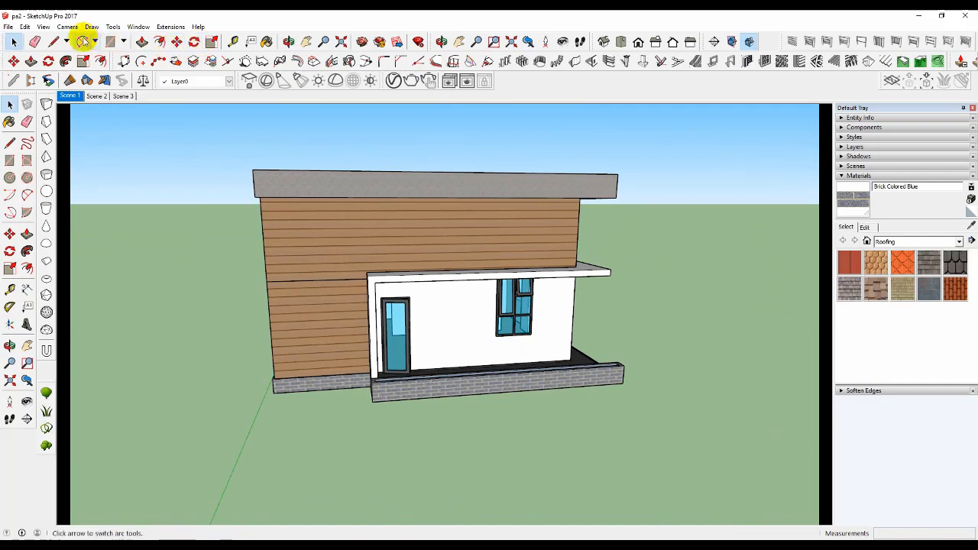
Switch the camera to parallel projection and display the left elevation of the house.
{"action": "left_click", "coordinate": [68, 28]}
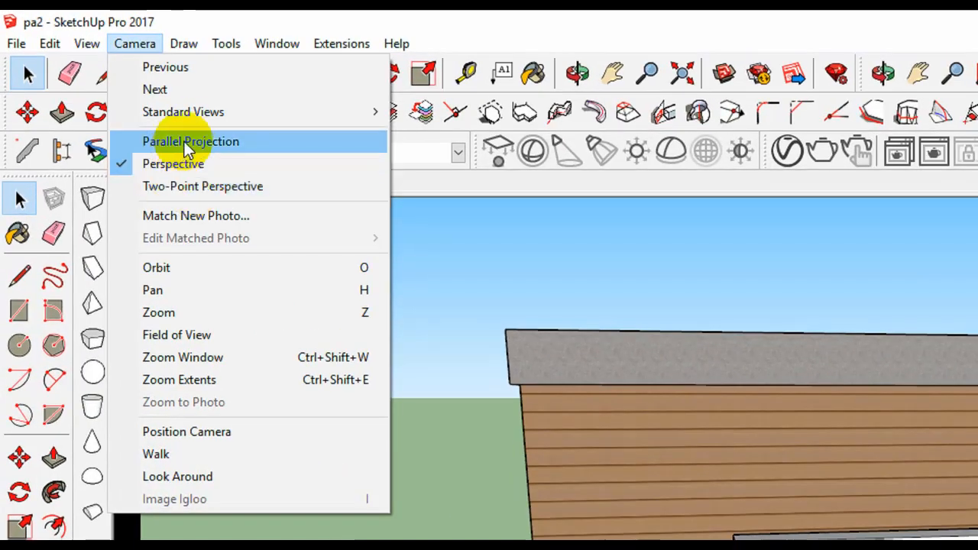
{"action": "left_click", "coordinate": [96, 76]}
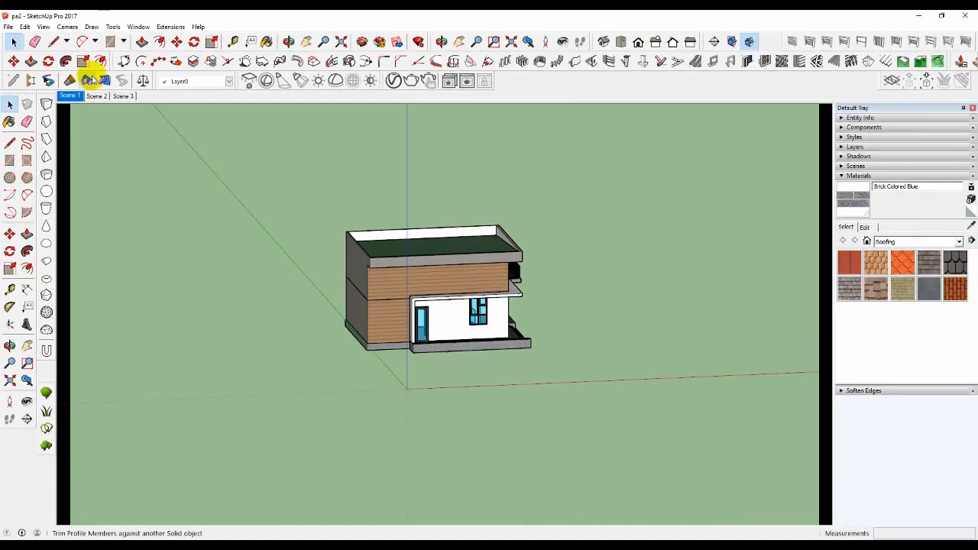
{"action": "left_click", "coordinate": [689, 44]}
{"action": "scroll", "coordinate": [498, 349], "scroll_direction": "up", "scroll_amount": 5}
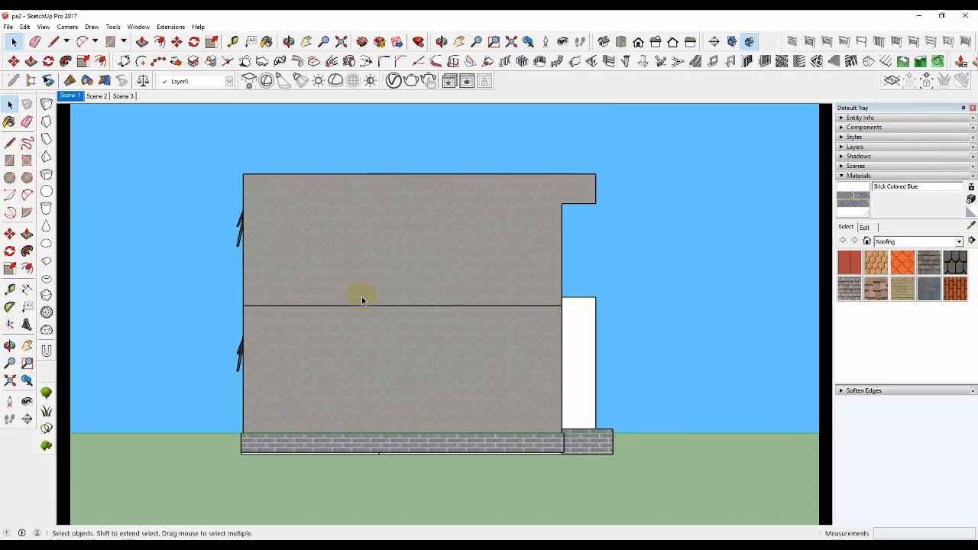
Export the left elevation as a 2D AutoCAD DWG file named f1 in the Google Drive project folder.
{"action": "left_click", "coordinate": [15, 29]}
{"action": "mouse_move", "coordinate": [44, 184]}
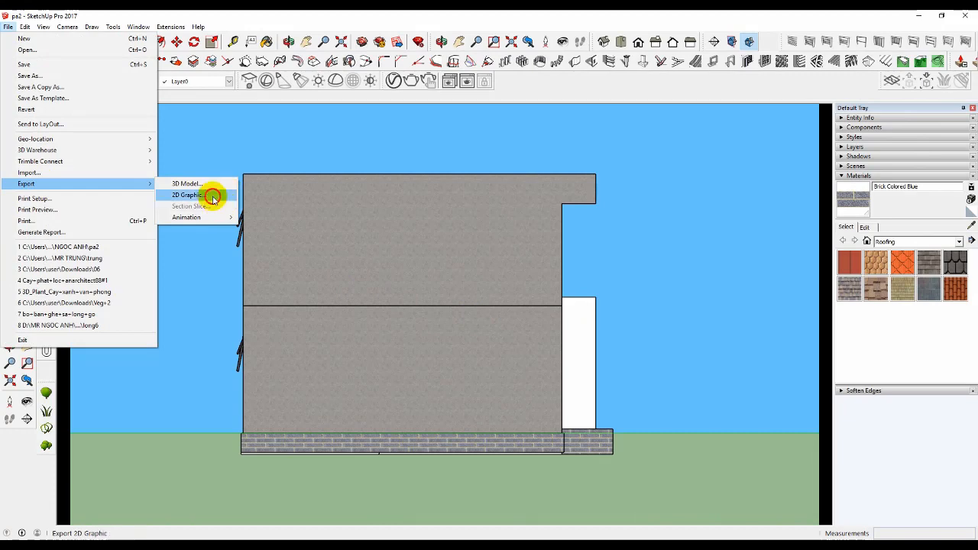
{"action": "left_click", "coordinate": [212, 197]}
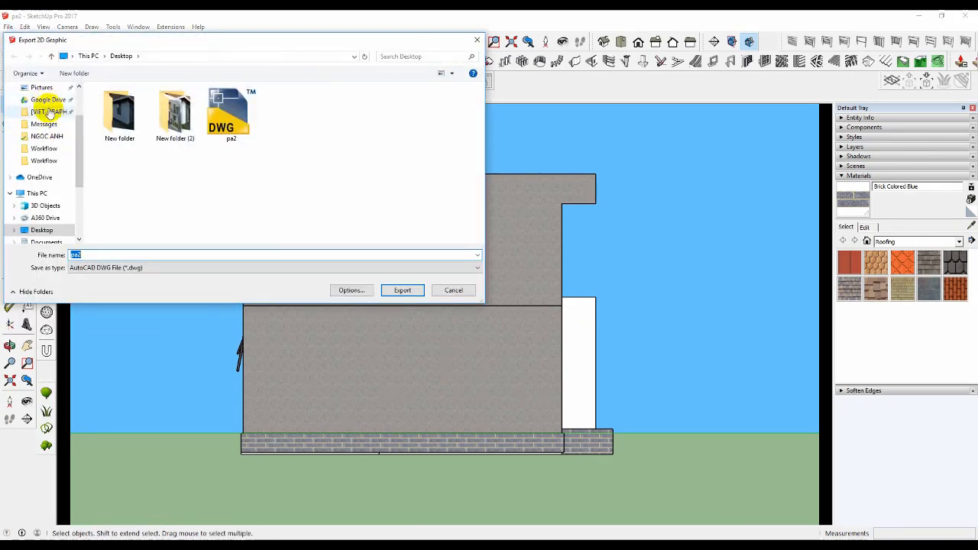
{"action": "left_click", "coordinate": [52, 136]}
{"action": "left_click", "coordinate": [123, 256]}
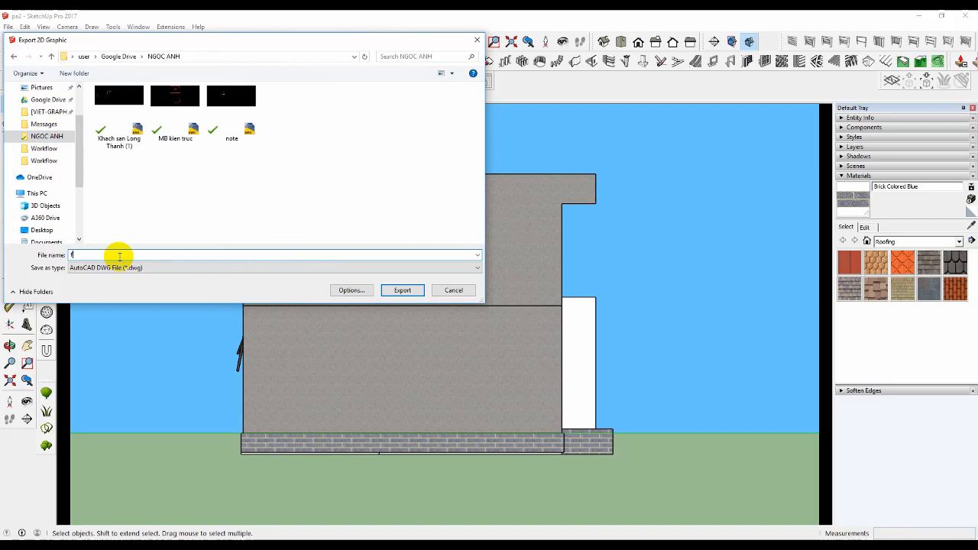
{"action": "left_click", "coordinate": [402, 290]}
{"action": "left_click", "coordinate": [515, 300]}
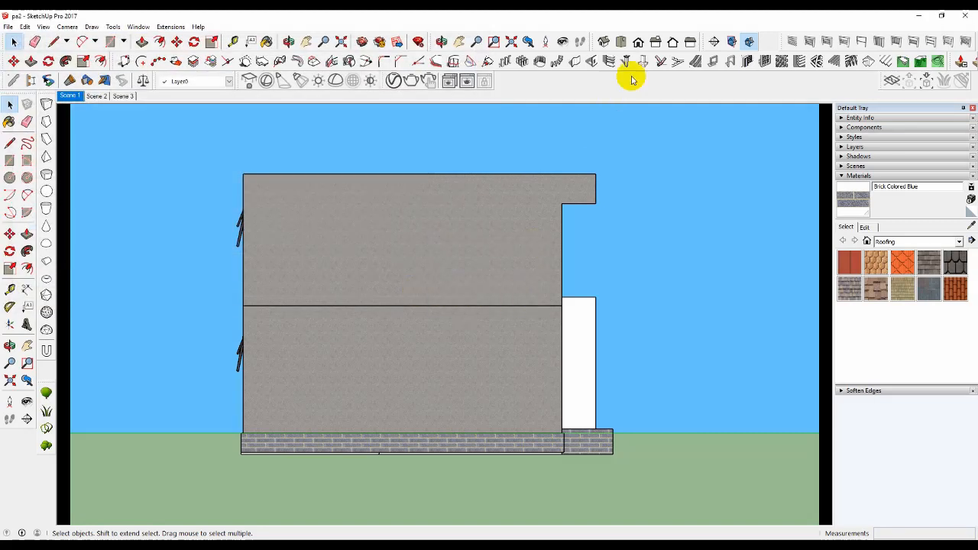
Display the front elevation and export it as a 2D AutoCAD DWG file named f2.
{"action": "left_click", "coordinate": [637, 40]}
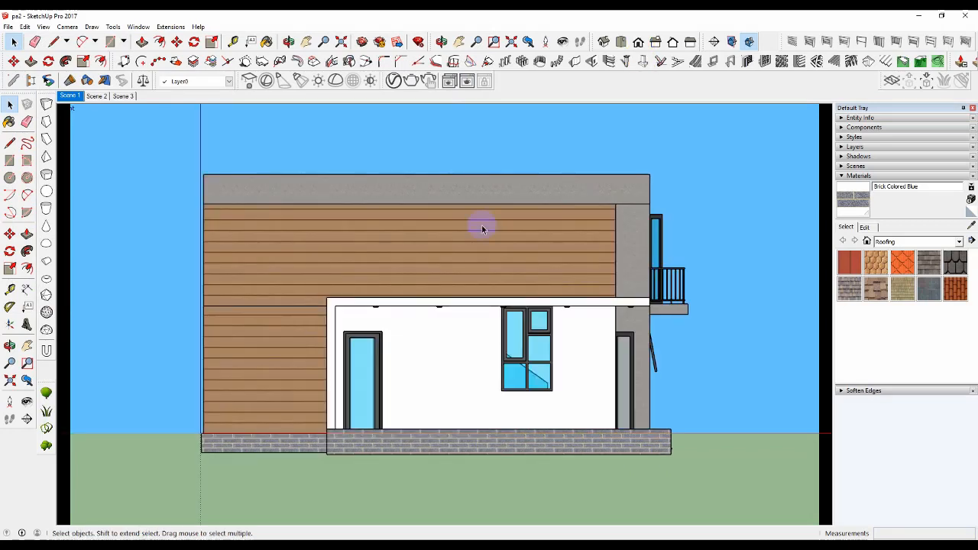
{"action": "left_click", "coordinate": [9, 25]}
{"action": "mouse_move", "coordinate": [66, 184]}
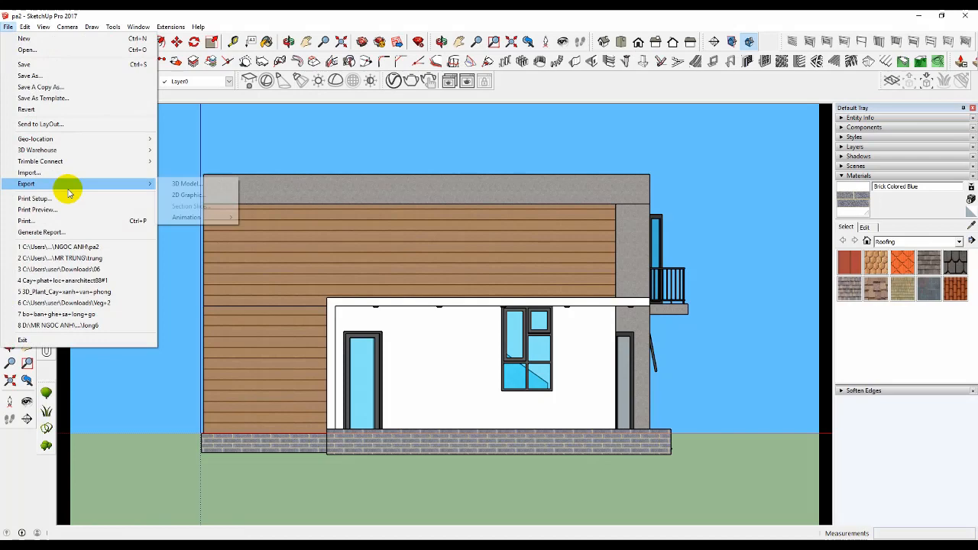
{"action": "left_click", "coordinate": [200, 194]}
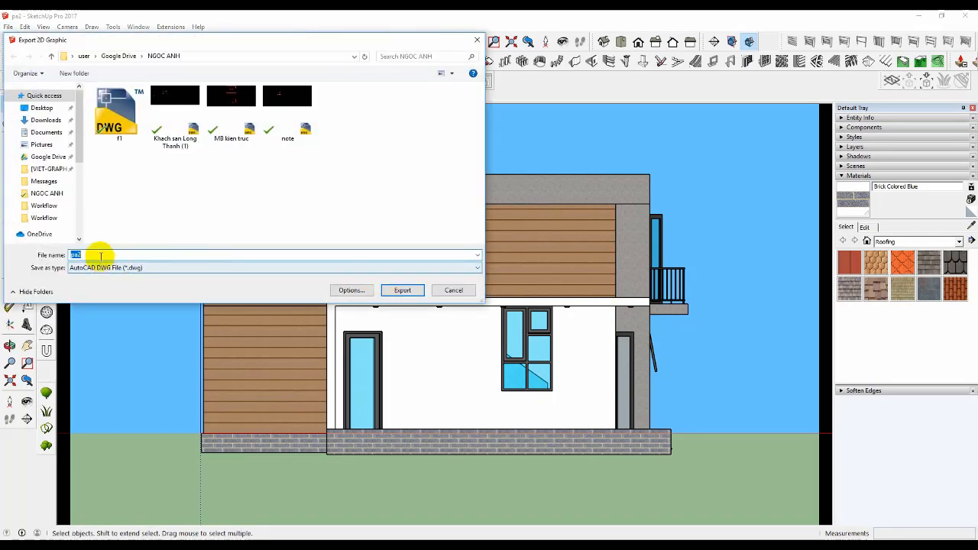
{"action": "type", "text": "f2"}
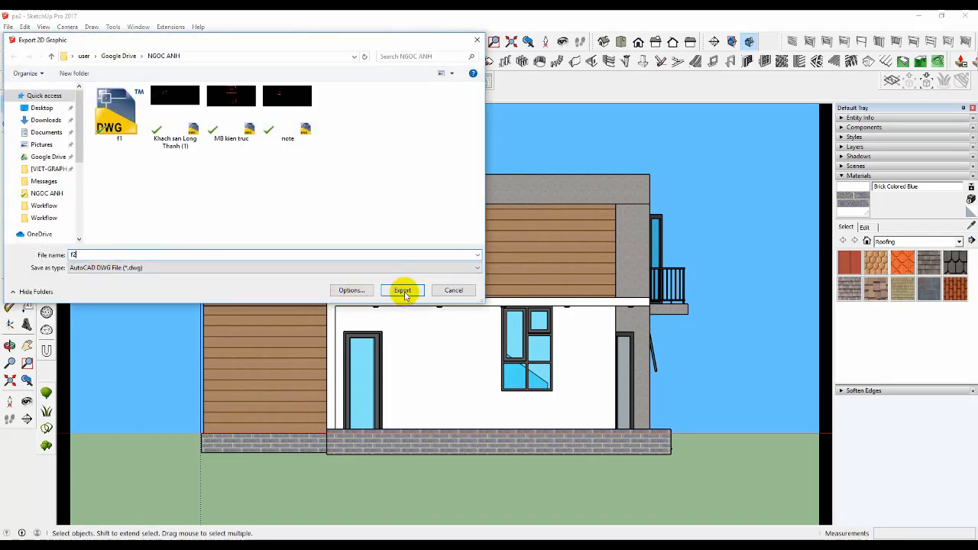
{"action": "left_click", "coordinate": [403, 291]}
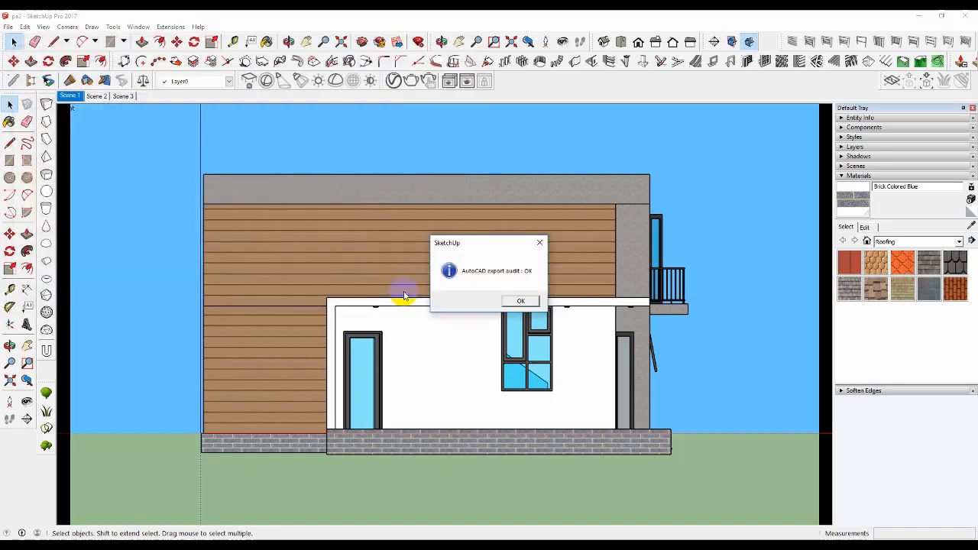
{"action": "left_click", "coordinate": [526, 302]}
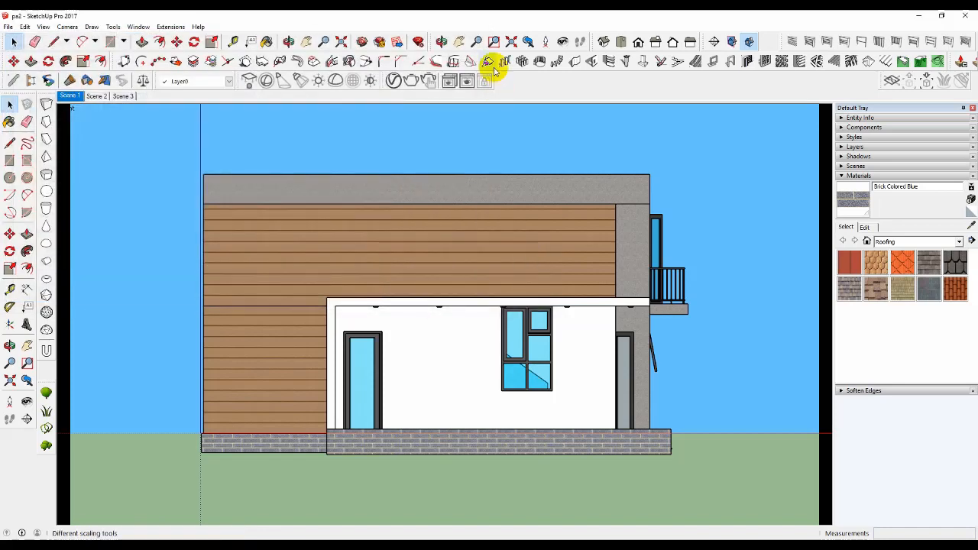
Display the right elevation and export it as a 2D AutoCAD DWG file named f3.
{"action": "left_click", "coordinate": [657, 41]}
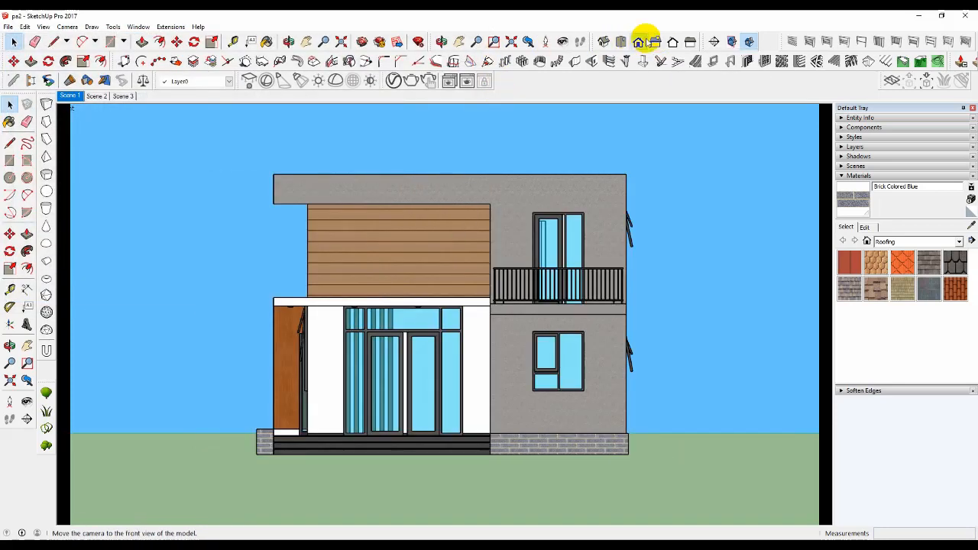
{"action": "left_click", "coordinate": [7, 27]}
{"action": "mouse_move", "coordinate": [94, 183]}
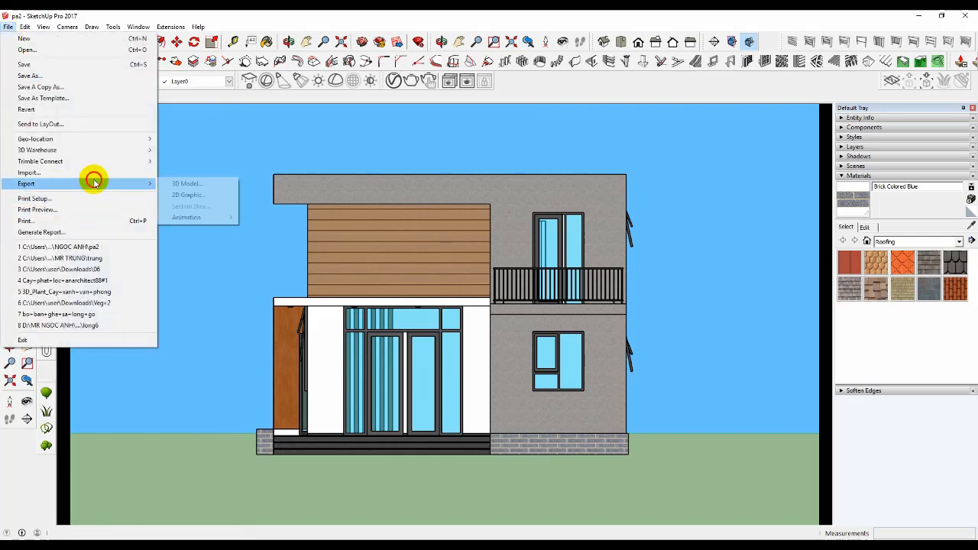
{"action": "left_click", "coordinate": [196, 195]}
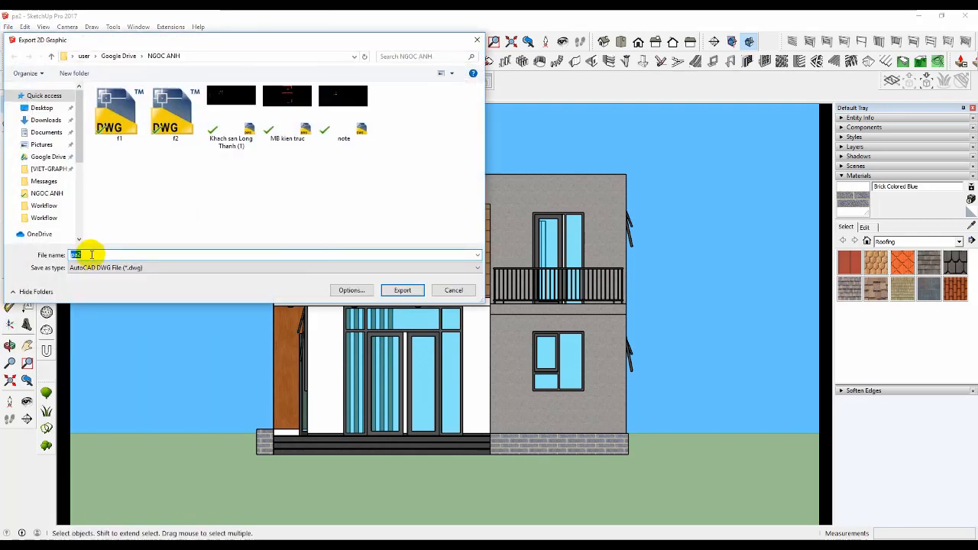
{"action": "type", "text": "f3"}
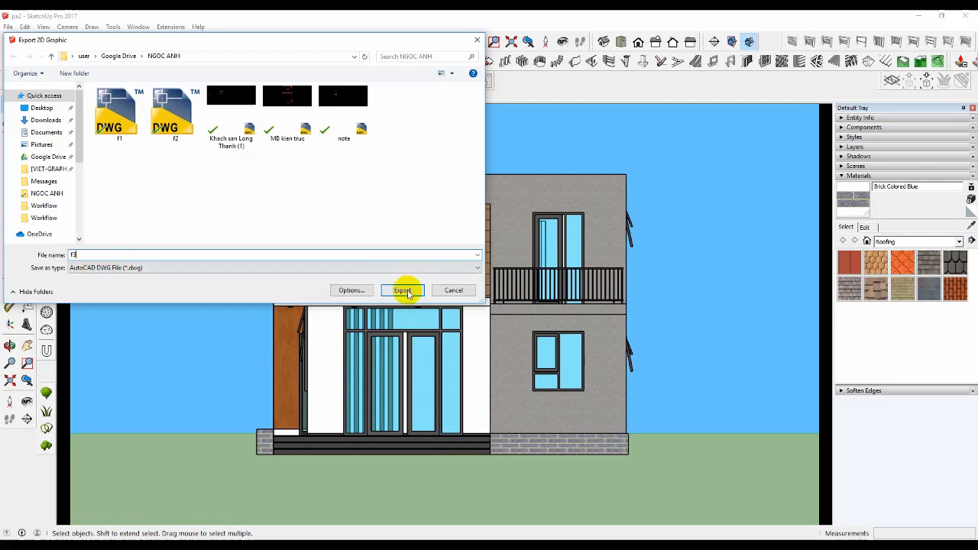
{"action": "left_click", "coordinate": [402, 290]}
{"action": "left_click", "coordinate": [521, 301]}
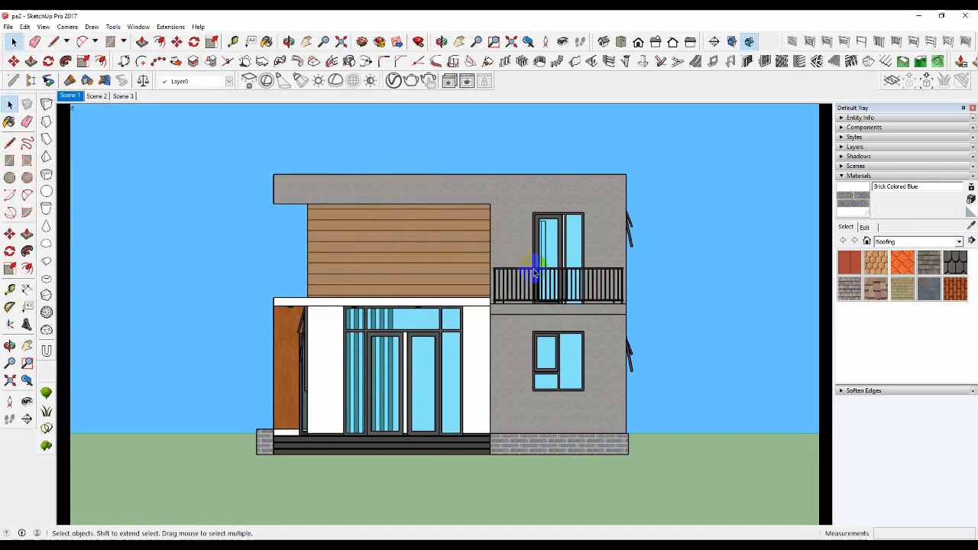
Display the back elevation and export it as a 2D AutoCAD DWG file named f4.
{"action": "left_click", "coordinate": [604, 42]}
{"action": "left_click", "coordinate": [619, 42]}
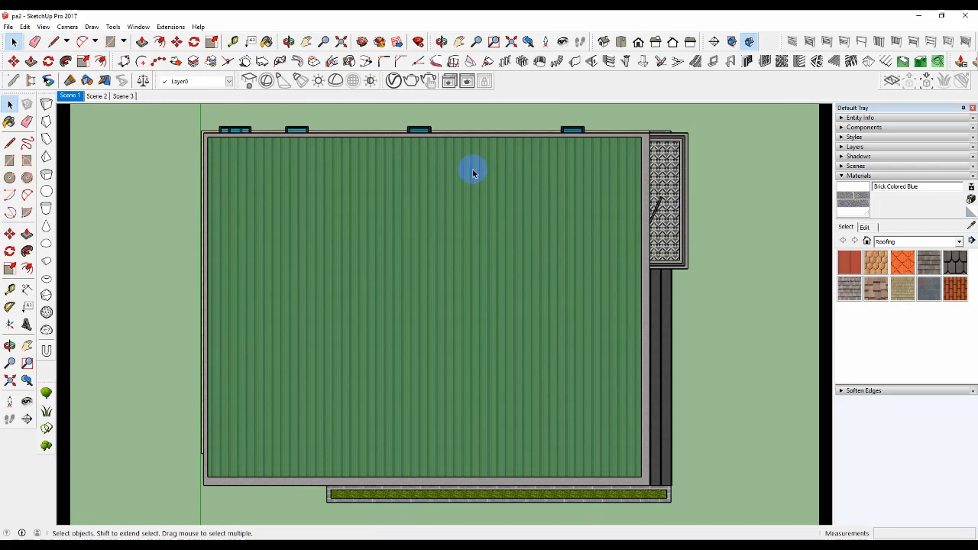
{"action": "left_click", "coordinate": [638, 42]}
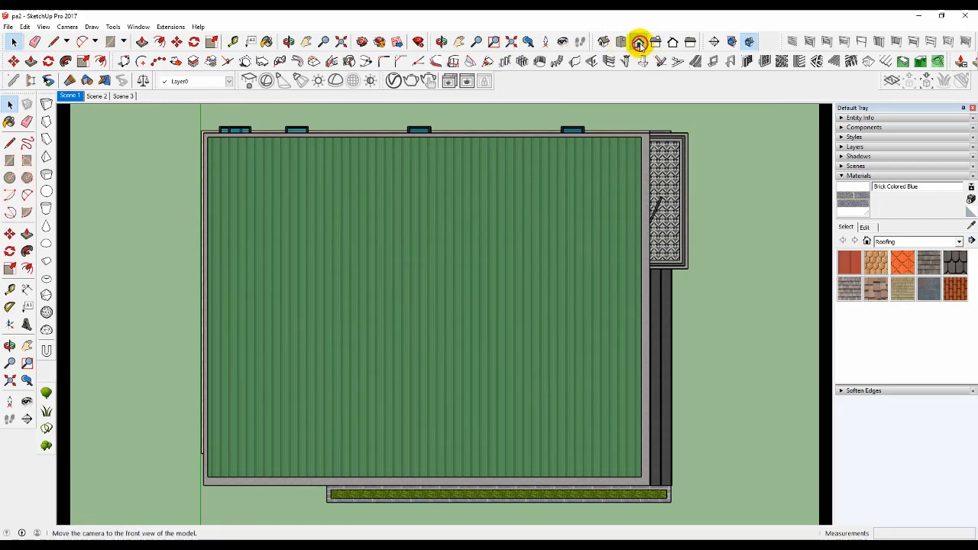
{"action": "left_click", "coordinate": [654, 42]}
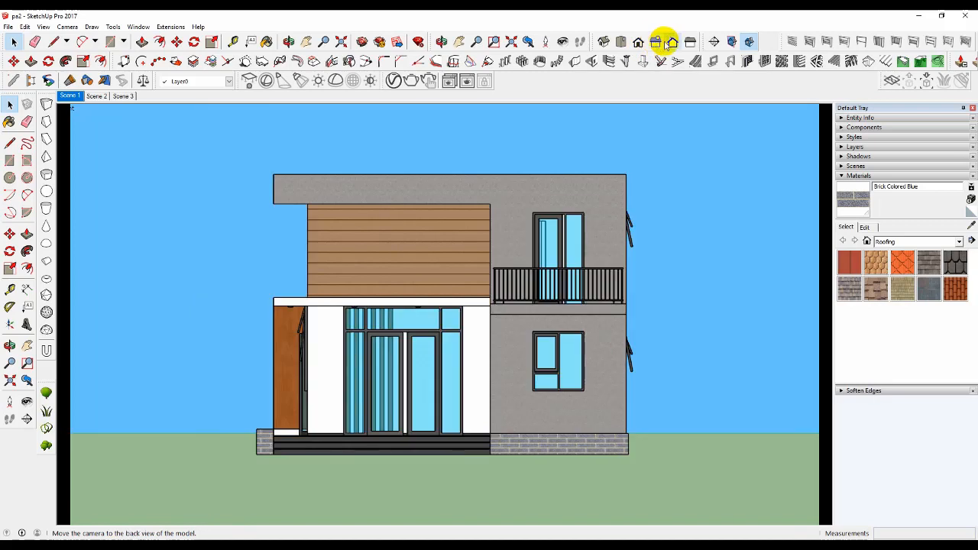
{"action": "left_click", "coordinate": [673, 42]}
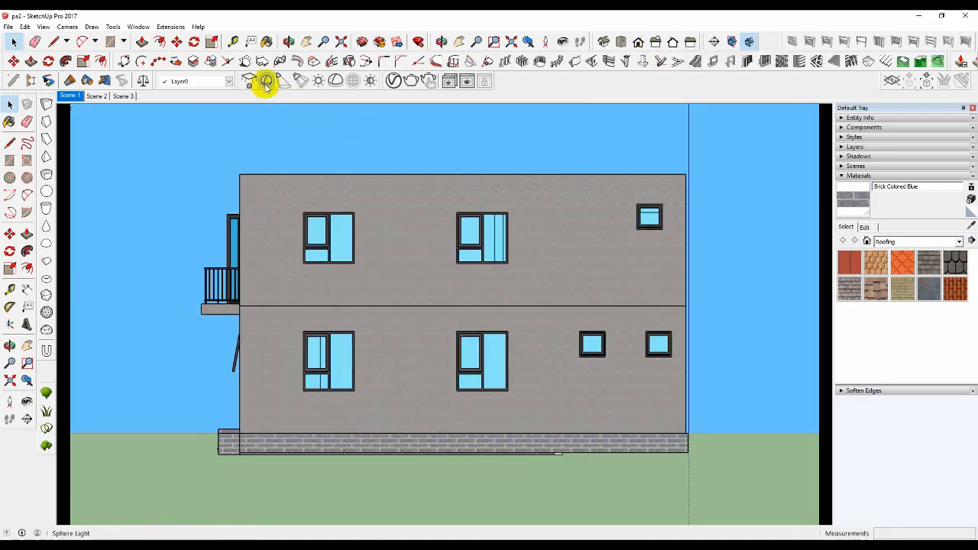
{"action": "left_click", "coordinate": [25, 27]}
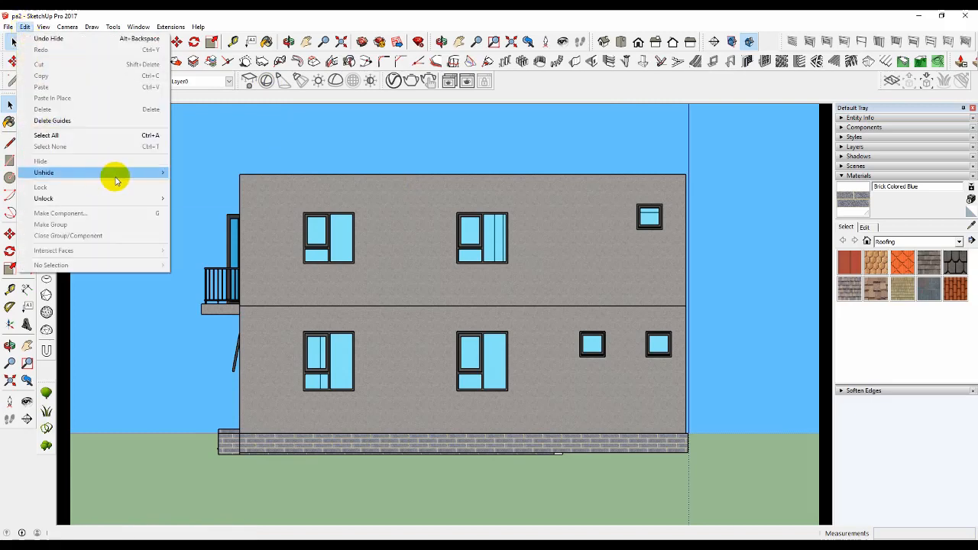
{"action": "mouse_move", "coordinate": [9, 27]}
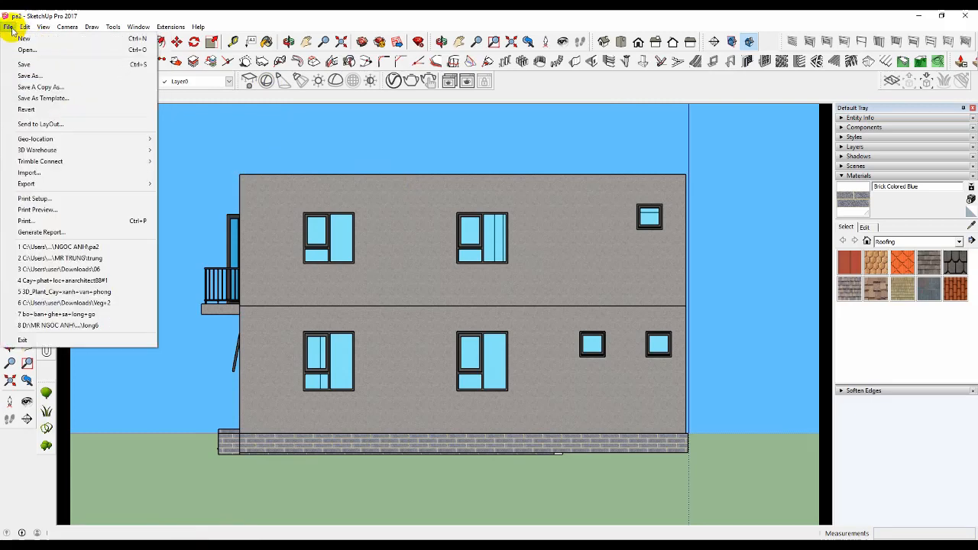
{"action": "mouse_move", "coordinate": [150, 184]}
{"action": "left_click", "coordinate": [186, 196]}
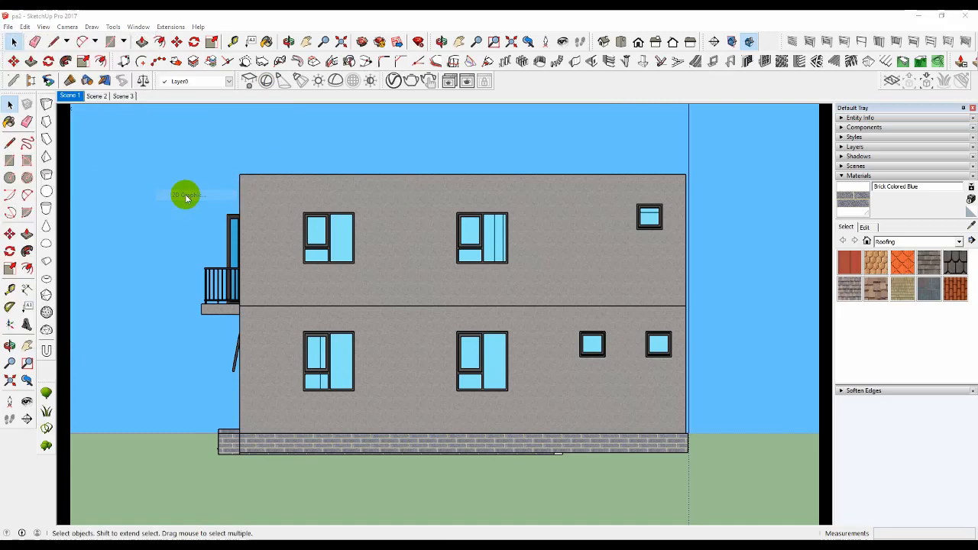
{"action": "type", "text": "f4"}
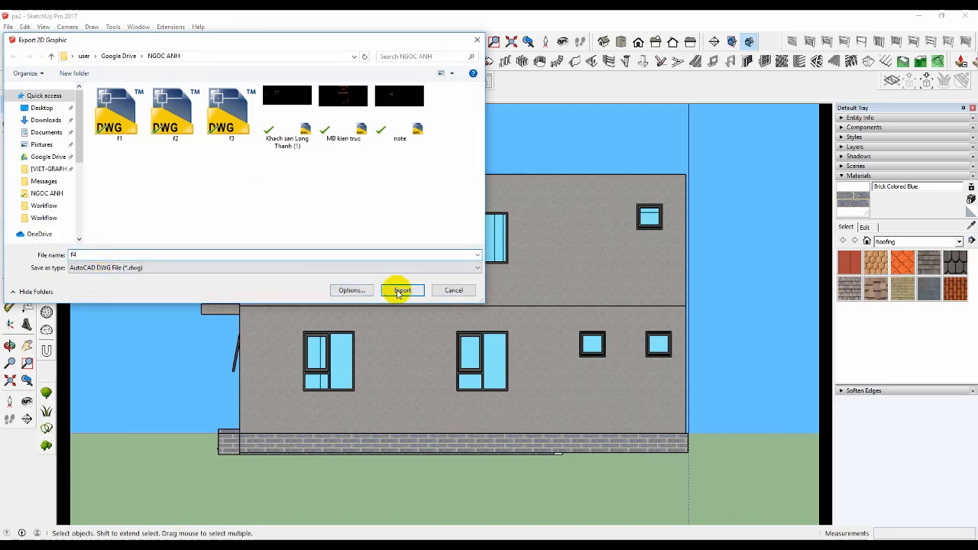
{"action": "left_click", "coordinate": [400, 290]}
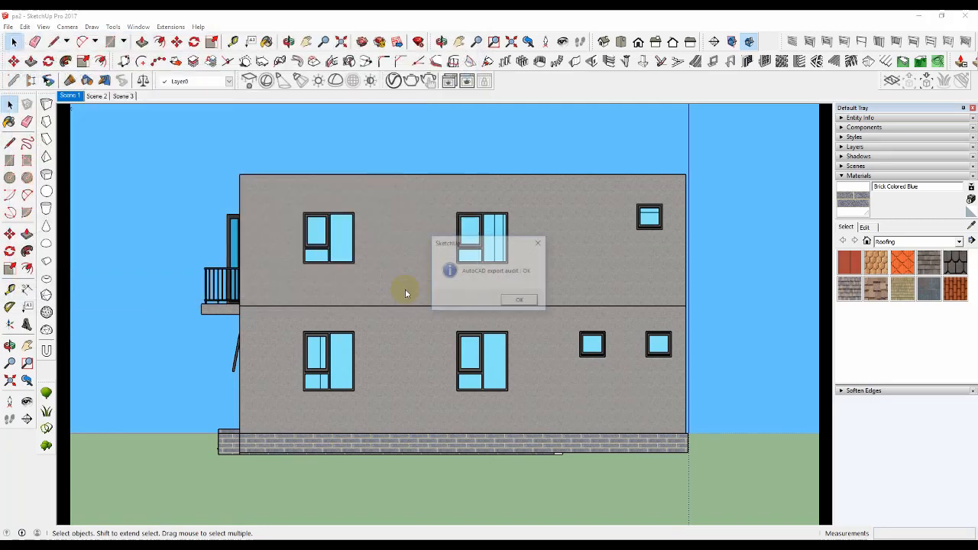
{"action": "left_click", "coordinate": [523, 300]}
Browse to the Google Drive project folder in File Explorer and open the exported f1.dwg in AutoCAD.
{"action": "key", "text": "super+e"}
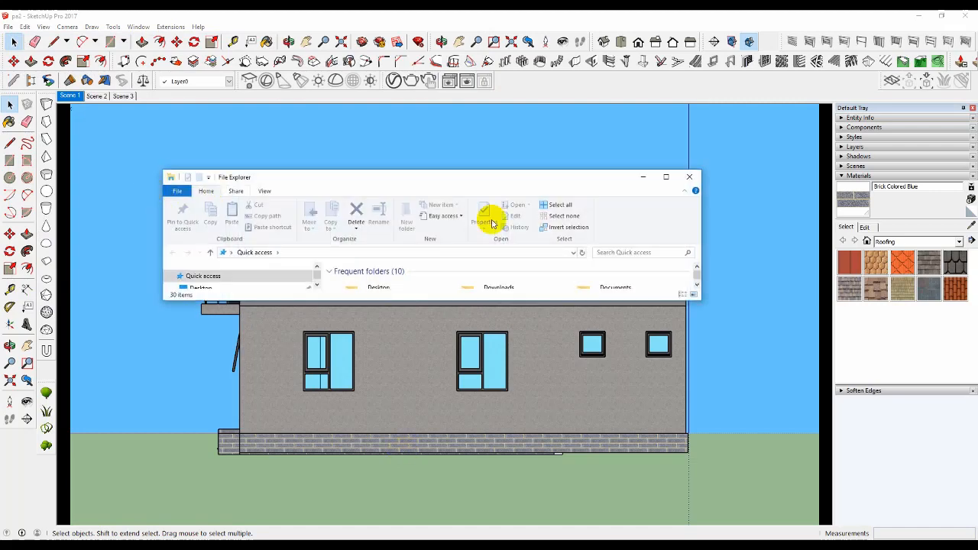
{"action": "left_click", "coordinate": [665, 175]}
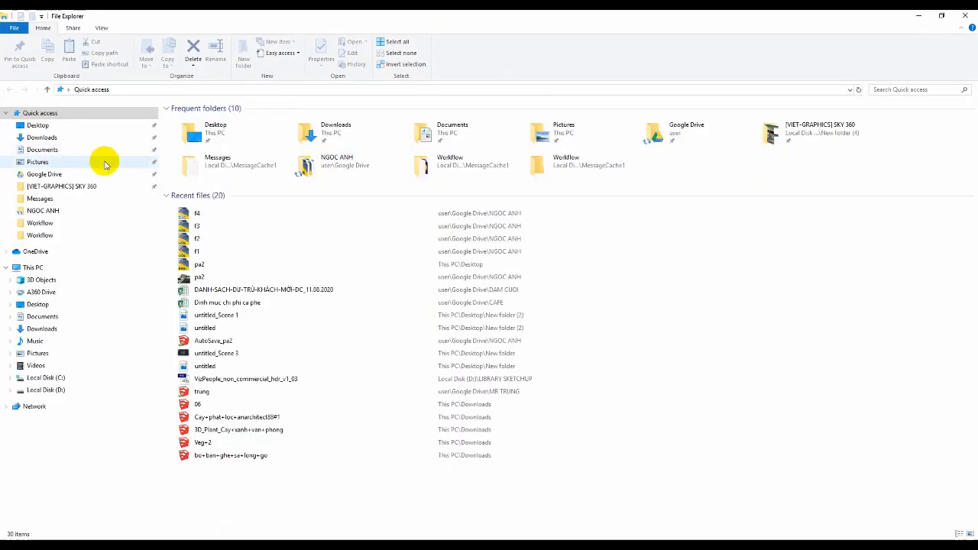
{"action": "left_click", "coordinate": [60, 210]}
{"action": "left_click", "coordinate": [294, 145]}
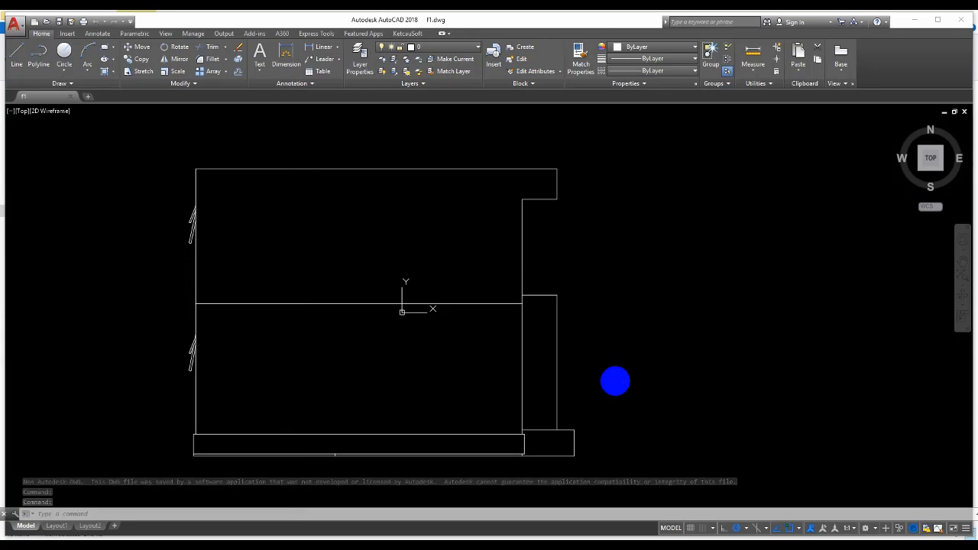
Examine the linework of the left elevation up close, including the base and the open window sashes projecting from the wall.
{"action": "left_click", "coordinate": [617, 386]}
{"action": "key", "text": "Escape"}
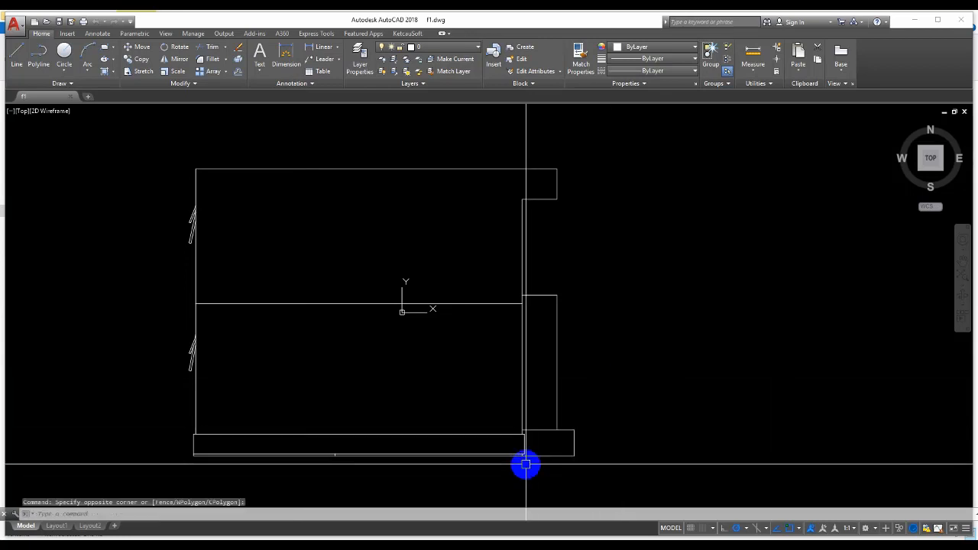
{"action": "scroll", "coordinate": [524, 463], "scroll_direction": "up", "scroll_amount": 6}
{"action": "scroll", "coordinate": [513, 392], "scroll_direction": "down", "scroll_amount": 8}
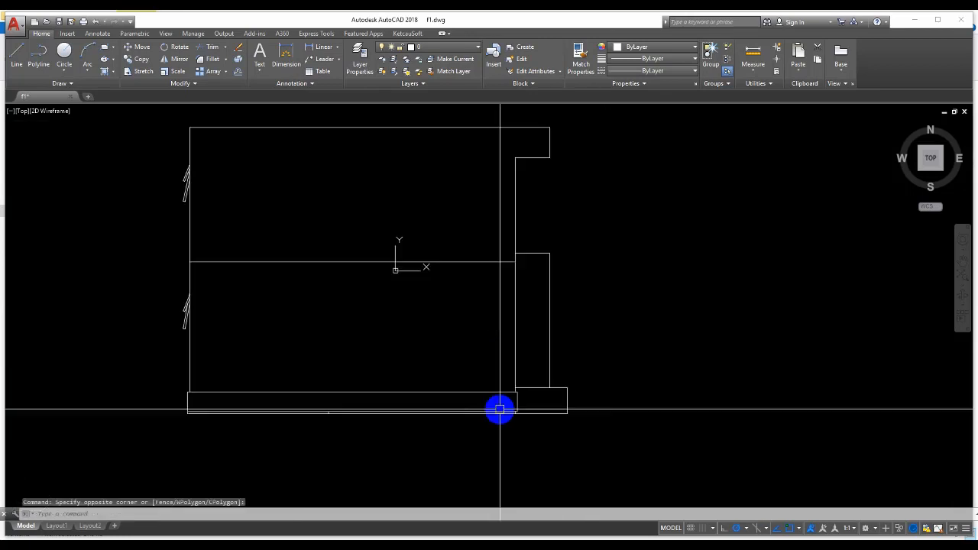
{"action": "scroll", "coordinate": [424, 367], "scroll_direction": "up", "scroll_amount": 4}
{"action": "scroll", "coordinate": [259, 275], "scroll_direction": "up", "scroll_amount": 6}
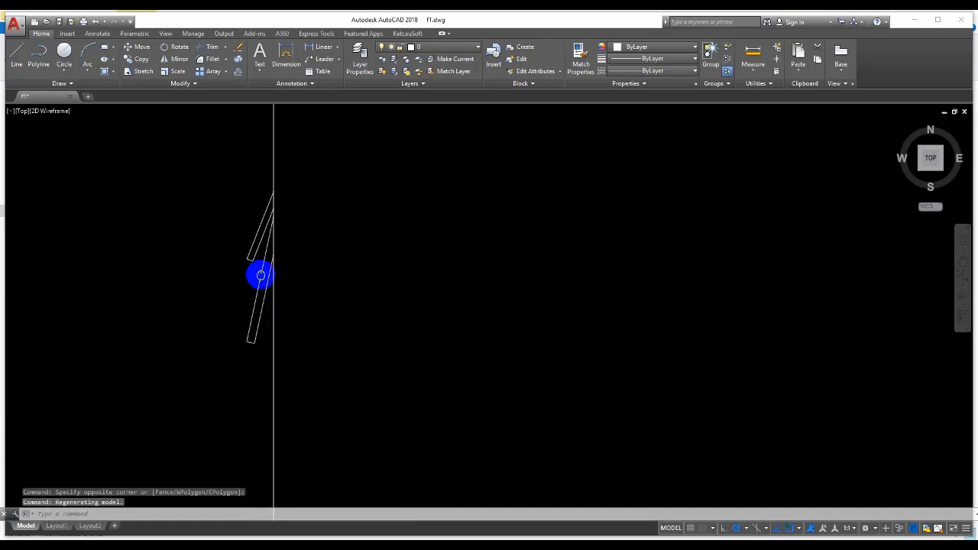
{"action": "scroll", "coordinate": [186, 192], "scroll_direction": "down", "scroll_amount": 3}
{"action": "left_click", "coordinate": [186, 191]}
{"action": "left_click", "coordinate": [376, 346]}
{"action": "scroll", "coordinate": [265, 240], "scroll_direction": "up", "scroll_amount": 6}
{"action": "middle_click_drag", "start_coordinate": [260, 334], "coordinate": [334, 184]}
{"action": "key", "text": "Escape"}
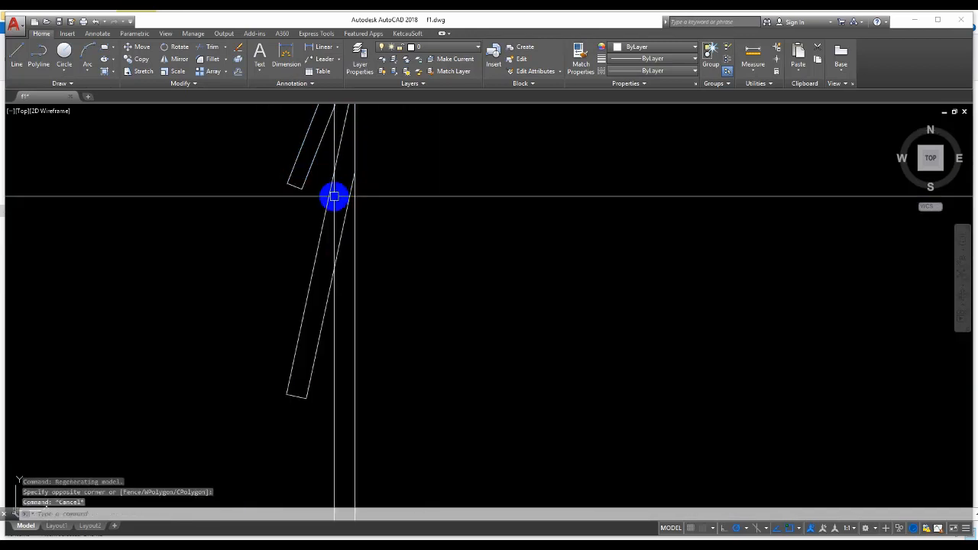
{"action": "key", "text": "Escape"}
Erase the first group of open window sash lines projecting beyond the wall's outer edge on the left elevation.
{"action": "scroll", "coordinate": [328, 223], "scroll_direction": "down", "scroll_amount": 4}
{"action": "left_click", "coordinate": [324, 318]}
{"action": "left_click", "coordinate": [295, 170]}
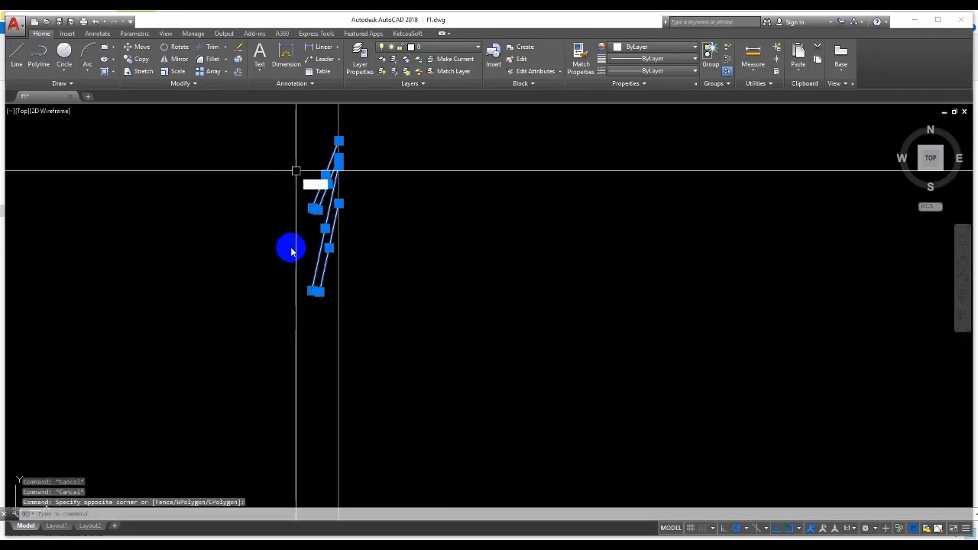
{"action": "type", "text": "e"}
{"action": "key", "text": "Return"}
Erase the second pair of open sashes and the next leftover segment beside the same wall edge.
{"action": "scroll", "coordinate": [283, 247], "scroll_direction": "down", "scroll_amount": 7}
{"action": "scroll", "coordinate": [382, 254], "scroll_direction": "up", "scroll_amount": 6}
{"action": "scroll", "coordinate": [384, 255], "scroll_direction": "up", "scroll_amount": 5}
{"action": "left_click", "coordinate": [436, 351]}
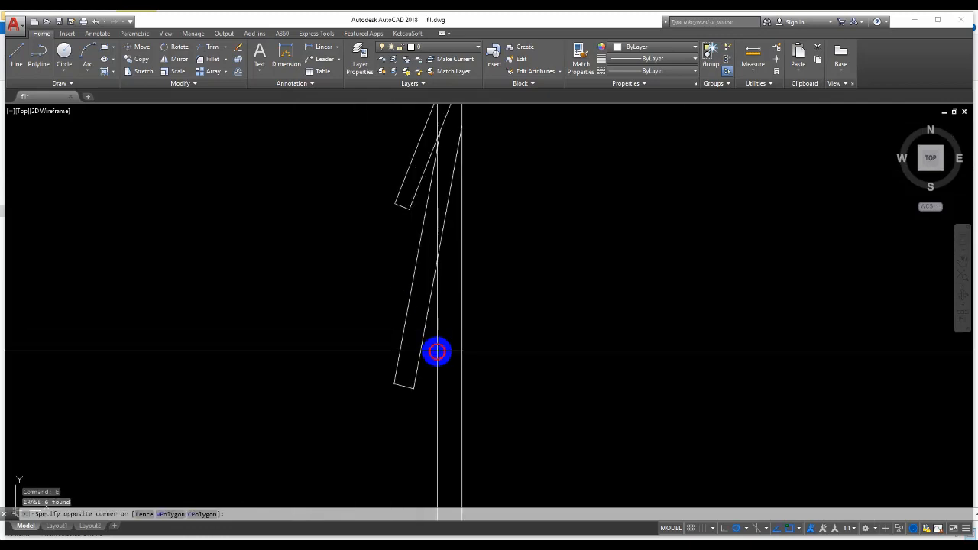
{"action": "scroll", "coordinate": [415, 297], "scroll_direction": "down", "scroll_amount": 5}
{"action": "left_click", "coordinate": [391, 210]}
{"action": "type", "text": "e"}
{"action": "key", "text": "Return"}
{"action": "left_click", "coordinate": [423, 372]}
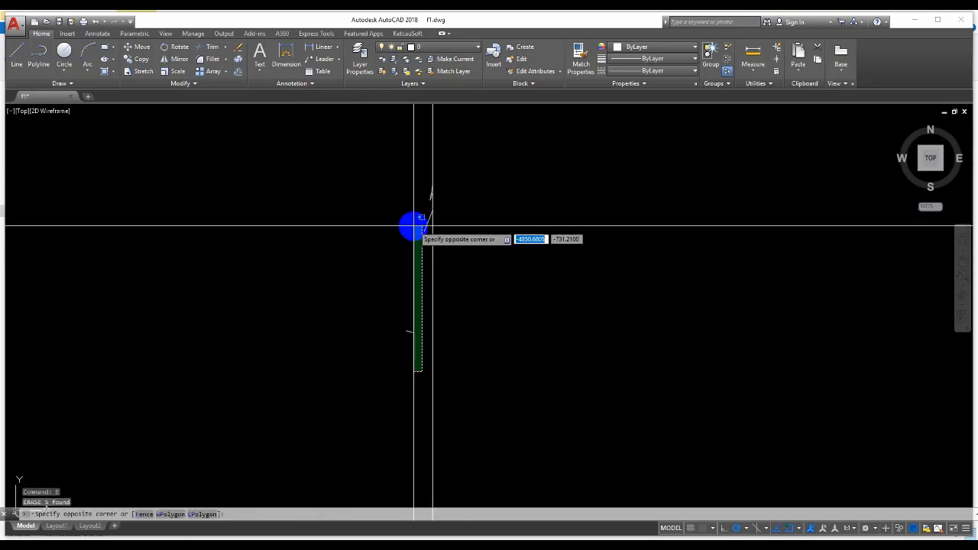
{"action": "left_click", "coordinate": [394, 160]}
{"action": "type", "text": "e"}
{"action": "key", "text": "Return"}
Erase the last small stray sash segments along the wall edge.
{"action": "scroll", "coordinate": [435, 193], "scroll_direction": "up", "scroll_amount": 9}
{"action": "left_click", "coordinate": [362, 274]}
{"action": "left_click", "coordinate": [307, 175]}
{"action": "key", "text": "Return"}
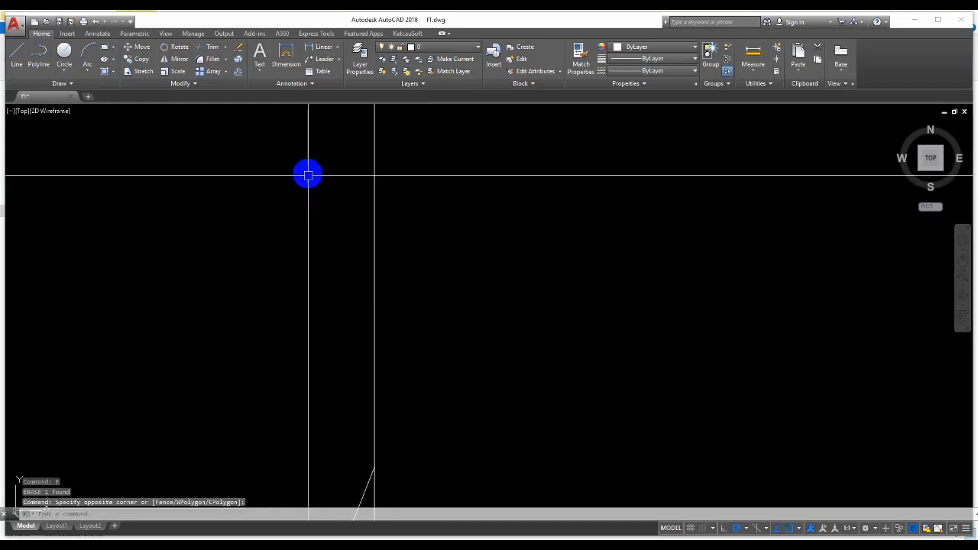
{"action": "scroll", "coordinate": [307, 175], "scroll_direction": "down", "scroll_amount": 6}
{"action": "scroll", "coordinate": [315, 246], "scroll_direction": "up", "scroll_amount": 7}
{"action": "left_click", "coordinate": [286, 197]}
{"action": "left_click", "coordinate": [234, 215]}
{"action": "key", "text": "Return"}
{"action": "scroll", "coordinate": [233, 215], "scroll_direction": "down", "scroll_amount": 5}
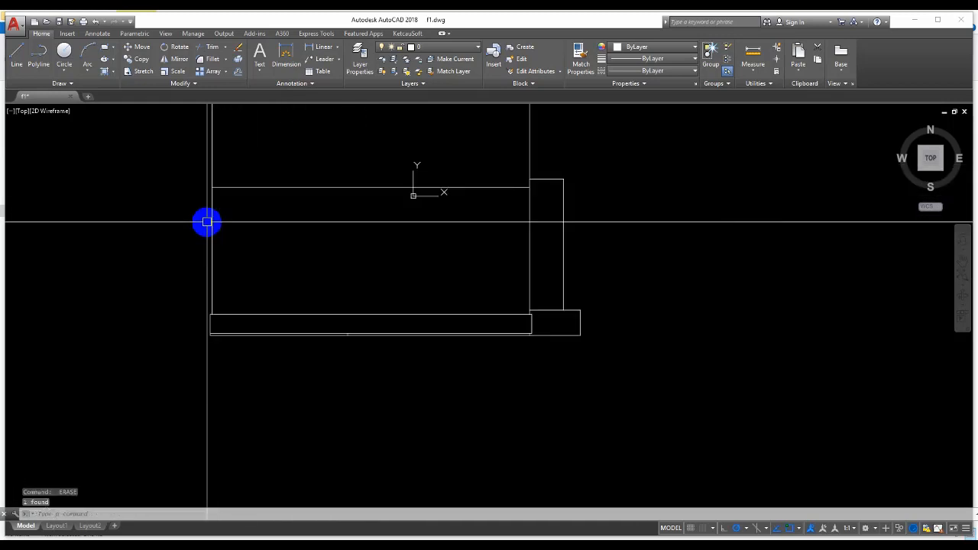
Stretch the bottom of the left elevation's long base 50 units down onto the bottom line of the adjoining step.
{"action": "scroll", "coordinate": [475, 257], "scroll_direction": "up", "scroll_amount": 6}
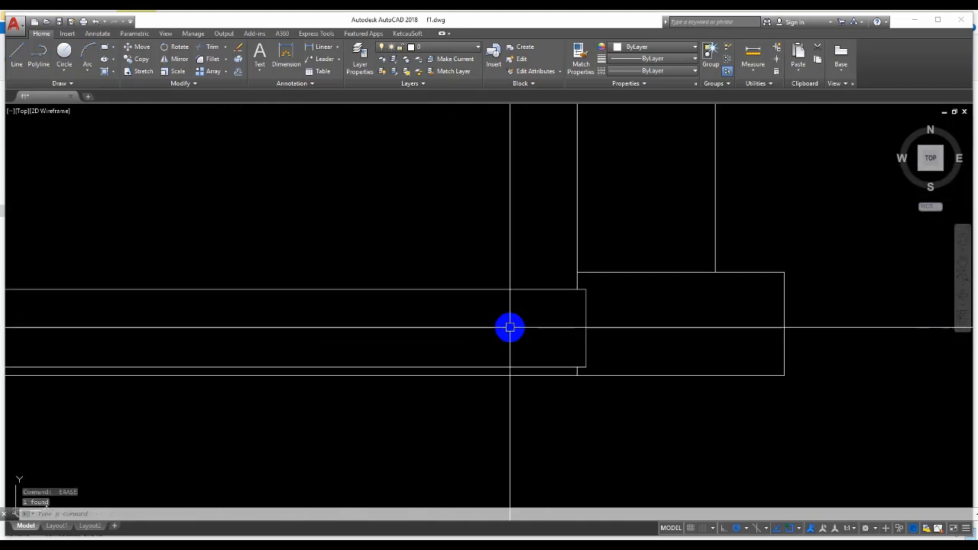
{"action": "scroll", "coordinate": [348, 302], "scroll_direction": "down", "scroll_amount": 3}
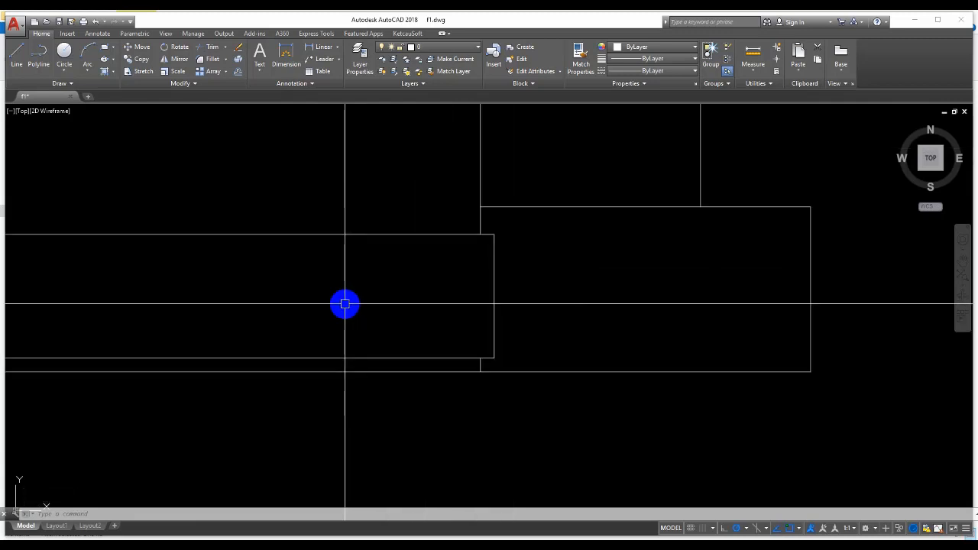
{"action": "middle_click_drag", "start_coordinate": [415, 326], "coordinate": [482, 305]}
{"action": "middle_click_drag", "start_coordinate": [464, 343], "coordinate": [658, 342]}
{"action": "scroll", "coordinate": [657, 341], "scroll_direction": "down", "scroll_amount": 2}
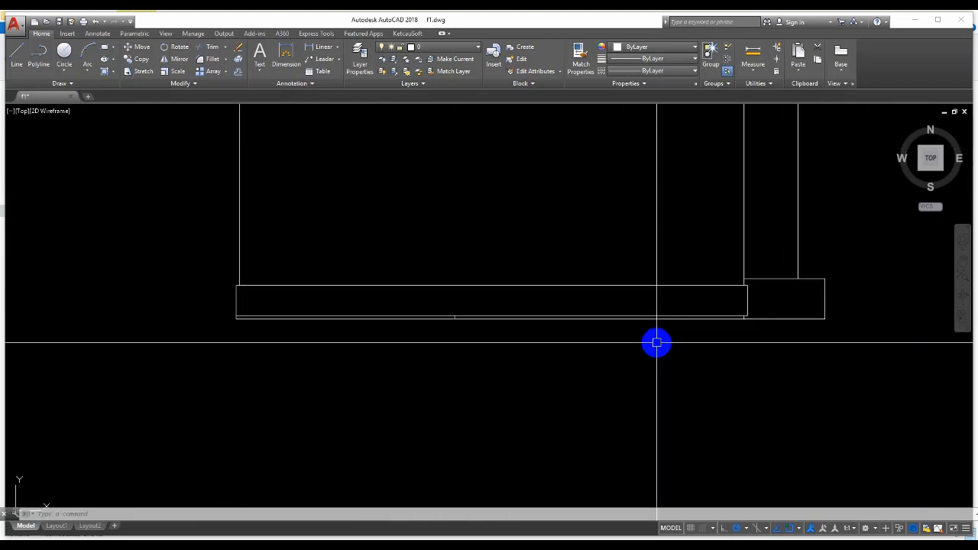
{"action": "scroll", "coordinate": [761, 321], "scroll_direction": "up", "scroll_amount": 6}
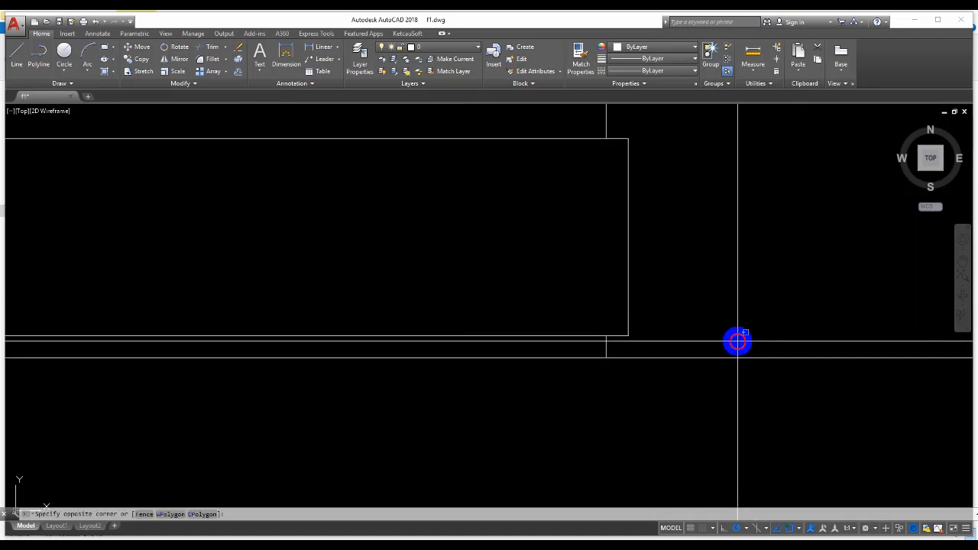
{"action": "scroll", "coordinate": [738, 338], "scroll_direction": "down", "scroll_amount": 6}
{"action": "left_click", "coordinate": [684, 329]}
{"action": "left_click", "coordinate": [117, 313]}
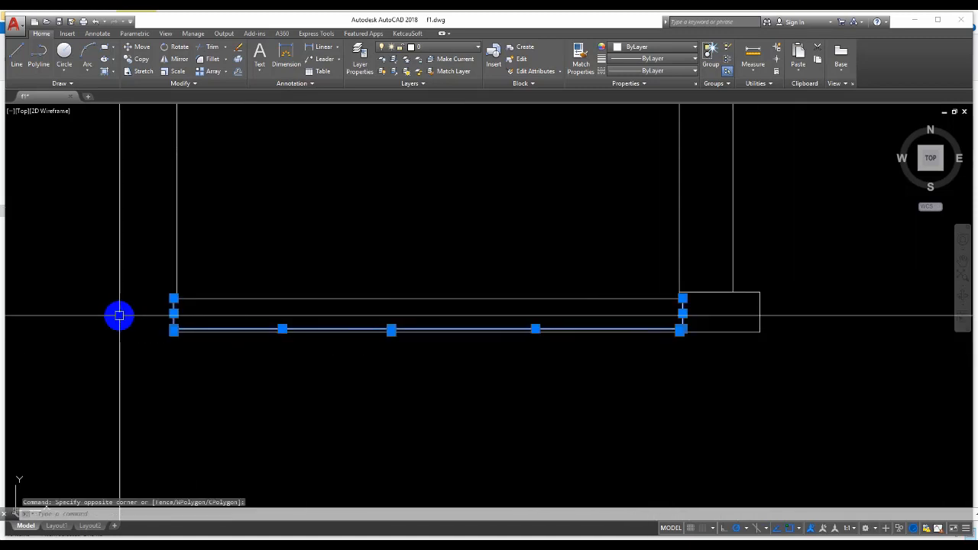
{"action": "type", "text": "s"}
{"action": "key", "text": "Return"}
{"action": "scroll", "coordinate": [188, 339], "scroll_direction": "up", "scroll_amount": 5}
{"action": "left_click", "coordinate": [127, 287]}
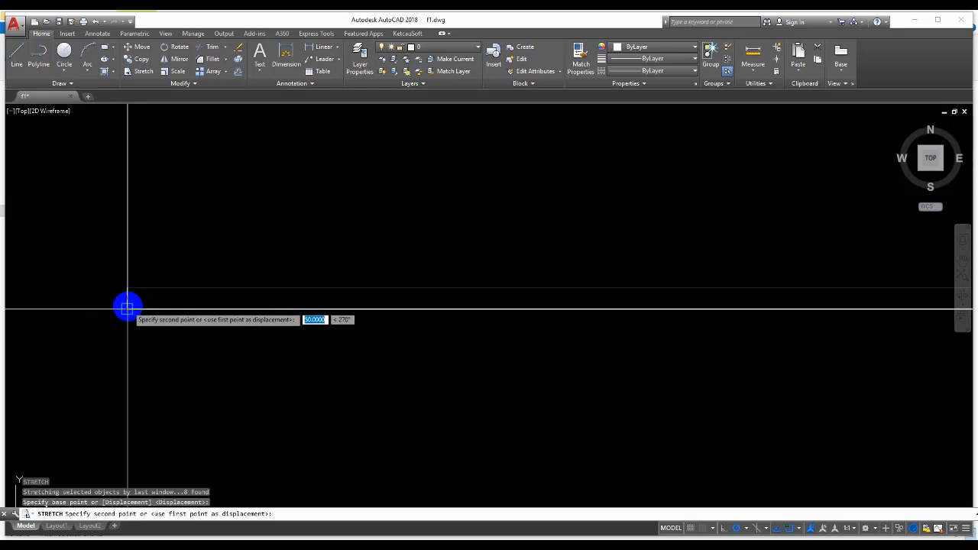
{"action": "left_click", "coordinate": [127, 308]}
{"action": "scroll", "coordinate": [142, 240], "scroll_direction": "down", "scroll_amount": 5}
{"action": "scroll", "coordinate": [447, 296], "scroll_direction": "up", "scroll_amount": 4}
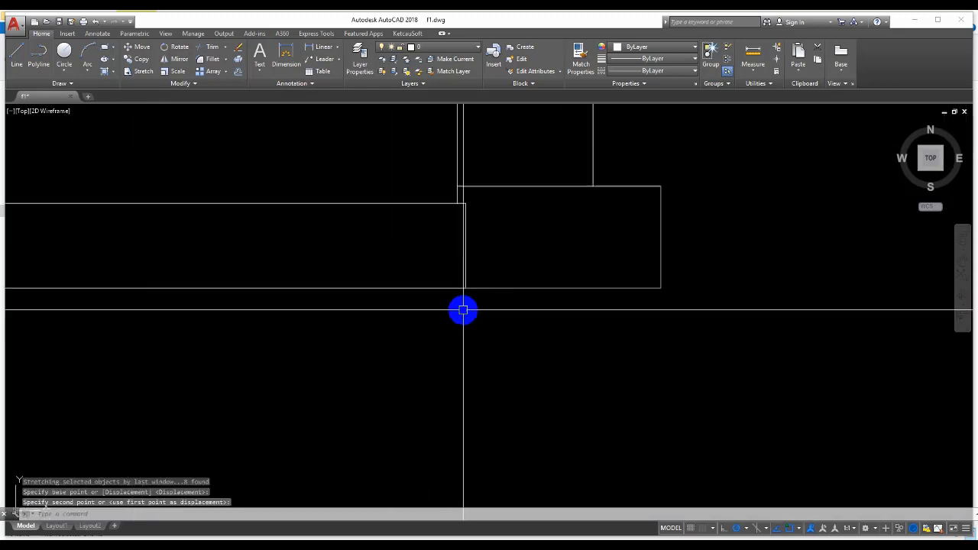
{"action": "scroll", "coordinate": [463, 260], "scroll_direction": "down", "scroll_amount": 4}
{"action": "scroll", "coordinate": [394, 305], "scroll_direction": "down", "scroll_amount": 3}
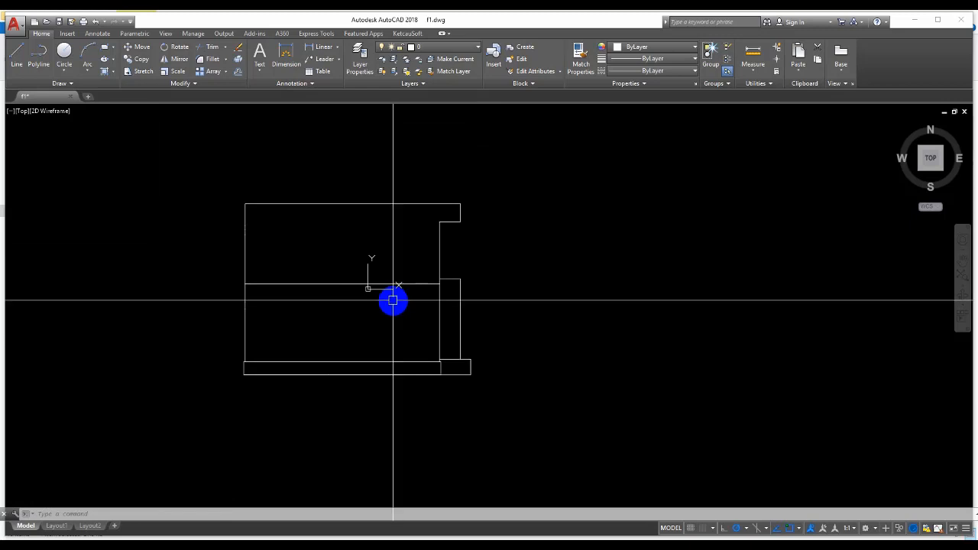
Save f1.dwg and open f2.dwg from the project folder.
{"action": "left_click", "coordinate": [59, 22]}
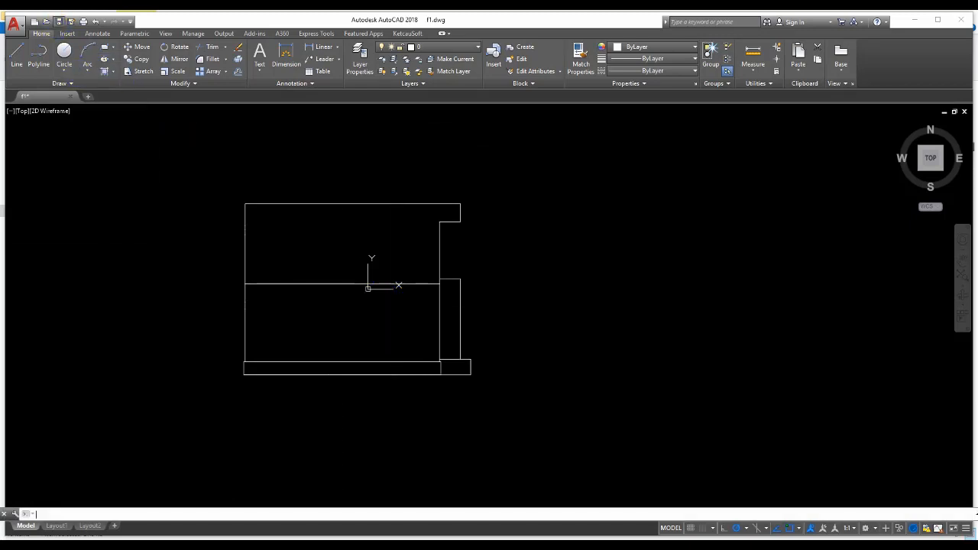
{"action": "left_click", "coordinate": [306, 517]}
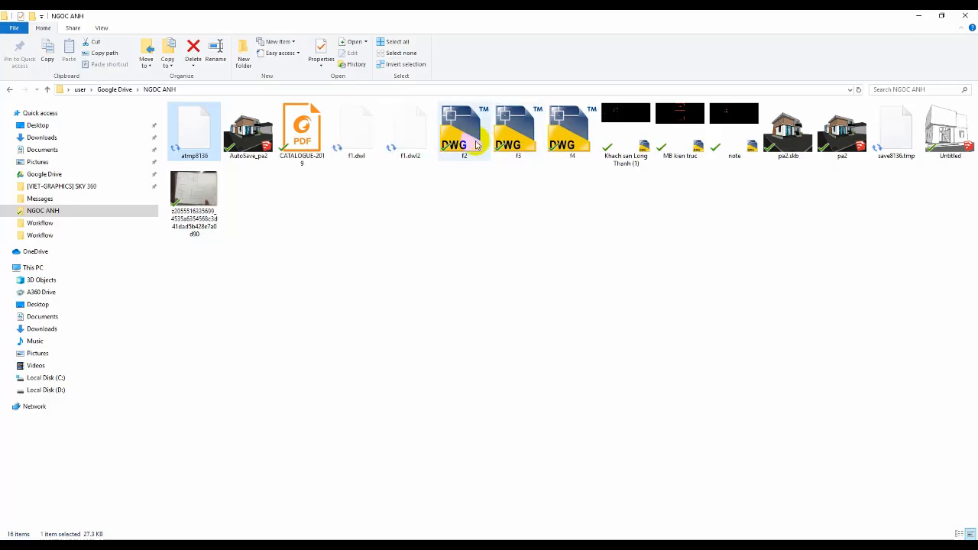
{"action": "double_click", "coordinate": [463, 132]}
Copy the whole elevation from f2.dwg and paste it into f1.dwg to the right of the existing elevation.
{"action": "scroll", "coordinate": [440, 304], "scroll_direction": "down", "scroll_amount": 5}
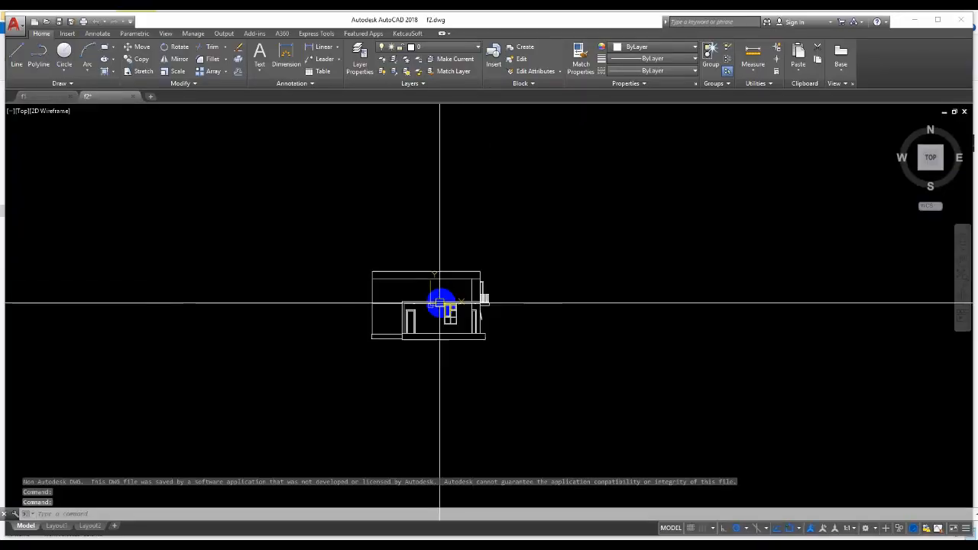
{"action": "left_click", "coordinate": [280, 227]}
{"action": "left_click", "coordinate": [583, 371]}
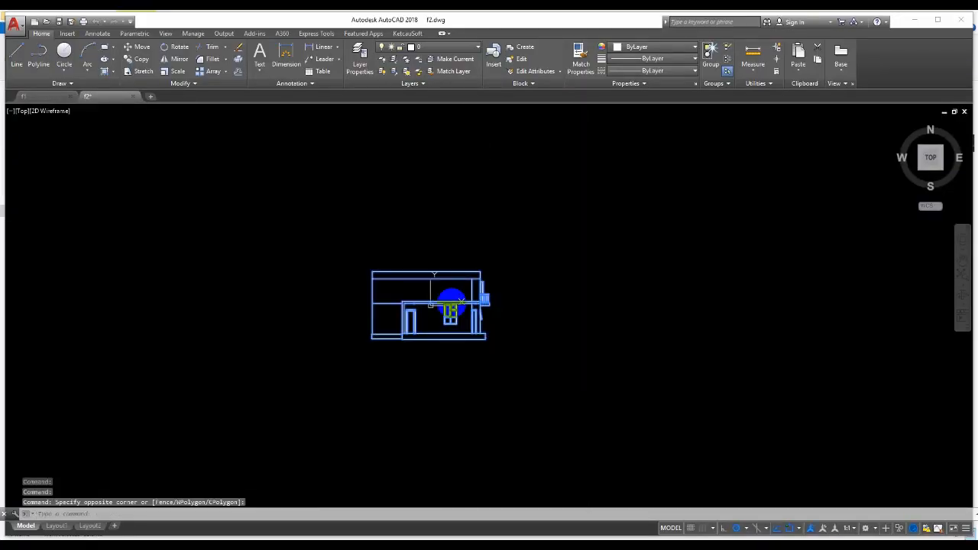
{"action": "key", "text": "ctrl+c"}
{"action": "left_click", "coordinate": [22, 95]}
{"action": "key", "text": "ctrl+v"}
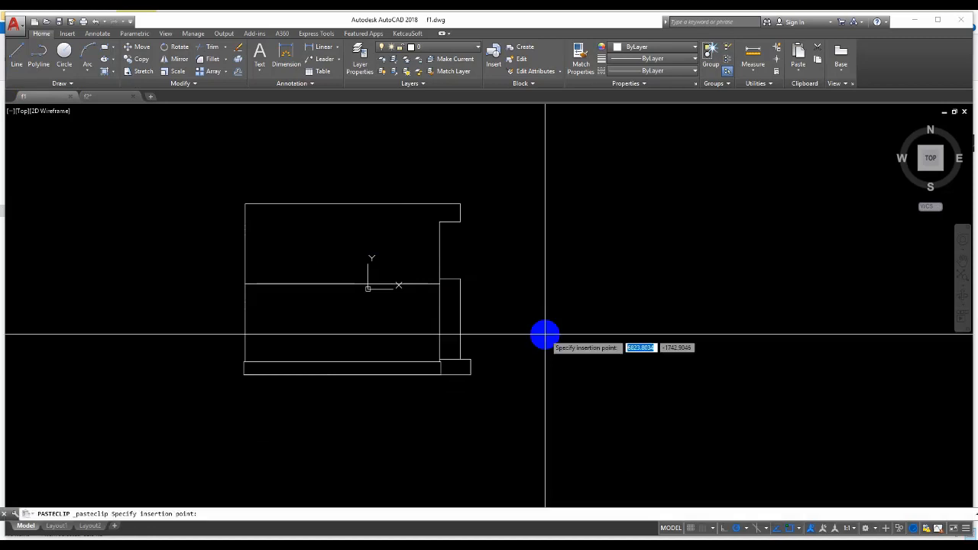
{"action": "left_click", "coordinate": [564, 384]}
Stretch the lower base section of the pasted elevation down to align with the bottom line of the taller base.
{"action": "middle_click_drag", "start_coordinate": [606, 406], "coordinate": [456, 395]}
{"action": "scroll", "coordinate": [456, 394], "scroll_direction": "up", "scroll_amount": 2}
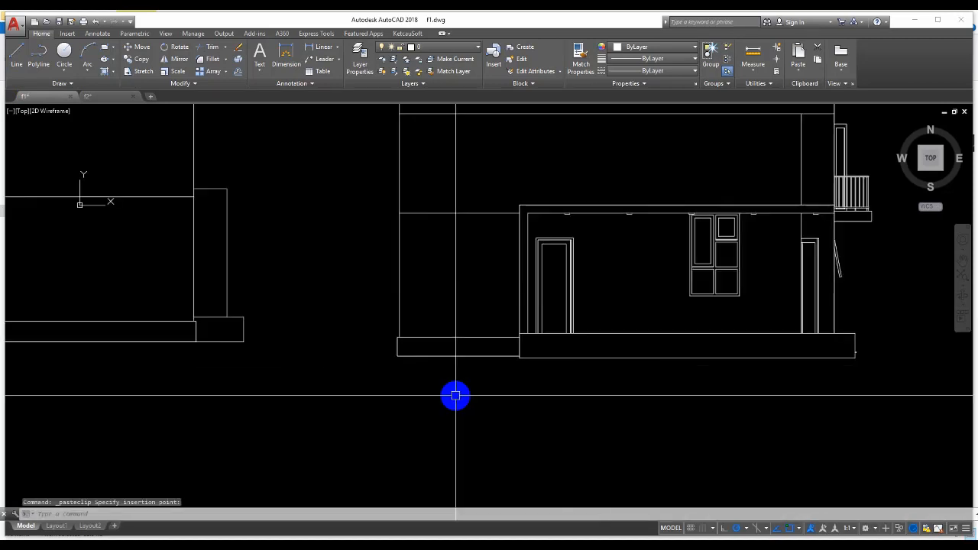
{"action": "scroll", "coordinate": [493, 368], "scroll_direction": "up", "scroll_amount": 7}
{"action": "left_click", "coordinate": [694, 291]}
{"action": "scroll", "coordinate": [643, 279], "scroll_direction": "down", "scroll_amount": 3}
{"action": "left_click", "coordinate": [325, 268]}
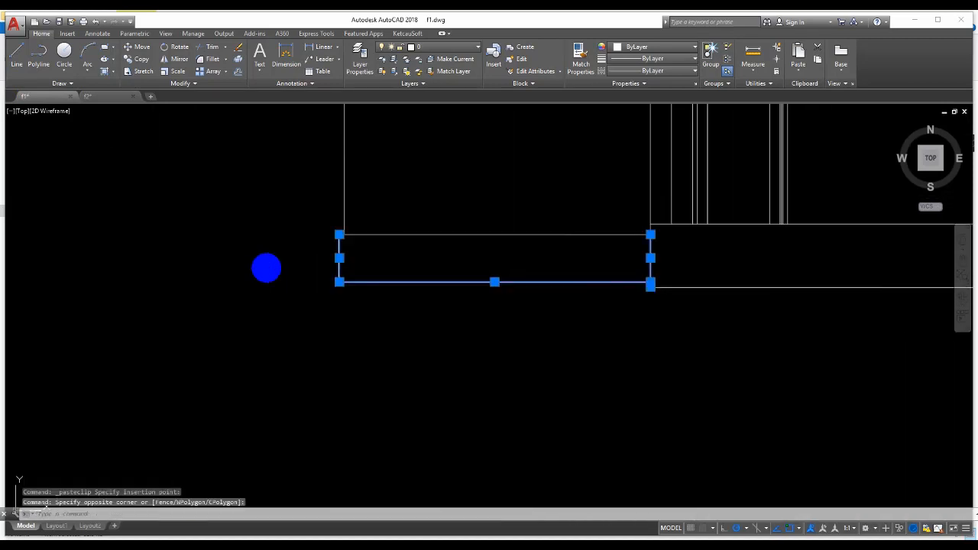
{"action": "type", "text": "s"}
{"action": "key", "text": "space"}
{"action": "scroll", "coordinate": [732, 298], "scroll_direction": "up", "scroll_amount": 3}
{"action": "left_click", "coordinate": [397, 233]}
{"action": "left_click", "coordinate": [397, 255]}
{"action": "scroll", "coordinate": [396, 281], "scroll_direction": "down", "scroll_amount": 4}
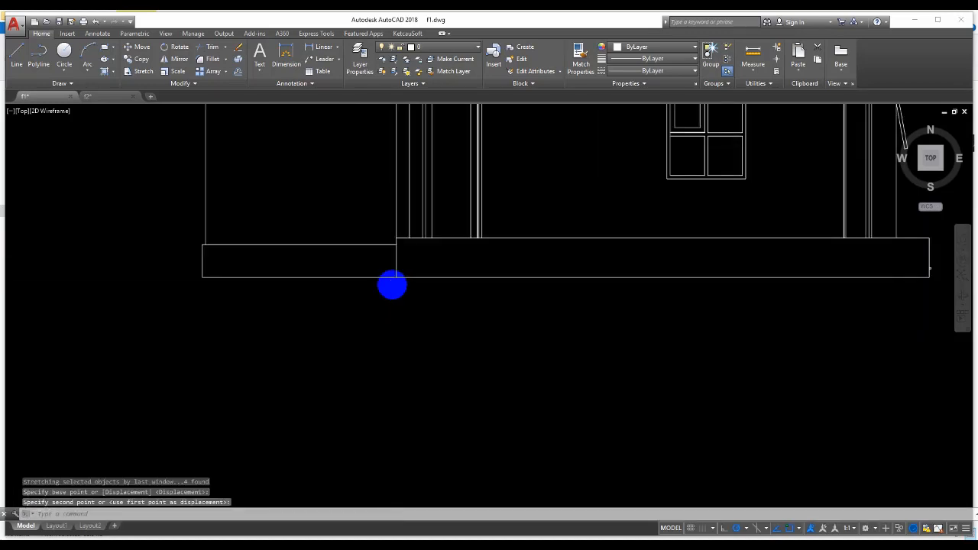
Move the pasted elevation by its lower-left base corner closer to the first one, level with its base line.
{"action": "scroll", "coordinate": [392, 284], "scroll_direction": "down", "scroll_amount": 6}
{"action": "left_click", "coordinate": [333, 166]}
{"action": "left_click", "coordinate": [739, 344]}
{"action": "type", "text": "m"}
{"action": "key", "text": "space"}
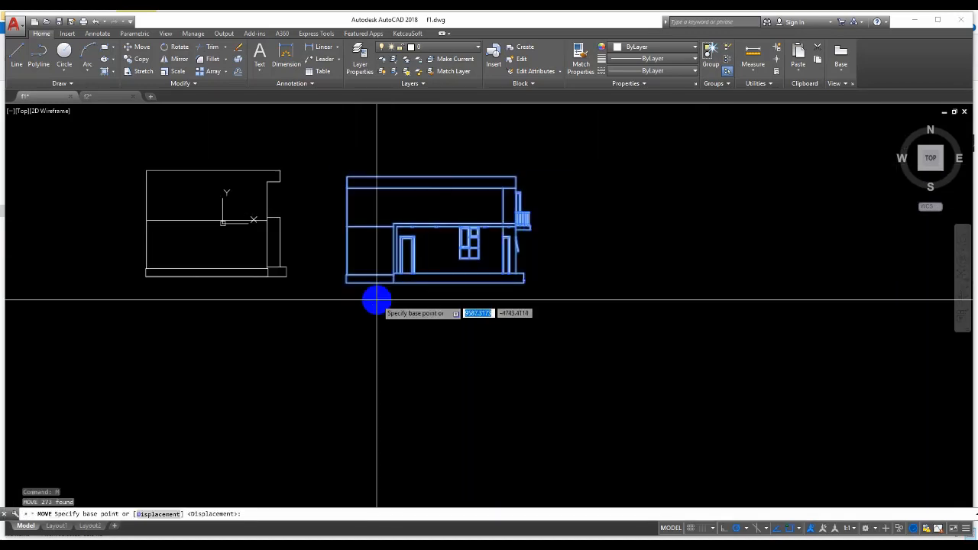
{"action": "scroll", "coordinate": [376, 299], "scroll_direction": "up", "scroll_amount": 6}
{"action": "left_click", "coordinate": [249, 229]}
{"action": "scroll", "coordinate": [488, 295], "scroll_direction": "down", "scroll_amount": 6}
{"action": "scroll", "coordinate": [406, 277], "scroll_direction": "up", "scroll_amount": 6}
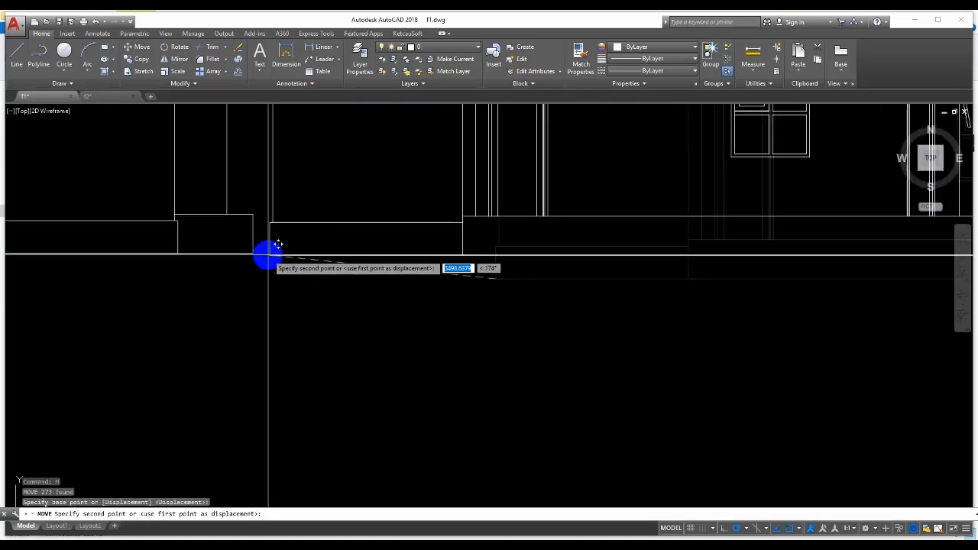
{"action": "left_click", "coordinate": [382, 253]}
{"action": "scroll", "coordinate": [424, 340], "scroll_direction": "down", "scroll_amount": 6}
{"action": "left_click", "coordinate": [403, 174]}
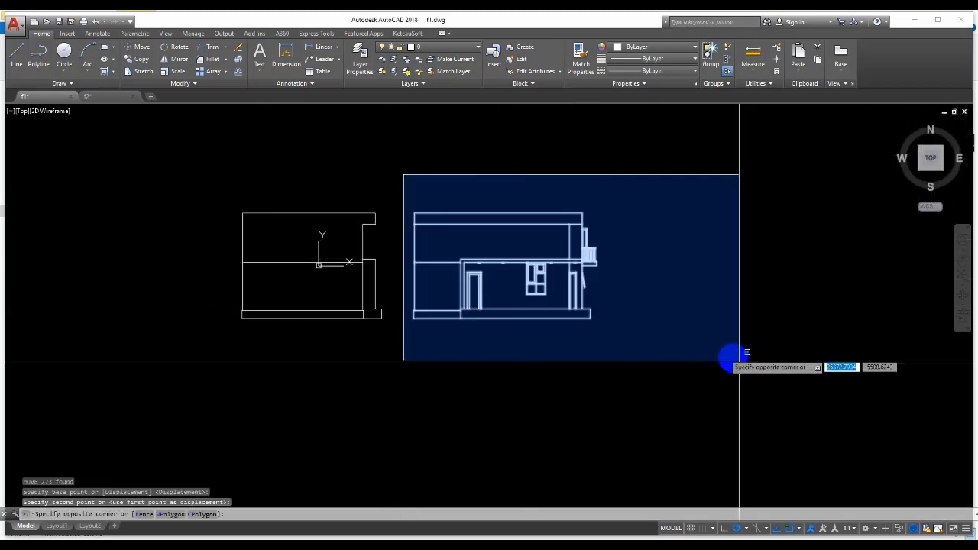
{"action": "key", "text": "Escape"}
Draw a long horizontal polyline along the roof top, extending past both elevations.
{"action": "type", "text": "pl"}
{"action": "key", "text": "Return"}
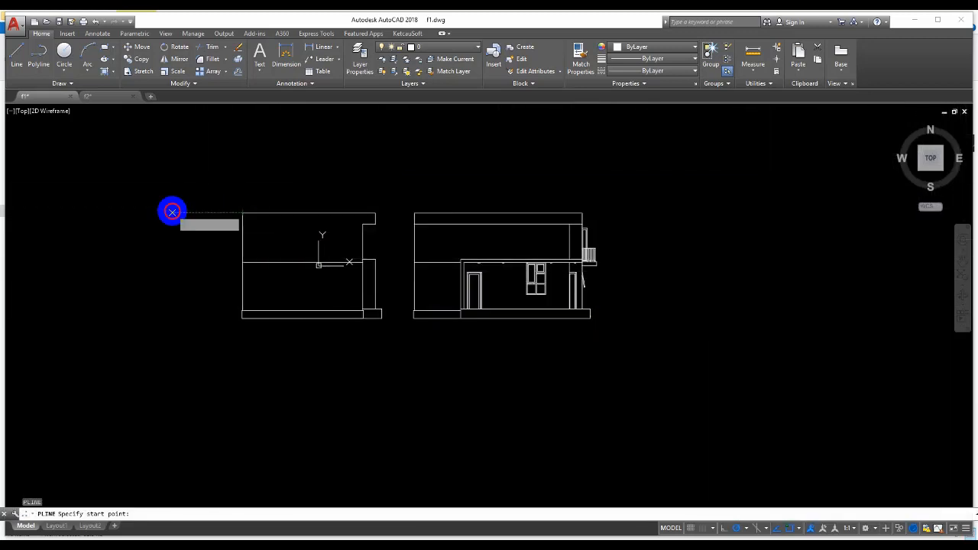
{"action": "left_click", "coordinate": [171, 212]}
{"action": "scroll", "coordinate": [688, 222], "scroll_direction": "down", "scroll_amount": 3}
{"action": "left_click", "coordinate": [802, 219]}
{"action": "key", "text": "Escape"}
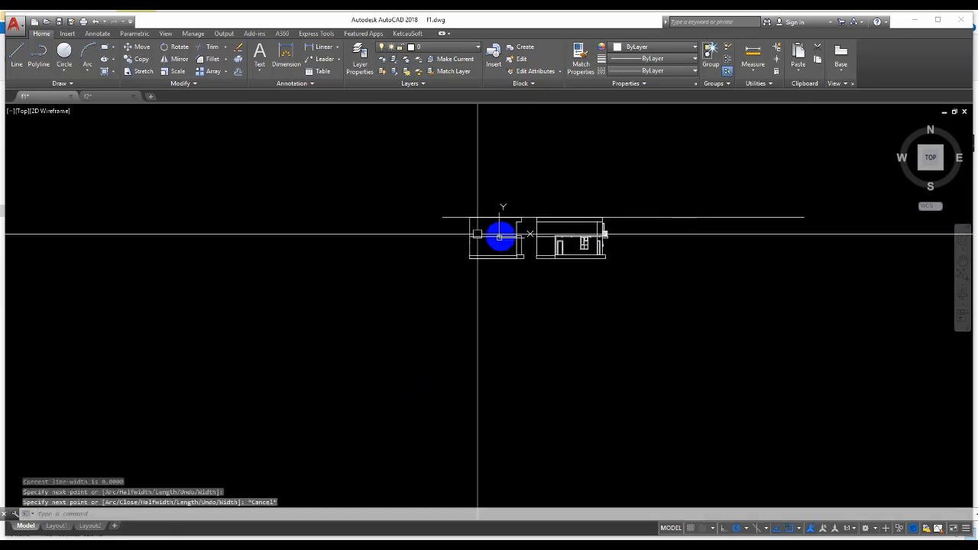
Copy the horizontal polyline down to the top and bottom edges of the base.
{"action": "scroll", "coordinate": [469, 233], "scroll_direction": "up", "scroll_amount": 6}
{"action": "left_click", "coordinate": [446, 188]}
{"action": "left_click", "coordinate": [411, 143]}
{"action": "type", "text": "co"}
{"action": "key", "text": "Return"}
{"action": "left_click", "coordinate": [470, 169]}
{"action": "scroll", "coordinate": [479, 301], "scroll_direction": "up", "scroll_amount": 4}
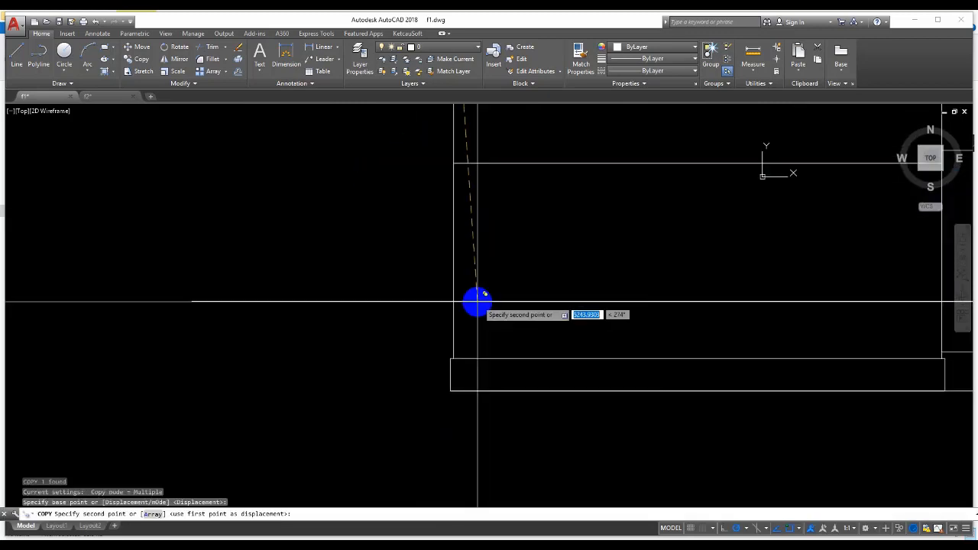
{"action": "scroll", "coordinate": [460, 362], "scroll_direction": "up", "scroll_amount": 7}
{"action": "left_click", "coordinate": [420, 334]}
{"action": "scroll", "coordinate": [430, 263], "scroll_direction": "down", "scroll_amount": 4}
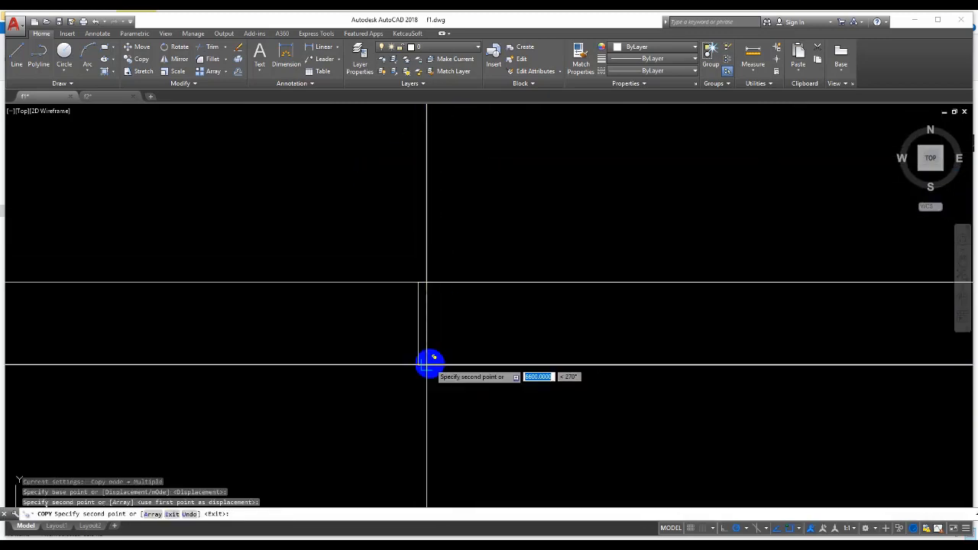
{"action": "key", "text": "Escape"}
{"action": "scroll", "coordinate": [413, 352], "scroll_direction": "down", "scroll_amount": 5}
{"action": "left_click", "coordinate": [359, 367]}
{"action": "left_click", "coordinate": [310, 236]}
{"action": "scroll", "coordinate": [324, 333], "scroll_direction": "up", "scroll_amount": 4}
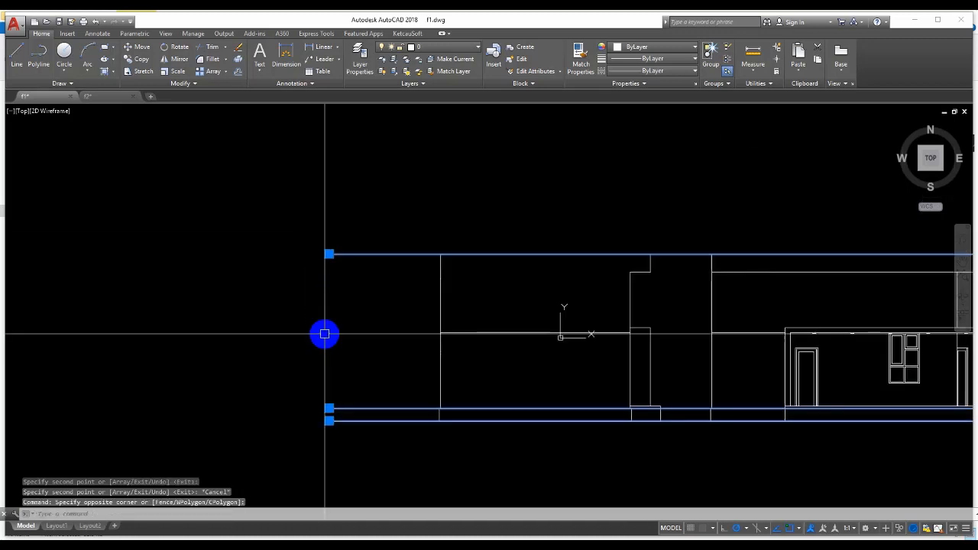
{"action": "key", "text": "Escape"}
{"action": "middle_click_drag", "start_coordinate": [369, 341], "coordinate": [291, 290]}
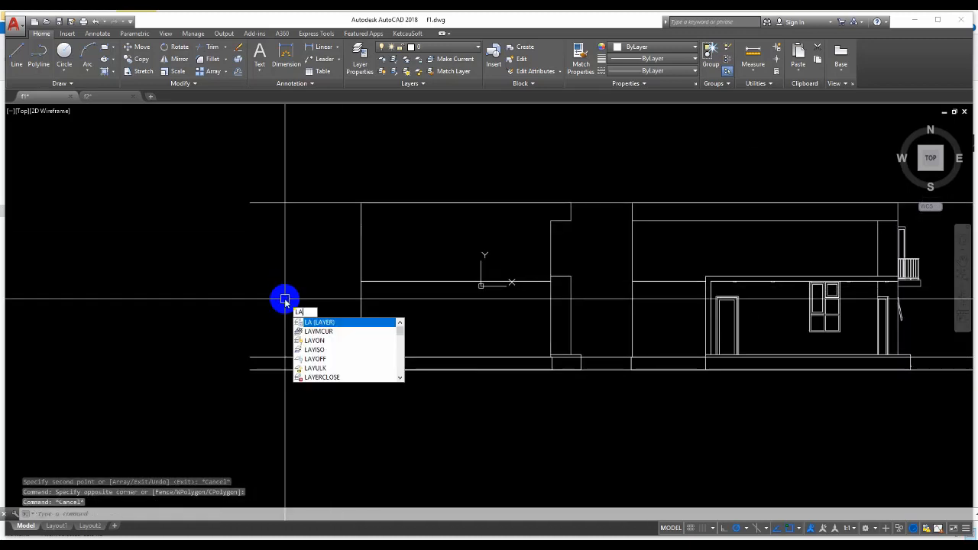
{"action": "key", "text": "Escape"}
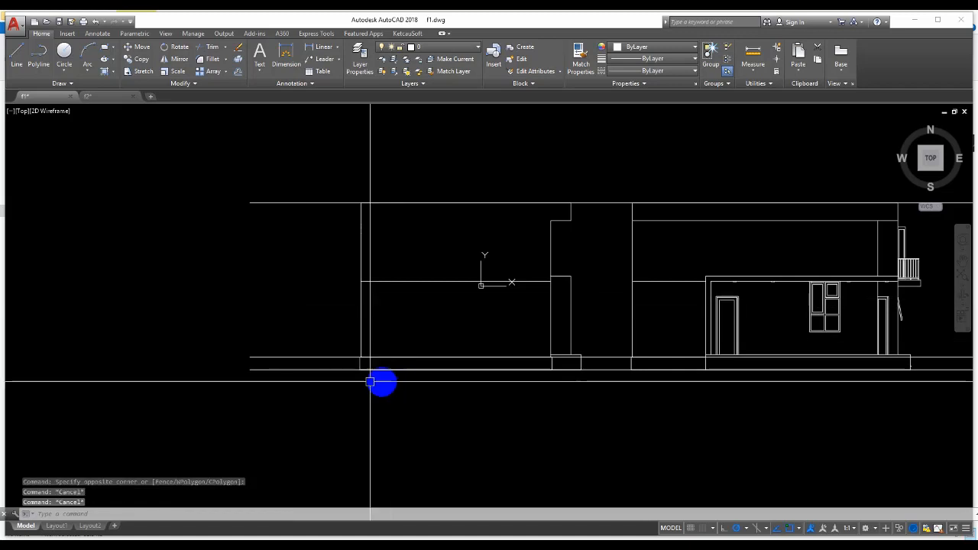
Load the HIDDEN linetype into the drawing, with the three long horizontal reference lines selected.
{"action": "left_click", "coordinate": [370, 382]}
{"action": "left_click", "coordinate": [268, 181]}
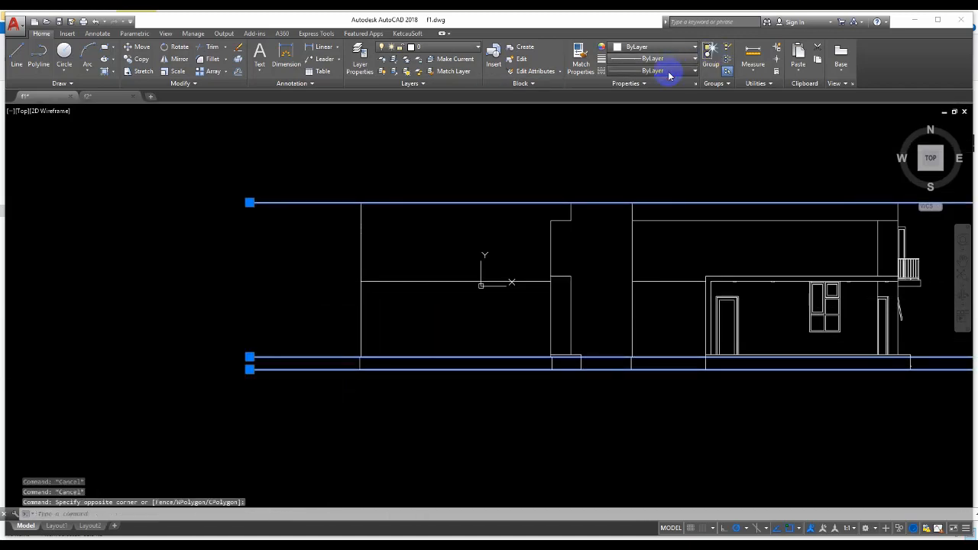
{"action": "left_click", "coordinate": [649, 123]}
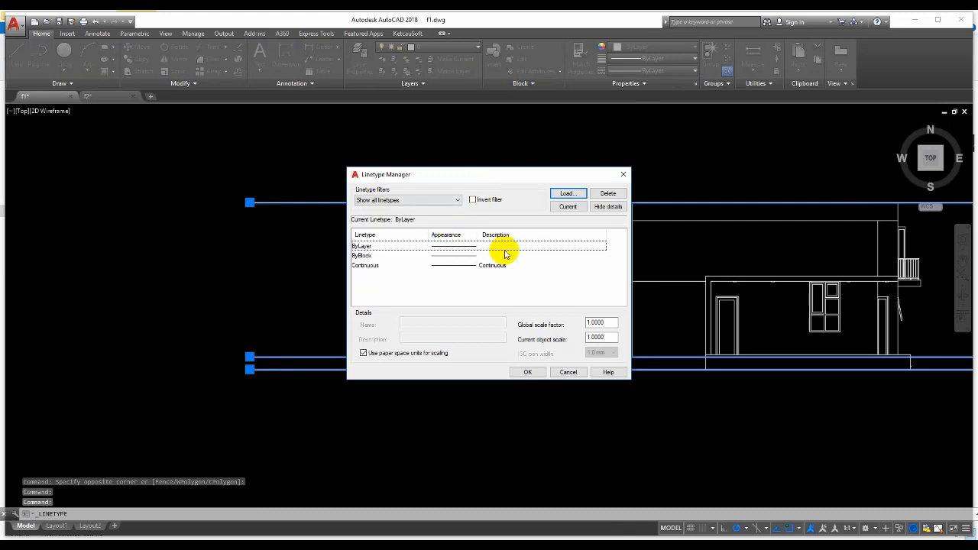
{"action": "left_click", "coordinate": [575, 194]}
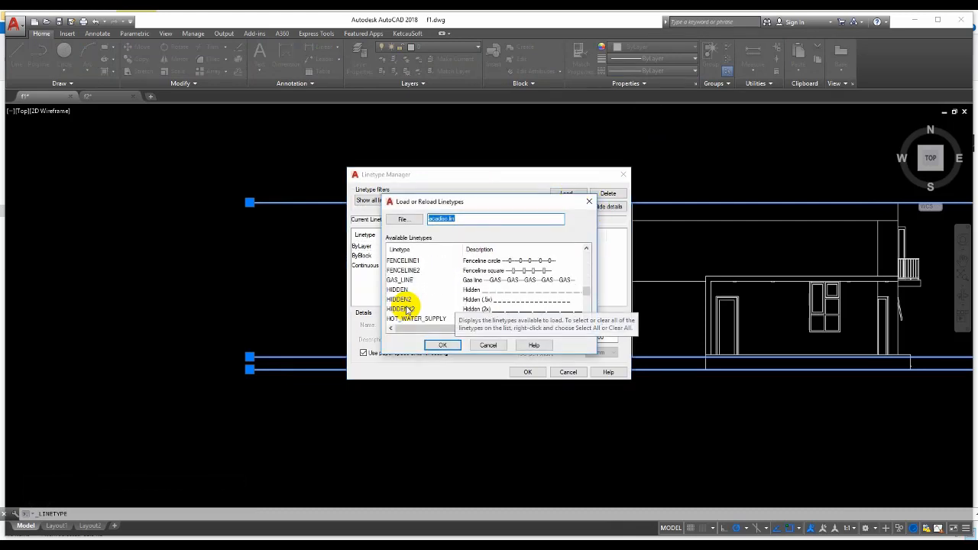
{"action": "left_click", "coordinate": [456, 343]}
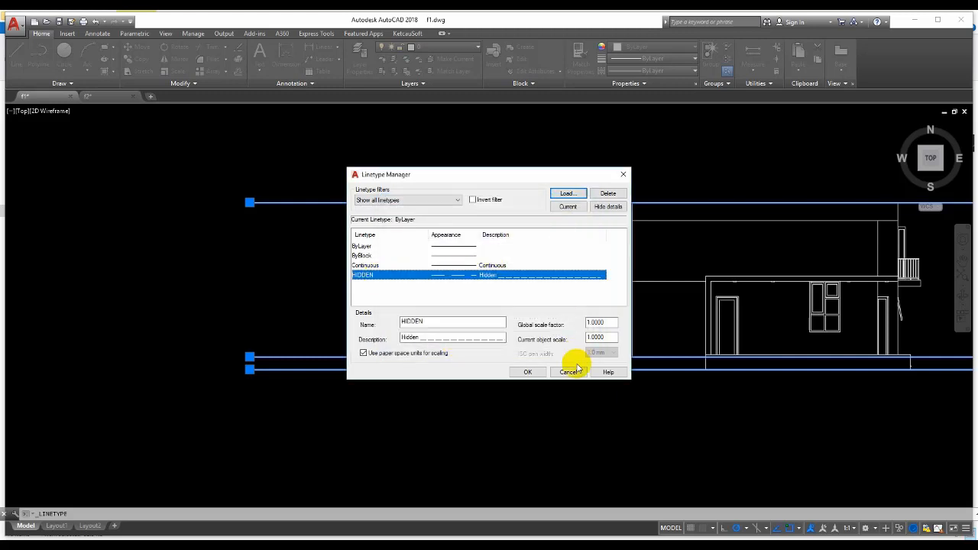
{"action": "left_click", "coordinate": [527, 372]}
Assign the HIDDEN linetype and the dark grey colour 99,100,102 to the three horizontal reference lines.
{"action": "left_click", "coordinate": [275, 181]}
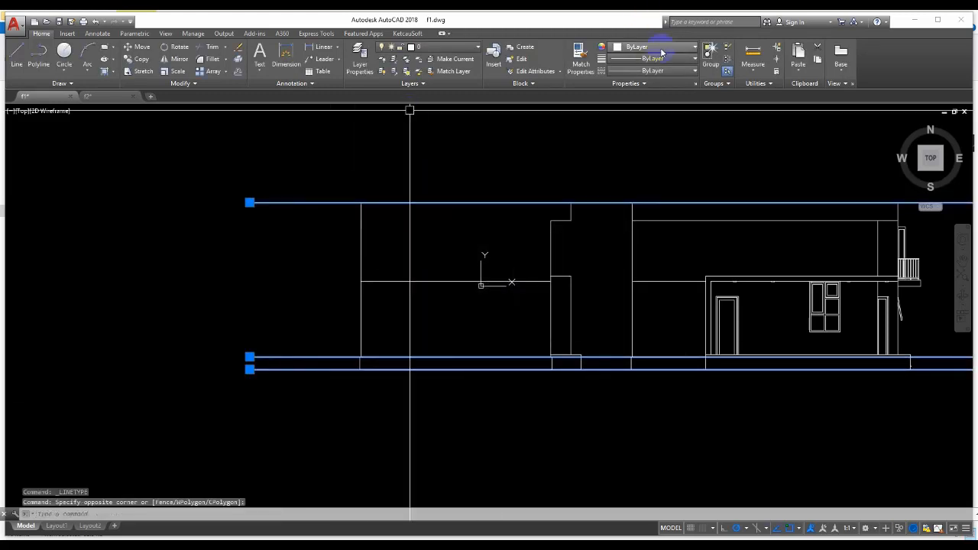
{"action": "left_click", "coordinate": [655, 121]}
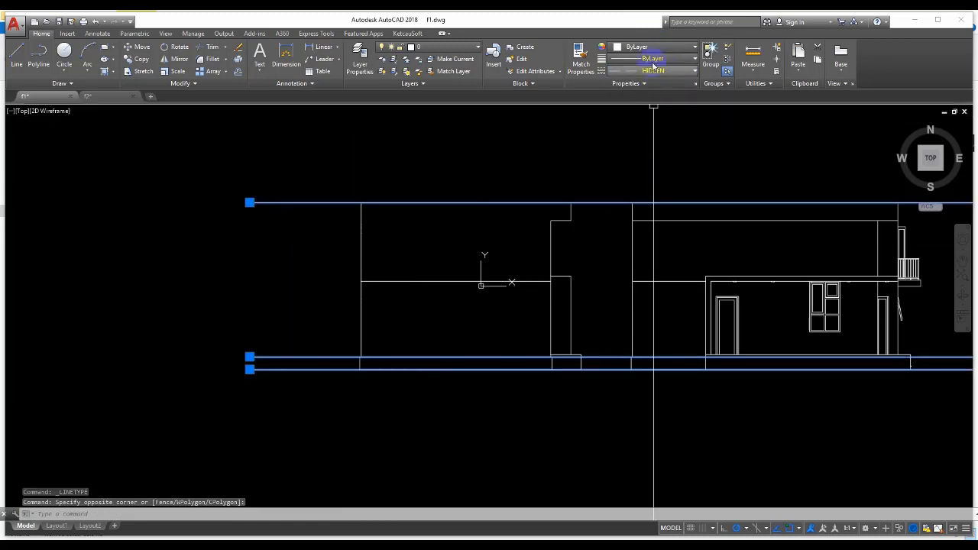
{"action": "left_click", "coordinate": [657, 47]}
{"action": "left_click", "coordinate": [616, 101]}
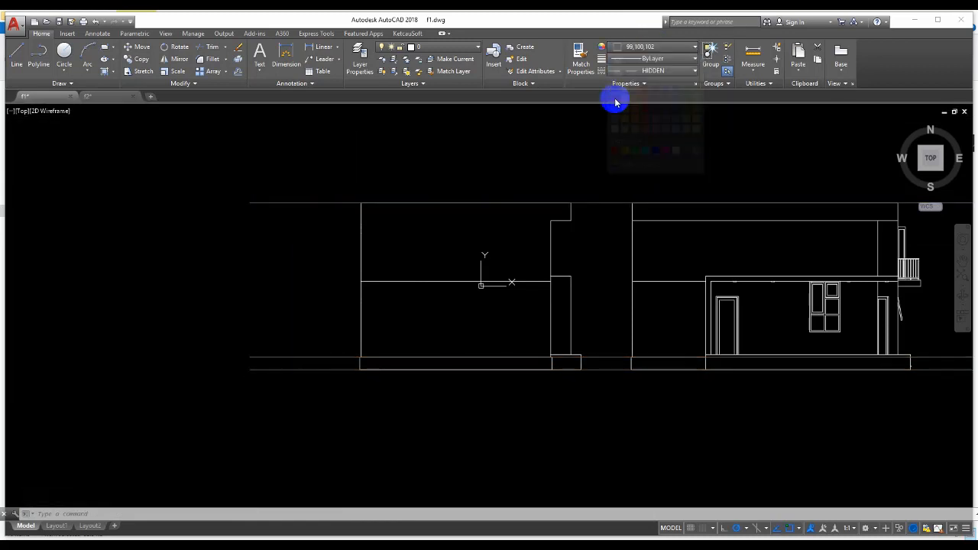
{"action": "left_click", "coordinate": [344, 246]}
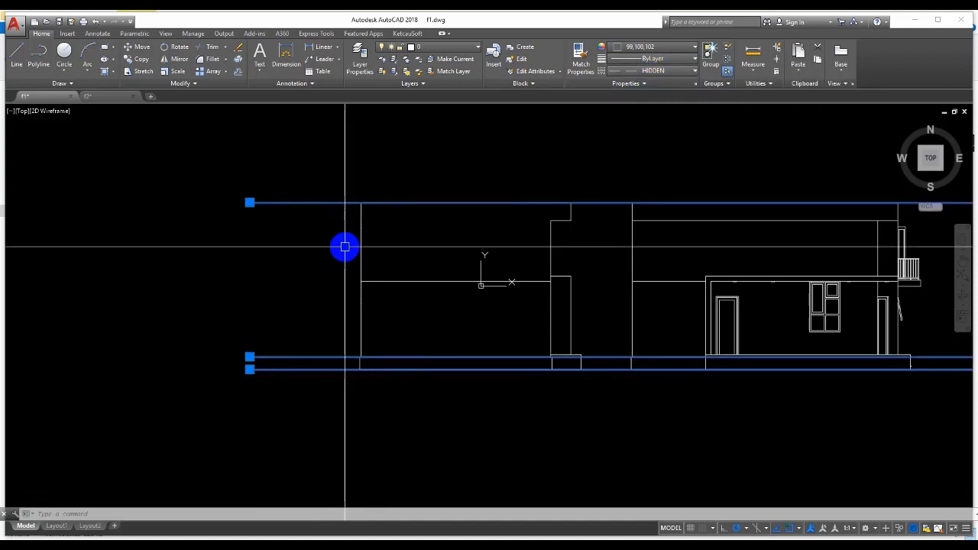
{"action": "key", "text": "Escape"}
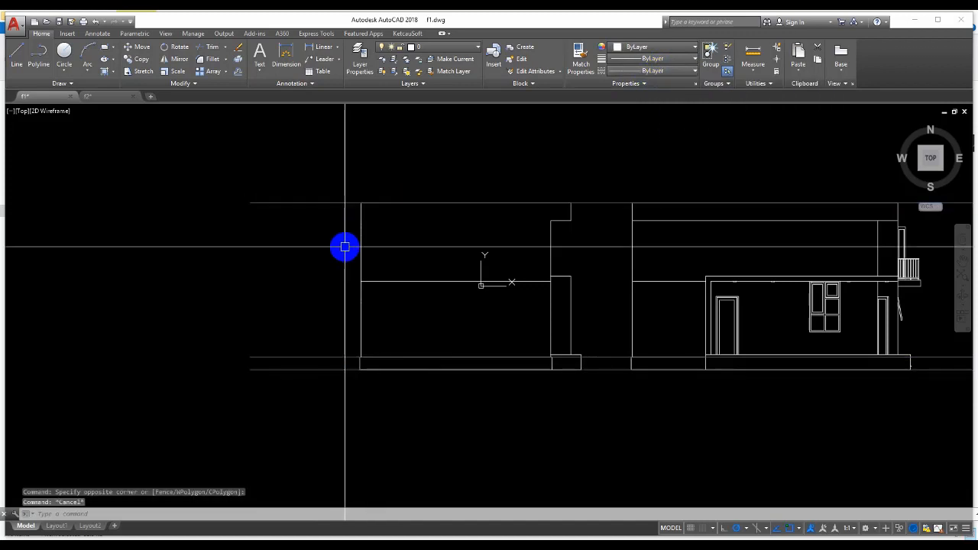
Set the global linetype scale factor to 100 with LTSCALE.
{"action": "type", "text": "LTS"}
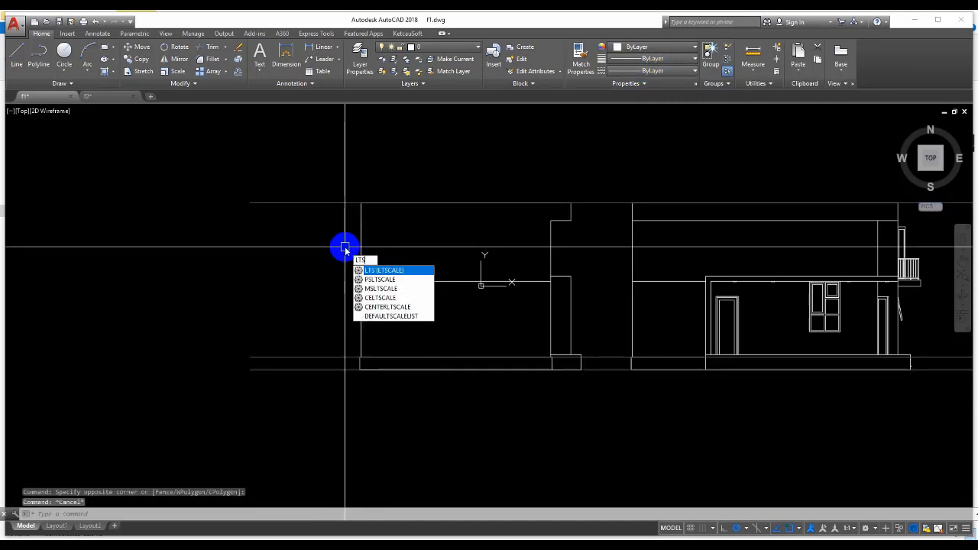
{"action": "left_click", "coordinate": [391, 272]}
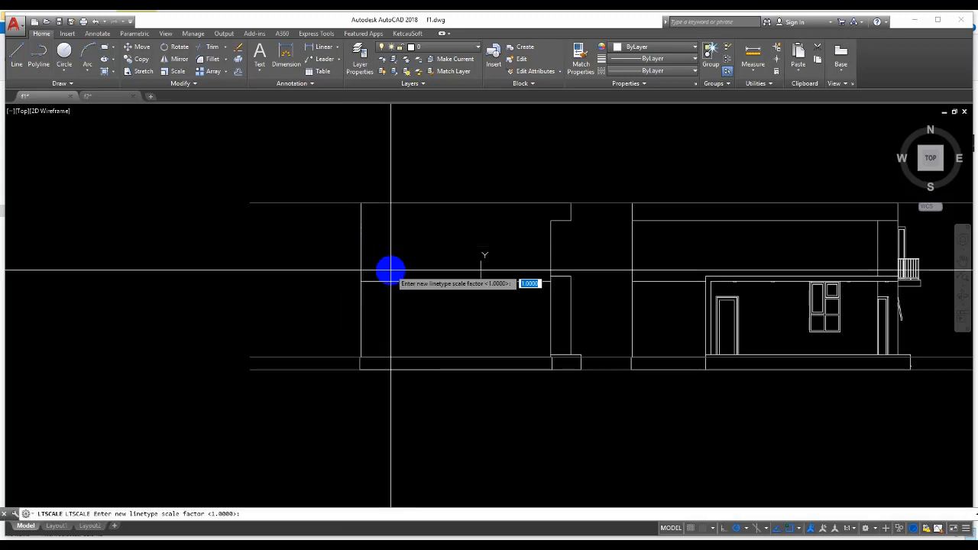
{"action": "type", "text": "100"}
{"action": "key", "text": "Return"}
{"action": "scroll", "coordinate": [388, 269], "scroll_direction": "down", "scroll_amount": 2}
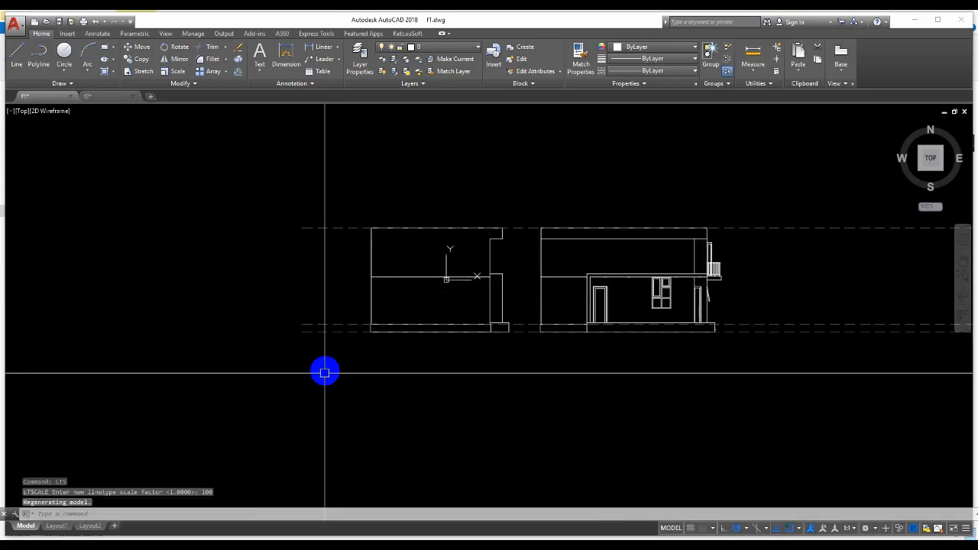
Send the three dashed reference lines to the back of the draw order.
{"action": "left_click", "coordinate": [289, 204]}
{"action": "type", "text": "der"}
{"action": "key", "text": "Return"}
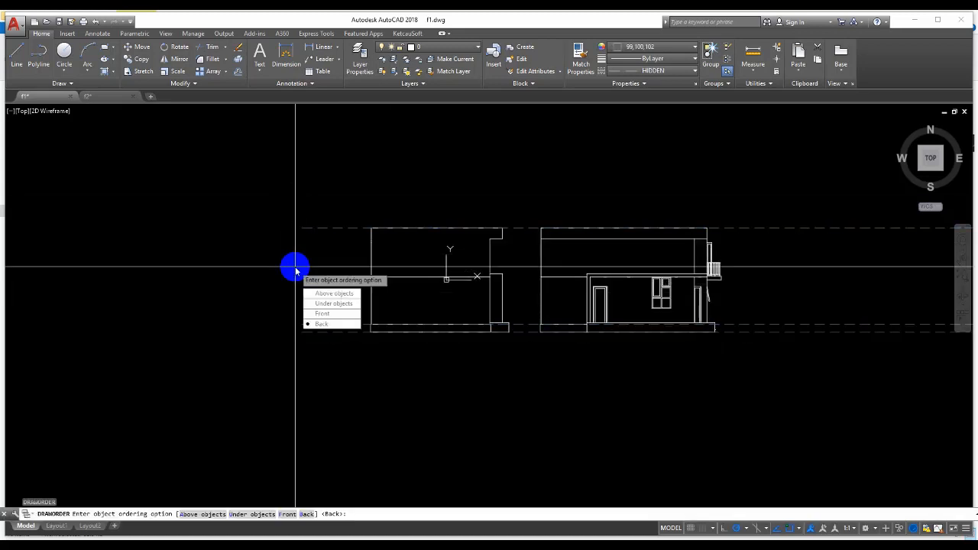
{"action": "type", "text": "b"}
{"action": "key", "text": "Return"}
{"action": "scroll", "coordinate": [397, 334], "scroll_direction": "up", "scroll_amount": 3}
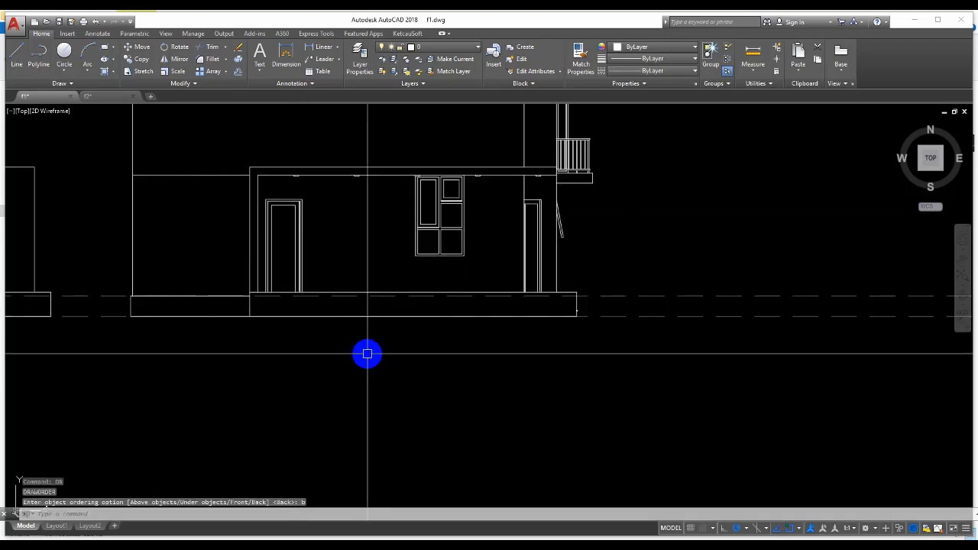
{"action": "scroll", "coordinate": [366, 354], "scroll_direction": "down", "scroll_amount": 2}
{"action": "middle_click_drag", "start_coordinate": [399, 356], "coordinate": [515, 357]}
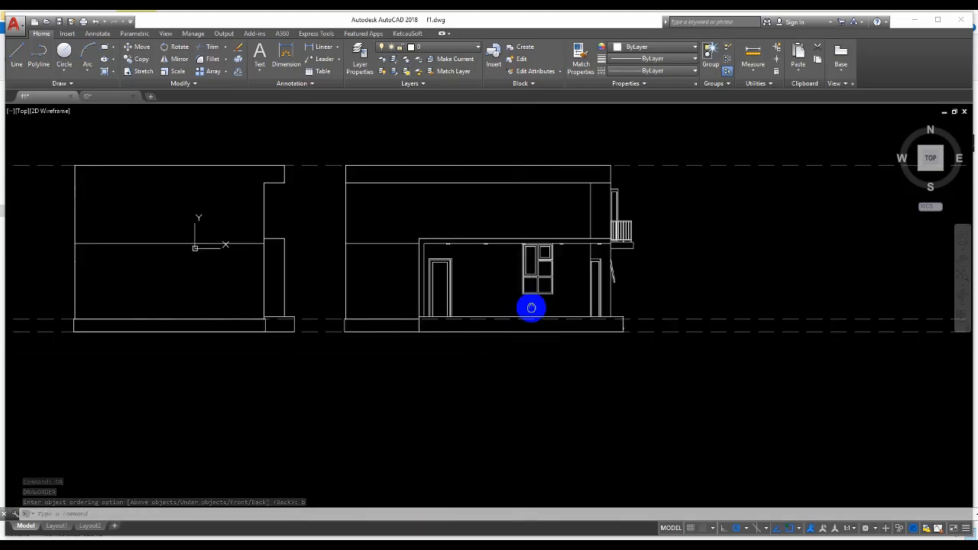
Erase two of the stray lines of the small slanted piece outside the second elevation's right wall.
{"action": "scroll", "coordinate": [611, 294], "scroll_direction": "up", "scroll_amount": 3}
{"action": "left_click", "coordinate": [683, 333]}
{"action": "left_click", "coordinate": [627, 237]}
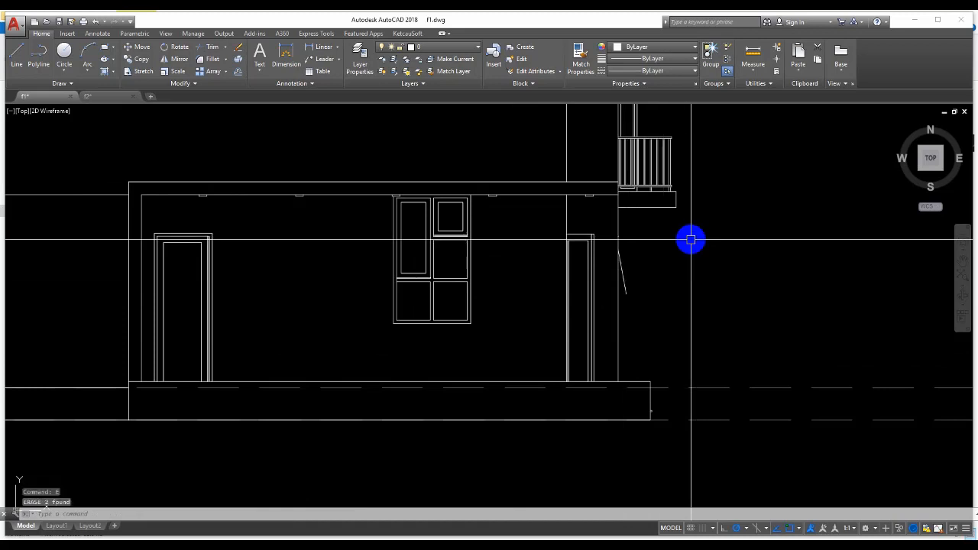
Erase the two redundant vertical lines along the right jamb of the second elevation's left door.
{"action": "scroll", "coordinate": [430, 251], "scroll_direction": "up", "scroll_amount": 5}
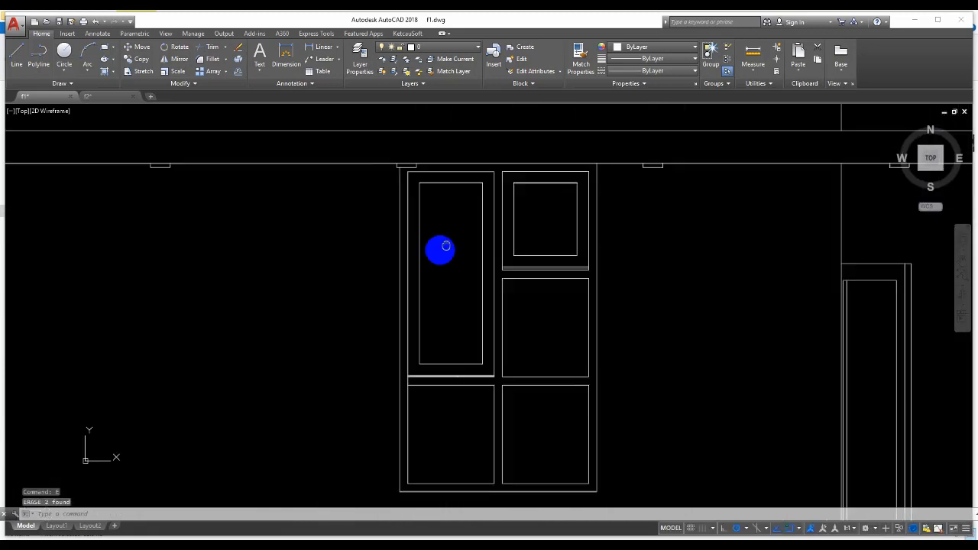
{"action": "scroll", "coordinate": [446, 246], "scroll_direction": "down", "scroll_amount": 2}
{"action": "middle_click_drag", "start_coordinate": [386, 311], "coordinate": [479, 277]}
{"action": "scroll", "coordinate": [328, 224], "scroll_direction": "up", "scroll_amount": 7}
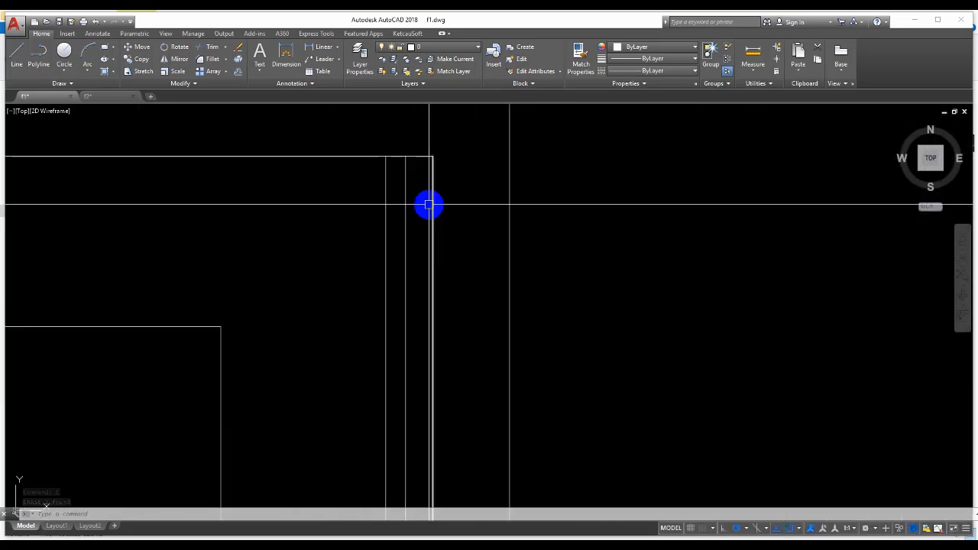
{"action": "left_click", "coordinate": [414, 199]}
{"action": "left_click", "coordinate": [379, 174]}
{"action": "scroll", "coordinate": [393, 177], "scroll_direction": "down", "scroll_amount": 5}
{"action": "middle_click_drag", "start_coordinate": [388, 261], "coordinate": [423, 203]}
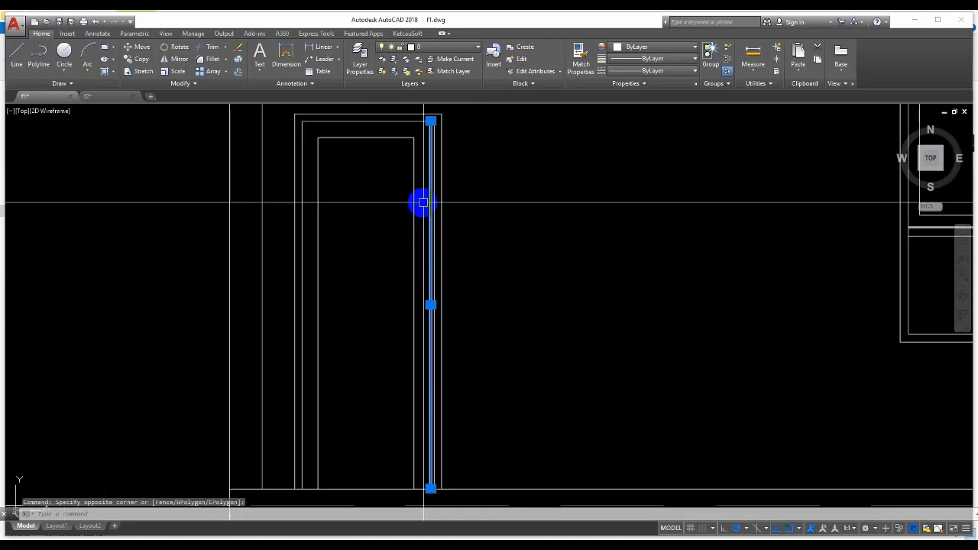
{"action": "type", "text": "e"}
{"action": "key", "text": "Return"}
{"action": "scroll", "coordinate": [403, 270], "scroll_direction": "down", "scroll_amount": 6}
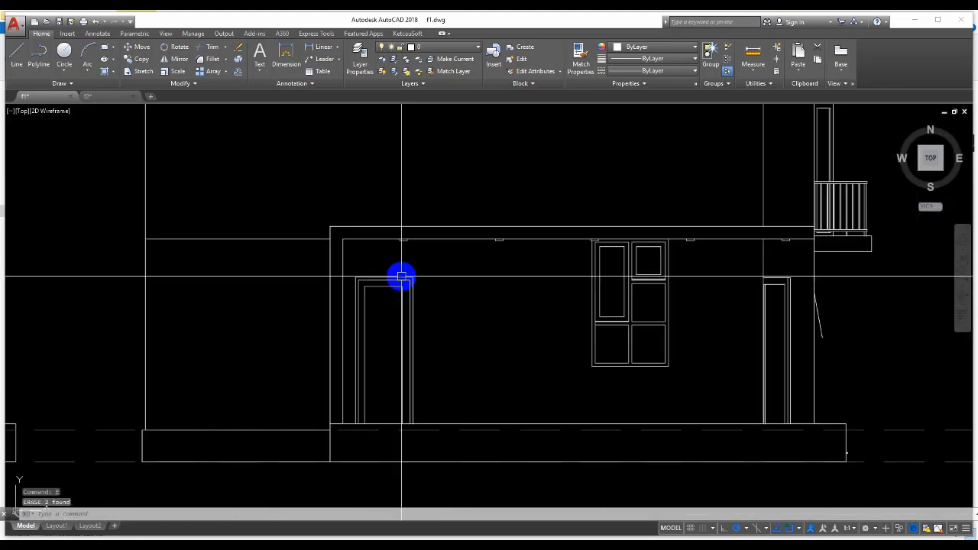
Measure the horizontal gap between the left door's inner panel and its frame at the upper-left corner.
{"action": "scroll", "coordinate": [388, 283], "scroll_direction": "up", "scroll_amount": 3}
{"action": "scroll", "coordinate": [323, 140], "scroll_direction": "up", "scroll_amount": 3}
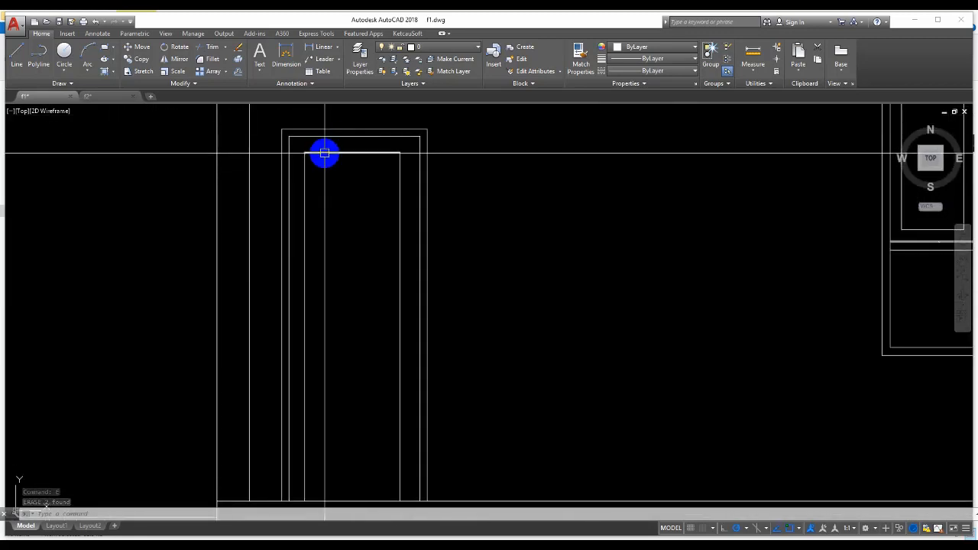
{"action": "key", "text": "Return"}
{"action": "scroll", "coordinate": [316, 149], "scroll_direction": "up", "scroll_amount": 2}
{"action": "left_click", "coordinate": [283, 153]}
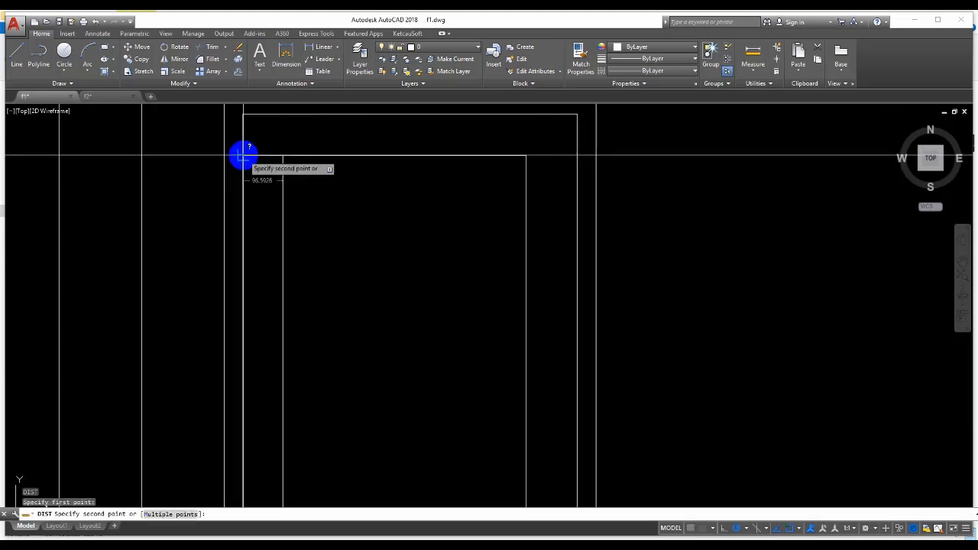
{"action": "scroll", "coordinate": [243, 156], "scroll_direction": "down", "scroll_amount": 3}
{"action": "key", "text": "Escape"}
Stretch the right edge of the left door's inner panel to sit 100 from the inner frame line.
{"action": "scroll", "coordinate": [372, 157], "scroll_direction": "up", "scroll_amount": 1}
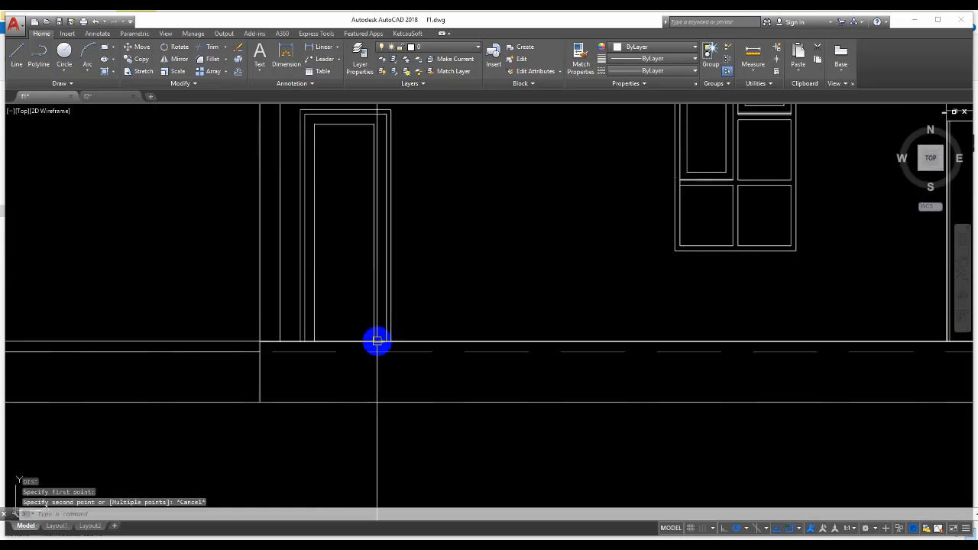
{"action": "middle_click_drag", "start_coordinate": [368, 317], "coordinate": [428, 334]}
{"action": "scroll", "coordinate": [433, 360], "scroll_direction": "up", "scroll_amount": 3}
{"action": "left_click", "coordinate": [449, 374]}
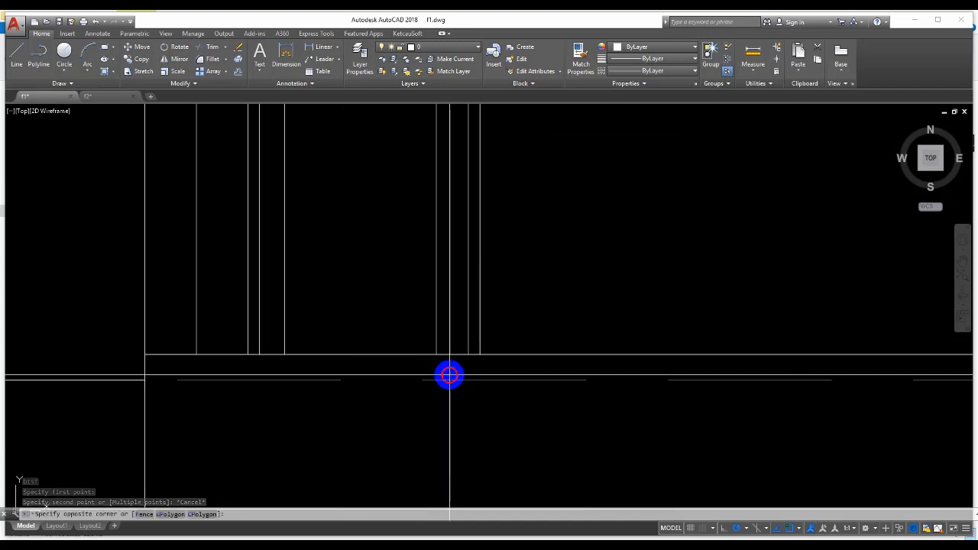
{"action": "scroll", "coordinate": [449, 374], "scroll_direction": "down", "scroll_amount": 4}
{"action": "left_click", "coordinate": [421, 109]}
{"action": "type", "text": "s"}
{"action": "key", "text": "Return"}
{"action": "scroll", "coordinate": [450, 145], "scroll_direction": "up", "scroll_amount": 5}
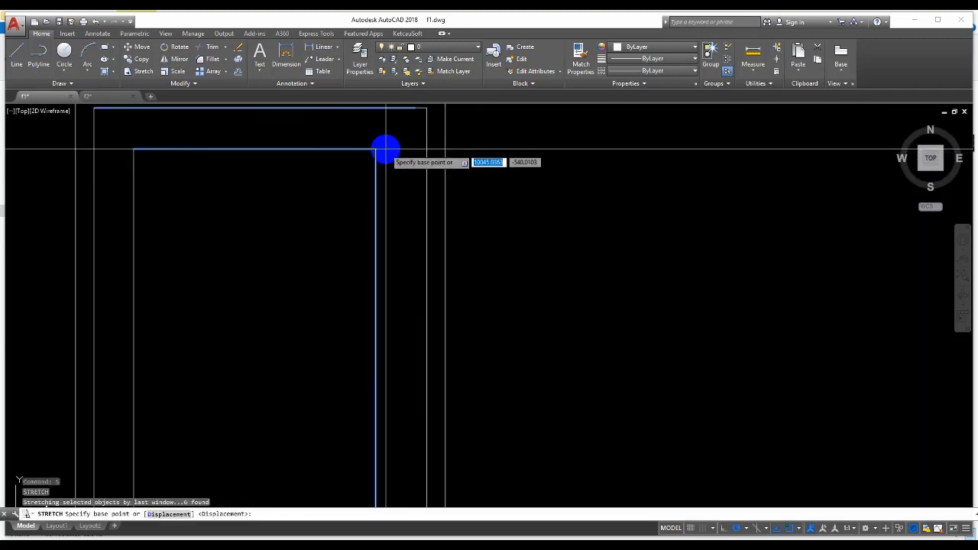
{"action": "left_click", "coordinate": [376, 150]}
{"action": "right_click", "coordinate": [396, 149], "text": "shift"}
{"action": "key", "text": "f"}
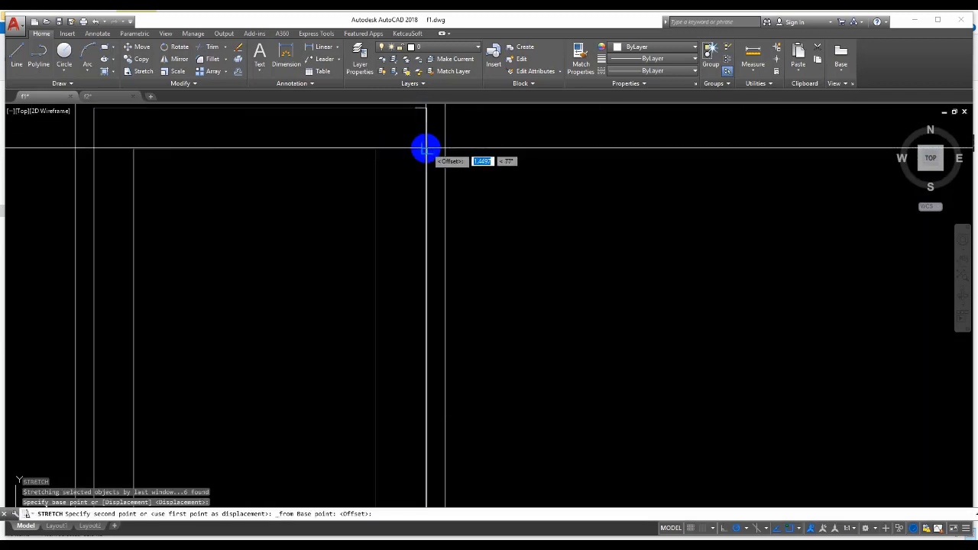
{"action": "key", "text": "Return"}
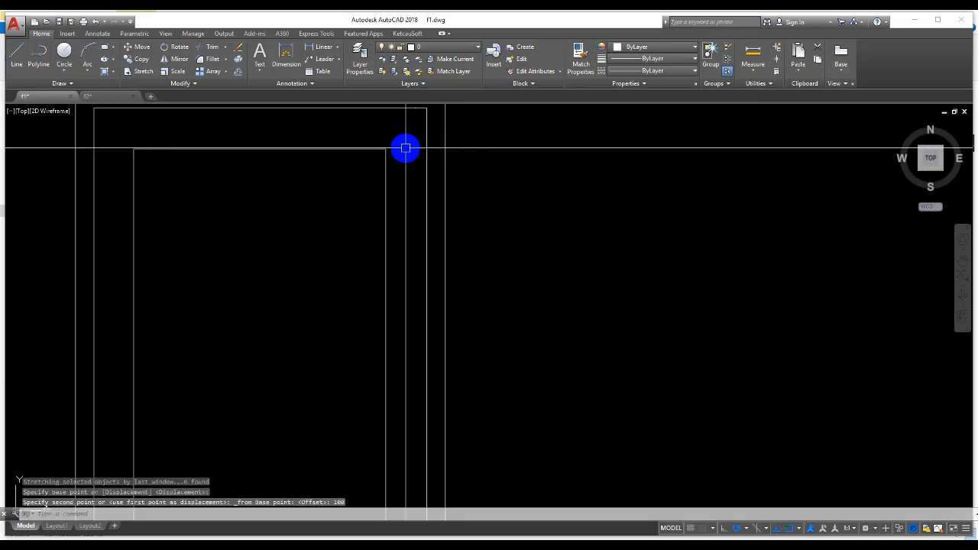
Measure the vertical gap between the top of the left door's inner panel and the frame line above it.
{"action": "scroll", "coordinate": [406, 148], "scroll_direction": "down", "scroll_amount": 4}
{"action": "scroll", "coordinate": [388, 157], "scroll_direction": "up", "scroll_amount": 4}
{"action": "type", "text": "di"}
{"action": "key", "text": "Return"}
{"action": "left_click", "coordinate": [414, 165]}
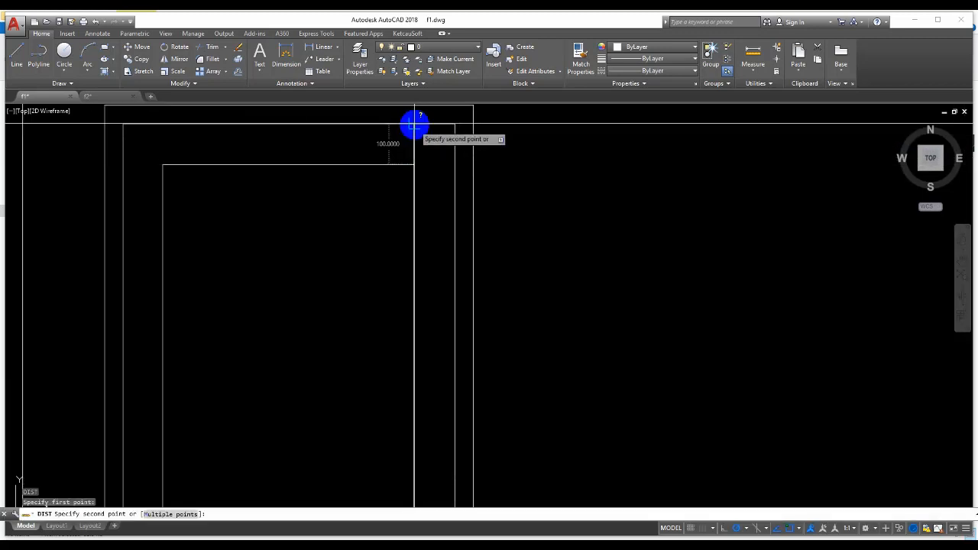
{"action": "key", "text": "Escape"}
Stretch the left edge of the left door's inner panel to sit 100 from the inner frame line.
{"action": "scroll", "coordinate": [414, 122], "scroll_direction": "down", "scroll_amount": 4}
{"action": "middle_click_drag", "start_coordinate": [389, 211], "coordinate": [337, 265]}
{"action": "scroll", "coordinate": [336, 265], "scroll_direction": "up", "scroll_amount": 2}
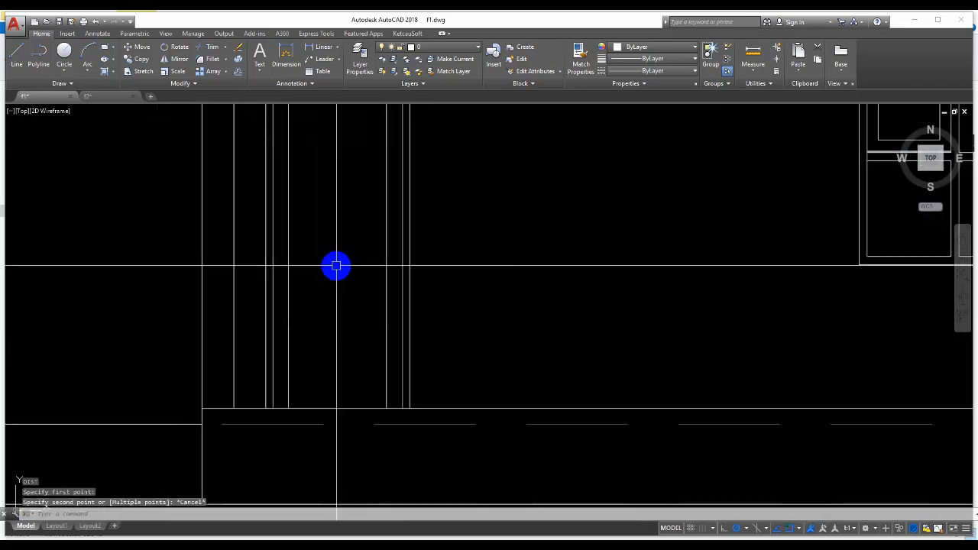
{"action": "scroll", "coordinate": [309, 439], "scroll_direction": "down", "scroll_amount": 3}
{"action": "left_click", "coordinate": [310, 445]}
{"action": "left_click", "coordinate": [292, 161]}
{"action": "type", "text": "s"}
{"action": "key", "text": "Return"}
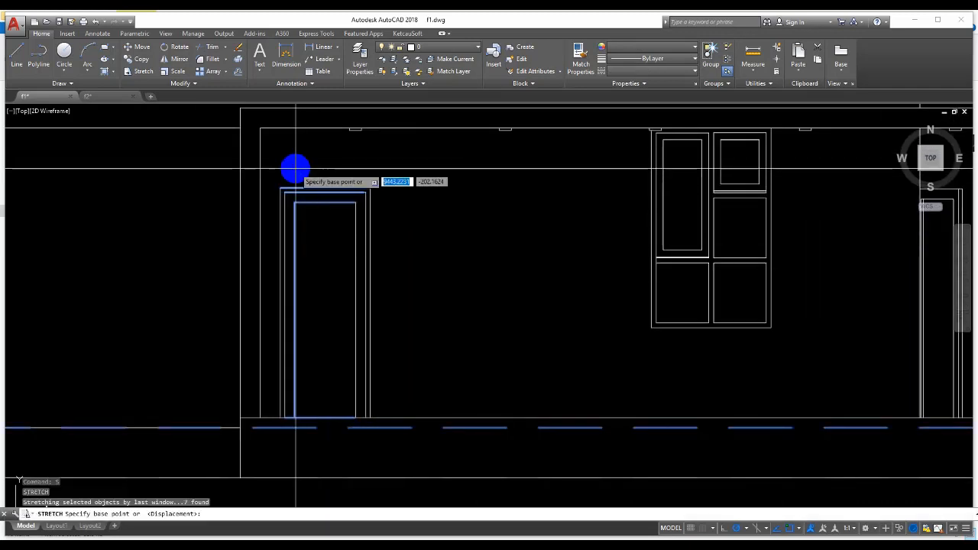
{"action": "scroll", "coordinate": [286, 191], "scroll_direction": "up", "scroll_amount": 3}
{"action": "left_click", "coordinate": [313, 206]}
{"action": "right_click", "coordinate": [314, 206], "text": "shift"}
{"action": "key", "text": "f"}
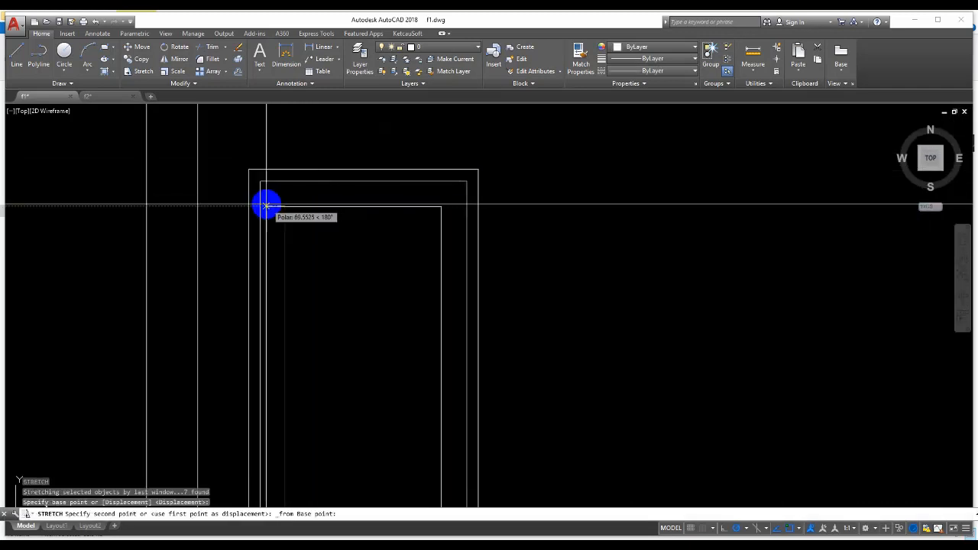
{"action": "left_click", "coordinate": [262, 204]}
{"action": "type", "text": "100"}
{"action": "key", "text": "Return"}
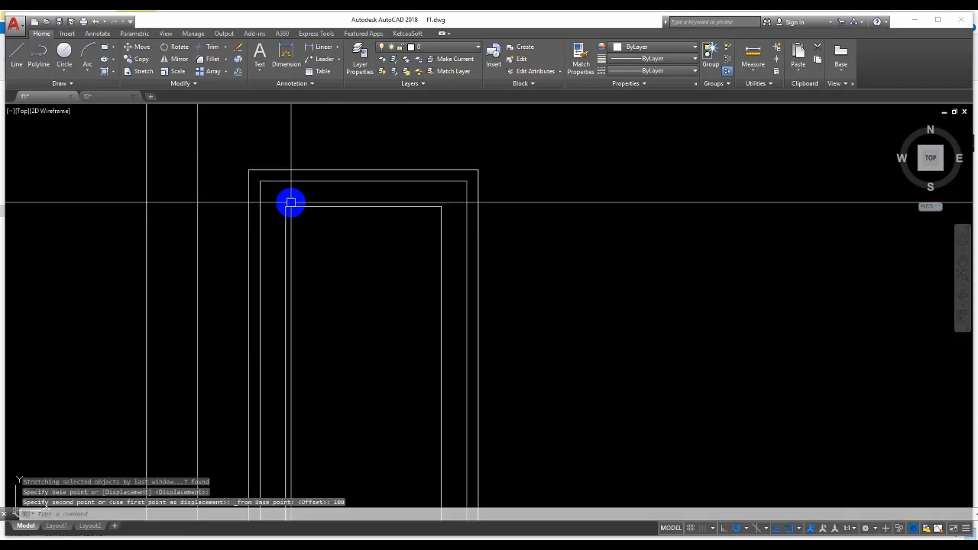
{"action": "scroll", "coordinate": [291, 196], "scroll_direction": "down", "scroll_amount": 4}
{"action": "scroll", "coordinate": [321, 234], "scroll_direction": "up", "scroll_amount": 4}
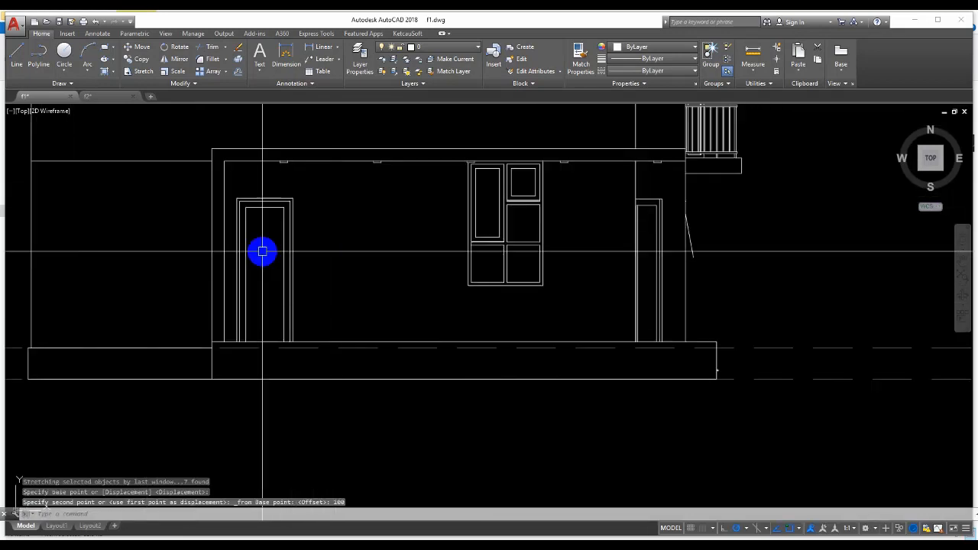
{"action": "scroll", "coordinate": [271, 245], "scroll_direction": "down", "scroll_amount": 2}
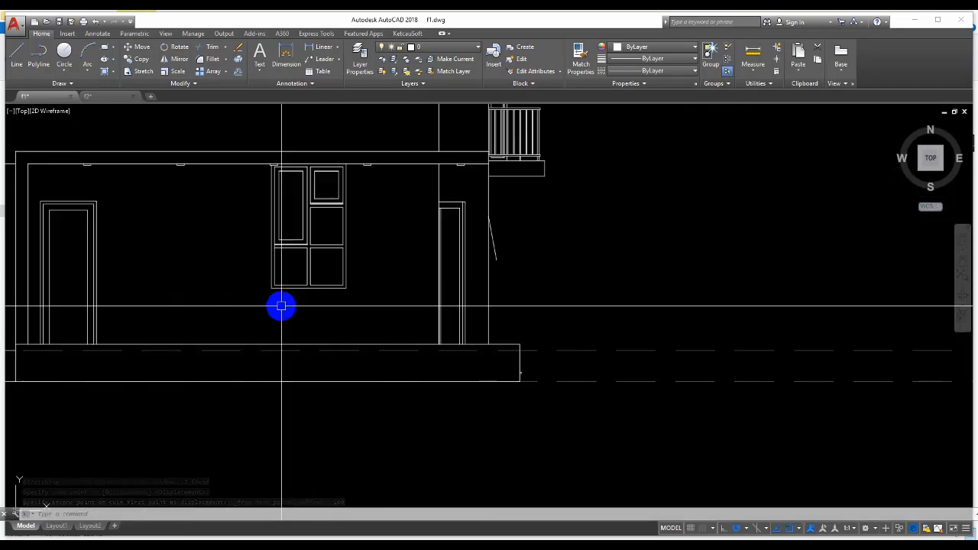
{"action": "middle_click_drag", "start_coordinate": [279, 305], "coordinate": [419, 267]}
{"action": "middle_click_drag", "start_coordinate": [249, 242], "coordinate": [271, 269]}
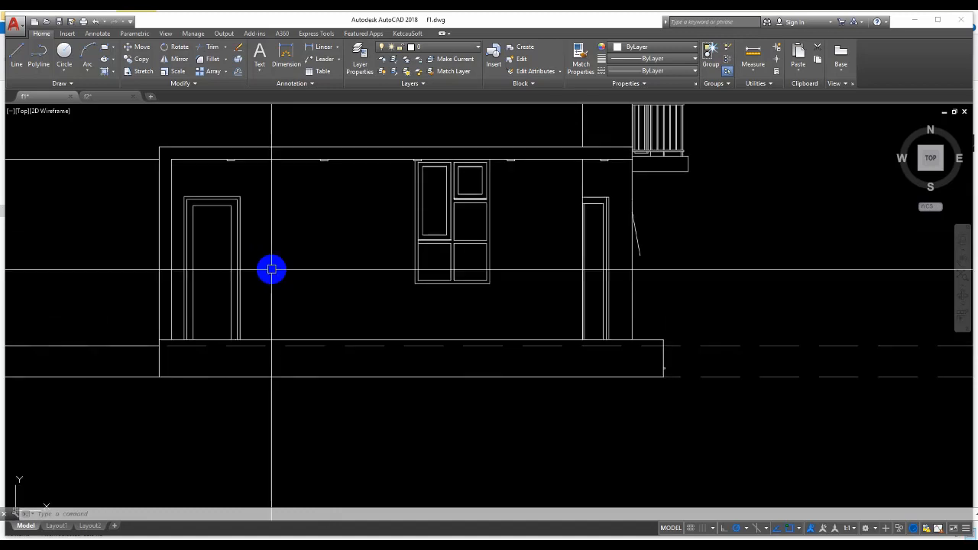
Erase the stray slanted line beside the right wall, along with the short leftover at its upper end.
{"action": "scroll", "coordinate": [271, 268], "scroll_direction": "down", "scroll_amount": 1}
{"action": "middle_click_drag", "start_coordinate": [398, 252], "coordinate": [400, 273]}
{"action": "scroll", "coordinate": [656, 268], "scroll_direction": "up", "scroll_amount": 2}
{"action": "left_click", "coordinate": [293, 331]}
{"action": "left_click", "coordinate": [252, 218]}
{"action": "type", "text": "e"}
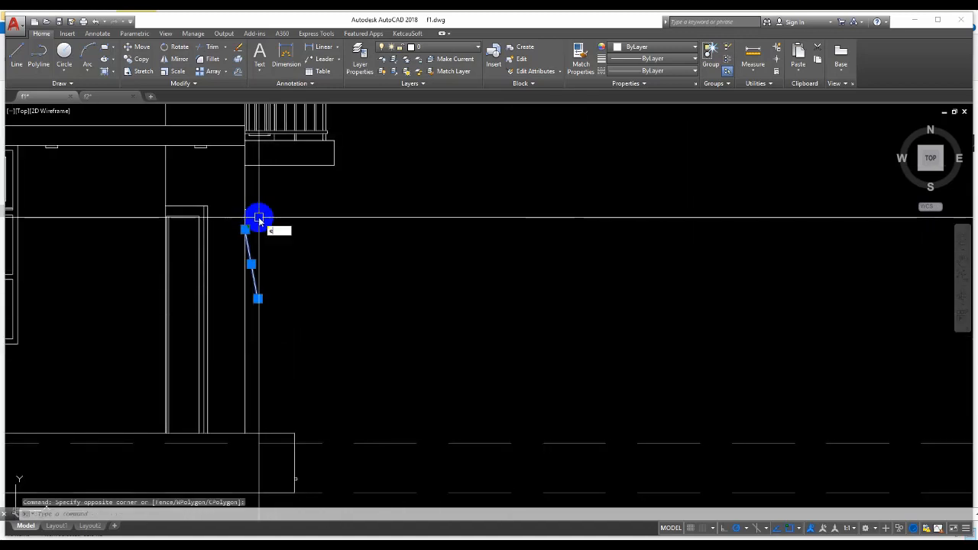
{"action": "key", "text": "Return"}
{"action": "scroll", "coordinate": [252, 210], "scroll_direction": "up", "scroll_amount": 5}
{"action": "left_click", "coordinate": [225, 210]}
{"action": "left_click", "coordinate": [181, 213]}
{"action": "scroll", "coordinate": [341, 245], "scroll_direction": "down", "scroll_amount": 5}
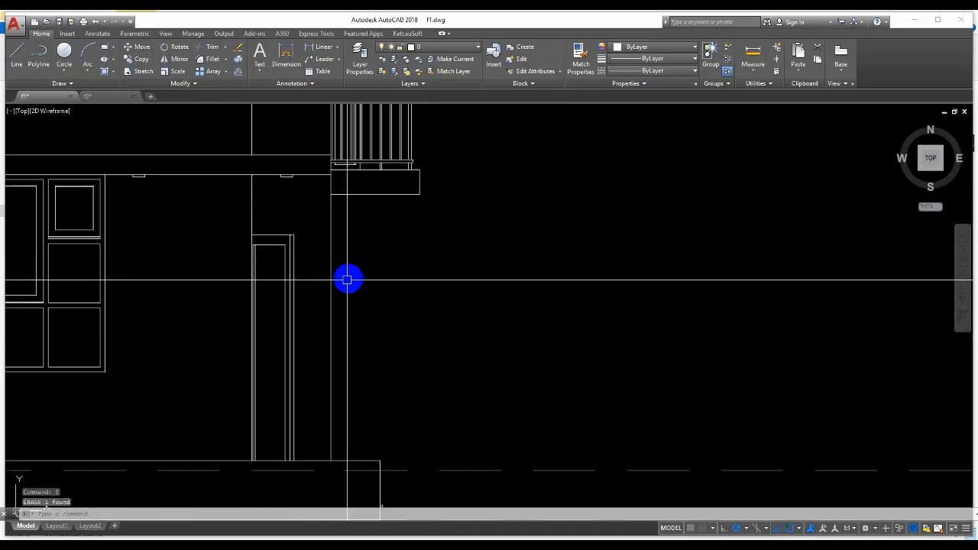
Erase all the lines of the narrow door at the right end of the ground floor.
{"action": "middle_click_drag", "start_coordinate": [348, 280], "coordinate": [393, 186]}
{"action": "scroll", "coordinate": [415, 283], "scroll_direction": "down", "scroll_amount": 3}
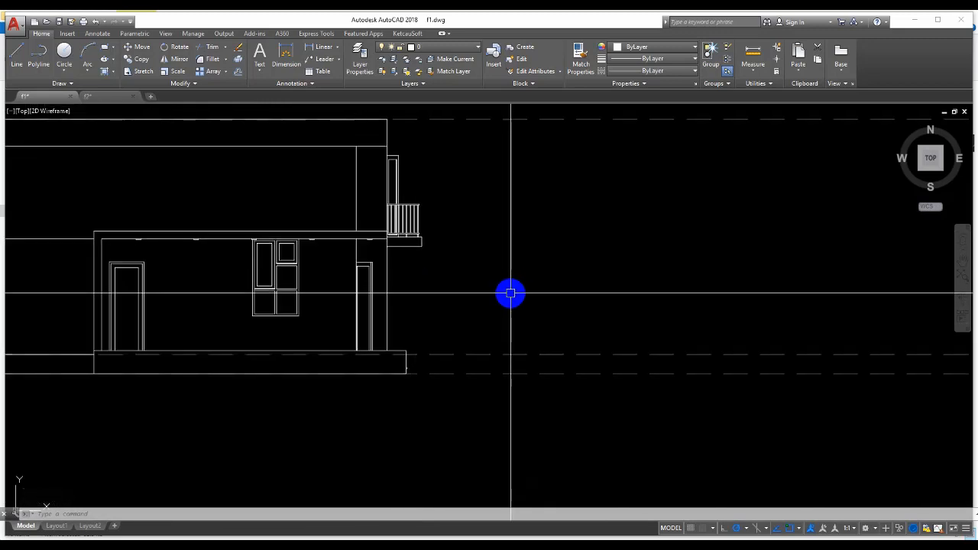
{"action": "mouse_move", "coordinate": [454, 293]}
{"action": "middle_mouse_down"}
{"action": "mouse_move", "coordinate": [451, 327]}
{"action": "mouse_move", "coordinate": [513, 325]}
{"action": "middle_mouse_up"}
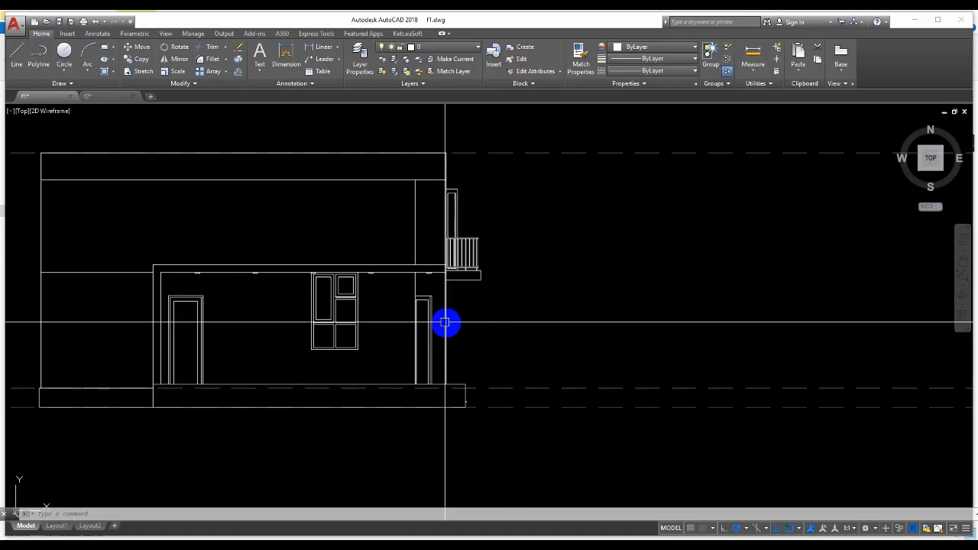
{"action": "scroll", "coordinate": [445, 323], "scroll_direction": "up", "scroll_amount": 5}
{"action": "left_click", "coordinate": [364, 280]}
{"action": "type", "text": "e"}
{"action": "key", "text": "Return"}
{"action": "scroll", "coordinate": [360, 268], "scroll_direction": "up", "scroll_amount": 3}
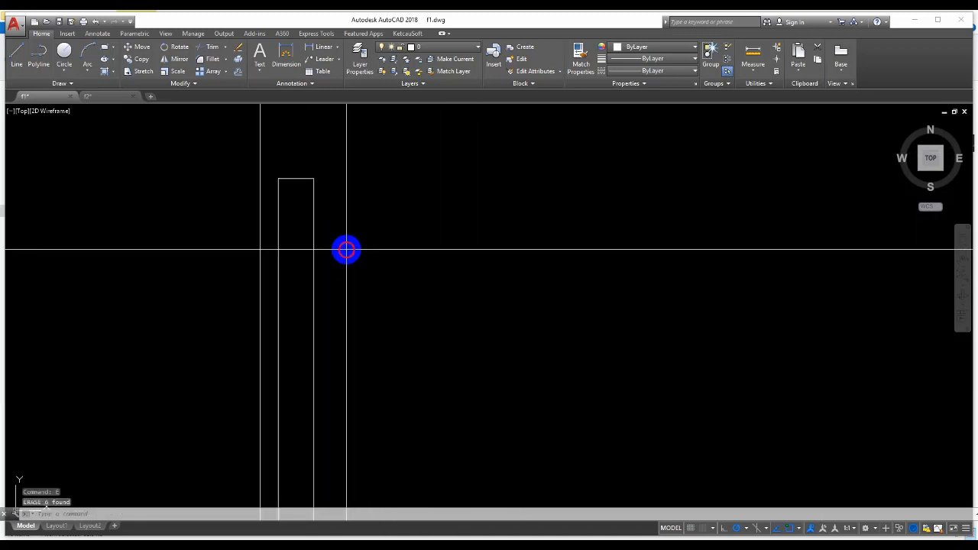
{"action": "left_click", "coordinate": [346, 250]}
{"action": "left_click", "coordinate": [275, 176]}
{"action": "key", "text": "Return"}
{"action": "scroll", "coordinate": [329, 167], "scroll_direction": "down", "scroll_amount": 8}
{"action": "middle_click_drag", "start_coordinate": [356, 269], "coordinate": [395, 343]}
{"action": "scroll", "coordinate": [447, 405], "scroll_direction": "up", "scroll_amount": 6}
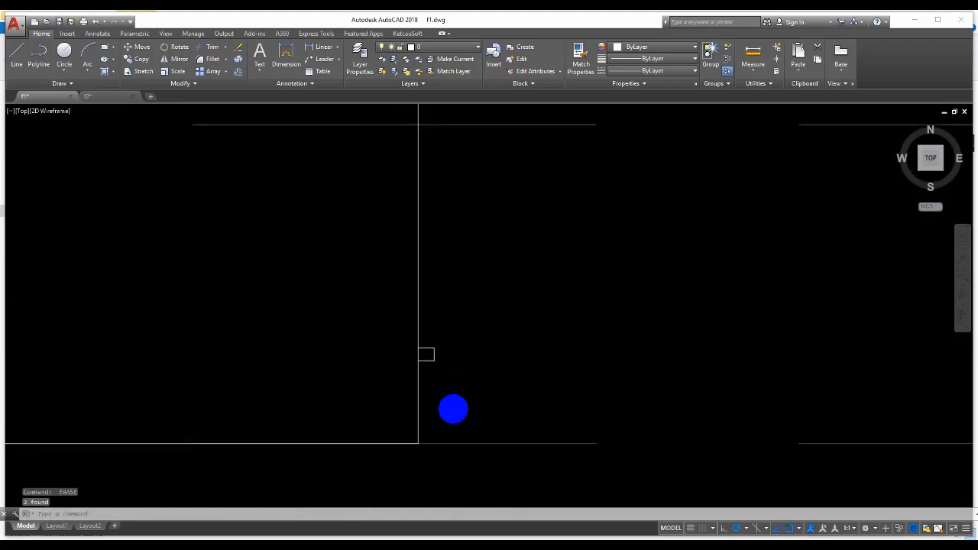
{"action": "scroll", "coordinate": [453, 410], "scroll_direction": "up", "scroll_amount": 4}
{"action": "left_click", "coordinate": [456, 397]}
{"action": "key", "text": "Escape"}
{"action": "scroll", "coordinate": [447, 316], "scroll_direction": "down", "scroll_amount": 6}
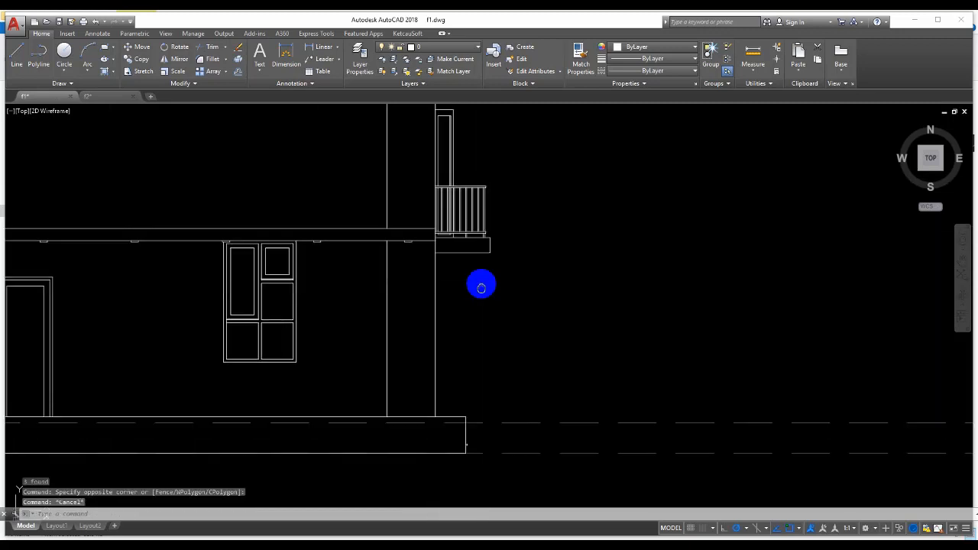
Erase the frame and panel lines of the upper-floor door above the balcony railing.
{"action": "scroll", "coordinate": [445, 236], "scroll_direction": "up", "scroll_amount": 5}
{"action": "left_click", "coordinate": [512, 269]}
{"action": "left_click", "coordinate": [429, 138]}
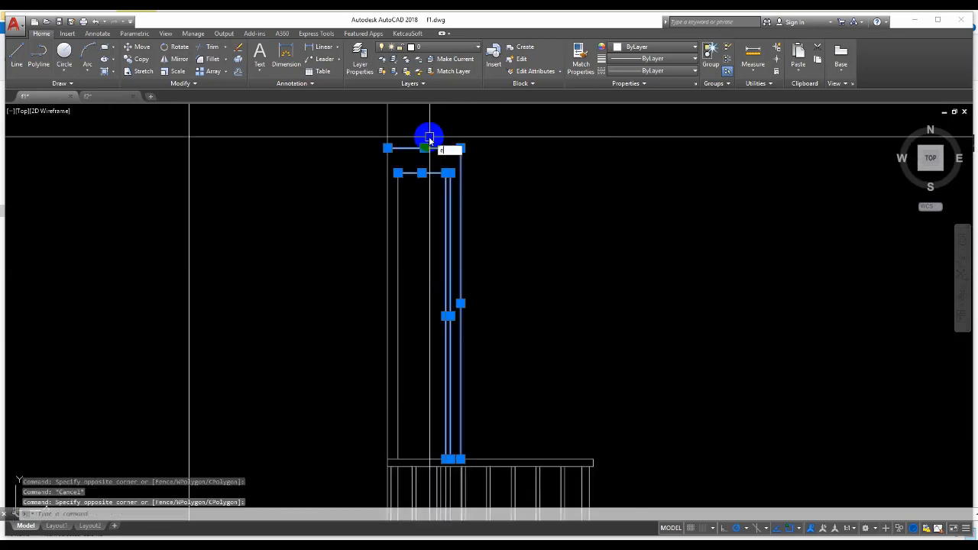
{"action": "key", "text": "Return"}
{"action": "scroll", "coordinate": [417, 157], "scroll_direction": "up", "scroll_amount": 6}
{"action": "left_click", "coordinate": [408, 168]}
{"action": "left_click", "coordinate": [329, 246]}
{"action": "key", "text": "Return"}
Erase the leftover door lines between the balcony's bottom rail and its slab.
{"action": "scroll", "coordinate": [396, 173], "scroll_direction": "down", "scroll_amount": 8}
{"action": "scroll", "coordinate": [455, 426], "scroll_direction": "up", "scroll_amount": 2}
{"action": "middle_click_drag", "start_coordinate": [455, 425], "coordinate": [462, 322]}
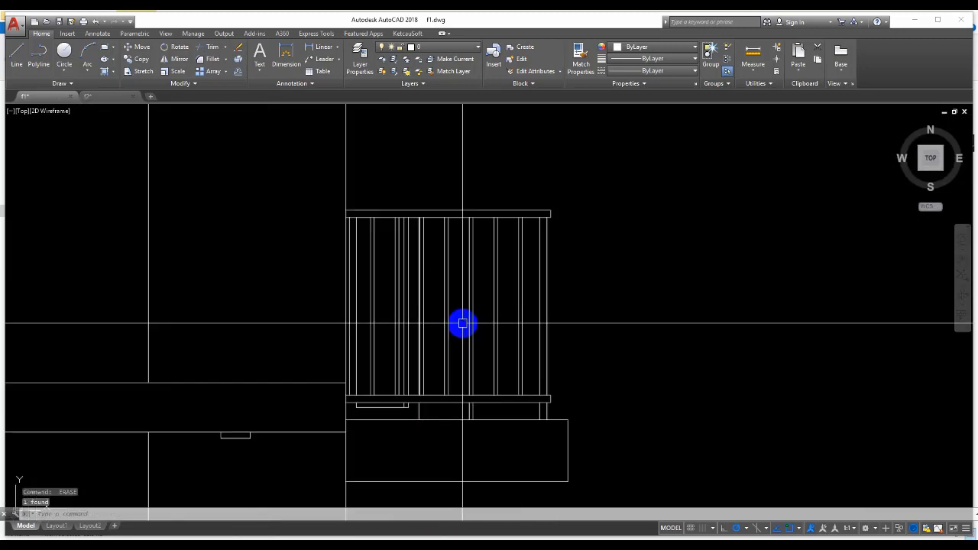
{"action": "scroll", "coordinate": [493, 233], "scroll_direction": "up", "scroll_amount": 5}
{"action": "left_click", "coordinate": [513, 312]}
{"action": "left_click", "coordinate": [81, 278]}
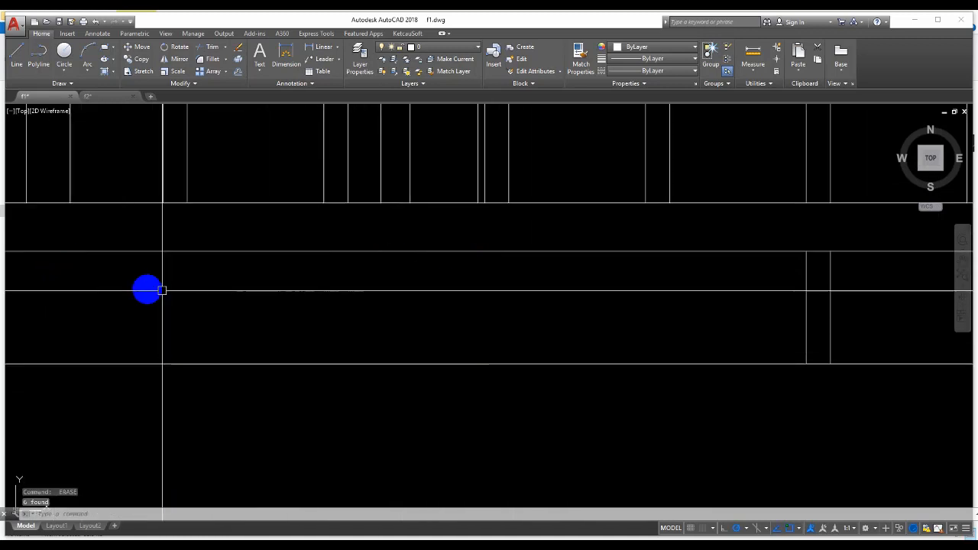
{"action": "scroll", "coordinate": [340, 390], "scroll_direction": "down", "scroll_amount": 7}
Erase the stray vertical line between the first two balusters next to the wall.
{"action": "scroll", "coordinate": [419, 399], "scroll_direction": "up", "scroll_amount": 5}
{"action": "scroll", "coordinate": [419, 400], "scroll_direction": "down", "scroll_amount": 5}
{"action": "middle_click_drag", "start_coordinate": [397, 224], "coordinate": [397, 353]}
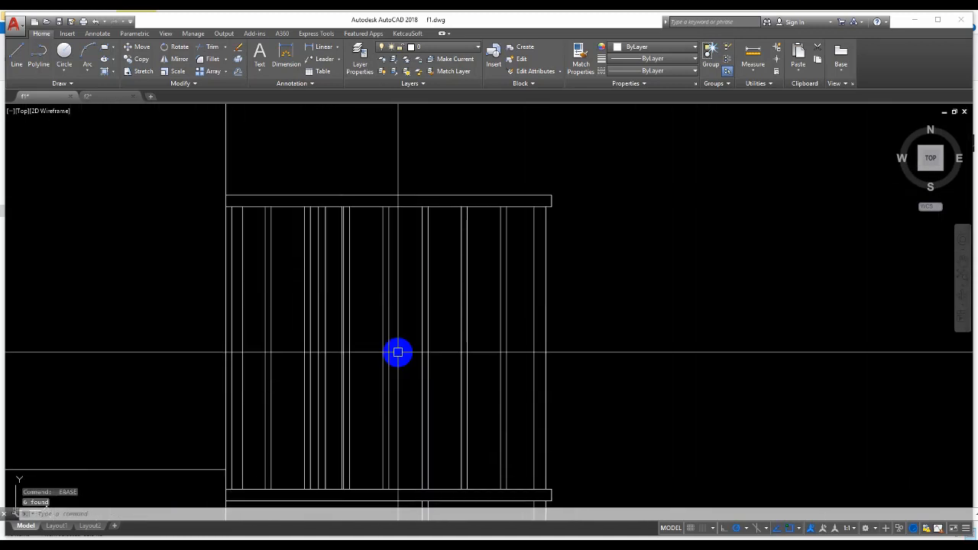
{"action": "scroll", "coordinate": [338, 196], "scroll_direction": "up", "scroll_amount": 4}
{"action": "scroll", "coordinate": [343, 268], "scroll_direction": "down", "scroll_amount": 2}
{"action": "middle_click_drag", "start_coordinate": [326, 332], "coordinate": [336, 269]}
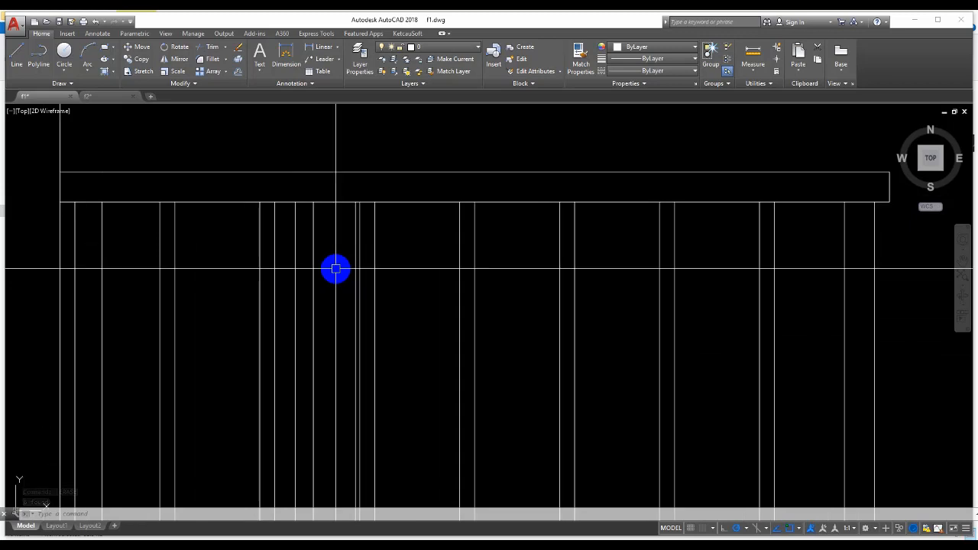
{"action": "middle_click_drag", "start_coordinate": [126, 277], "coordinate": [336, 167]}
{"action": "scroll", "coordinate": [336, 167], "scroll_direction": "down", "scroll_amount": 2}
{"action": "scroll", "coordinate": [315, 382], "scroll_direction": "up", "scroll_amount": 2}
{"action": "left_click", "coordinate": [380, 367]}
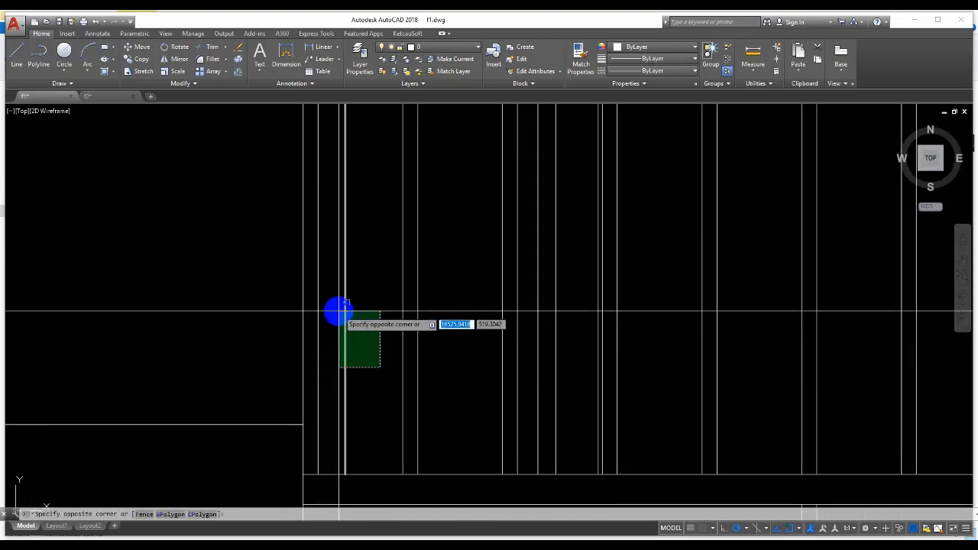
{"action": "left_click", "coordinate": [338, 311]}
{"action": "key", "text": "space"}
Measure the spacing between the balcony balusters along the underside of the top rail, starting from the wall.
{"action": "mouse_move", "coordinate": [373, 198]}
{"action": "middle_mouse_down"}
{"action": "mouse_move", "coordinate": [371, 225]}
{"action": "mouse_move", "coordinate": [401, 284]}
{"action": "mouse_move", "coordinate": [366, 344]}
{"action": "middle_mouse_up"}
{"action": "scroll", "coordinate": [425, 298], "scroll_direction": "down", "scroll_amount": 1}
{"action": "scroll", "coordinate": [433, 252], "scroll_direction": "up", "scroll_amount": 2}
{"action": "type", "text": "l"}
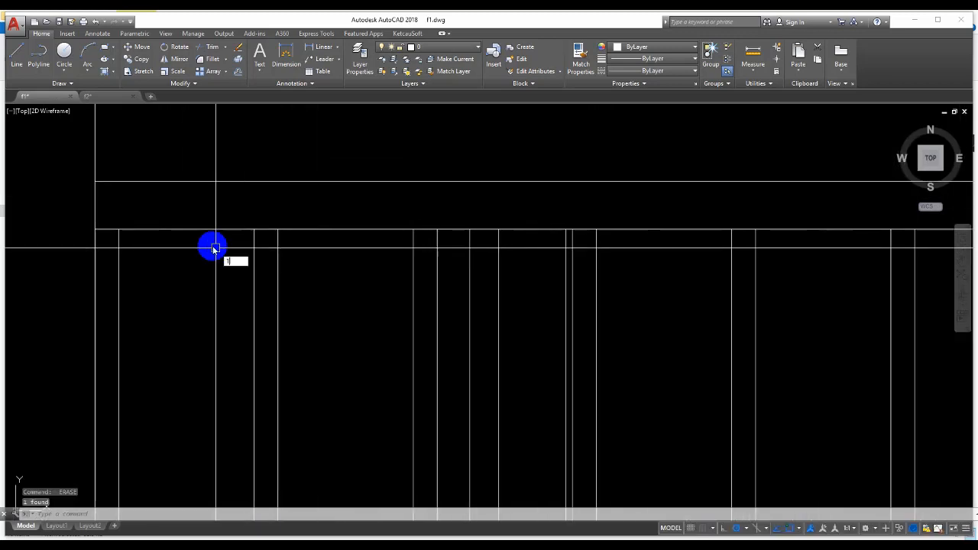
{"action": "type", "text": "i"}
{"action": "key", "text": "Return"}
{"action": "left_click", "coordinate": [95, 228]}
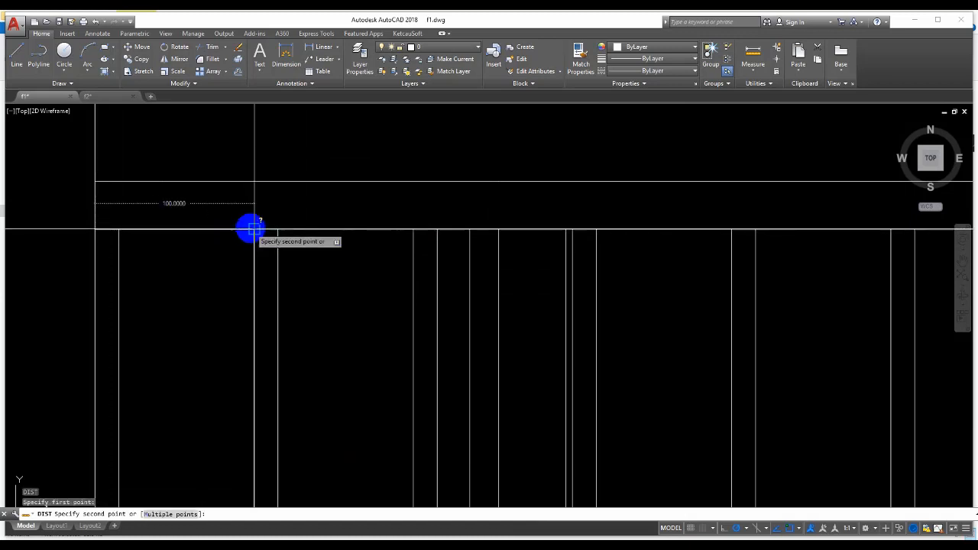
{"action": "key", "text": "Escape"}
{"action": "middle_click_drag", "start_coordinate": [393, 239], "coordinate": [288, 223]}
{"action": "key", "text": "Return"}
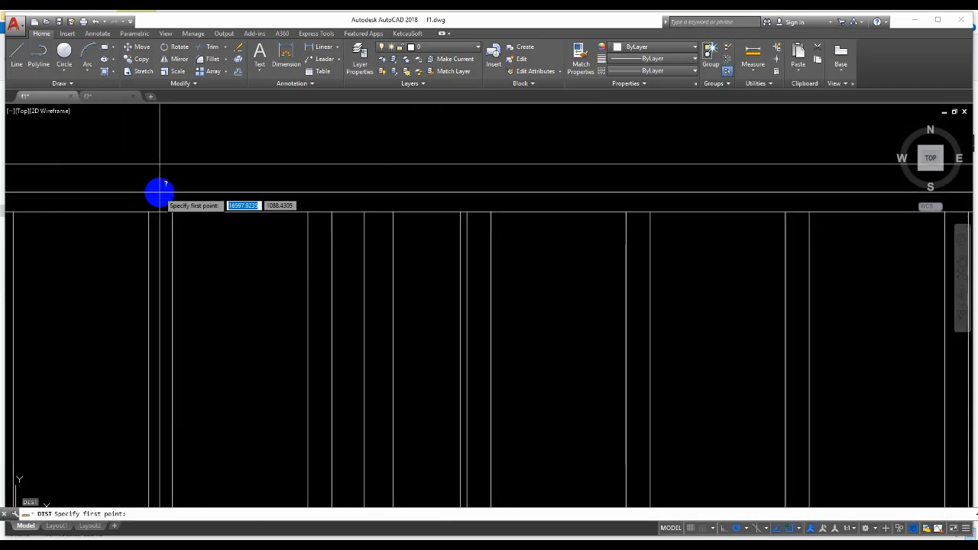
{"action": "key", "text": "Escape"}
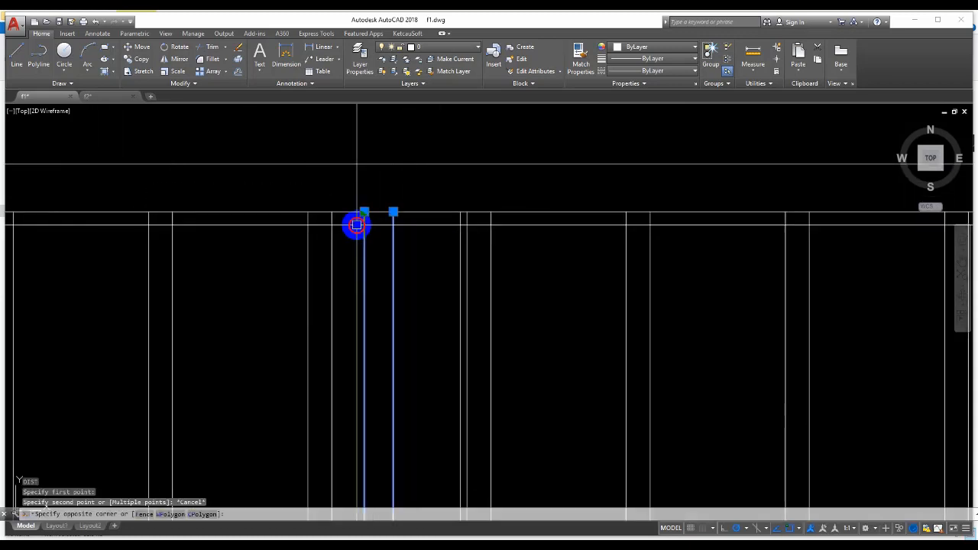
Erase the remaining stray vertical lines between the balusters, checking the baluster spacing to identify the extra one.
{"action": "key", "text": "Return"}
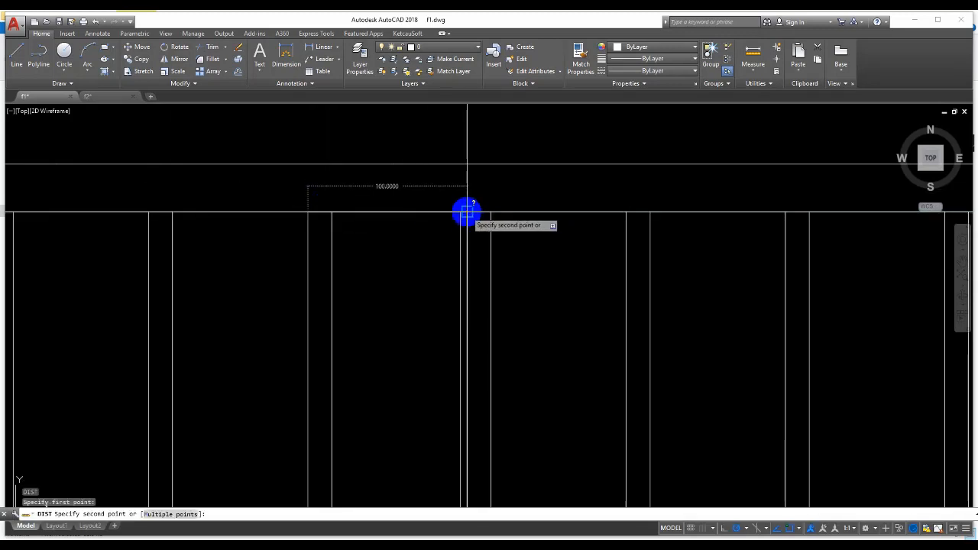
{"action": "left_click", "coordinate": [466, 211]}
{"action": "scroll", "coordinate": [376, 219], "scroll_direction": "down", "scroll_amount": 5}
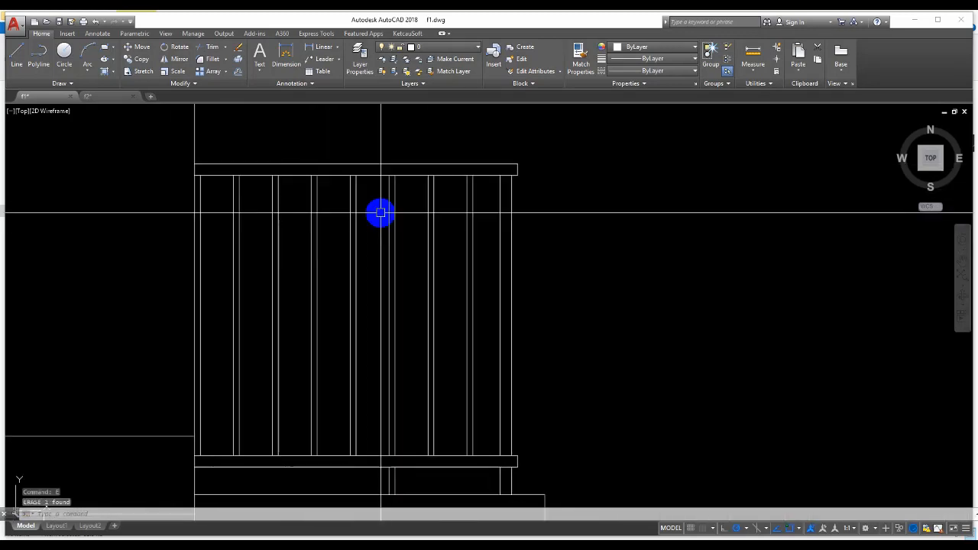
Erase the extra lines along the bottom of the ground-floor window's tall left sash.
{"action": "scroll", "coordinate": [380, 226], "scroll_direction": "down", "scroll_amount": 6}
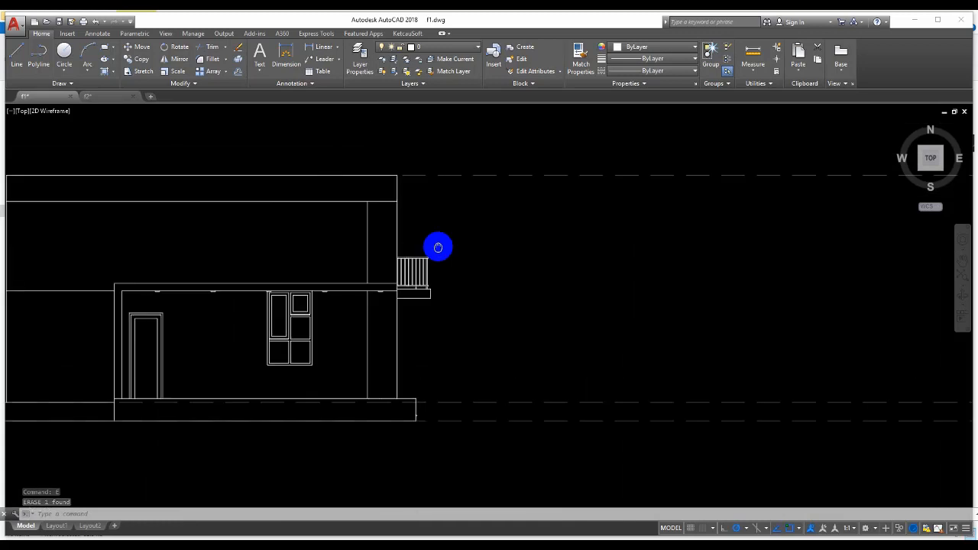
{"action": "middle_click_drag", "start_coordinate": [351, 259], "coordinate": [418, 225]}
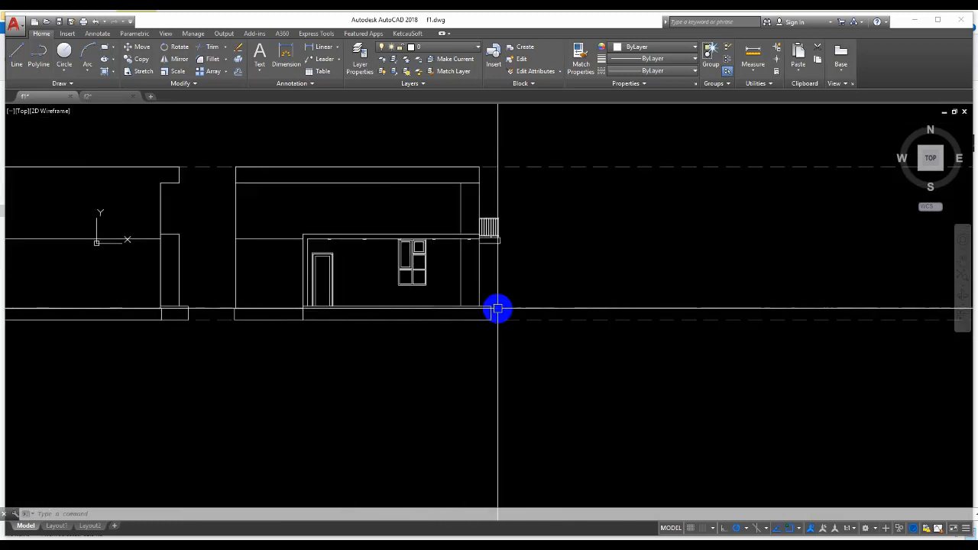
{"action": "scroll", "coordinate": [368, 249], "scroll_direction": "up", "scroll_amount": 4}
{"action": "scroll", "coordinate": [500, 287], "scroll_direction": "up", "scroll_amount": 5}
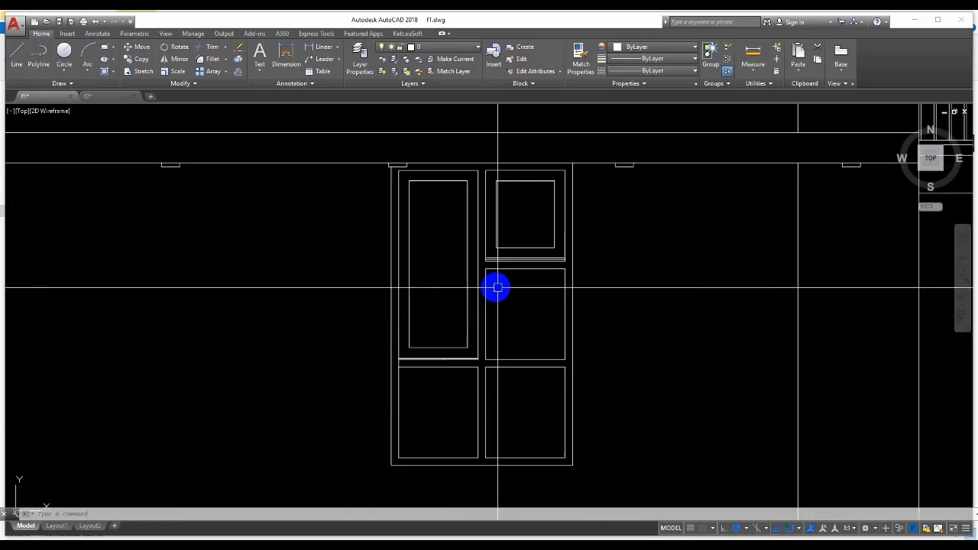
{"action": "scroll", "coordinate": [414, 370], "scroll_direction": "up", "scroll_amount": 6}
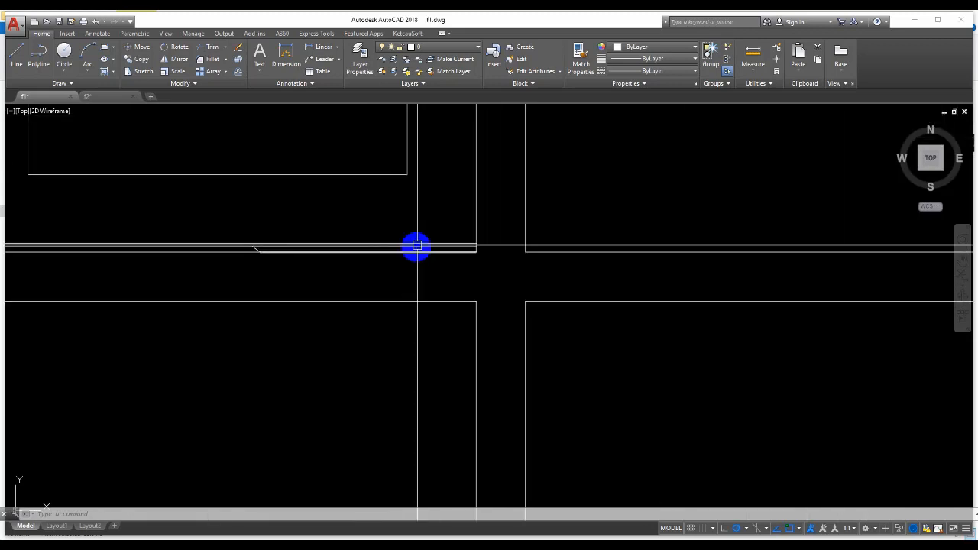
{"action": "left_click", "coordinate": [561, 277]}
{"action": "scroll", "coordinate": [426, 280], "scroll_direction": "down", "scroll_amount": 1}
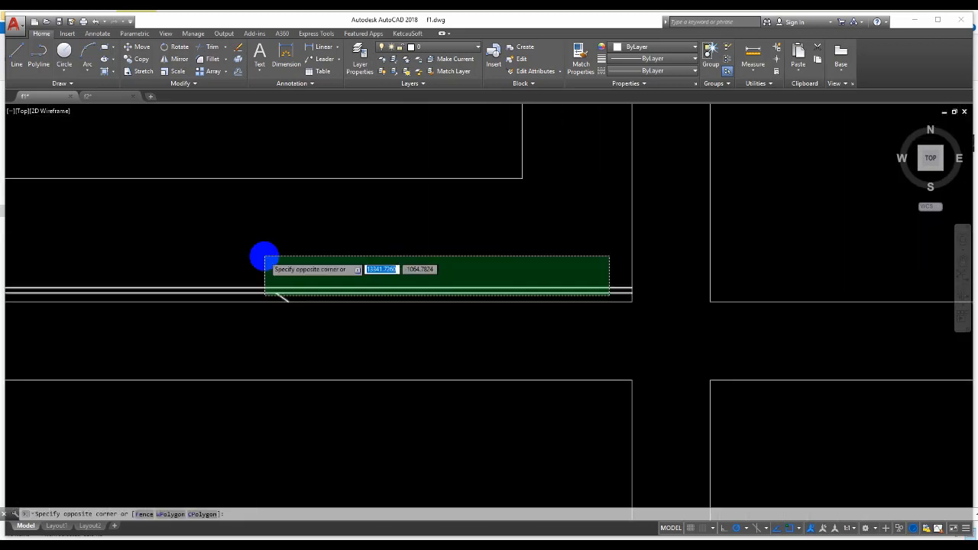
{"action": "scroll", "coordinate": [264, 255], "scroll_direction": "up", "scroll_amount": 1}
{"action": "left_click", "coordinate": [234, 242]}
{"action": "type", "text": "e"}
{"action": "key", "text": "Return"}
{"action": "scroll", "coordinate": [416, 302], "scroll_direction": "down", "scroll_amount": 4}
{"action": "scroll", "coordinate": [483, 301], "scroll_direction": "up", "scroll_amount": 2}
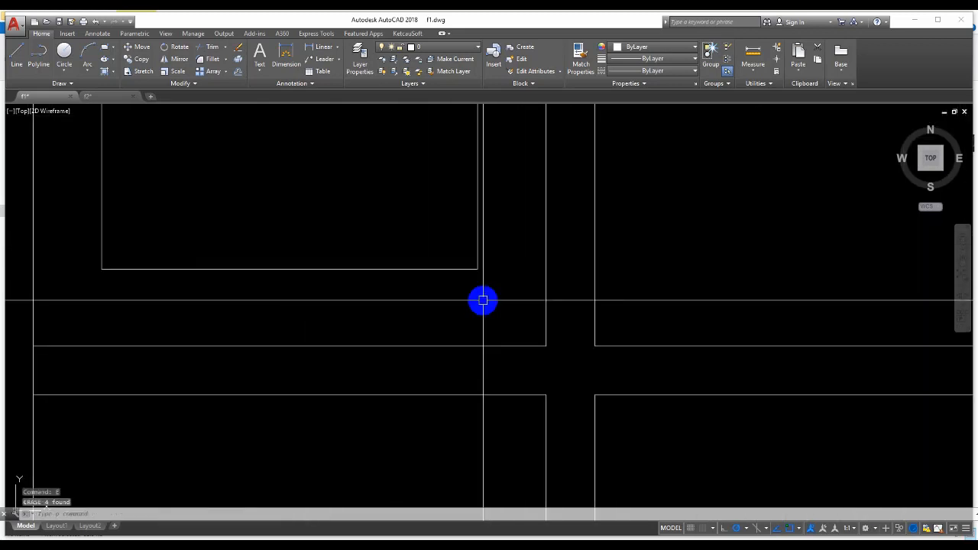
{"action": "scroll", "coordinate": [504, 308], "scroll_direction": "down", "scroll_amount": 3}
{"action": "middle_click_drag", "start_coordinate": [480, 330], "coordinate": [479, 473]}
{"action": "scroll", "coordinate": [481, 254], "scroll_direction": "down", "scroll_amount": 1}
{"action": "scroll", "coordinate": [485, 200], "scroll_direction": "up", "scroll_amount": 2}
{"action": "scroll", "coordinate": [490, 211], "scroll_direction": "up", "scroll_amount": 6}
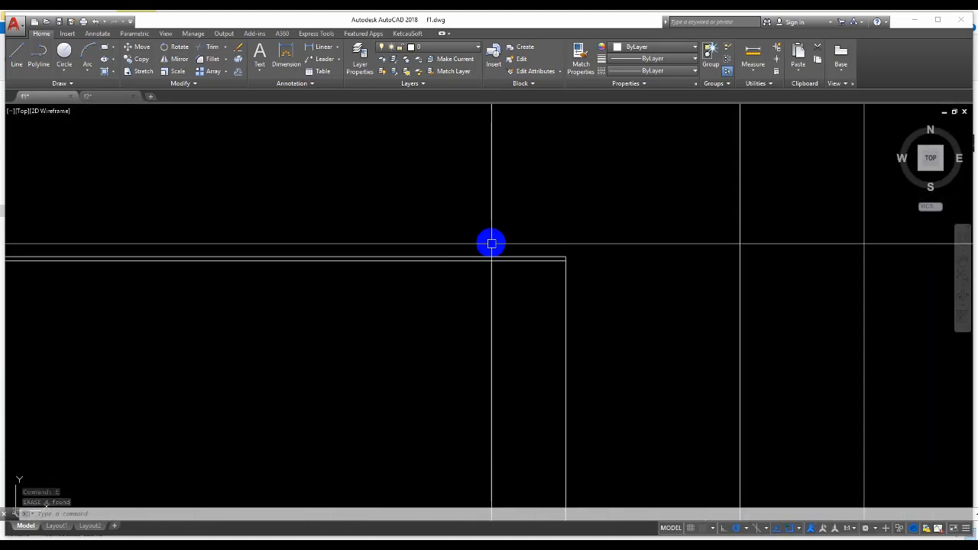
{"action": "left_click", "coordinate": [506, 260]}
{"action": "scroll", "coordinate": [428, 247], "scroll_direction": "down", "scroll_amount": 7}
{"action": "middle_click_drag", "start_coordinate": [422, 286], "coordinate": [419, 208]}
{"action": "key", "text": "Escape"}
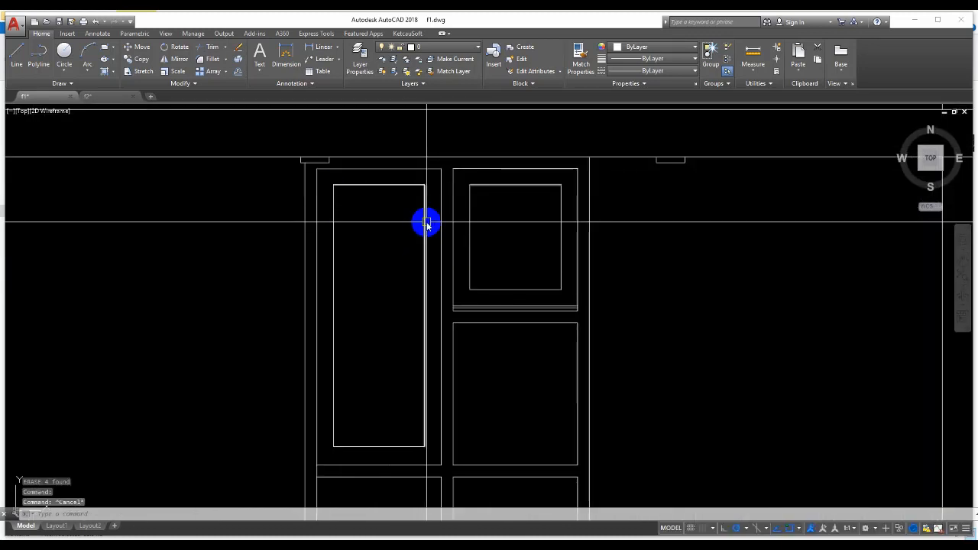
Measure the horizontal gap between the tall left sash's inner pane and its outer frame line.
{"action": "type", "text": "di"}
{"action": "key", "text": "Return"}
{"action": "scroll", "coordinate": [430, 178], "scroll_direction": "up", "scroll_amount": 7}
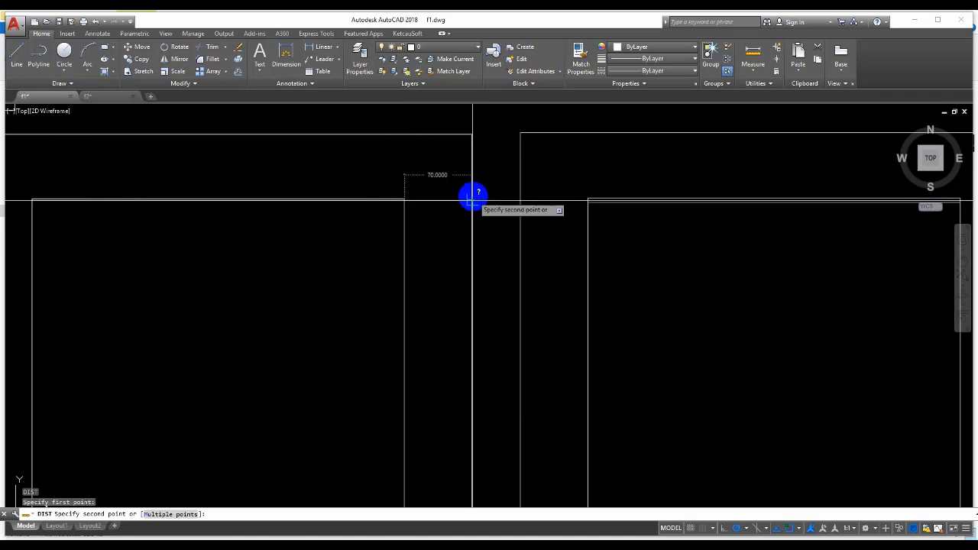
{"action": "key", "text": "Escape"}
Erase the duplicate line at the top of the tall left sash's inner pane.
{"action": "scroll", "coordinate": [472, 197], "scroll_direction": "down", "scroll_amount": 5}
{"action": "scroll", "coordinate": [427, 204], "scroll_direction": "up", "scroll_amount": 7}
{"action": "left_click", "coordinate": [459, 174]}
{"action": "type", "text": "e"}
{"action": "key", "text": "Return"}
{"action": "scroll", "coordinate": [465, 203], "scroll_direction": "down", "scroll_amount": 5}
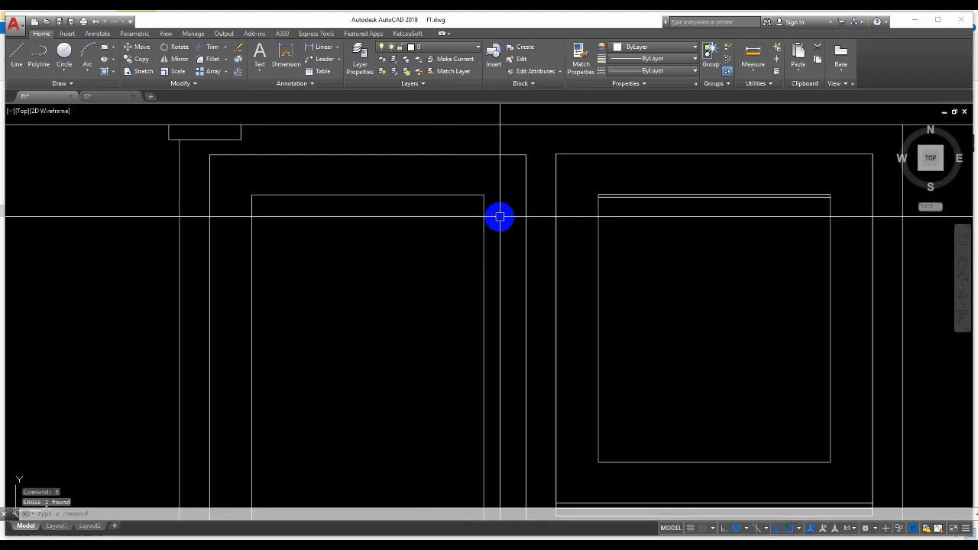
Stretch the top edge of the left sash's inner pane to sit 70 below the sash's top line.
{"action": "left_click", "coordinate": [447, 215]}
{"action": "left_click", "coordinate": [240, 184]}
{"action": "type", "text": "s"}
{"action": "key", "text": "Return"}
{"action": "left_click", "coordinate": [483, 195]}
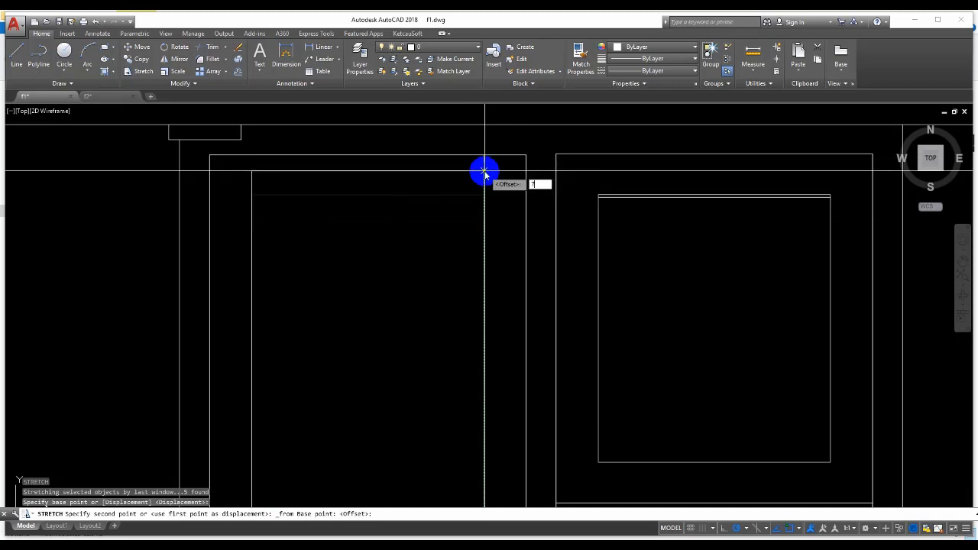
{"action": "type", "text": "70"}
{"action": "key", "text": "Return"}
{"action": "scroll", "coordinate": [482, 170], "scroll_direction": "down", "scroll_amount": 3}
{"action": "scroll", "coordinate": [391, 321], "scroll_direction": "up", "scroll_amount": 3}
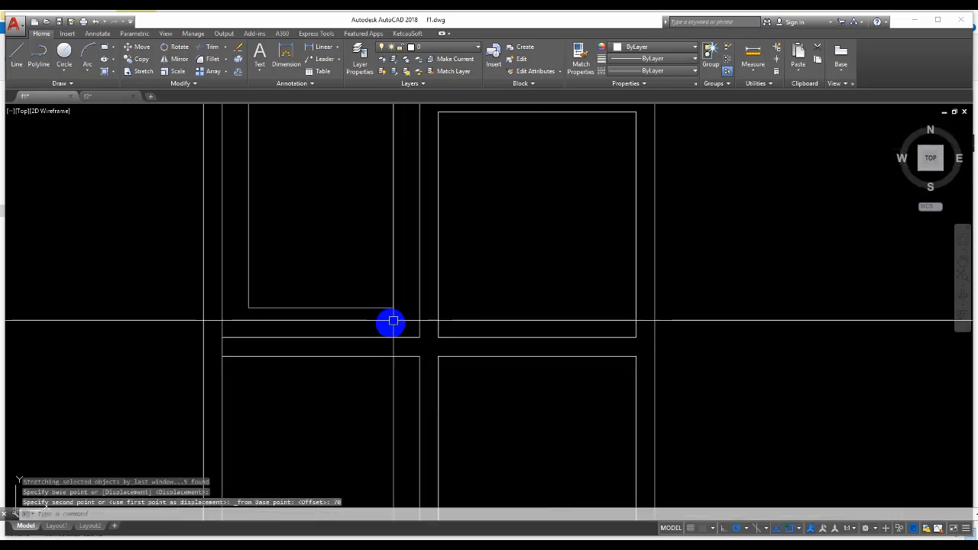
Stretch the bottom edge of the left sash's inner pane to sit 70 above the sash's bottom line.
{"action": "left_click", "coordinate": [397, 310]}
{"action": "left_click", "coordinate": [242, 287]}
{"action": "type", "text": "s"}
{"action": "key", "text": "Return"}
{"action": "scroll", "coordinate": [324, 316], "scroll_direction": "up", "scroll_amount": 4}
{"action": "left_click", "coordinate": [314, 302]}
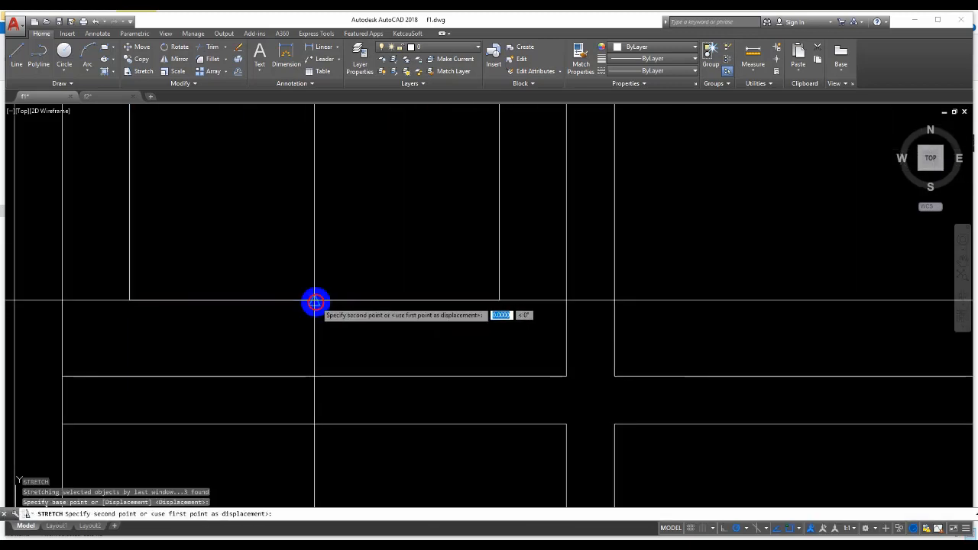
{"action": "right_click", "coordinate": [310, 343], "text": "shift"}
{"action": "left_click", "coordinate": [347, 105]}
{"action": "left_click", "coordinate": [314, 344]}
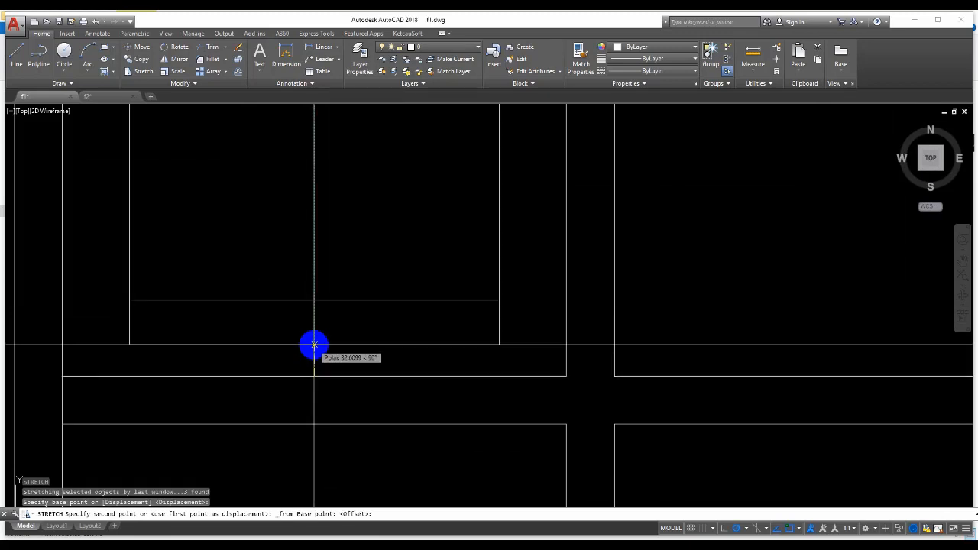
{"action": "type", "text": "70"}
{"action": "key", "text": "Return"}
{"action": "scroll", "coordinate": [317, 286], "scroll_direction": "down", "scroll_amount": 5}
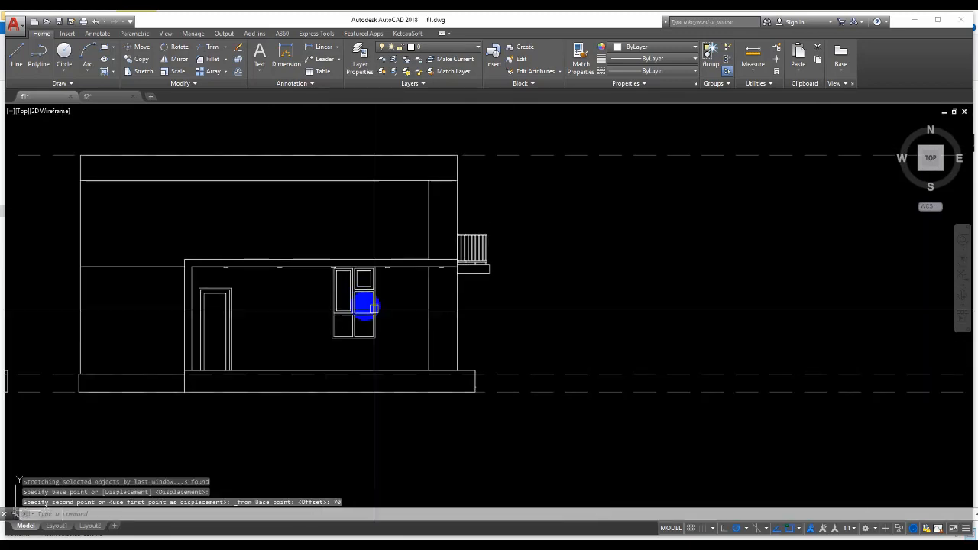
{"action": "scroll", "coordinate": [404, 295], "scroll_direction": "up", "scroll_amount": 2}
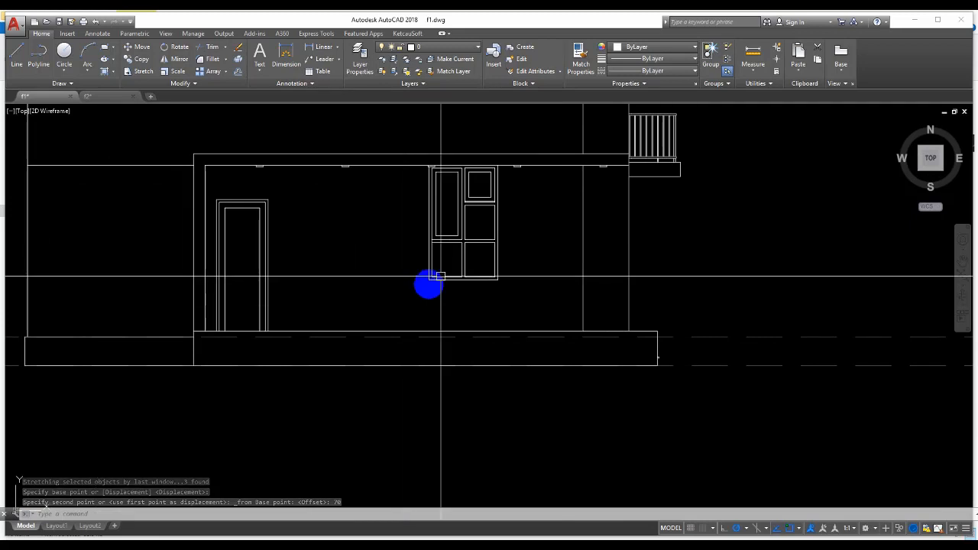
Save the f1 drawing and open the f3 drawing from the project folder.
{"action": "scroll", "coordinate": [451, 275], "scroll_direction": "up", "scroll_amount": 4}
{"action": "scroll", "coordinate": [417, 312], "scroll_direction": "down", "scroll_amount": 3}
{"action": "scroll", "coordinate": [423, 236], "scroll_direction": "up", "scroll_amount": 1}
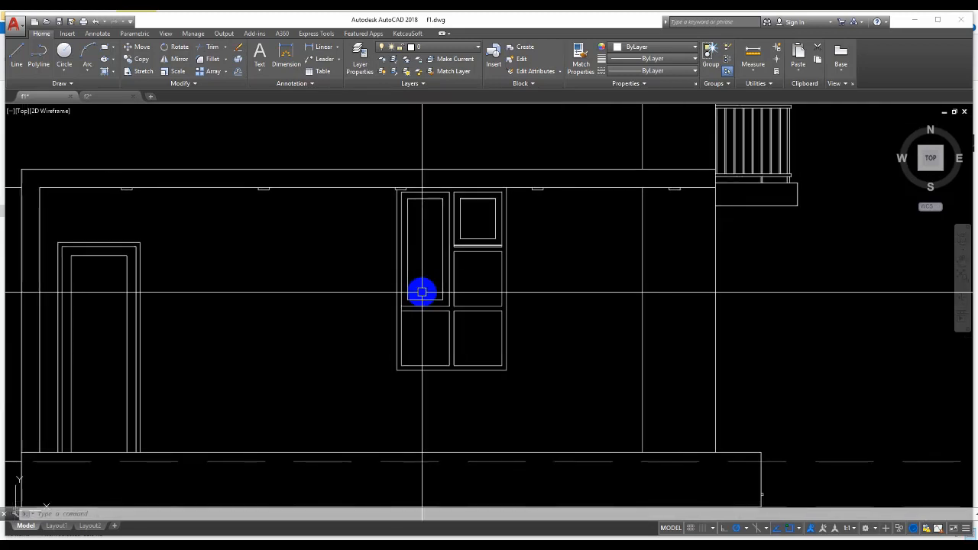
{"action": "scroll", "coordinate": [425, 202], "scroll_direction": "up", "scroll_amount": 2}
{"action": "scroll", "coordinate": [366, 244], "scroll_direction": "down", "scroll_amount": 8}
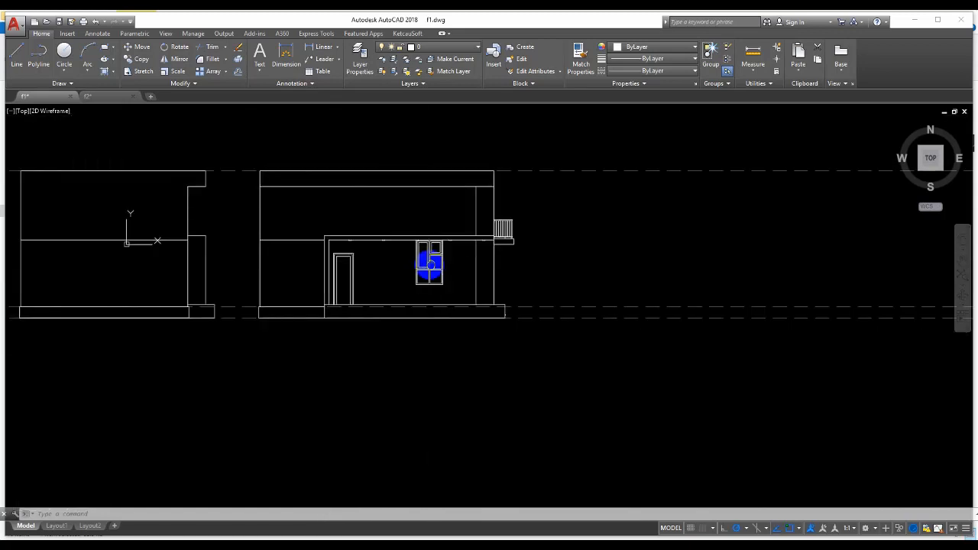
{"action": "scroll", "coordinate": [496, 259], "scroll_direction": "down", "scroll_amount": 3}
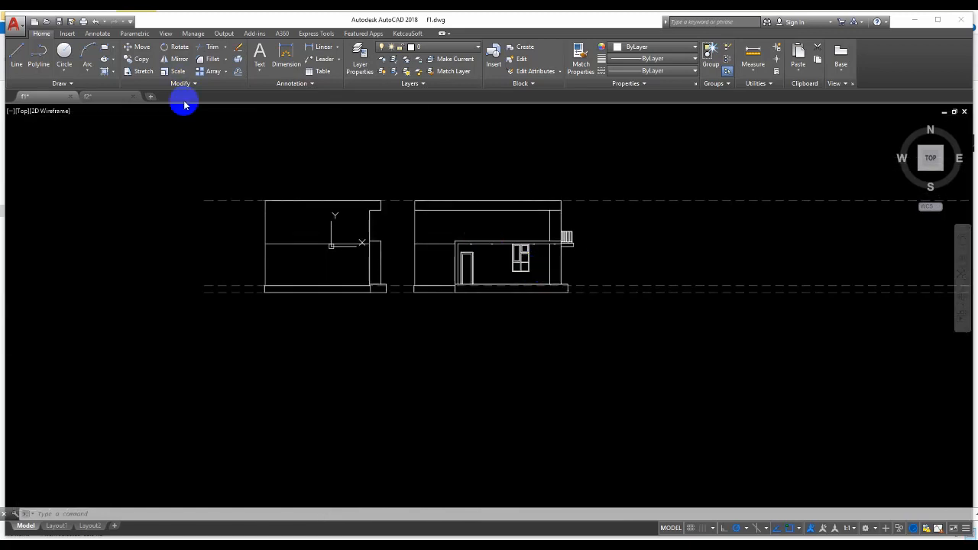
{"action": "key", "text": "ctrl+s"}
{"action": "mouse_move", "coordinate": [262, 545]}
{"action": "left_click", "coordinate": [331, 491]}
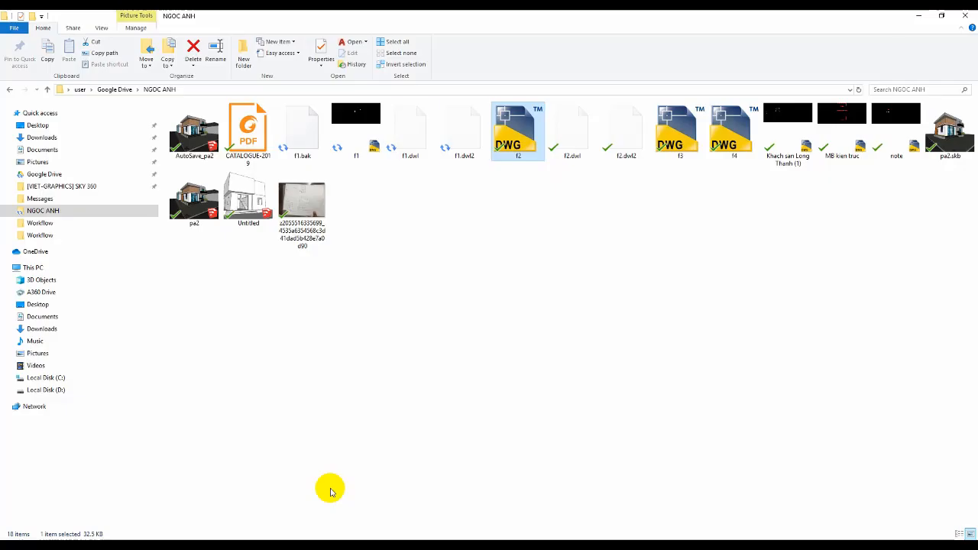
{"action": "double_click", "coordinate": [679, 132]}
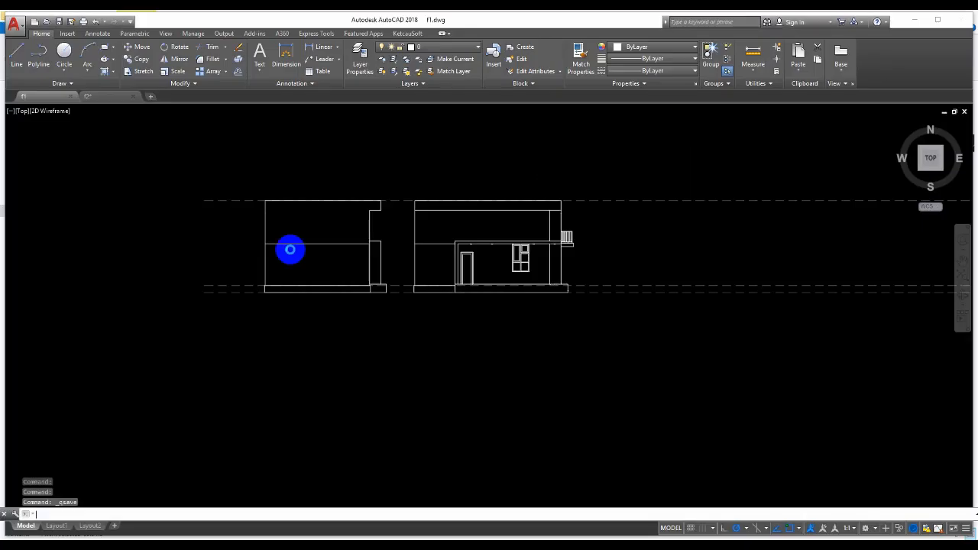
Copy the whole elevation from f3 and paste it into f1 beyond the second elevation.
{"action": "scroll", "coordinate": [286, 257], "scroll_direction": "down", "scroll_amount": 1}
{"action": "scroll", "coordinate": [333, 267], "scroll_direction": "down", "scroll_amount": 1}
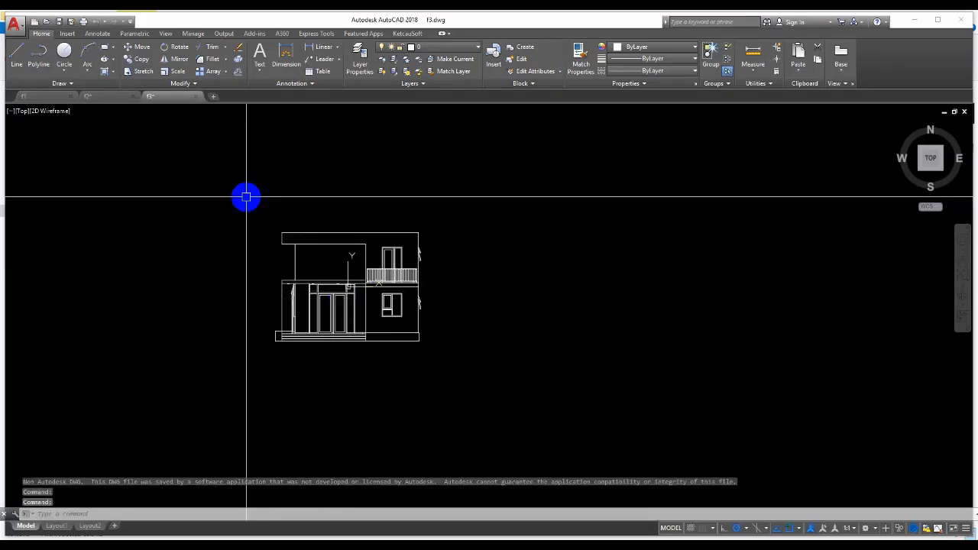
{"action": "left_click", "coordinate": [244, 197]}
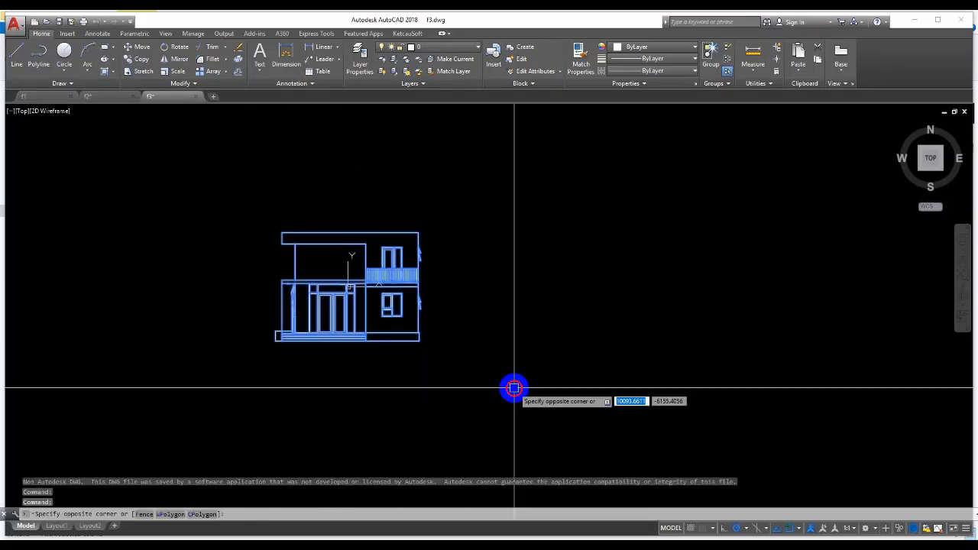
{"action": "left_click", "coordinate": [46, 96]}
{"action": "key", "text": "ctrl+v"}
{"action": "left_click", "coordinate": [659, 309]}
Move the pasted elevation by the lower-left corner of its base onto the lowest dashed level line.
{"action": "middle_click_drag", "start_coordinate": [731, 331], "coordinate": [522, 365]}
{"action": "left_click", "coordinate": [413, 201]}
{"action": "left_click", "coordinate": [592, 397]}
{"action": "left_click", "coordinate": [553, 398]}
{"action": "scroll", "coordinate": [502, 377], "scroll_direction": "up", "scroll_amount": 4}
{"action": "type", "text": "m"}
{"action": "key", "text": "Return"}
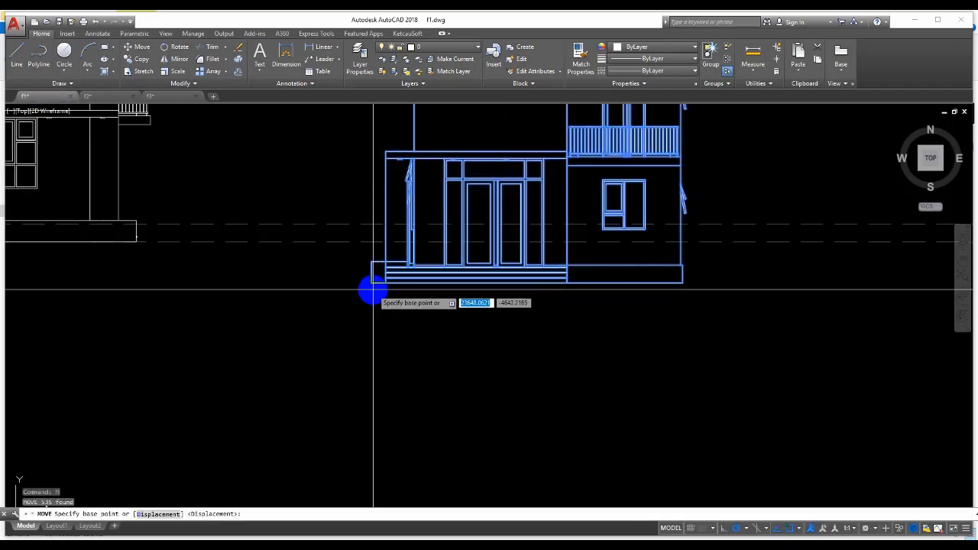
{"action": "left_click", "coordinate": [371, 284]}
{"action": "scroll", "coordinate": [368, 306], "scroll_direction": "down", "scroll_amount": 2}
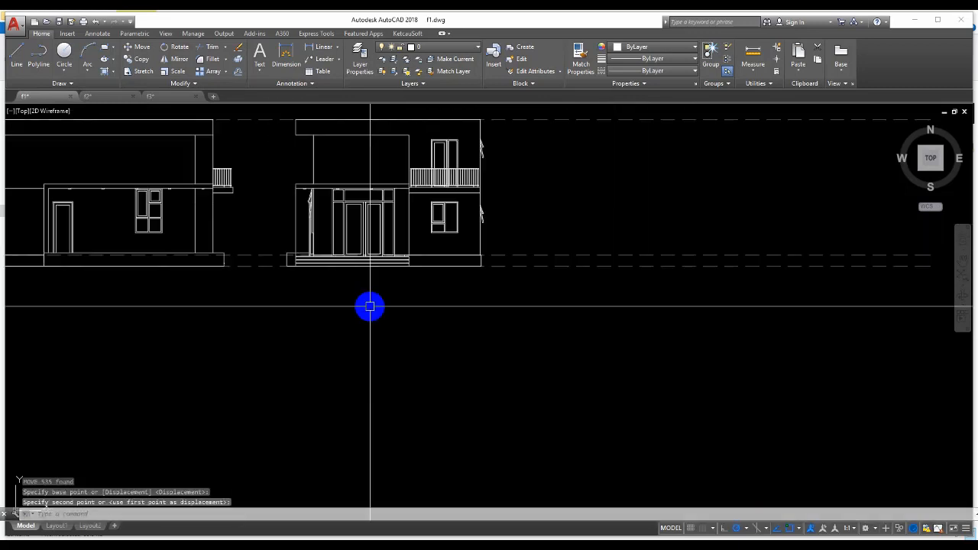
Erase the open-sash lines projecting beyond the third elevation's right wall at upper-floor level.
{"action": "scroll", "coordinate": [542, 148], "scroll_direction": "up", "scroll_amount": 4}
{"action": "left_click", "coordinate": [542, 148]}
{"action": "scroll", "coordinate": [397, 168], "scroll_direction": "up", "scroll_amount": 5}
{"action": "left_click", "coordinate": [441, 285]}
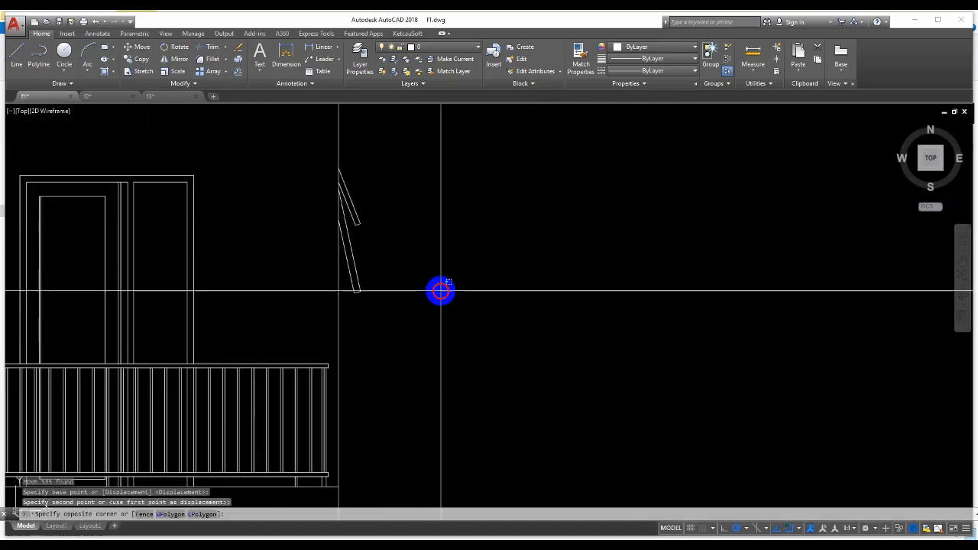
{"action": "left_click", "coordinate": [351, 179]}
{"action": "type", "text": "e"}
{"action": "key", "text": "Return"}
{"action": "scroll", "coordinate": [358, 214], "scroll_direction": "down", "scroll_amount": 2}
{"action": "left_click", "coordinate": [382, 267]}
{"action": "left_click", "coordinate": [341, 194]}
{"action": "key", "text": "e"}
{"action": "key", "text": "Return"}
Erase the open-sash lines projecting beyond the third elevation's right wall at ground-floor level.
{"action": "middle_click_drag", "start_coordinate": [380, 317], "coordinate": [395, 170]}
{"action": "left_click", "coordinate": [422, 353]}
{"action": "scroll", "coordinate": [353, 305], "scroll_direction": "up", "scroll_amount": 3}
{"action": "left_click", "coordinate": [362, 245]}
{"action": "key", "text": "e"}
{"action": "key", "text": "Return"}
{"action": "scroll", "coordinate": [364, 211], "scroll_direction": "up", "scroll_amount": 2}
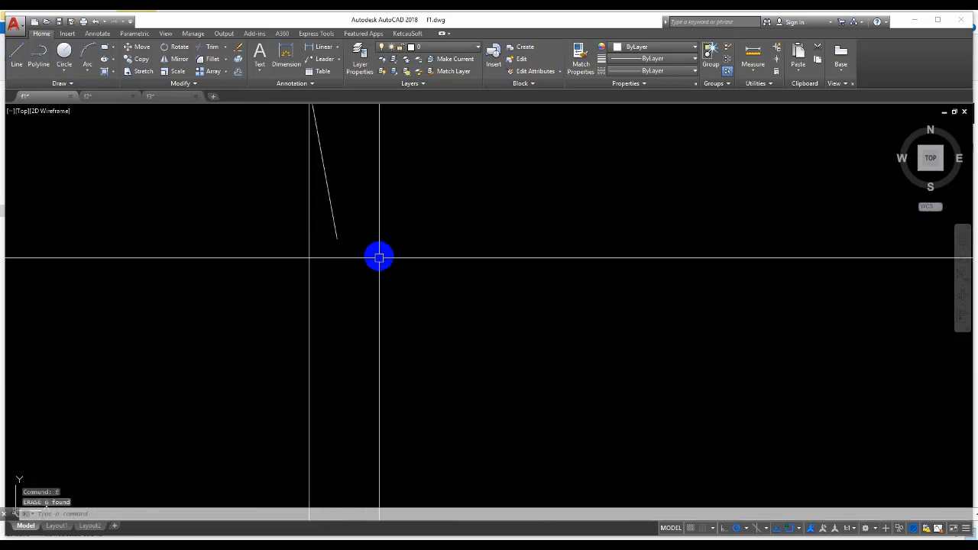
{"action": "left_click", "coordinate": [334, 185]}
{"action": "scroll", "coordinate": [430, 262], "scroll_direction": "down", "scroll_amount": 5}
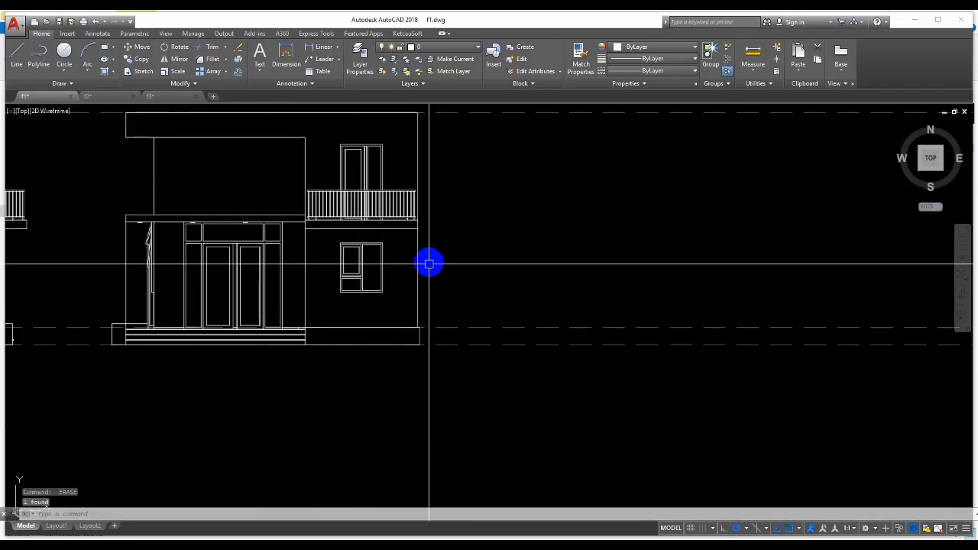
Examine the balcony railing and the entrance door area of the third elevation for stray lines.
{"action": "scroll", "coordinate": [384, 236], "scroll_direction": "up", "scroll_amount": 2}
{"action": "middle_click_drag", "start_coordinate": [402, 204], "coordinate": [408, 260]}
{"action": "scroll", "coordinate": [400, 280], "scroll_direction": "up", "scroll_amount": 3}
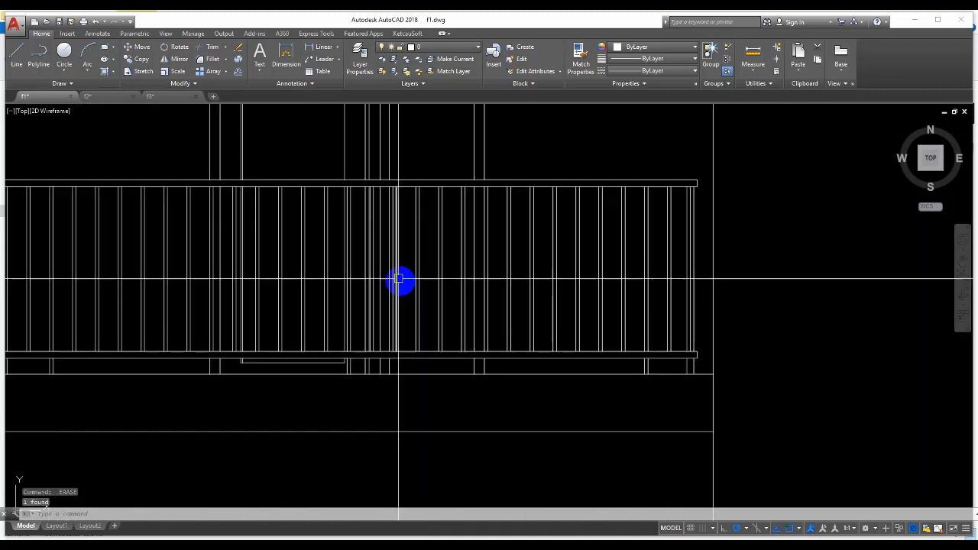
{"action": "scroll", "coordinate": [391, 238], "scroll_direction": "down", "scroll_amount": 4}
{"action": "middle_click_drag", "start_coordinate": [375, 299], "coordinate": [487, 211]}
{"action": "scroll", "coordinate": [272, 192], "scroll_direction": "up", "scroll_amount": 4}
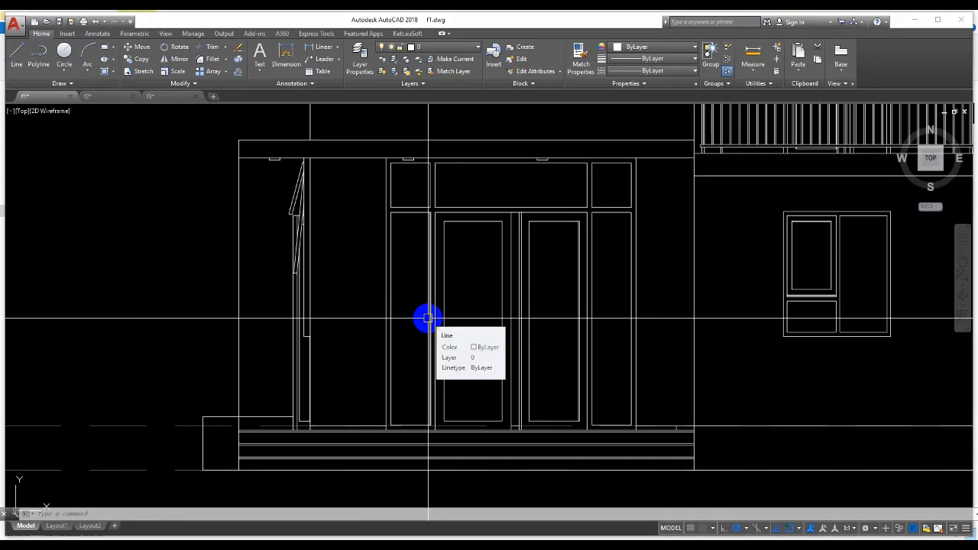
{"action": "scroll", "coordinate": [295, 175], "scroll_direction": "up", "scroll_amount": 4}
{"action": "scroll", "coordinate": [404, 328], "scroll_direction": "down", "scroll_amount": 4}
{"action": "scroll", "coordinate": [395, 321], "scroll_direction": "up", "scroll_amount": 1}
Erase the side-view window and open-sash lines beside the column line left of the entrance door.
{"action": "scroll", "coordinate": [331, 345], "scroll_direction": "up", "scroll_amount": 4}
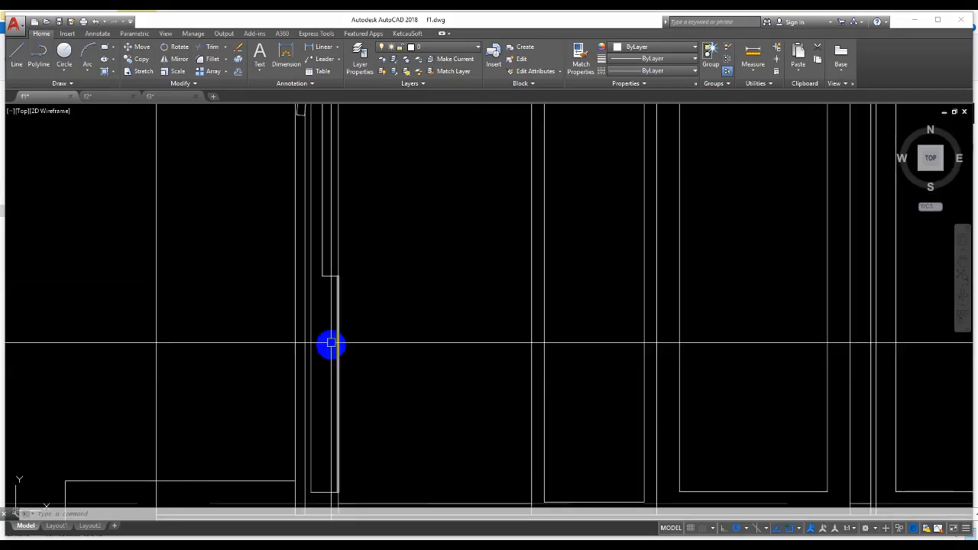
{"action": "scroll", "coordinate": [327, 318], "scroll_direction": "down", "scroll_amount": 3}
{"action": "scroll", "coordinate": [293, 305], "scroll_direction": "up", "scroll_amount": 2}
{"action": "scroll", "coordinate": [293, 290], "scroll_direction": "down", "scroll_amount": 2}
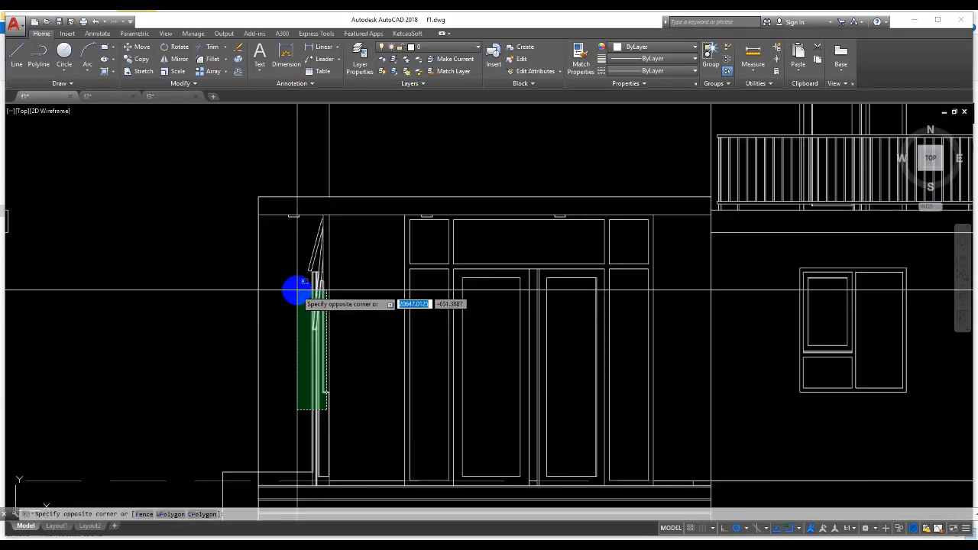
{"action": "left_click", "coordinate": [295, 237]}
{"action": "middle_click_drag", "start_coordinate": [309, 356], "coordinate": [312, 288]}
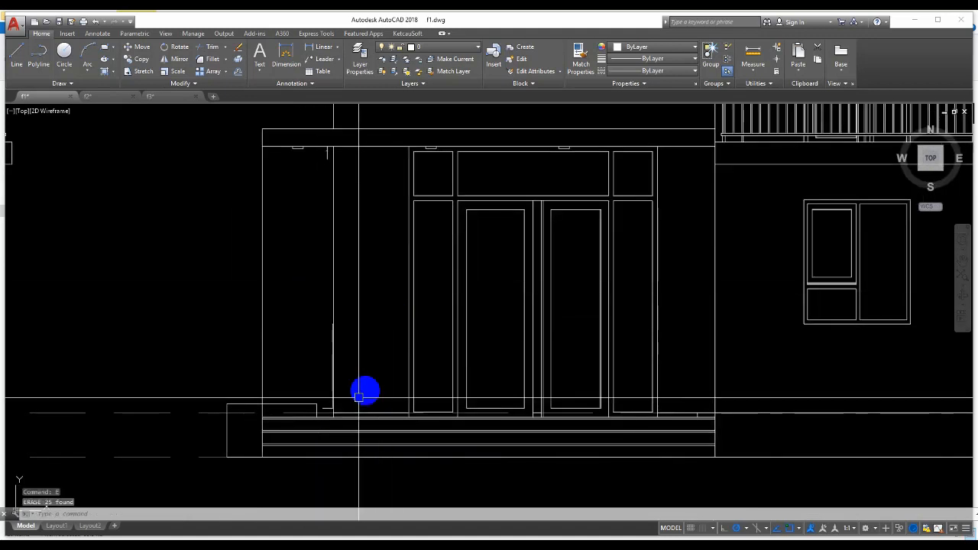
Erase the leftover line fragments near the foot of the column line left of the entrance.
{"action": "scroll", "coordinate": [324, 420], "scroll_direction": "up", "scroll_amount": 3}
{"action": "left_click", "coordinate": [345, 369]}
{"action": "key", "text": "space"}
{"action": "scroll", "coordinate": [354, 362], "scroll_direction": "up", "scroll_amount": 3}
{"action": "left_click", "coordinate": [371, 347]}
{"action": "key", "text": "space"}
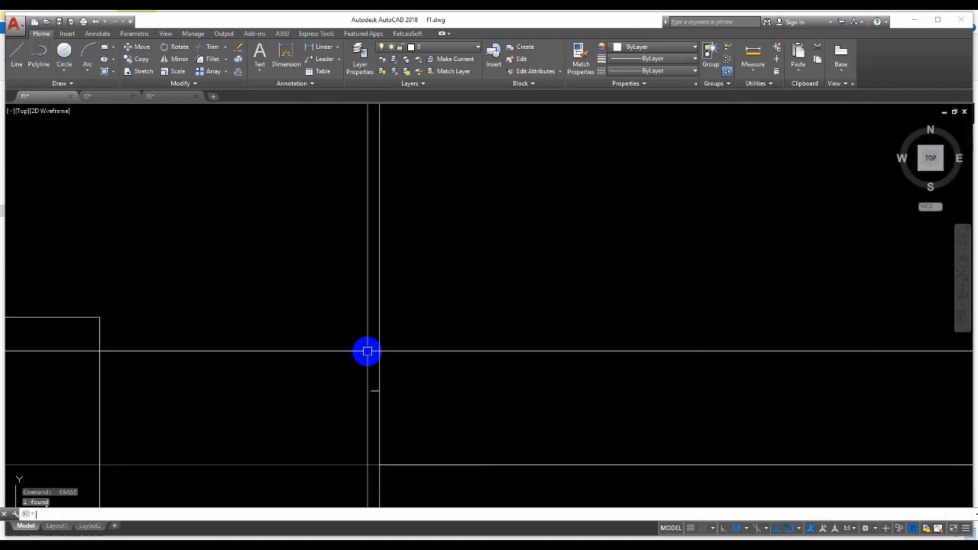
{"action": "scroll", "coordinate": [307, 379], "scroll_direction": "down", "scroll_amount": 2}
{"action": "scroll", "coordinate": [341, 261], "scroll_direction": "up", "scroll_amount": 2}
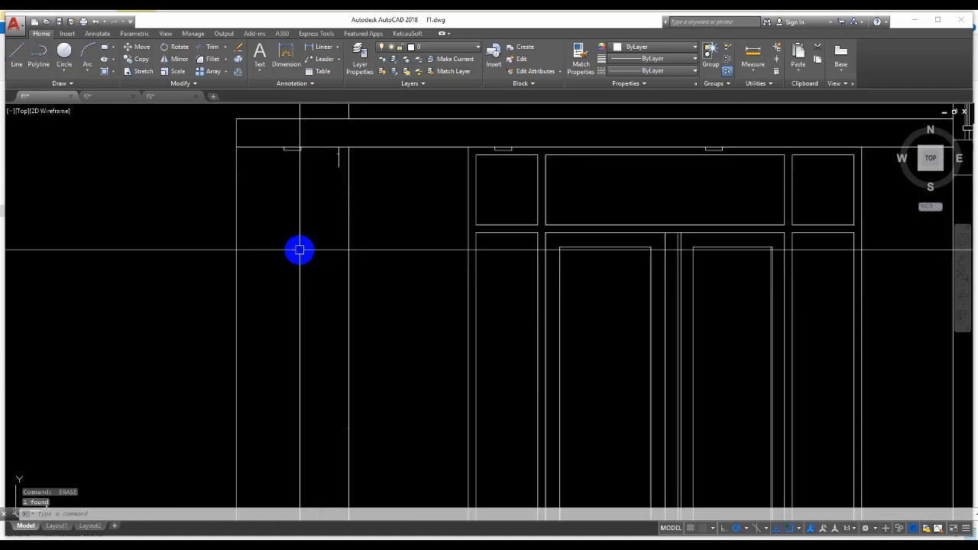
Erase the stray vertical line along the column line between the canopy and the steps.
{"action": "left_click", "coordinate": [297, 246]}
{"action": "scroll", "coordinate": [319, 269], "scroll_direction": "down", "scroll_amount": 2}
{"action": "left_click", "coordinate": [364, 354]}
{"action": "scroll", "coordinate": [333, 327], "scroll_direction": "up", "scroll_amount": 3}
{"action": "type", "text": "e"}
{"action": "key", "text": "space"}
{"action": "middle_click_drag", "start_coordinate": [370, 314], "coordinate": [370, 427]}
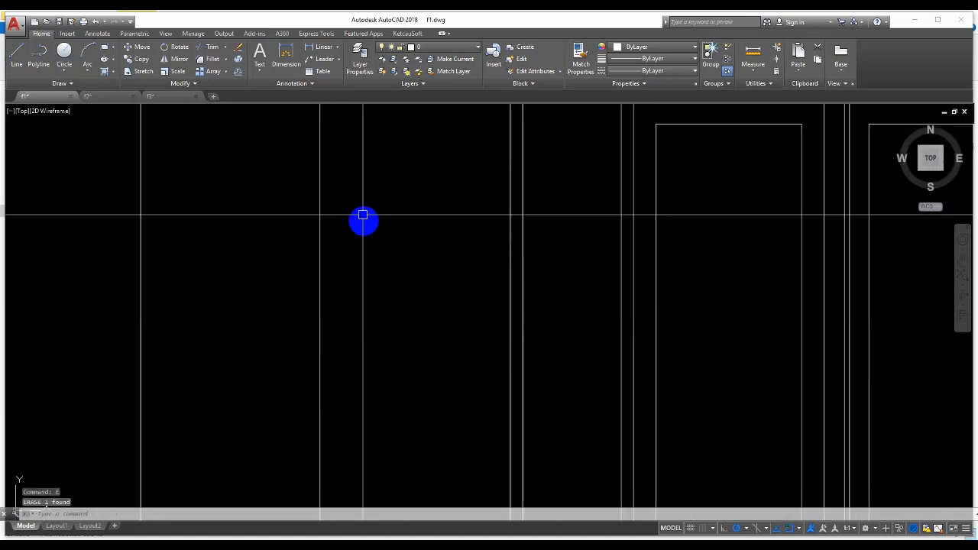
Erase the short leftover line stubs under the canopy beside the column line.
{"action": "middle_click_drag", "start_coordinate": [362, 215], "coordinate": [368, 391]}
{"action": "scroll", "coordinate": [318, 174], "scroll_direction": "up", "scroll_amount": 7}
{"action": "left_click", "coordinate": [324, 204]}
{"action": "left_click", "coordinate": [281, 137]}
{"action": "type", "text": "e"}
{"action": "key", "text": "space"}
{"action": "scroll", "coordinate": [336, 244], "scroll_direction": "down", "scroll_amount": 5}
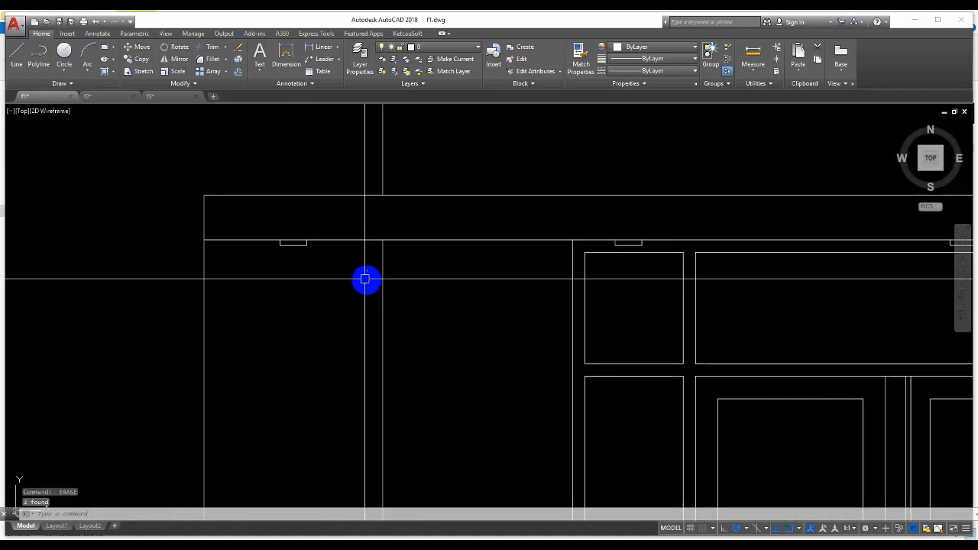
{"action": "scroll", "coordinate": [321, 258], "scroll_direction": "down", "scroll_amount": 3}
{"action": "scroll", "coordinate": [324, 260], "scroll_direction": "up", "scroll_amount": 6}
{"action": "left_click", "coordinate": [339, 275]}
{"action": "left_click", "coordinate": [322, 220]}
{"action": "key", "text": "space"}
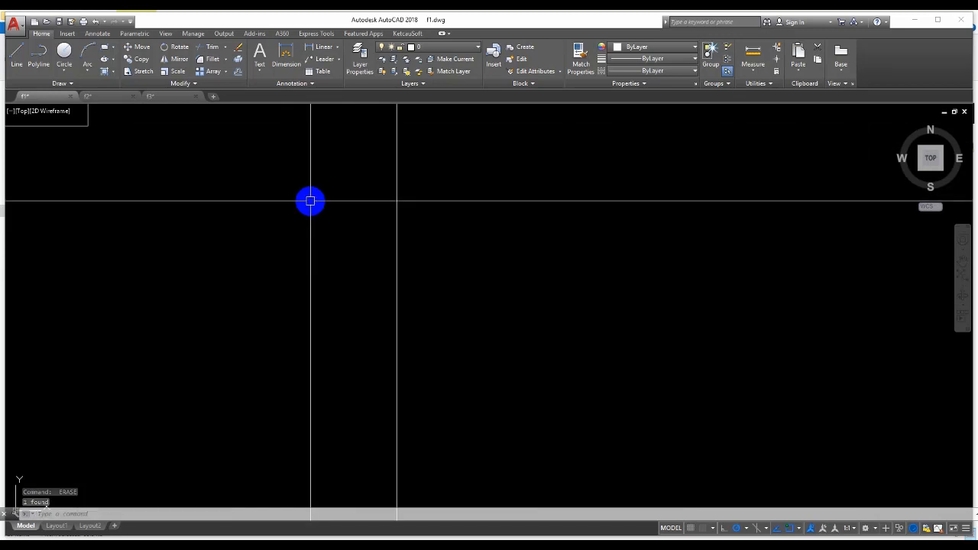
{"action": "scroll", "coordinate": [303, 218], "scroll_direction": "down", "scroll_amount": 4}
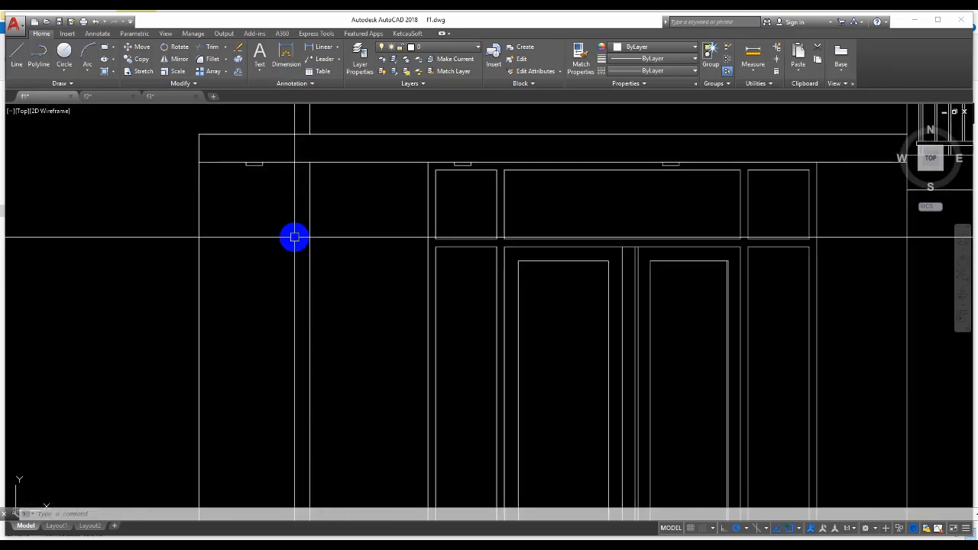
{"action": "scroll", "coordinate": [338, 236], "scroll_direction": "down", "scroll_amount": 2}
{"action": "scroll", "coordinate": [321, 302], "scroll_direction": "up", "scroll_amount": 4}
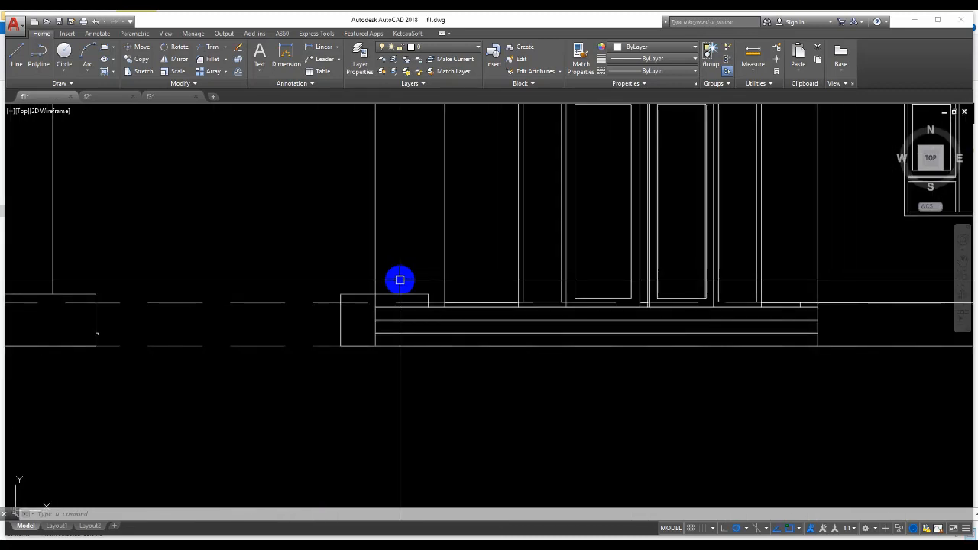
{"action": "scroll", "coordinate": [405, 366], "scroll_direction": "down", "scroll_amount": 2}
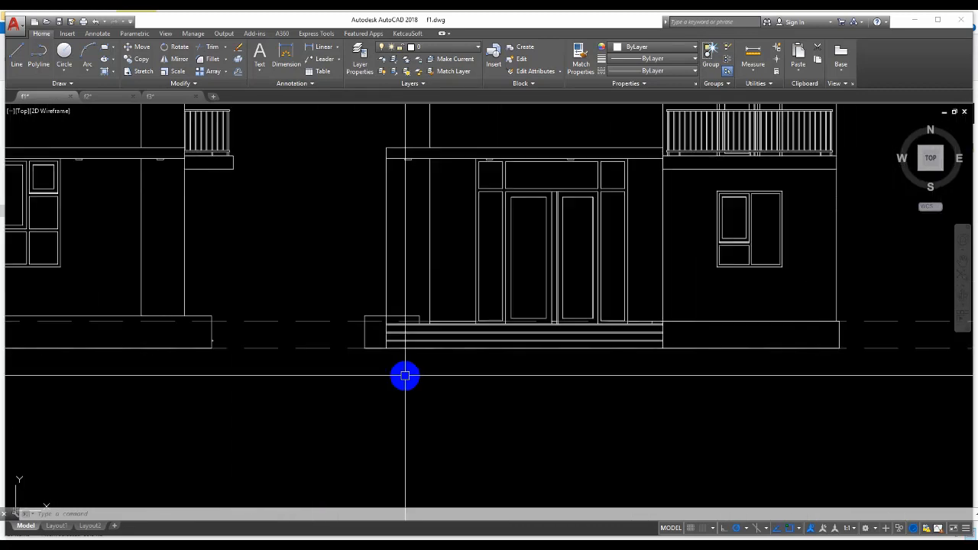
{"action": "scroll", "coordinate": [397, 282], "scroll_direction": "up", "scroll_amount": 2}
{"action": "scroll", "coordinate": [454, 377], "scroll_direction": "up", "scroll_amount": 2}
{"action": "left_click", "coordinate": [484, 365]}
{"action": "left_click", "coordinate": [428, 328]}
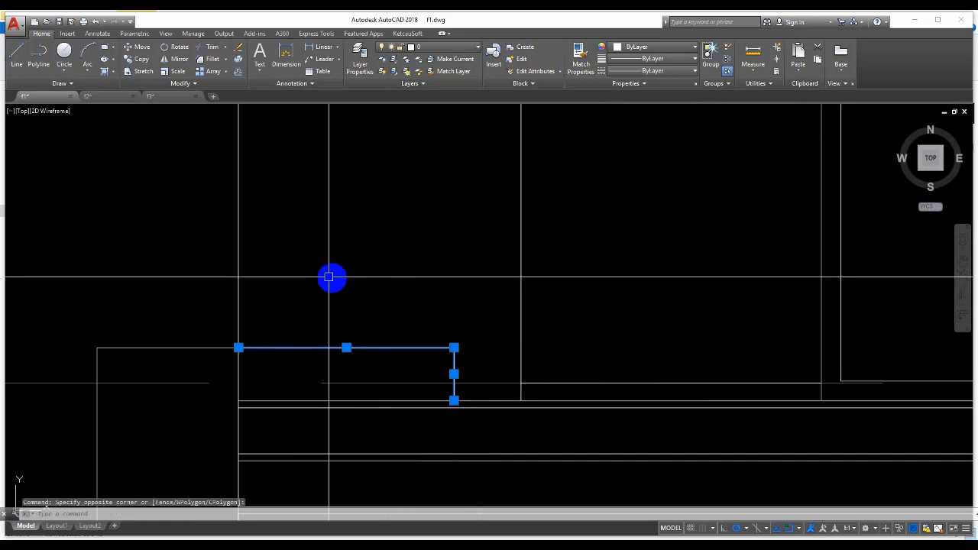
{"action": "scroll", "coordinate": [330, 277], "scroll_direction": "down", "scroll_amount": 2}
{"action": "scroll", "coordinate": [398, 325], "scroll_direction": "up", "scroll_amount": 3}
{"action": "key", "text": "Escape"}
{"action": "scroll", "coordinate": [307, 343], "scroll_direction": "down", "scroll_amount": 4}
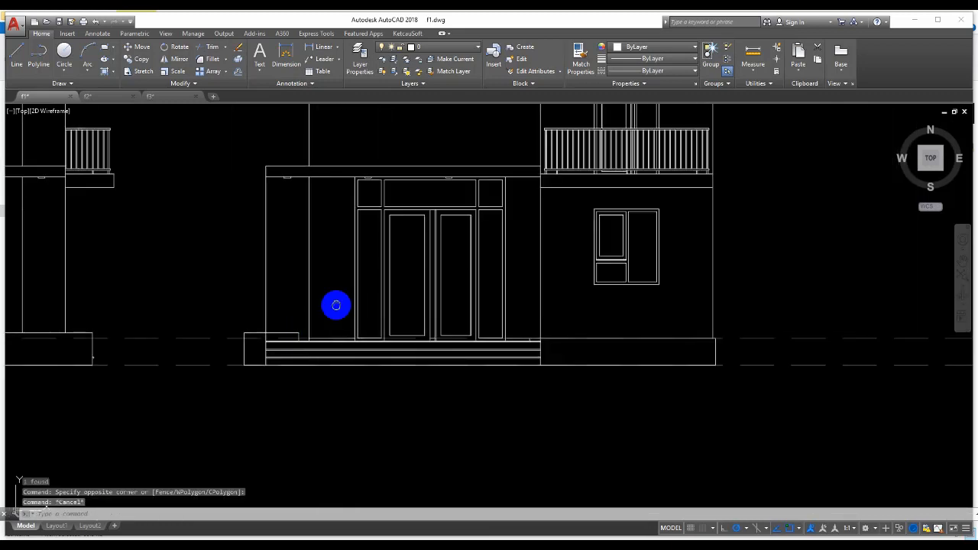
Erase the two base-outline lines that extend above the entrance steps at their left end.
{"action": "scroll", "coordinate": [336, 306], "scroll_direction": "down", "scroll_amount": 6}
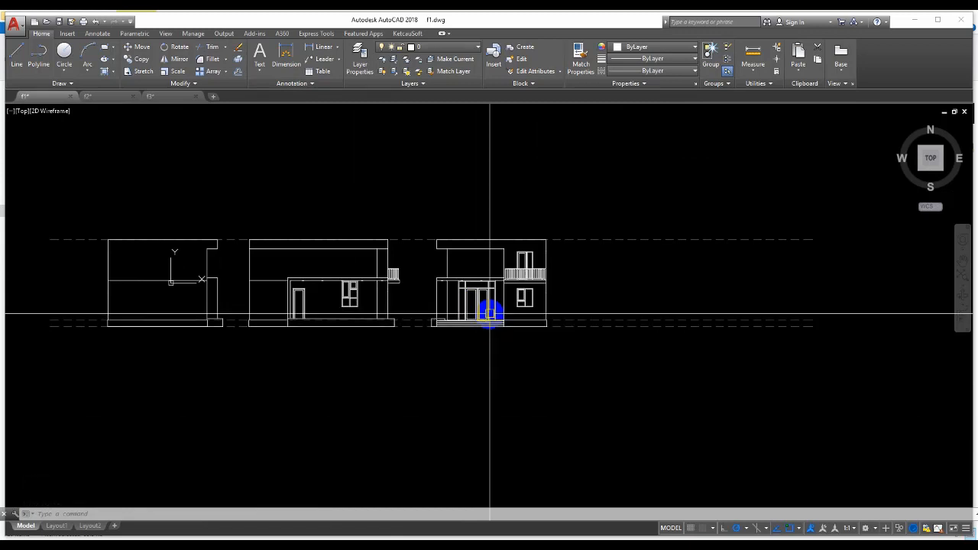
{"action": "scroll", "coordinate": [489, 312], "scroll_direction": "up", "scroll_amount": 6}
{"action": "middle_click", "coordinate": [553, 443]}
{"action": "middle_click", "coordinate": [553, 442]}
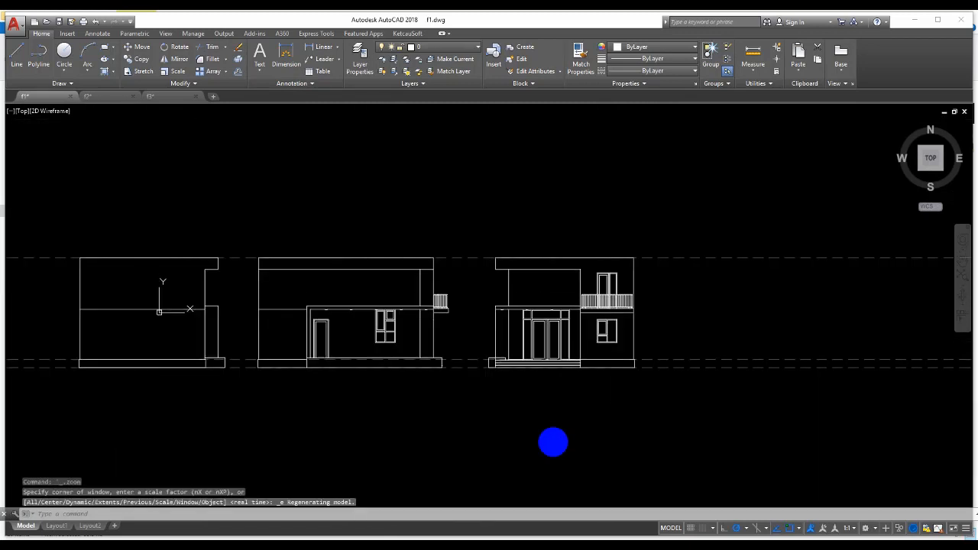
{"action": "scroll", "coordinate": [551, 343], "scroll_direction": "up", "scroll_amount": 7}
{"action": "left_click", "coordinate": [561, 362]}
{"action": "left_click", "coordinate": [479, 316]}
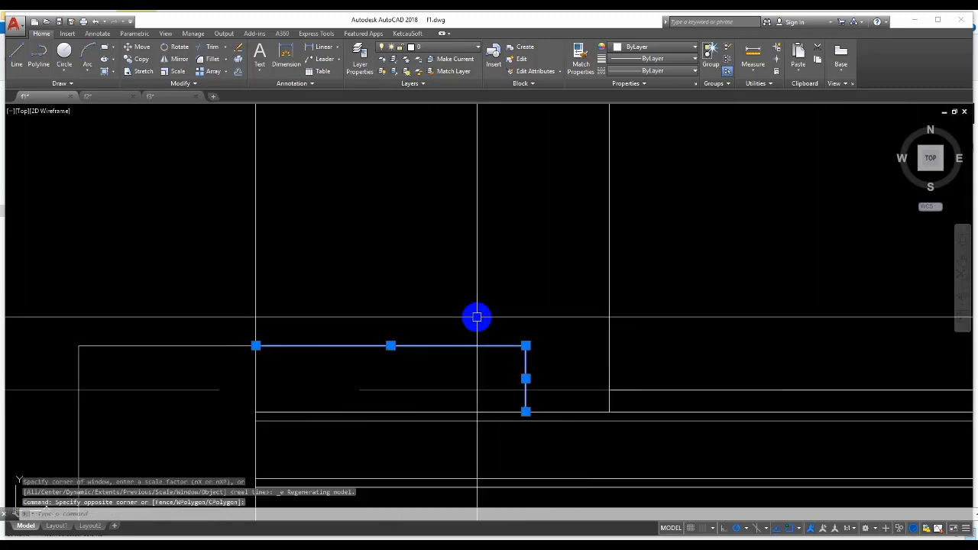
{"action": "type", "text": "e"}
{"action": "key", "text": "Return"}
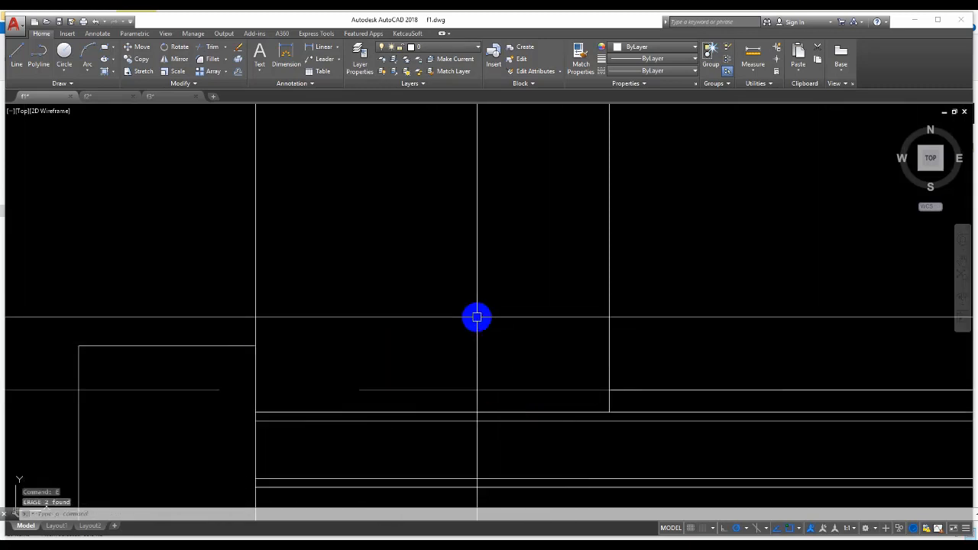
Inspect the entrance steps, door frame and canopy of the third elevation for remaining stray lines.
{"action": "scroll", "coordinate": [527, 341], "scroll_direction": "down", "scroll_amount": 3}
{"action": "scroll", "coordinate": [275, 405], "scroll_direction": "down", "scroll_amount": 3}
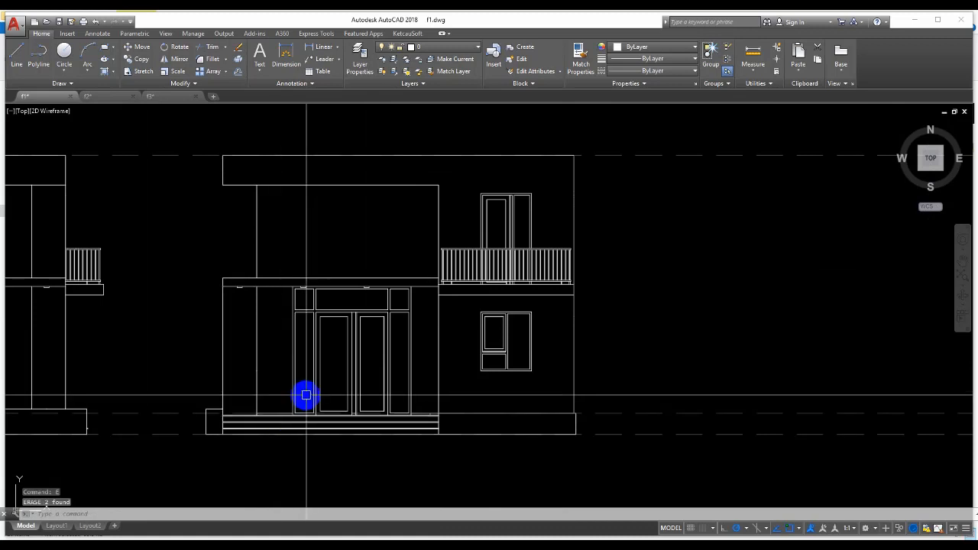
{"action": "middle_click_drag", "start_coordinate": [306, 397], "coordinate": [365, 387]}
{"action": "scroll", "coordinate": [364, 387], "scroll_direction": "up", "scroll_amount": 5}
{"action": "scroll", "coordinate": [364, 387], "scroll_direction": "down", "scroll_amount": 2}
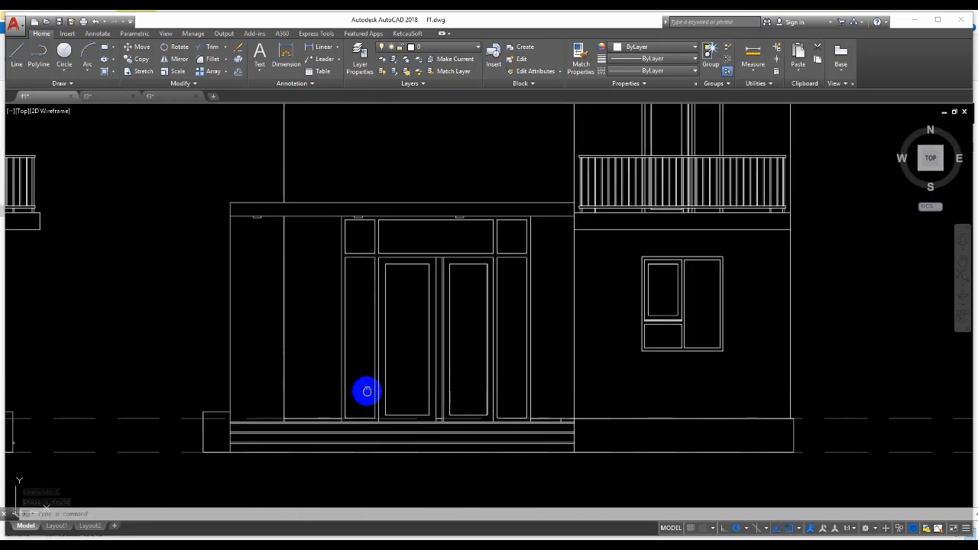
{"action": "middle_click_drag", "start_coordinate": [334, 395], "coordinate": [268, 399]}
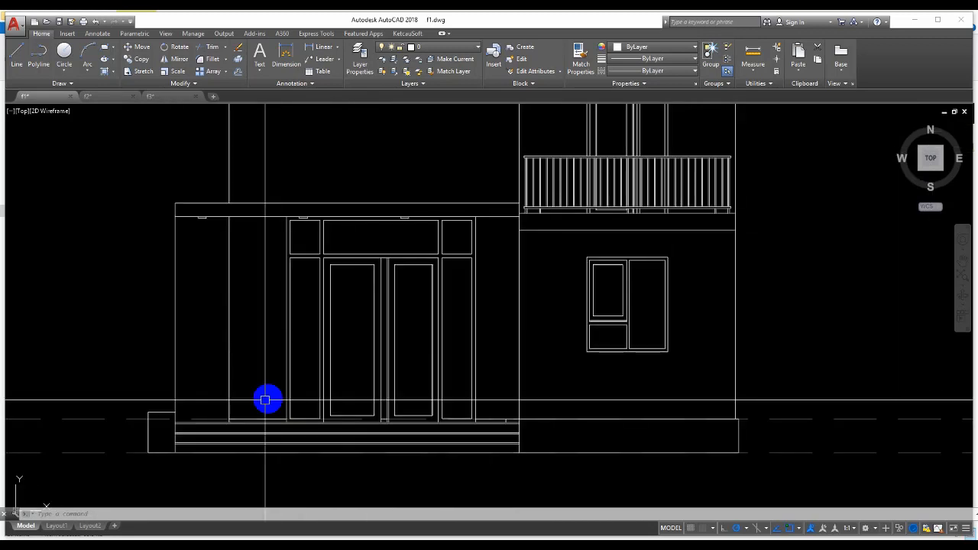
{"action": "scroll", "coordinate": [255, 408], "scroll_direction": "up", "scroll_amount": 3}
{"action": "scroll", "coordinate": [255, 408], "scroll_direction": "down", "scroll_amount": 1}
{"action": "middle_click_drag", "start_coordinate": [365, 303], "coordinate": [359, 390]}
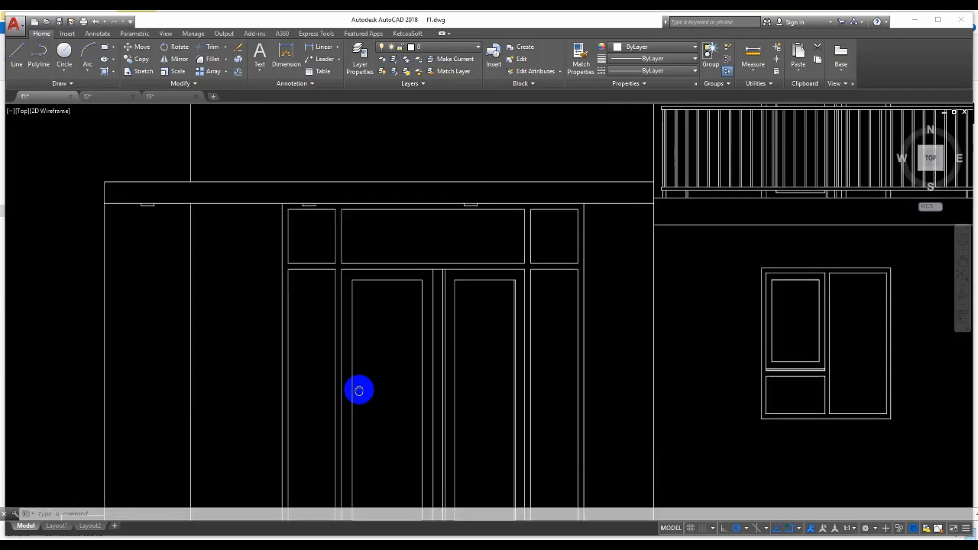
Check the entrance doors, canopy underside, balcony and lower window of the third elevation for leftover stray lines.
{"action": "scroll", "coordinate": [441, 392], "scroll_direction": "down", "scroll_amount": 3}
{"action": "middle_click_drag", "start_coordinate": [440, 393], "coordinate": [344, 392]}
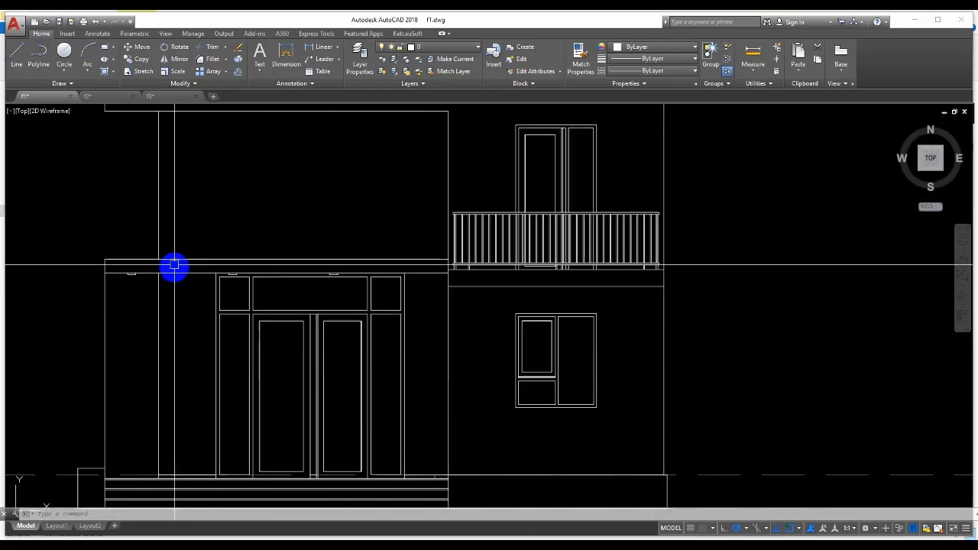
{"action": "scroll", "coordinate": [133, 287], "scroll_direction": "up", "scroll_amount": 5}
{"action": "scroll", "coordinate": [133, 287], "scroll_direction": "down", "scroll_amount": 5}
{"action": "middle_click_drag", "start_coordinate": [406, 375], "coordinate": [422, 291]}
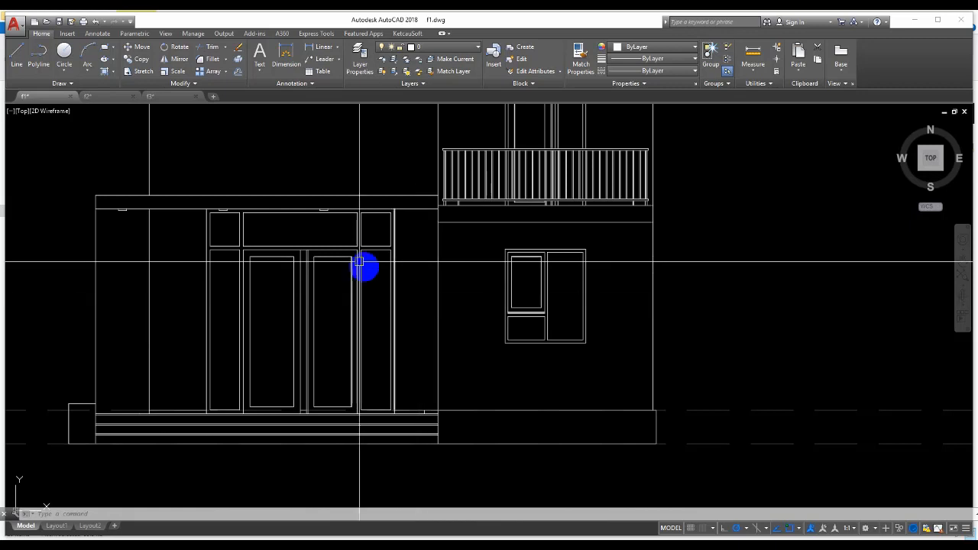
{"action": "scroll", "coordinate": [340, 231], "scroll_direction": "up", "scroll_amount": 2}
{"action": "middle_click_drag", "start_coordinate": [340, 231], "coordinate": [435, 232]}
{"action": "middle_click_drag", "start_coordinate": [546, 348], "coordinate": [543, 310]}
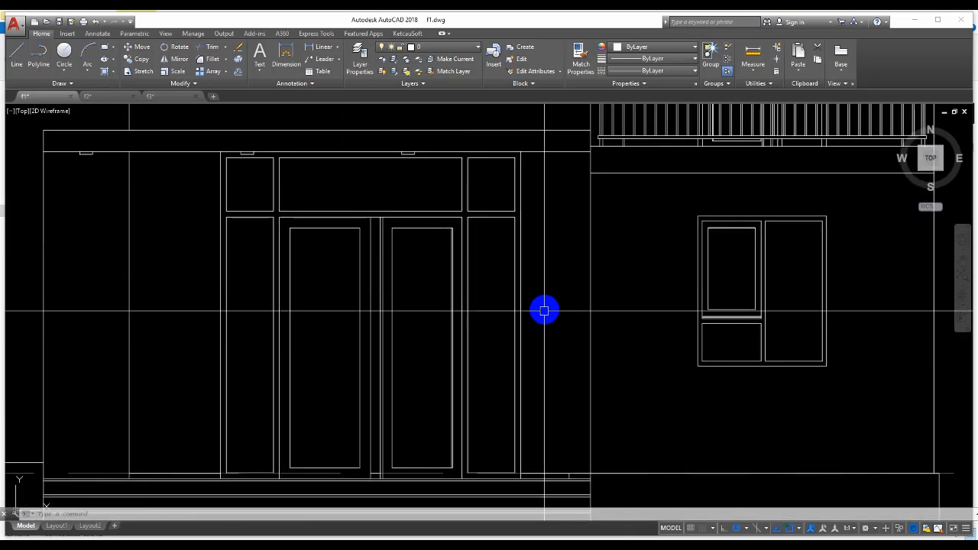
{"action": "scroll", "coordinate": [230, 356], "scroll_direction": "down", "scroll_amount": 2}
{"action": "middle_click_drag", "start_coordinate": [229, 356], "coordinate": [314, 347]}
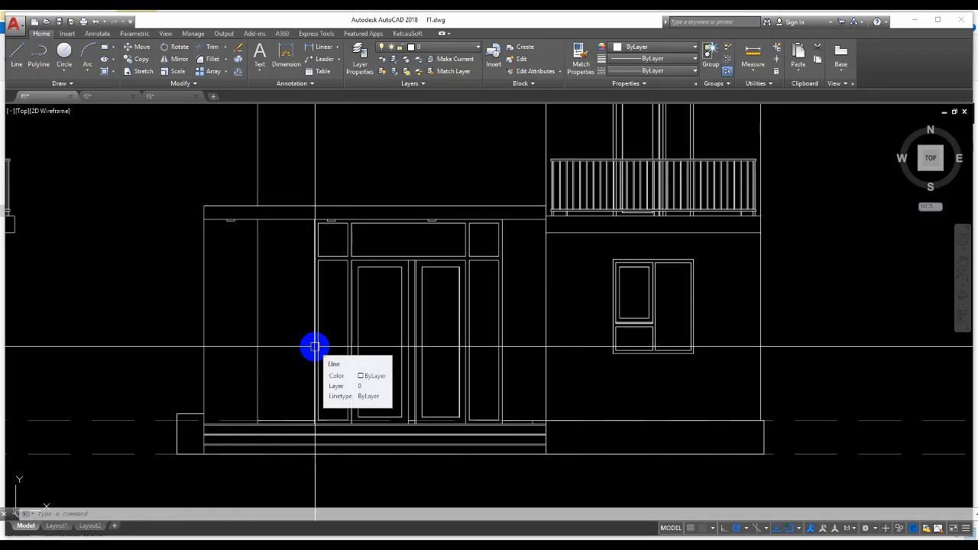
{"action": "mouse_move", "coordinate": [518, 271]}
{"action": "middle_mouse_down"}
{"action": "mouse_move", "coordinate": [522, 403]}
{"action": "mouse_move", "coordinate": [534, 216]}
{"action": "middle_mouse_up"}
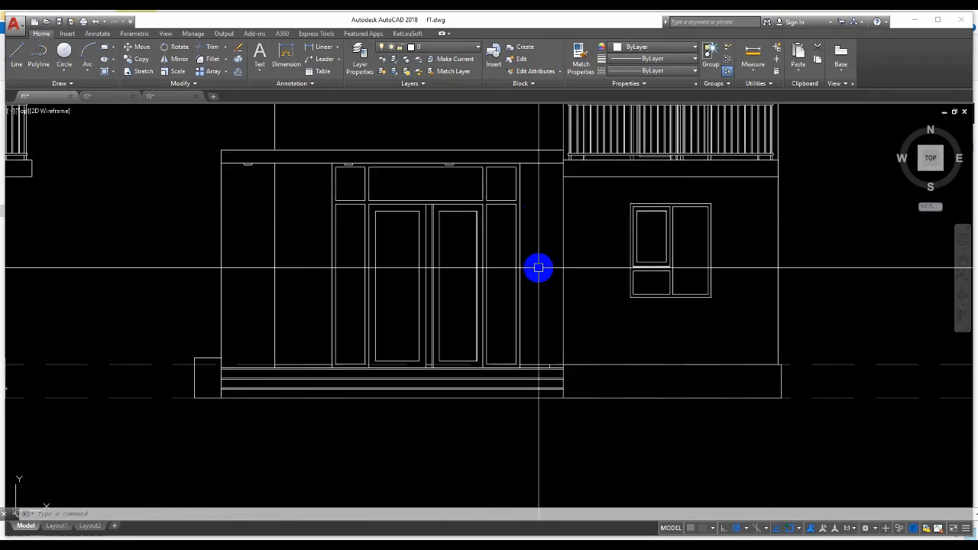
Erase the short vertical stub above the entrance steps between the door frame and the wall corner of the third elevation.
{"action": "scroll", "coordinate": [550, 359], "scroll_direction": "up", "scroll_amount": 4}
{"action": "middle_click_drag", "start_coordinate": [550, 359], "coordinate": [561, 243]}
{"action": "left_click", "coordinate": [526, 214]}
{"action": "left_click", "coordinate": [594, 344]}
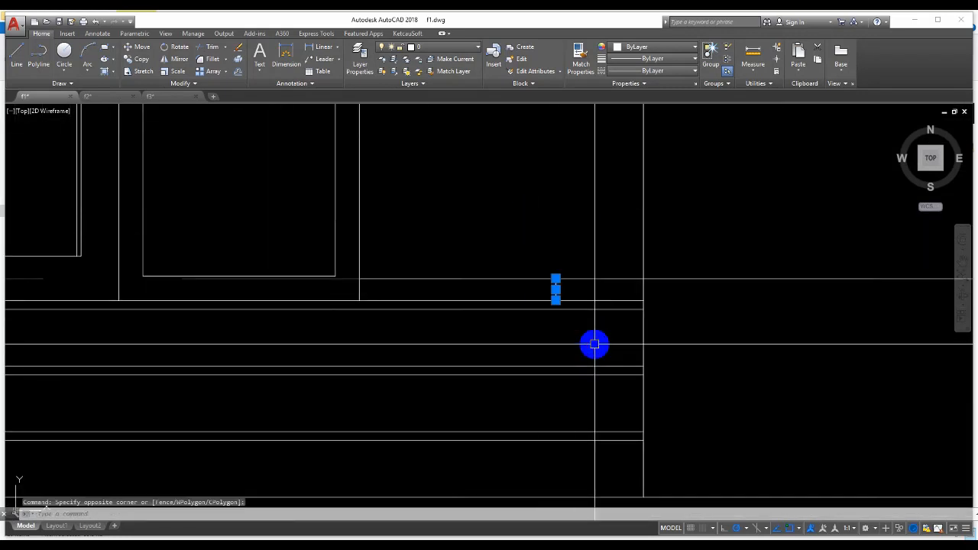
{"action": "scroll", "coordinate": [571, 303], "scroll_direction": "up", "scroll_amount": 4}
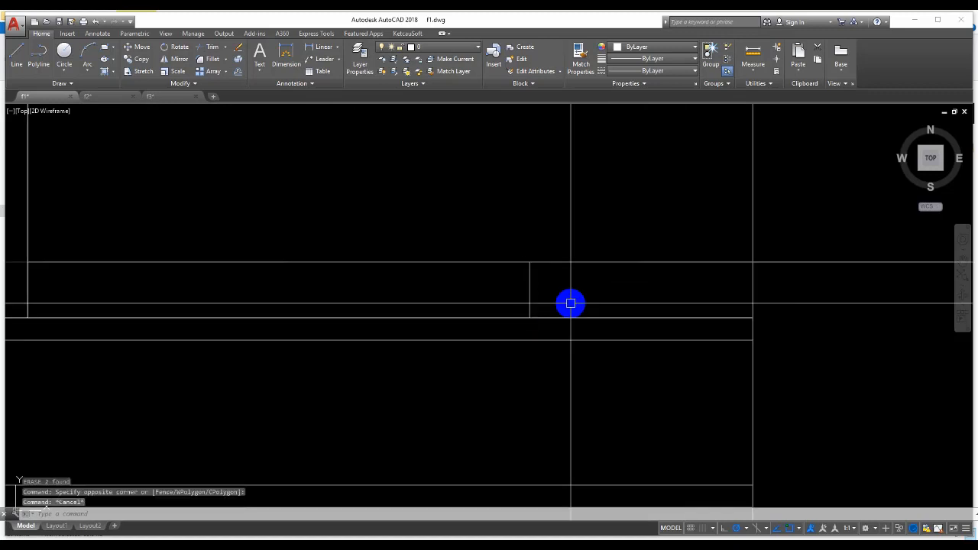
{"action": "left_click_drag", "start_coordinate": [482, 194], "coordinate": [500, 220]}
{"action": "left_click", "coordinate": [496, 206]}
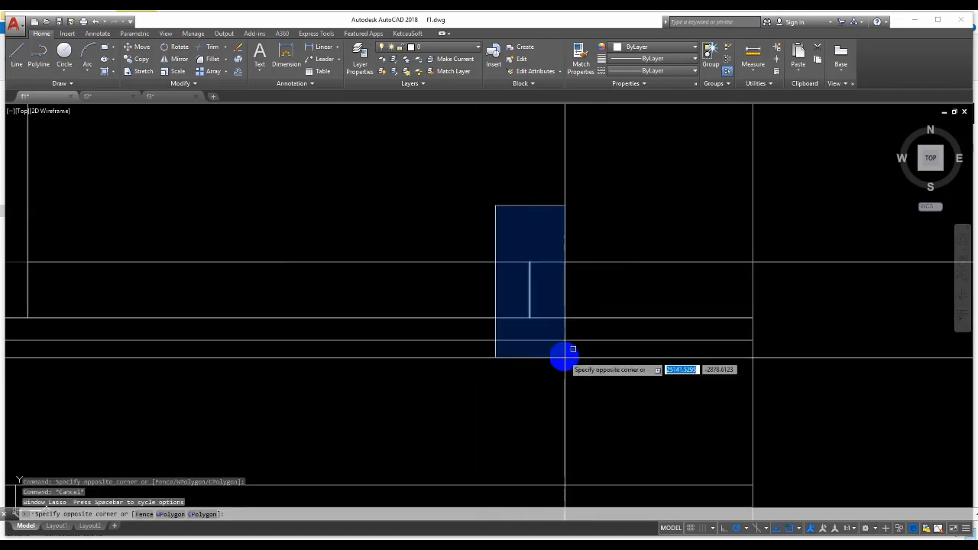
{"action": "left_click", "coordinate": [567, 359]}
{"action": "type", "text": "E"}
{"action": "key", "text": "Return"}
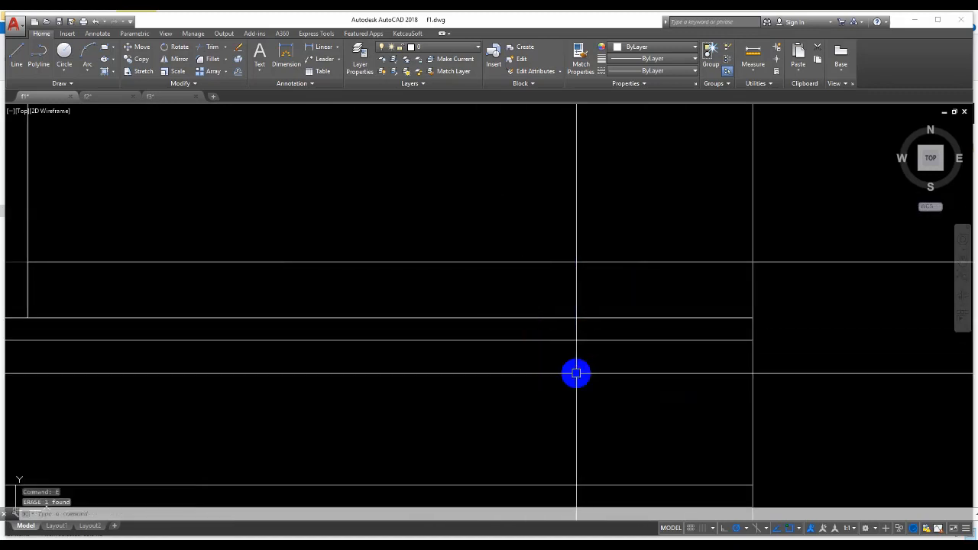
Review the third elevation up close and as a whole, from the steps and canopy to the balcony and roof edge, for remaining defects.
{"action": "scroll", "coordinate": [527, 328], "scroll_direction": "down", "scroll_amount": 5}
{"action": "mouse_move", "coordinate": [479, 286]}
{"action": "middle_mouse_down"}
{"action": "mouse_move", "coordinate": [575, 309]}
{"action": "mouse_move", "coordinate": [572, 345]}
{"action": "middle_mouse_up"}
{"action": "scroll", "coordinate": [648, 361], "scroll_direction": "up", "scroll_amount": 2}
{"action": "middle_click_drag", "start_coordinate": [501, 230], "coordinate": [519, 320]}
{"action": "middle_click_drag", "start_coordinate": [480, 263], "coordinate": [474, 272]}
{"action": "scroll", "coordinate": [471, 279], "scroll_direction": "up", "scroll_amount": 2}
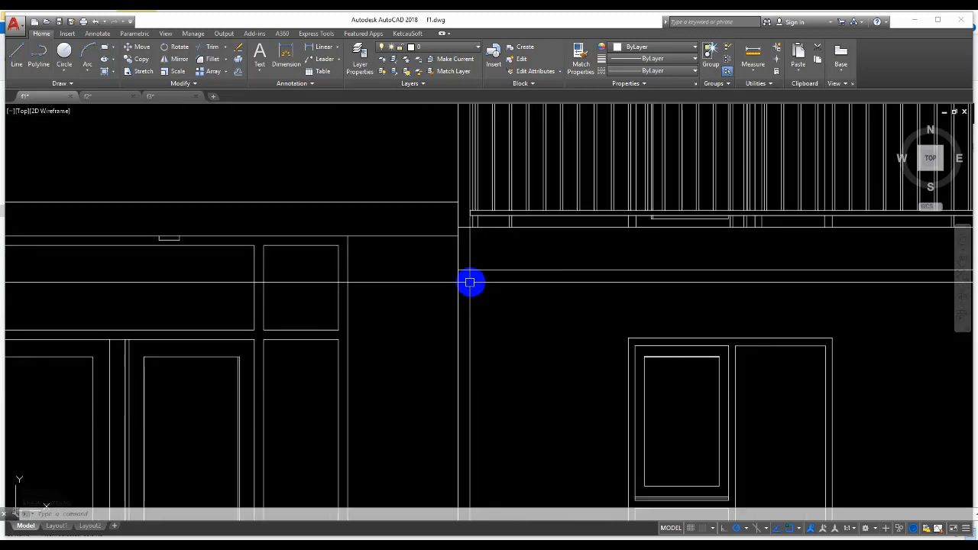
{"action": "scroll", "coordinate": [281, 256], "scroll_direction": "up", "scroll_amount": 2}
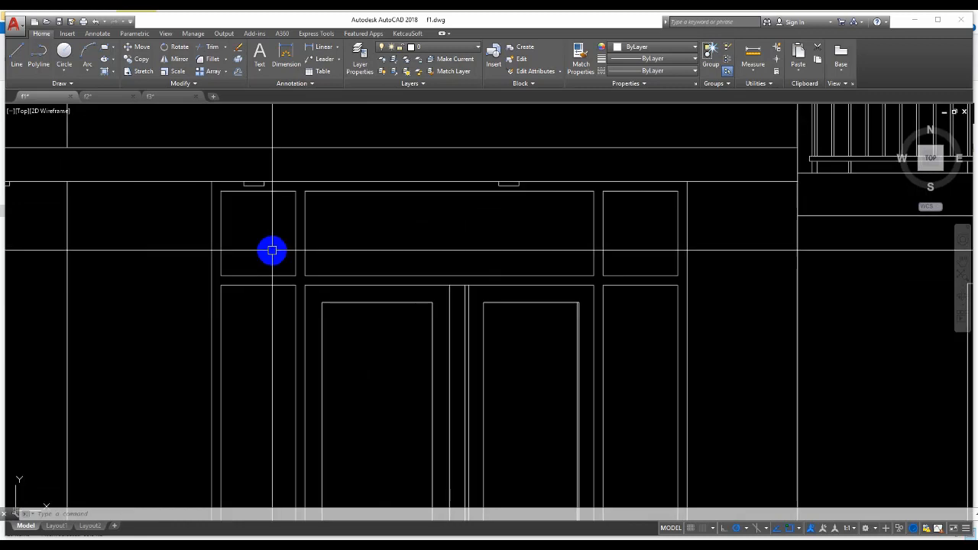
{"action": "scroll", "coordinate": [408, 274], "scroll_direction": "down", "scroll_amount": 5}
{"action": "scroll", "coordinate": [446, 299], "scroll_direction": "up", "scroll_amount": 1}
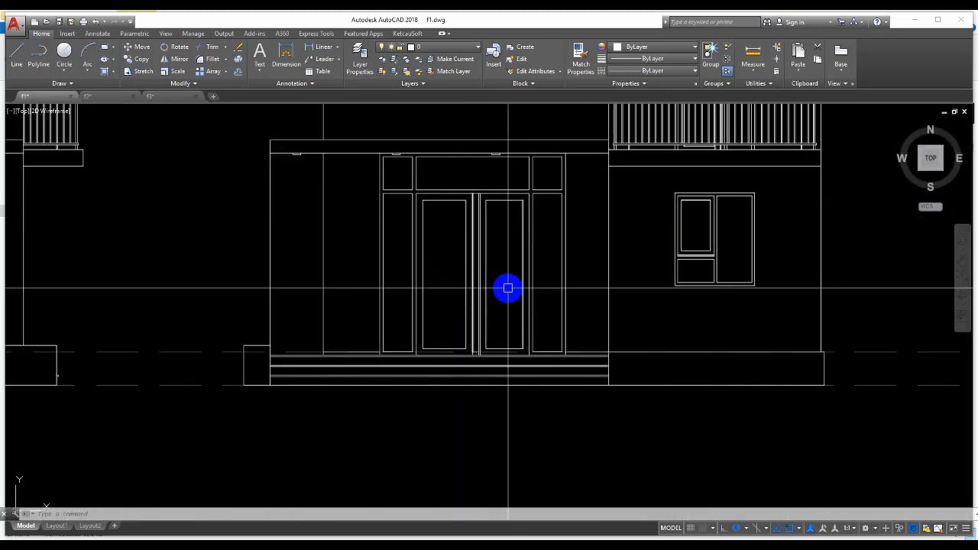
{"action": "middle_click_drag", "start_coordinate": [506, 288], "coordinate": [370, 285]}
{"action": "middle_click_drag", "start_coordinate": [568, 261], "coordinate": [576, 352]}
{"action": "scroll", "coordinate": [555, 247], "scroll_direction": "down", "scroll_amount": 4}
{"action": "middle_click_drag", "start_coordinate": [555, 247], "coordinate": [551, 260]}
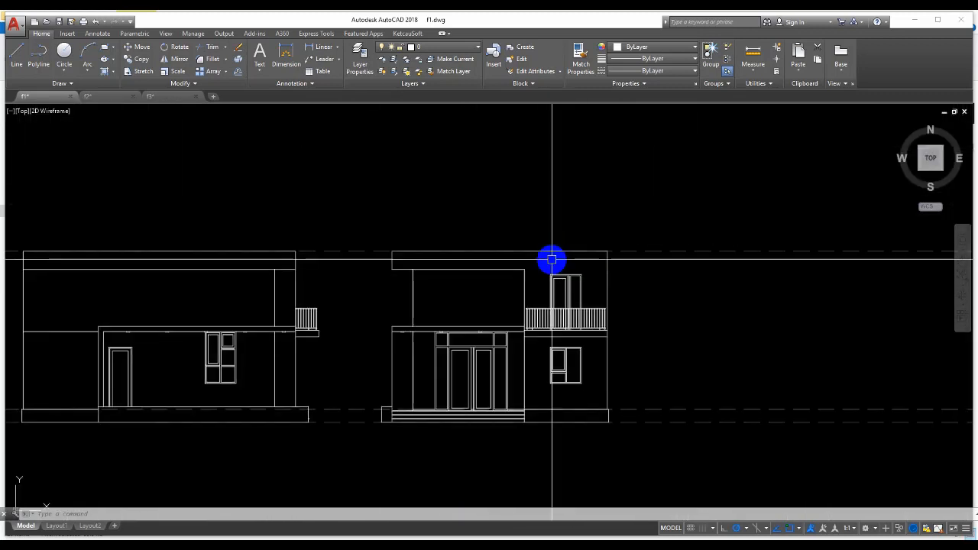
{"action": "scroll", "coordinate": [517, 347], "scroll_direction": "up", "scroll_amount": 4}
{"action": "middle_click_drag", "start_coordinate": [517, 346], "coordinate": [517, 247]}
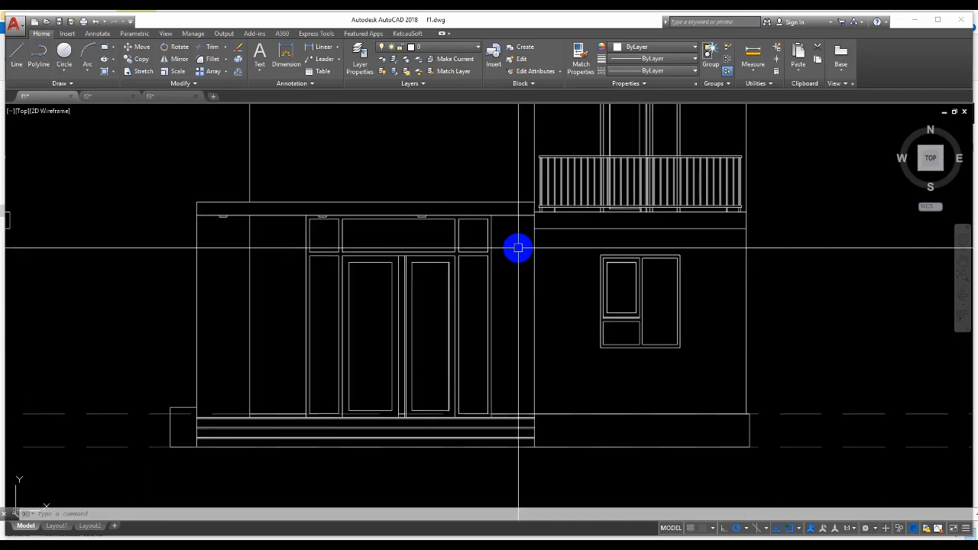
{"action": "scroll", "coordinate": [517, 246], "scroll_direction": "up", "scroll_amount": 2}
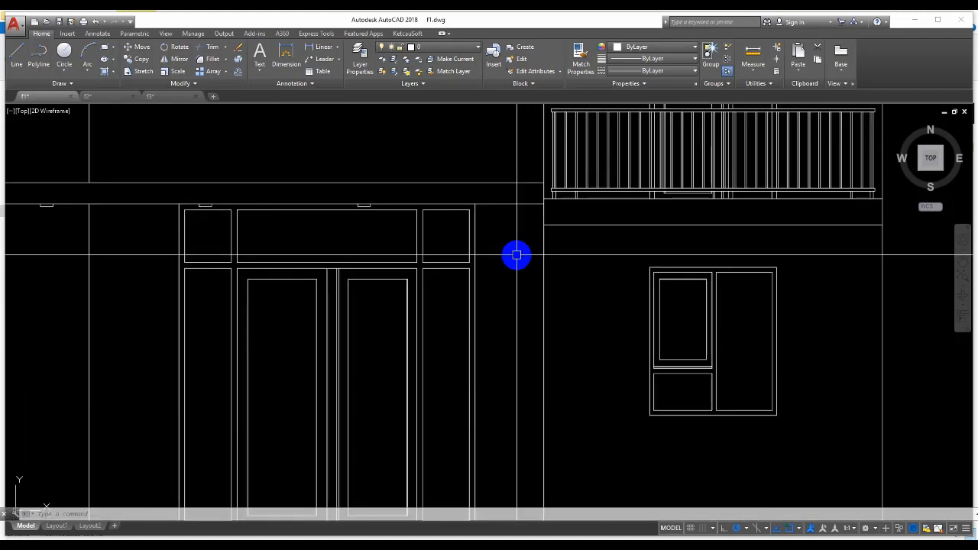
{"action": "scroll", "coordinate": [517, 255], "scroll_direction": "down", "scroll_amount": 2}
{"action": "middle_click_drag", "start_coordinate": [334, 238], "coordinate": [441, 170]}
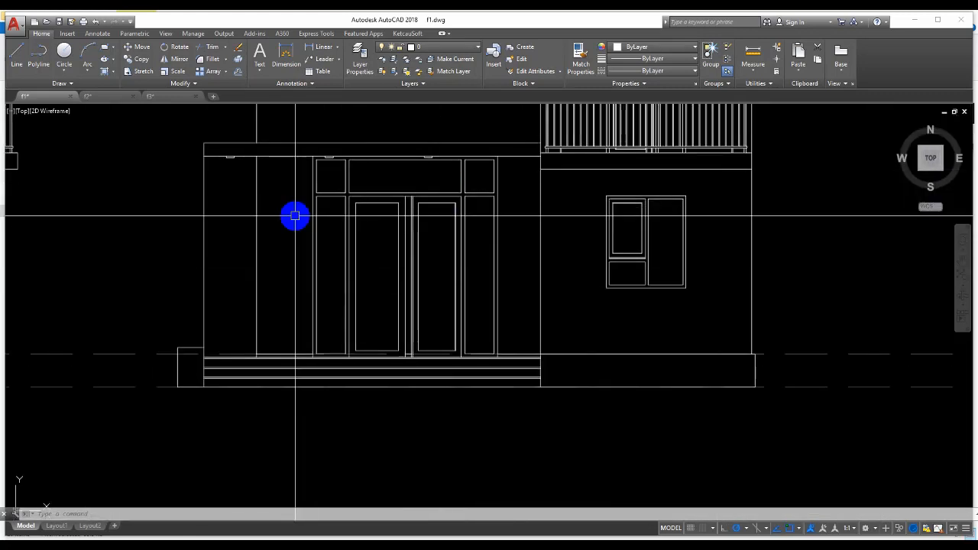
{"action": "scroll", "coordinate": [312, 222], "scroll_direction": "up", "scroll_amount": 2}
{"action": "scroll", "coordinate": [325, 240], "scroll_direction": "down", "scroll_amount": 2}
{"action": "scroll", "coordinate": [598, 329], "scroll_direction": "down", "scroll_amount": 4}
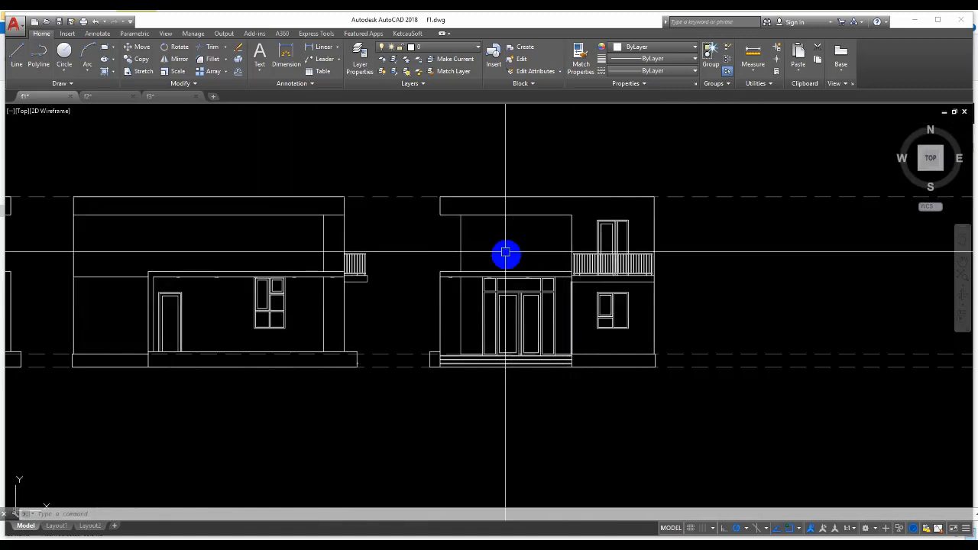
{"action": "middle_click_drag", "start_coordinate": [781, 307], "coordinate": [735, 301]}
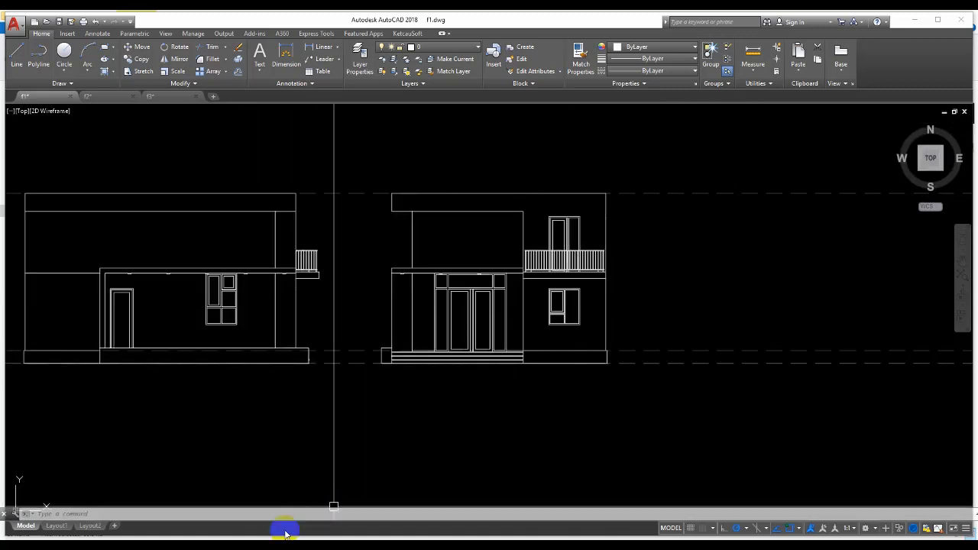
Open f4.dwg from the project folder and copy its entire elevation drawing.
{"action": "mouse_move", "coordinate": [263, 545]}
{"action": "left_click", "coordinate": [310, 515]}
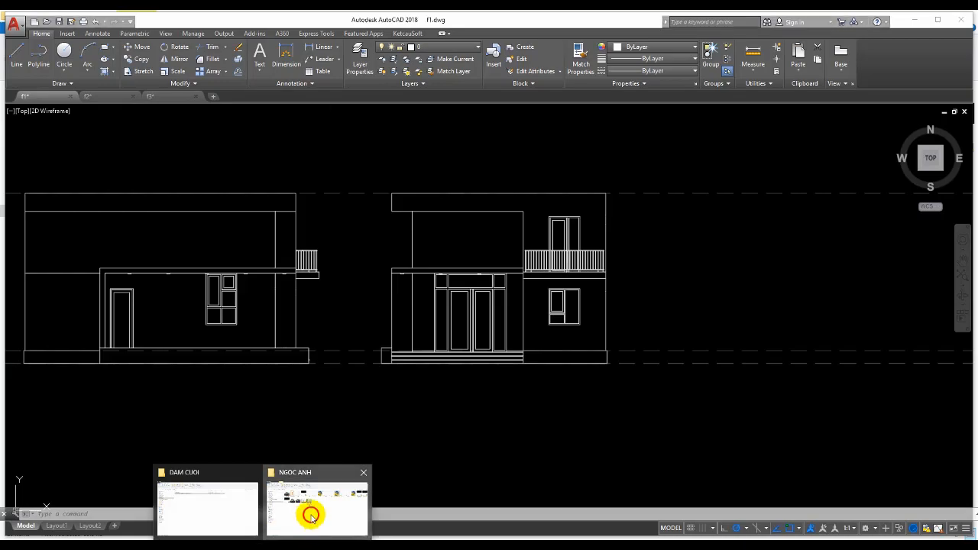
{"action": "double_click", "coordinate": [840, 130]}
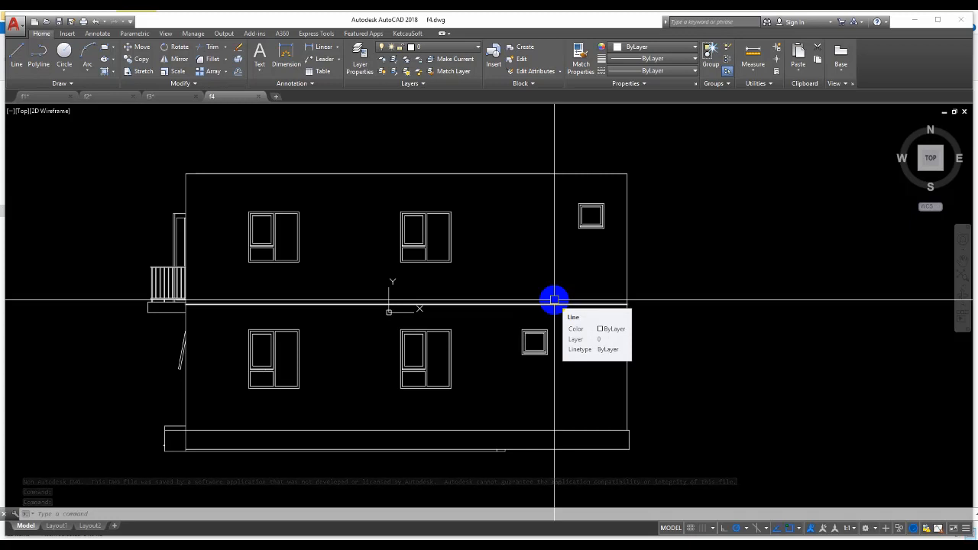
{"action": "scroll", "coordinate": [250, 197], "scroll_direction": "down", "scroll_amount": 4}
{"action": "left_click", "coordinate": [171, 175]}
{"action": "left_click", "coordinate": [489, 329]}
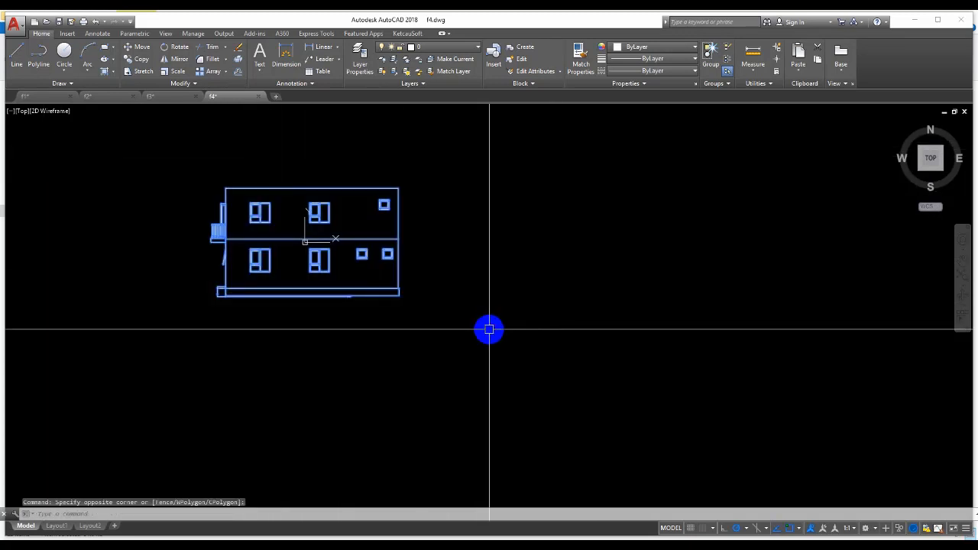
{"action": "key", "text": "ctrl+c"}
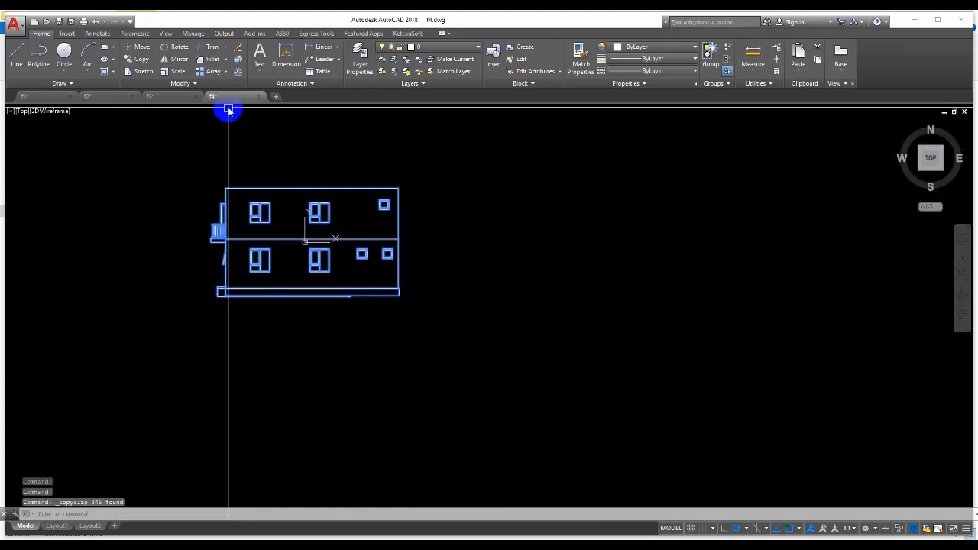
Paste the copied elevation into f1.dwg on the base guide line, well to the right of the third elevation.
{"action": "left_click", "coordinate": [44, 97]}
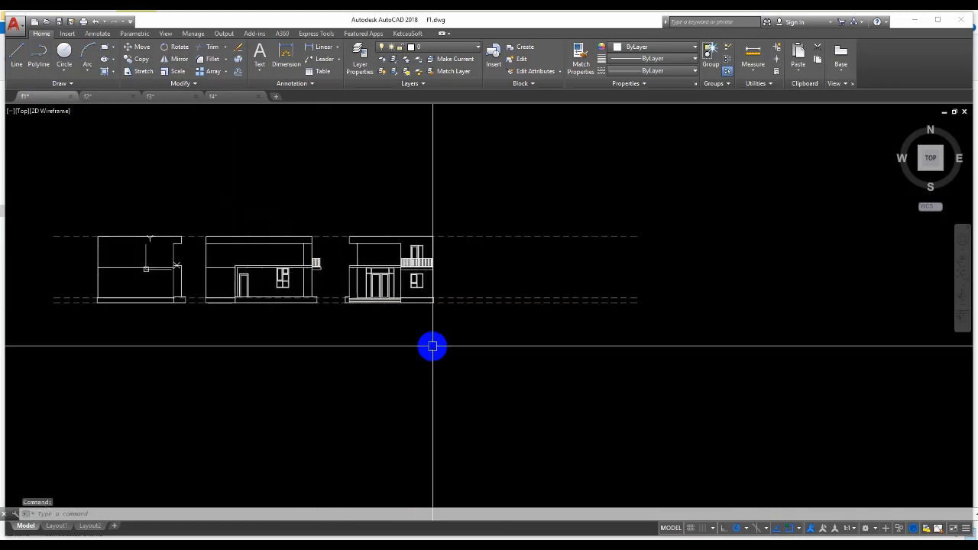
{"action": "key", "text": "ctrl+v"}
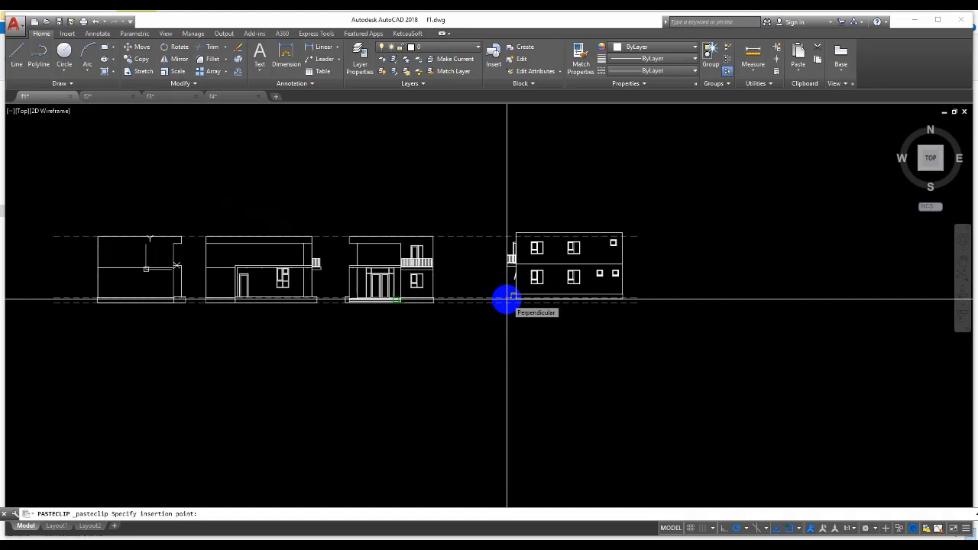
{"action": "scroll", "coordinate": [506, 300], "scroll_direction": "up", "scroll_amount": 4}
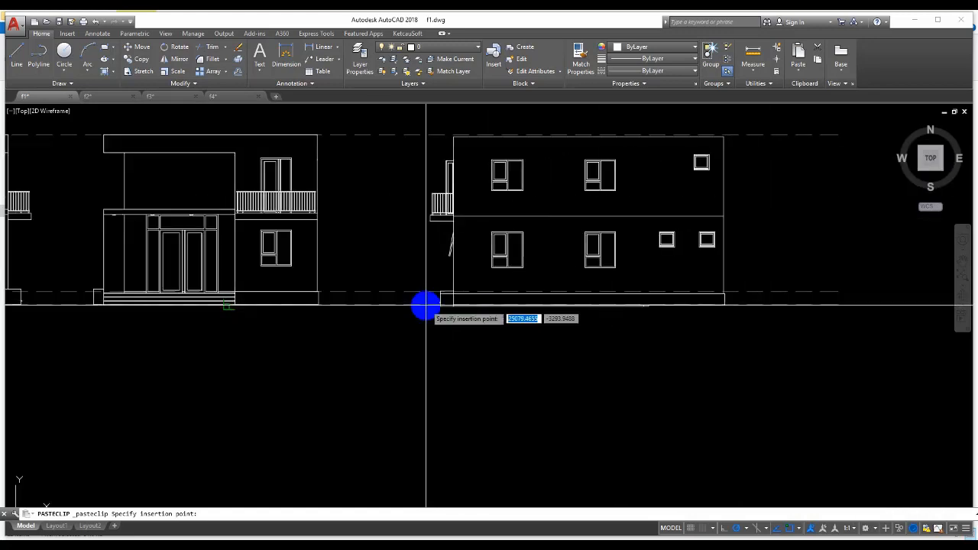
{"action": "scroll", "coordinate": [408, 303], "scroll_direction": "down", "scroll_amount": 4}
{"action": "left_click", "coordinate": [555, 305]}
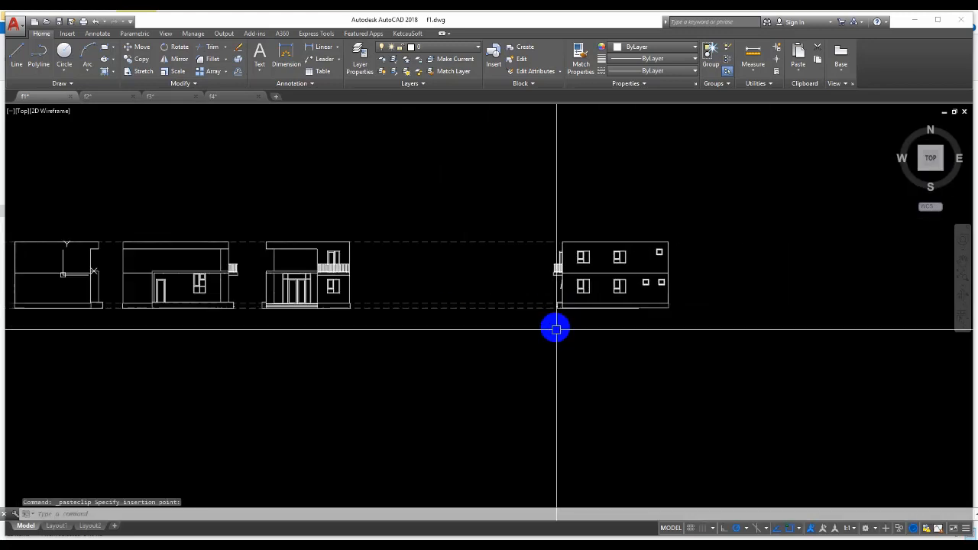
Move the pasted fourth elevation horizontally along the guide lines, closer to the third elevation.
{"action": "left_click", "coordinate": [520, 215]}
{"action": "left_click", "coordinate": [714, 342]}
{"action": "type", "text": "m"}
{"action": "key", "text": "Return"}
{"action": "left_click", "coordinate": [568, 336]}
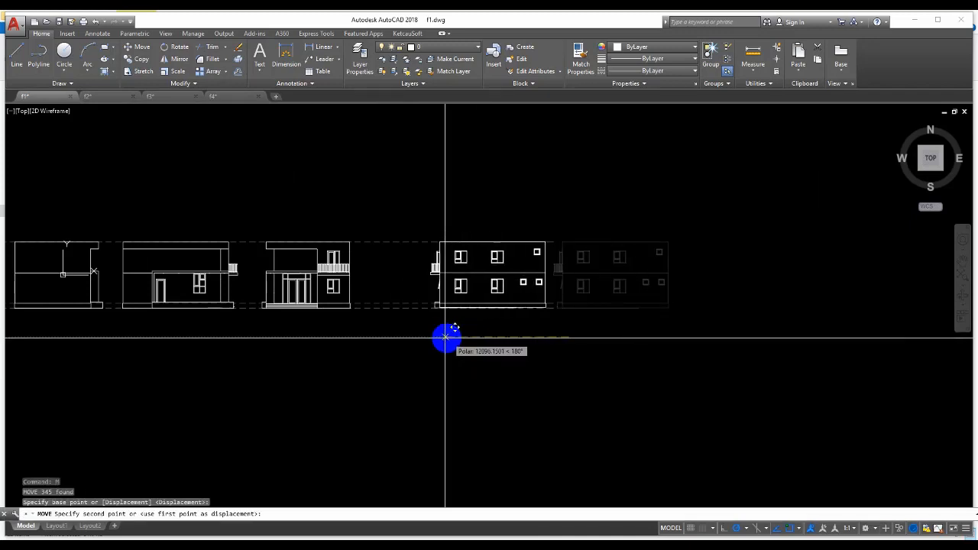
{"action": "left_click", "coordinate": [397, 334]}
Erase the slanted open-sash lines beside the lower part of the fourth elevation's left wall.
{"action": "scroll", "coordinate": [528, 271], "scroll_direction": "up", "scroll_amount": 6}
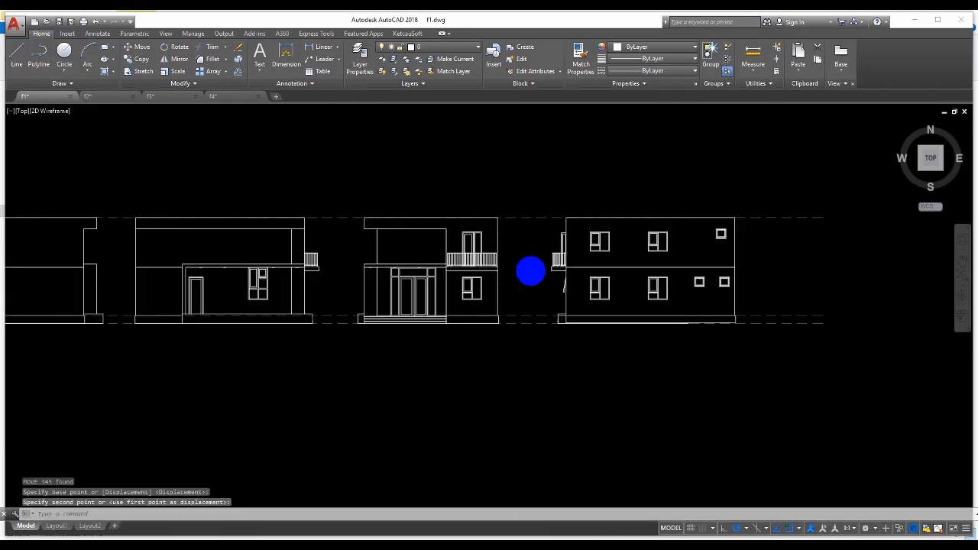
{"action": "middle_click_drag", "start_coordinate": [349, 329], "coordinate": [550, 324]}
{"action": "middle_click_drag", "start_coordinate": [283, 324], "coordinate": [448, 317]}
{"action": "scroll", "coordinate": [445, 317], "scroll_direction": "down", "scroll_amount": 2}
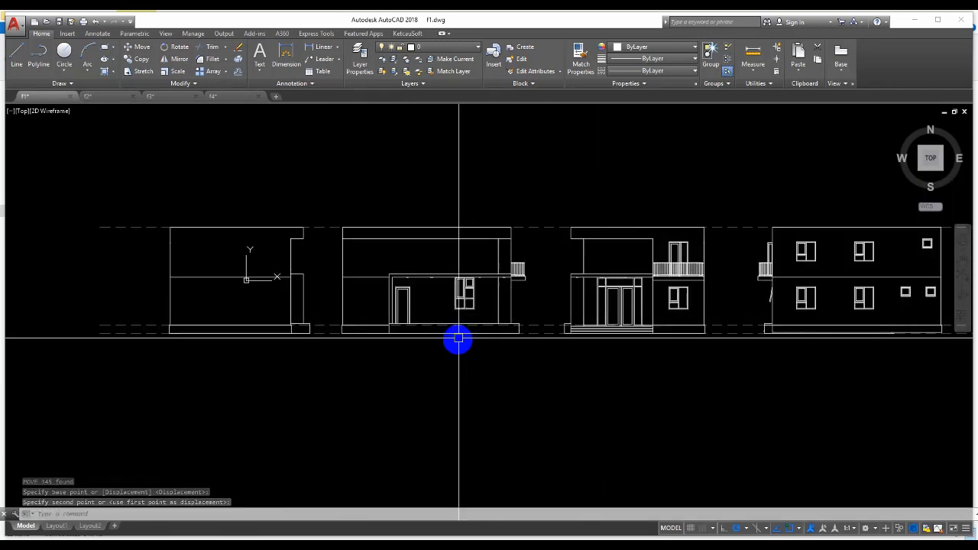
{"action": "mouse_move", "coordinate": [659, 349]}
{"action": "middle_mouse_down"}
{"action": "mouse_move", "coordinate": [605, 348]}
{"action": "mouse_move", "coordinate": [613, 339]}
{"action": "middle_mouse_up"}
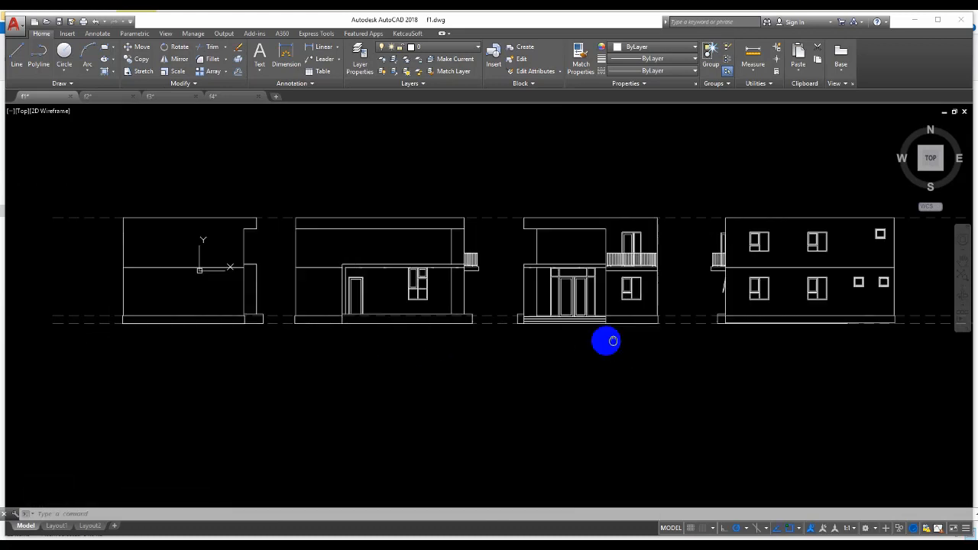
{"action": "scroll", "coordinate": [736, 328], "scroll_direction": "up", "scroll_amount": 6}
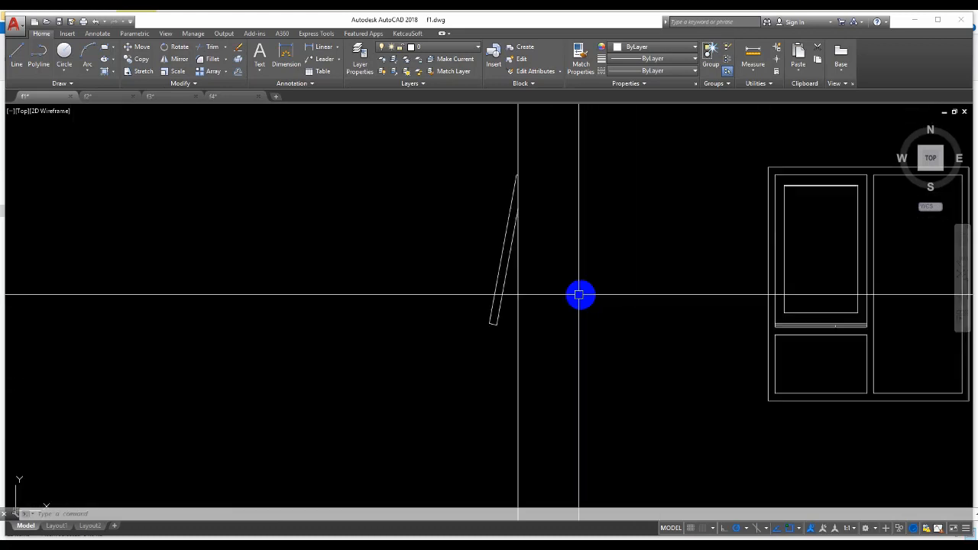
{"action": "left_click", "coordinate": [501, 338]}
{"action": "type", "text": "E"}
{"action": "key", "text": "Return"}
Erase the small line fragment left at the fourth elevation's left wall where the slanted sash met it.
{"action": "scroll", "coordinate": [471, 252], "scroll_direction": "up", "scroll_amount": 5}
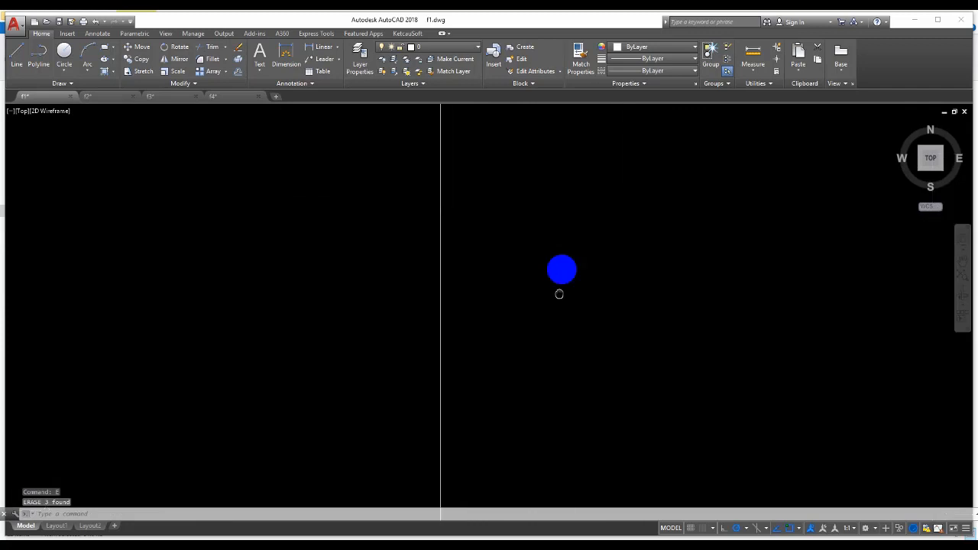
{"action": "scroll", "coordinate": [485, 221], "scroll_direction": "up", "scroll_amount": 3}
{"action": "left_click", "coordinate": [454, 176]}
{"action": "left_click", "coordinate": [418, 206]}
{"action": "type", "text": "e"}
{"action": "key", "text": "Return"}
Erase the protruding side-view door lines above the balcony, outside the fourth elevation's left wall.
{"action": "scroll", "coordinate": [439, 283], "scroll_direction": "down", "scroll_amount": 5}
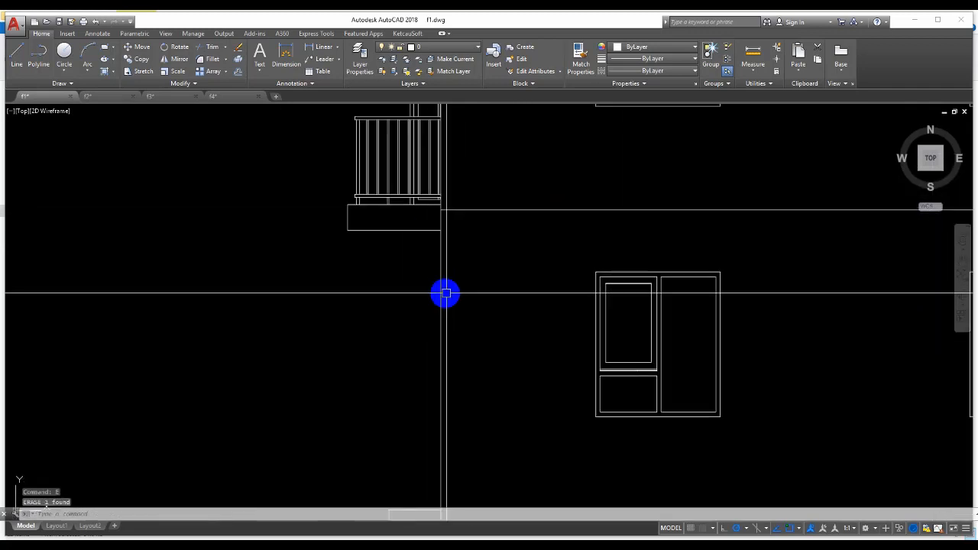
{"action": "middle_click_drag", "start_coordinate": [450, 125], "coordinate": [440, 332]}
{"action": "scroll", "coordinate": [421, 192], "scroll_direction": "up", "scroll_amount": 3}
{"action": "left_click", "coordinate": [418, 170]}
{"action": "left_click", "coordinate": [335, 246]}
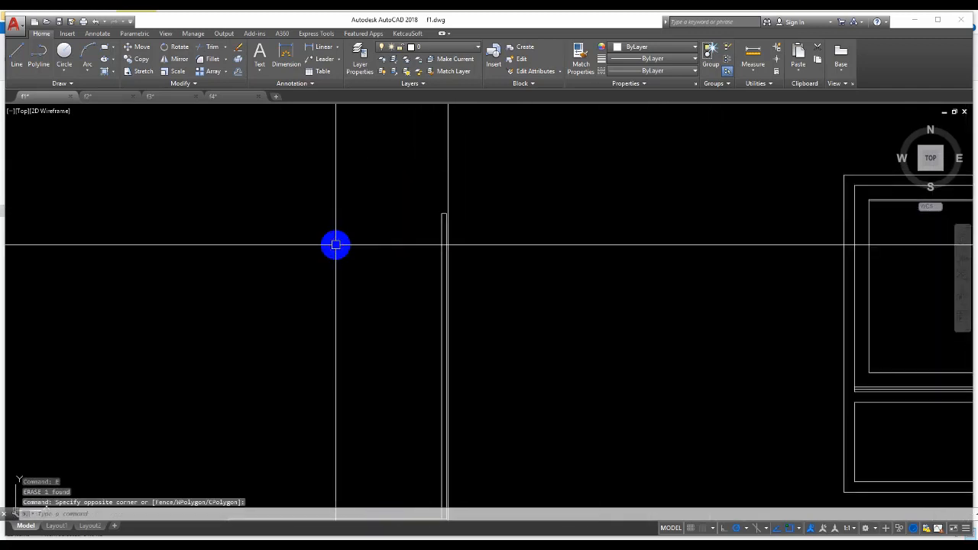
{"action": "type", "text": "e"}
{"action": "key", "text": "Return"}
Erase the remaining narrow vertical door lines beside the fourth elevation's left wall, above the balcony.
{"action": "scroll", "coordinate": [445, 215], "scroll_direction": "up", "scroll_amount": 6}
{"action": "middle_click_drag", "start_coordinate": [471, 133], "coordinate": [466, 257]}
{"action": "left_click", "coordinate": [355, 199]}
{"action": "key", "text": "Return"}
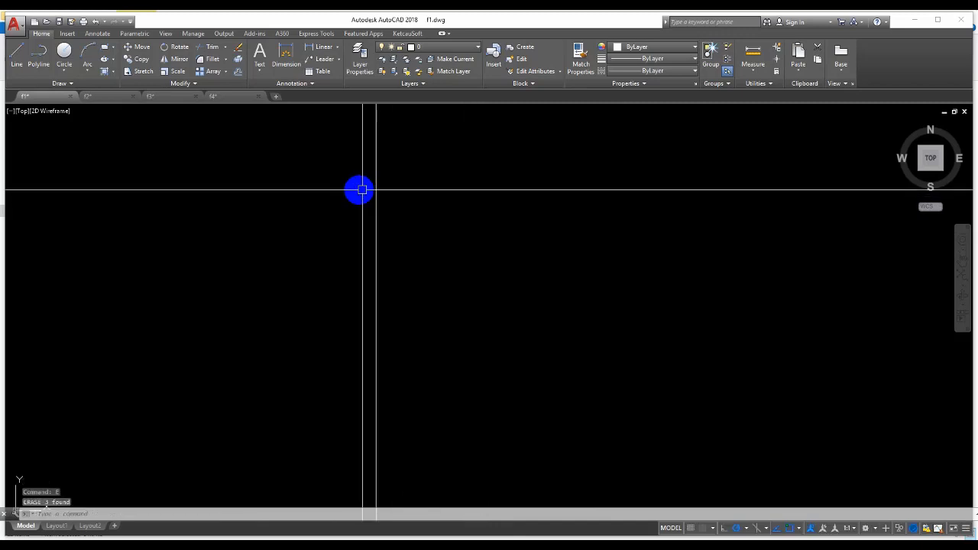
Erase the leftover door lines between the balcony's bottom rail and slab, beside the fourth elevation's left wall.
{"action": "scroll", "coordinate": [375, 347], "scroll_direction": "down", "scroll_amount": 3}
{"action": "scroll", "coordinate": [377, 301], "scroll_direction": "up", "scroll_amount": 5}
{"action": "scroll", "coordinate": [655, 292], "scroll_direction": "up", "scroll_amount": 6}
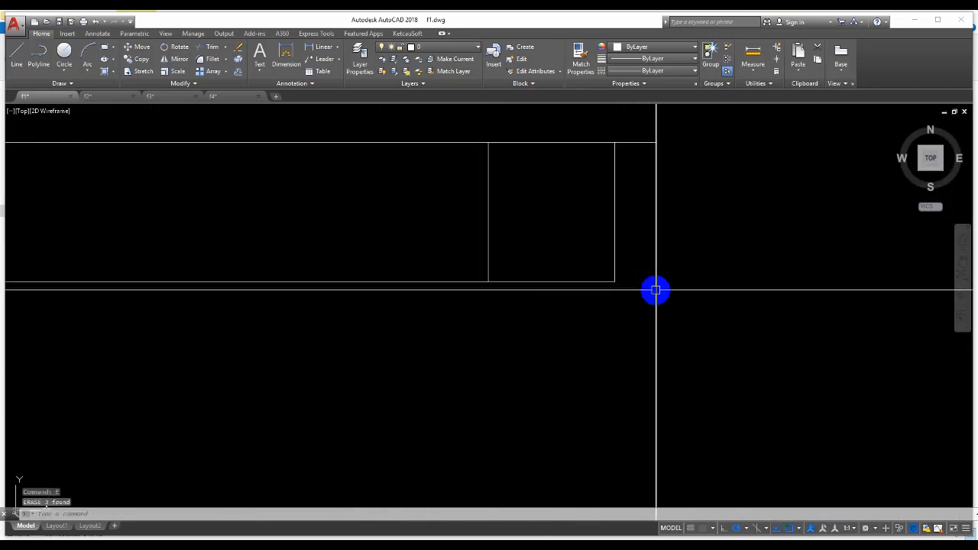
{"action": "left_click", "coordinate": [632, 288]}
{"action": "scroll", "coordinate": [569, 275], "scroll_direction": "down", "scroll_amount": 8}
{"action": "left_click", "coordinate": [242, 271]}
{"action": "type", "text": "e"}
{"action": "key", "text": "Return"}
{"action": "scroll", "coordinate": [252, 266], "scroll_direction": "down", "scroll_amount": 1}
{"action": "middle_click_drag", "start_coordinate": [296, 251], "coordinate": [354, 375]}
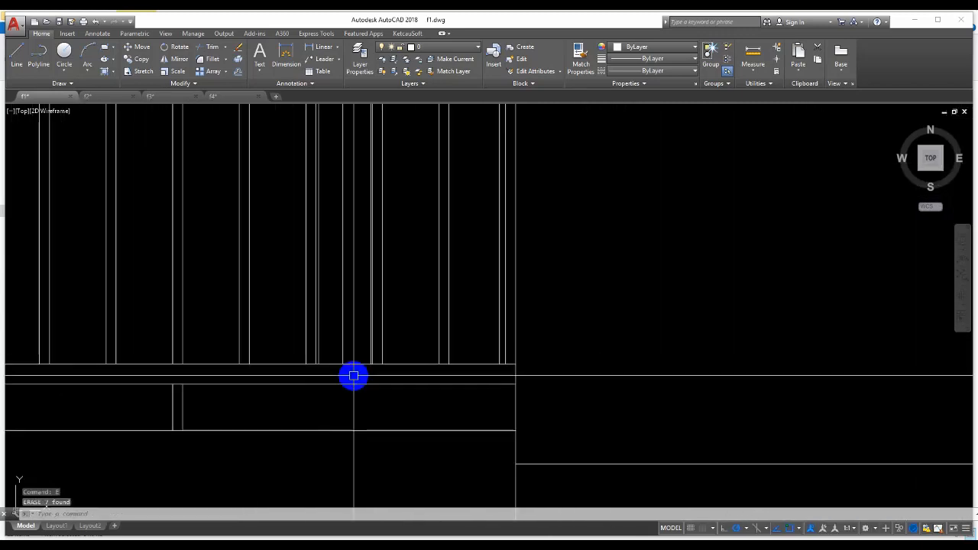
Erase the stray vertical door lines showing between the balusters of the fourth elevation's balcony railing.
{"action": "scroll", "coordinate": [354, 375], "scroll_direction": "down", "scroll_amount": 1}
{"action": "middle_click_drag", "start_coordinate": [391, 272], "coordinate": [391, 387]}
{"action": "scroll", "coordinate": [340, 169], "scroll_direction": "up", "scroll_amount": 3}
{"action": "key", "text": "Escape"}
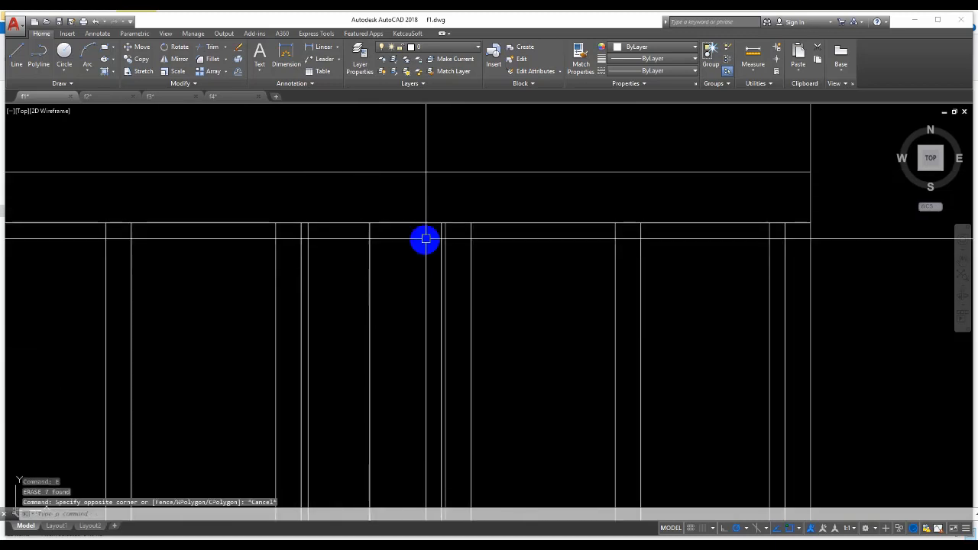
{"action": "scroll", "coordinate": [436, 231], "scroll_direction": "up", "scroll_amount": 1}
{"action": "left_click", "coordinate": [444, 233]}
{"action": "type", "text": "e"}
{"action": "key", "text": "Return"}
{"action": "left_click", "coordinate": [384, 268]}
{"action": "left_click", "coordinate": [229, 243]}
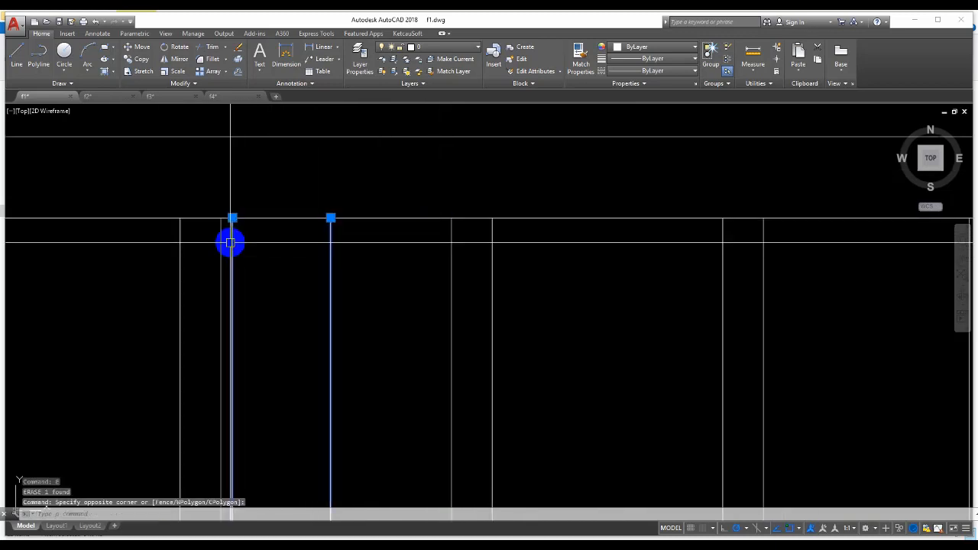
{"action": "type", "text": "e"}
{"action": "key", "text": "Return"}
{"action": "scroll", "coordinate": [320, 230], "scroll_direction": "down", "scroll_amount": 4}
Check the baluster spacing along the top rail of the fourth elevation's balcony with the Distance tool.
{"action": "type", "text": "di"}
{"action": "key", "text": "Return"}
{"action": "scroll", "coordinate": [327, 228], "scroll_direction": "up", "scroll_amount": 3}
{"action": "left_click", "coordinate": [375, 228]}
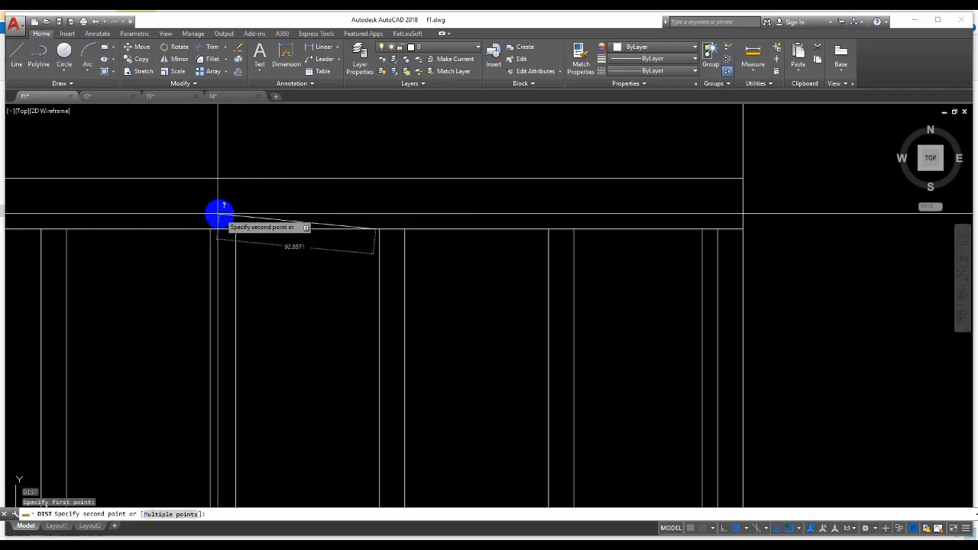
{"action": "scroll", "coordinate": [327, 225], "scroll_direction": "down", "scroll_amount": 4}
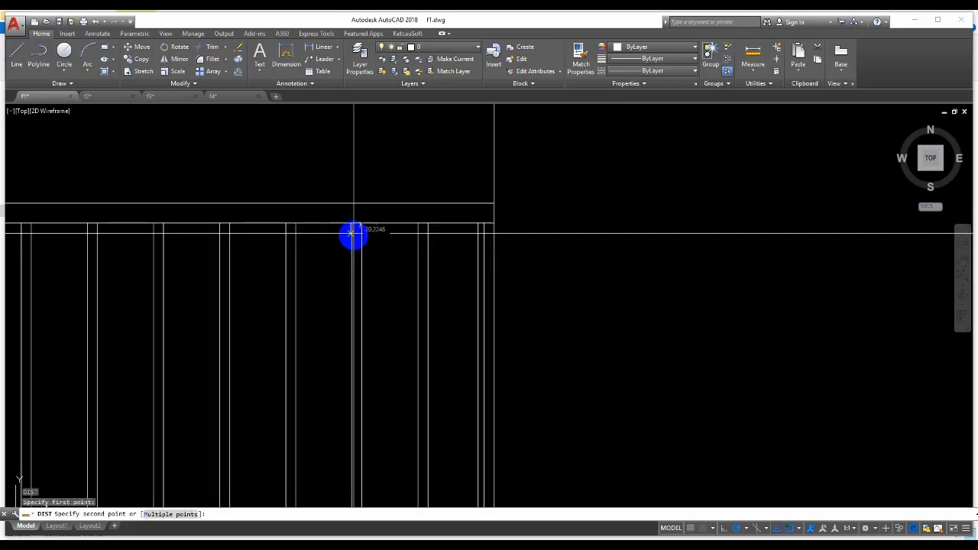
{"action": "key", "text": "Escape"}
{"action": "key", "text": "Return"}
{"action": "scroll", "coordinate": [352, 231], "scroll_direction": "up", "scroll_amount": 5}
{"action": "left_click", "coordinate": [342, 200]}
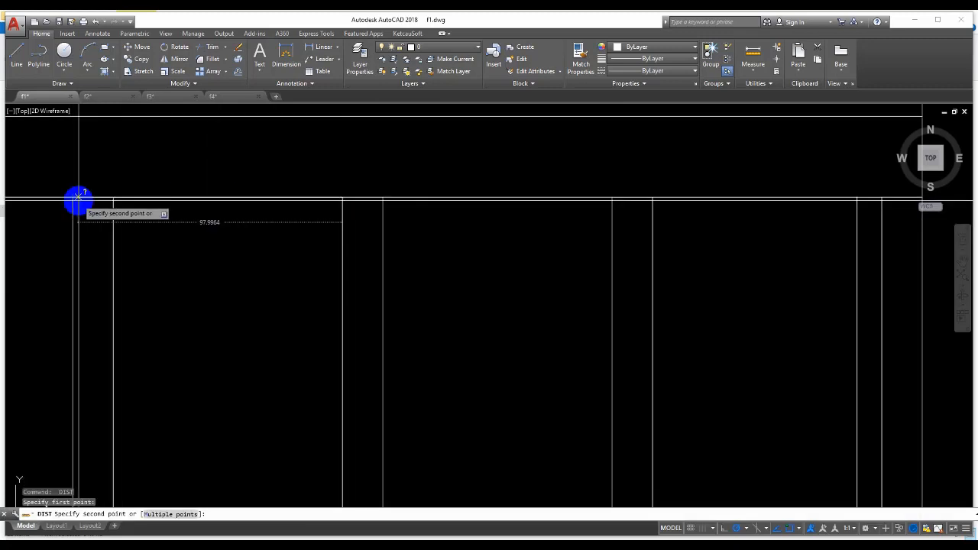
{"action": "key", "text": "Escape"}
{"action": "scroll", "coordinate": [458, 308], "scroll_direction": "down", "scroll_amount": 6}
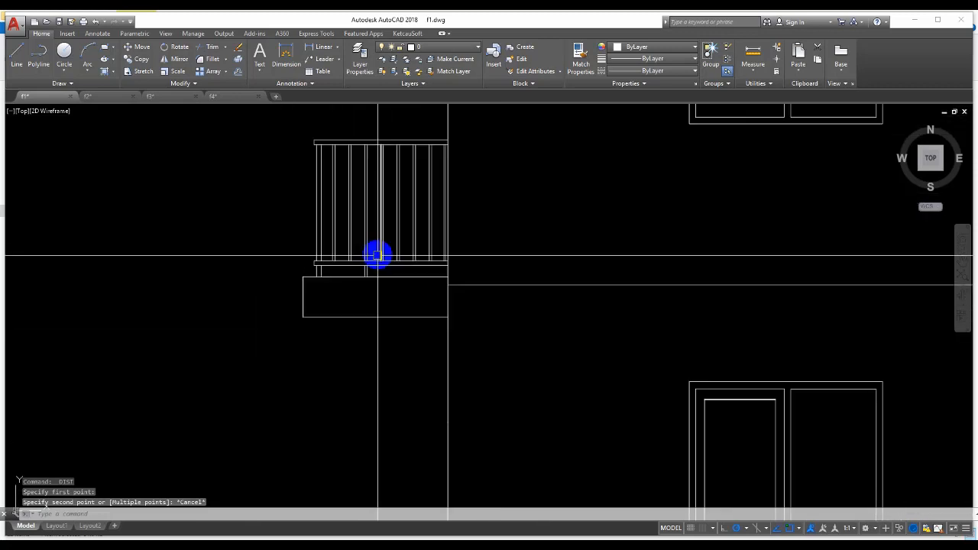
Examine the fourth elevation's base and ground lines, including the planter beside its left wall.
{"action": "scroll", "coordinate": [384, 304], "scroll_direction": "down", "scroll_amount": 4}
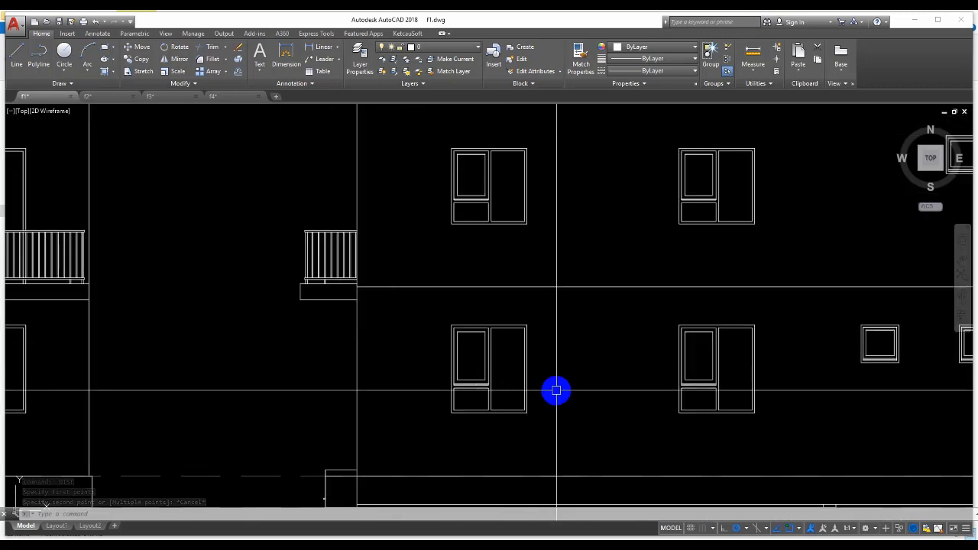
{"action": "scroll", "coordinate": [527, 351], "scroll_direction": "down", "scroll_amount": 4}
{"action": "scroll", "coordinate": [479, 250], "scroll_direction": "up", "scroll_amount": 2}
{"action": "middle_click_drag", "start_coordinate": [587, 395], "coordinate": [540, 274]}
{"action": "scroll", "coordinate": [301, 344], "scroll_direction": "up", "scroll_amount": 6}
{"action": "middle_click_drag", "start_coordinate": [324, 296], "coordinate": [267, 316]}
{"action": "scroll", "coordinate": [260, 316], "scroll_direction": "down", "scroll_amount": 2}
{"action": "middle_click_drag", "start_coordinate": [538, 363], "coordinate": [406, 361]}
{"action": "scroll", "coordinate": [307, 363], "scroll_direction": "down", "scroll_amount": 3}
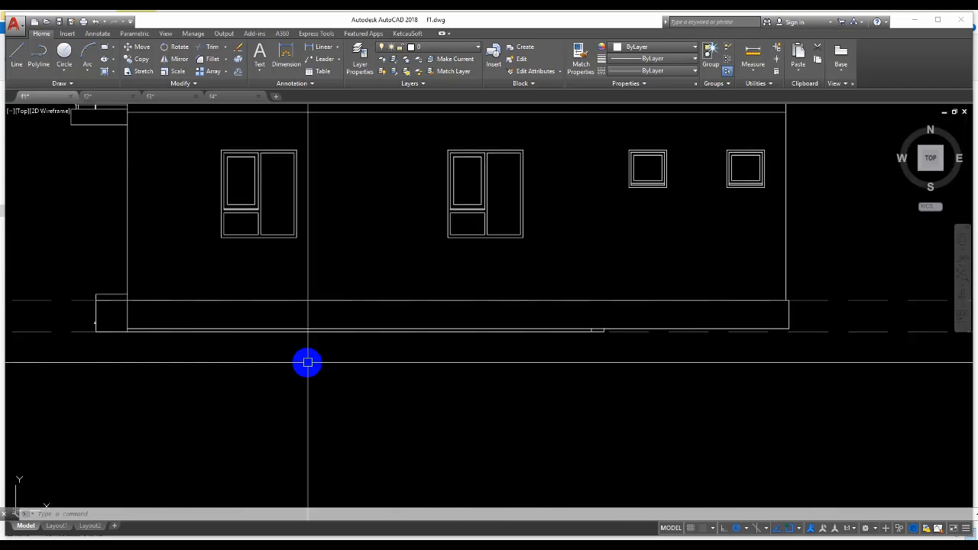
{"action": "scroll", "coordinate": [309, 364], "scroll_direction": "up", "scroll_amount": 5}
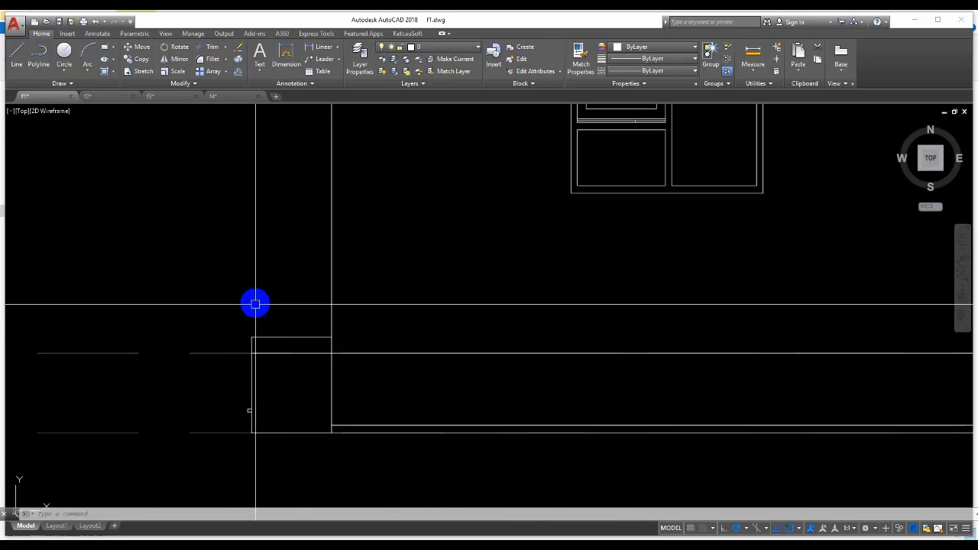
{"action": "left_click", "coordinate": [286, 352]}
{"action": "scroll", "coordinate": [332, 258], "scroll_direction": "down", "scroll_amount": 1}
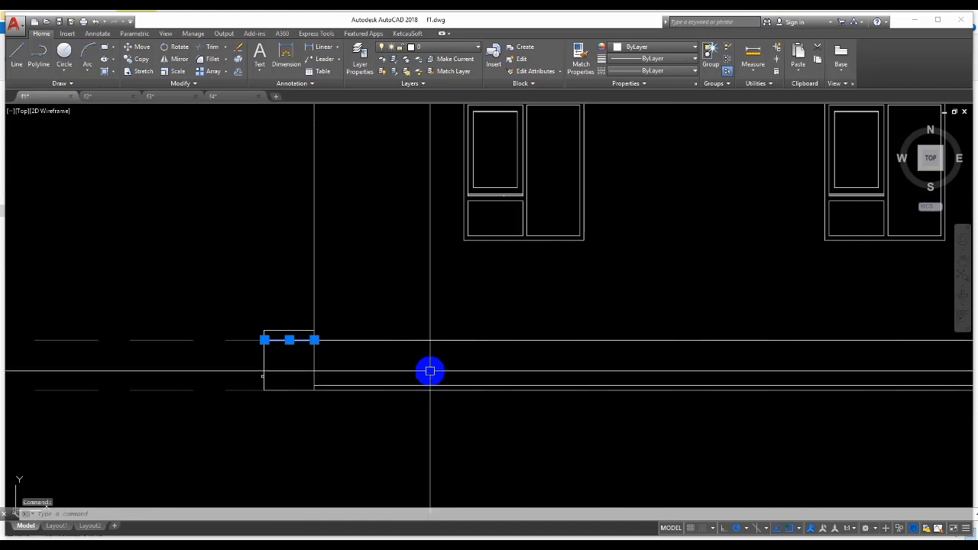
{"action": "key", "text": "Escape"}
{"action": "key", "text": "Escape"}
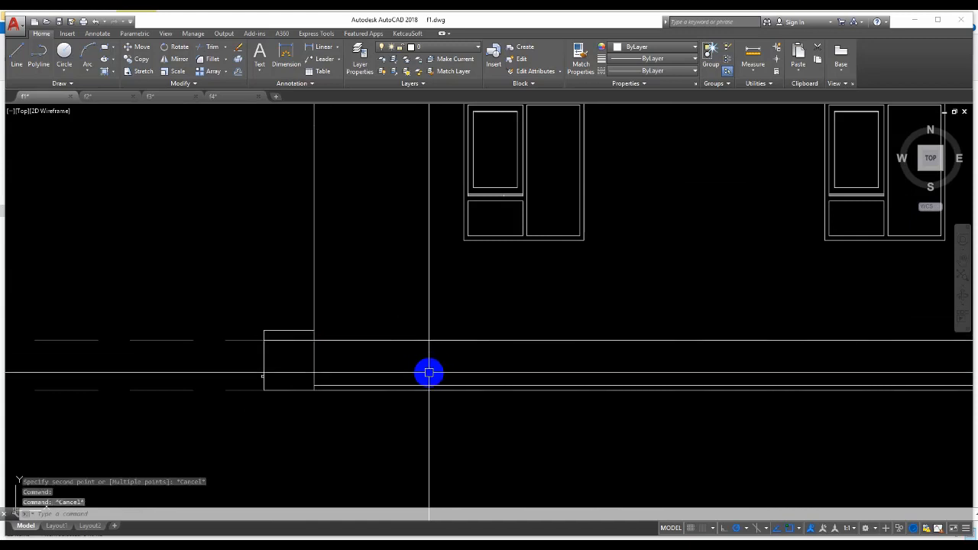
{"action": "scroll", "coordinate": [428, 372], "scroll_direction": "down", "scroll_amount": 4}
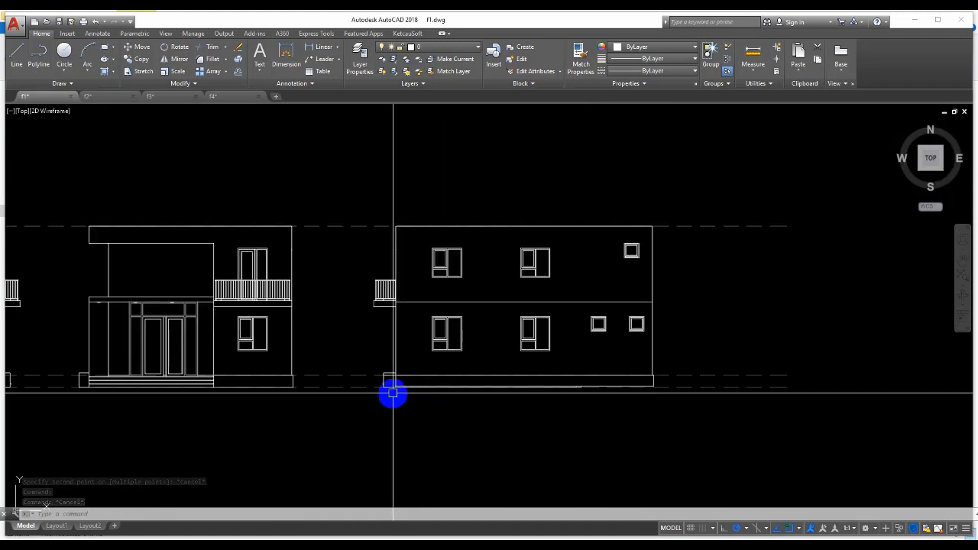
{"action": "scroll", "coordinate": [393, 392], "scroll_direction": "up", "scroll_amount": 3}
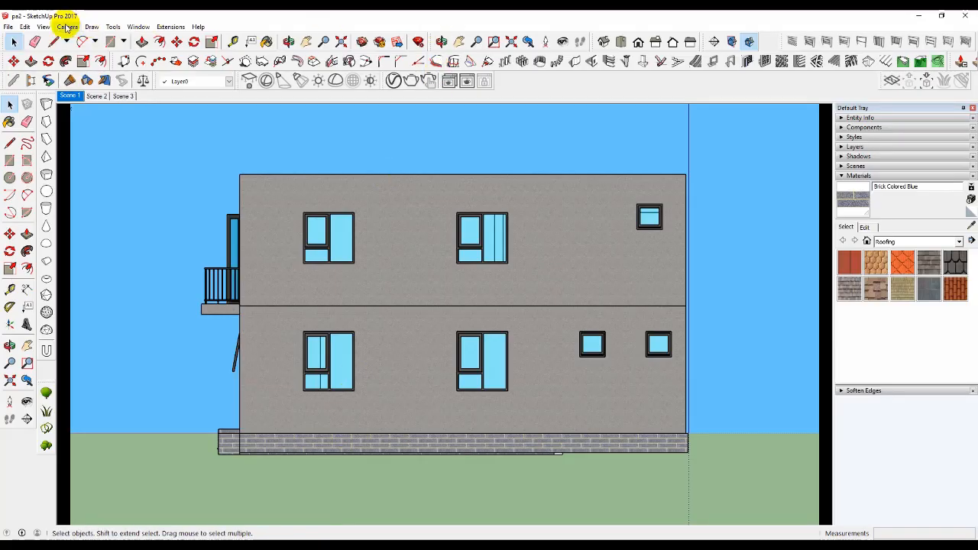
Show the SketchUp house model in perspective from an isometric direction and examine the brick planter at the front corner.
{"action": "left_click", "coordinate": [67, 28]}
{"action": "left_click", "coordinate": [87, 87]}
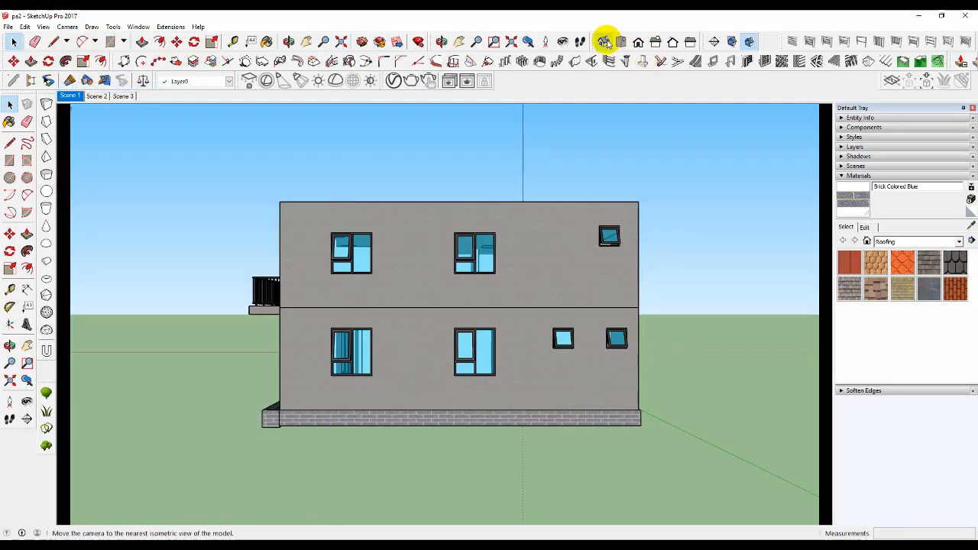
{"action": "left_click", "coordinate": [603, 41]}
{"action": "middle_click_drag", "start_coordinate": [370, 456], "coordinate": [382, 416]}
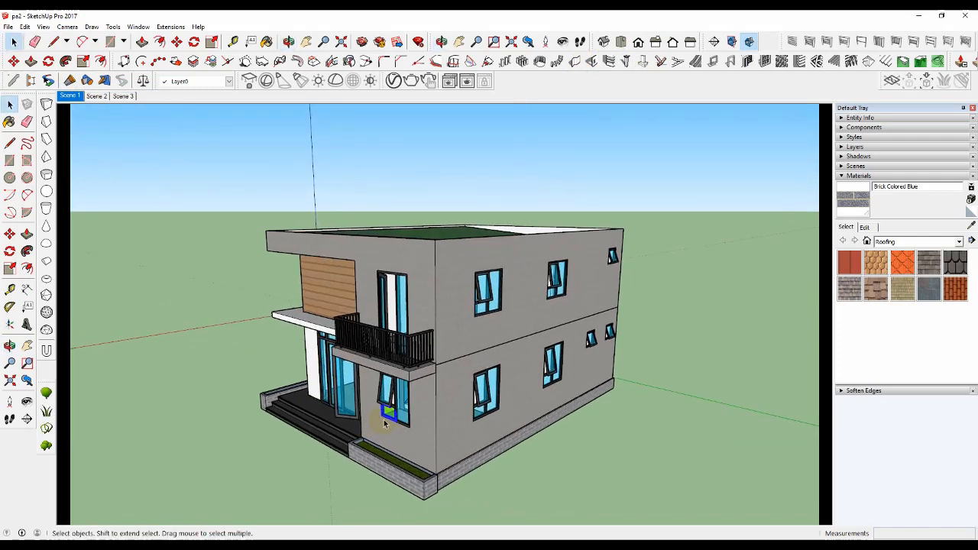
{"action": "scroll", "coordinate": [451, 489], "scroll_direction": "up", "scroll_amount": 4}
{"action": "middle_click_drag", "start_coordinate": [451, 491], "coordinate": [431, 450]}
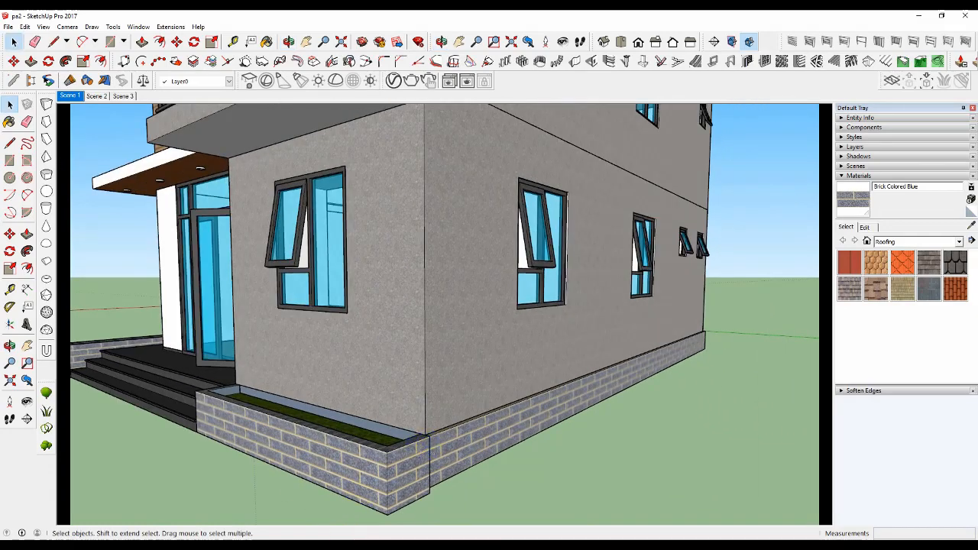
Switch back to AutoCAD and examine the upper horizontal lines of the planter on the fourth elevation.
{"action": "left_click", "coordinate": [304, 537]}
{"action": "left_click", "coordinate": [218, 510]}
{"action": "scroll", "coordinate": [371, 319], "scroll_direction": "down", "scroll_amount": 3}
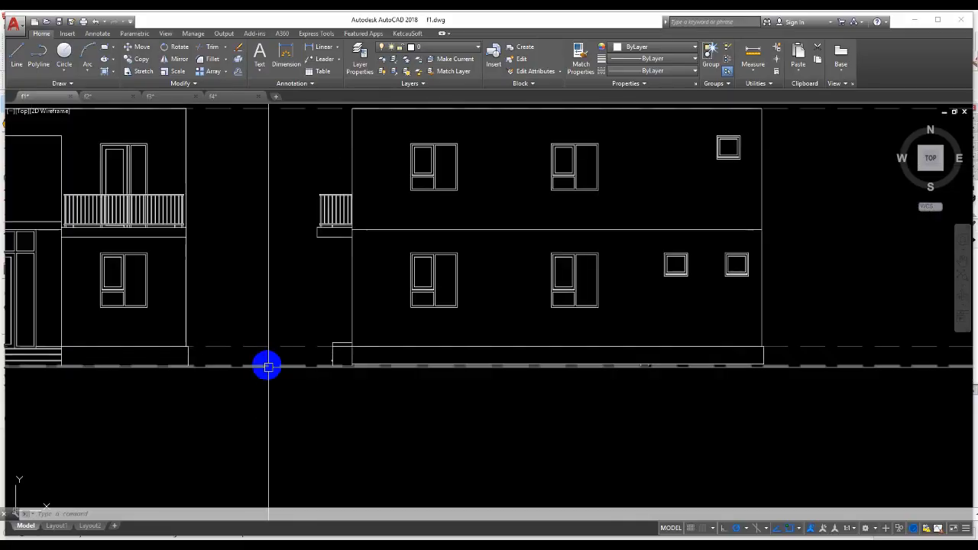
{"action": "scroll", "coordinate": [329, 348], "scroll_direction": "up", "scroll_amount": 6}
{"action": "left_click", "coordinate": [388, 341]}
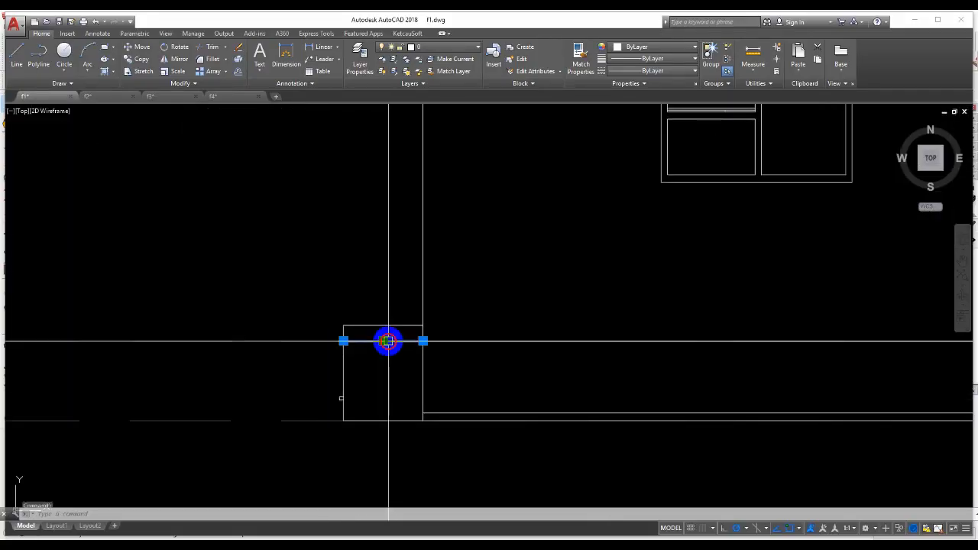
{"action": "key", "text": "Escape"}
{"action": "left_click", "coordinate": [395, 327]}
{"action": "scroll", "coordinate": [397, 320], "scroll_direction": "up", "scroll_amount": 5}
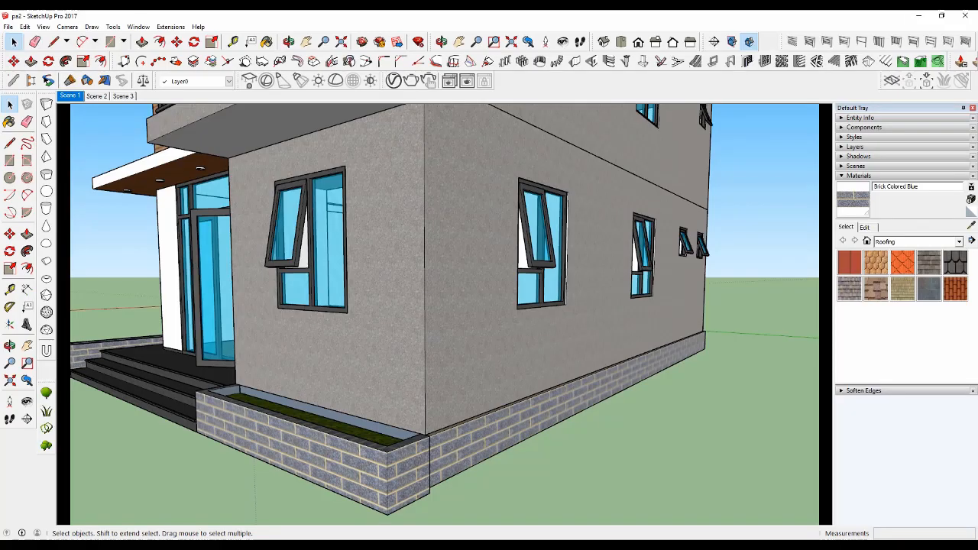
Examine the planter corner against the side wall's brick base in SketchUp, and return to AutoCAD.
{"action": "mouse_move", "coordinate": [280, 453]}
{"action": "middle_mouse_down"}
{"action": "mouse_move", "coordinate": [360, 401]}
{"action": "mouse_move", "coordinate": [283, 321]}
{"action": "mouse_move", "coordinate": [212, 367]}
{"action": "mouse_move", "coordinate": [212, 384]}
{"action": "middle_mouse_up"}
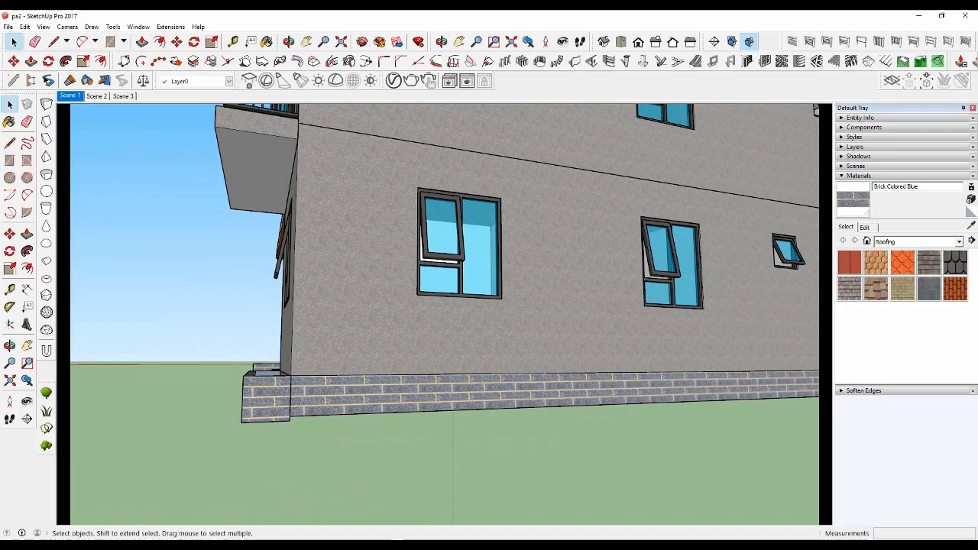
{"action": "mouse_move", "coordinate": [339, 543]}
{"action": "left_click", "coordinate": [172, 505]}
{"action": "key", "text": "Escape"}
Erase a stray line in the thin strip beneath the fourth elevation's base.
{"action": "scroll", "coordinate": [326, 308], "scroll_direction": "down", "scroll_amount": 4}
{"action": "scroll", "coordinate": [249, 327], "scroll_direction": "down", "scroll_amount": 4}
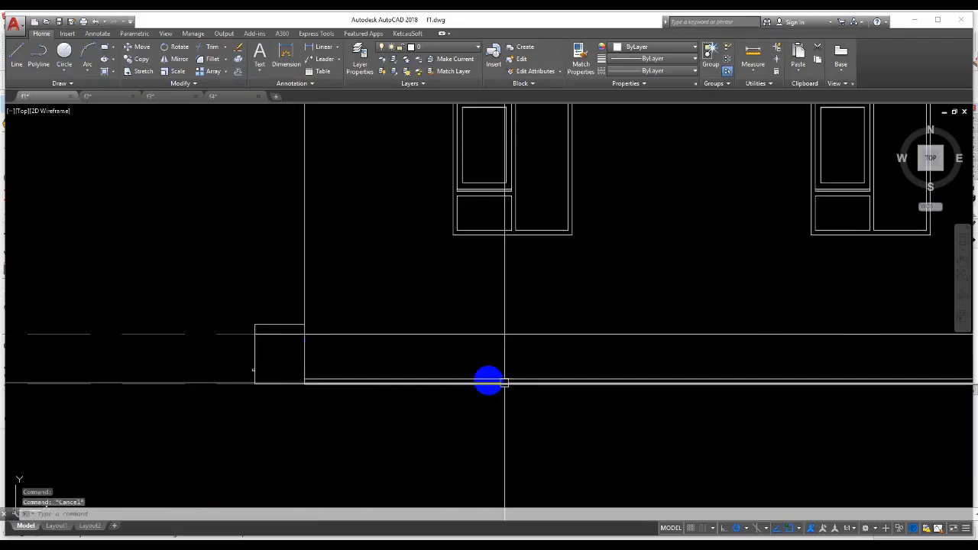
{"action": "scroll", "coordinate": [369, 395], "scroll_direction": "down", "scroll_amount": 3}
{"action": "scroll", "coordinate": [705, 371], "scroll_direction": "up", "scroll_amount": 5}
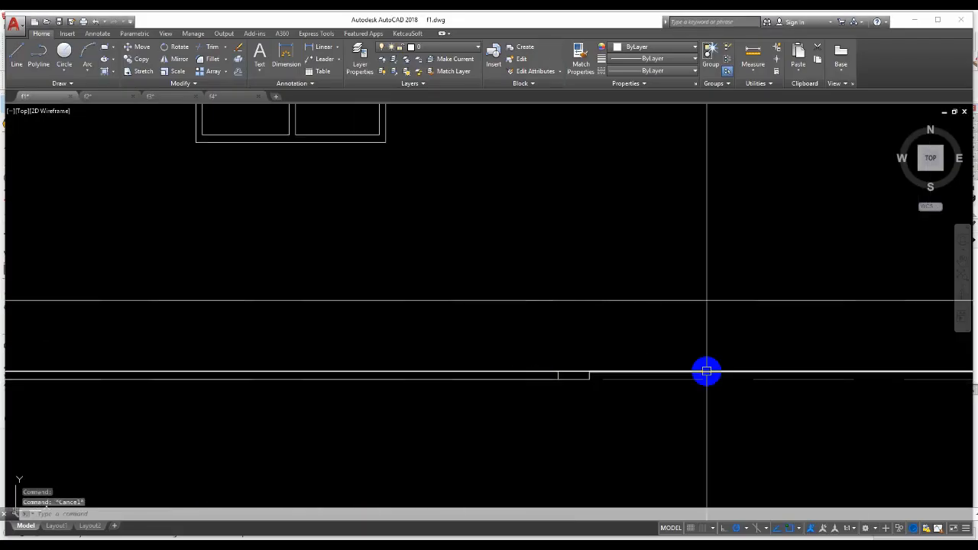
{"action": "left_click", "coordinate": [340, 363]}
{"action": "scroll", "coordinate": [336, 364], "scroll_direction": "down", "scroll_amount": 4}
{"action": "type", "text": "e"}
{"action": "key", "text": "space"}
{"action": "scroll", "coordinate": [673, 372], "scroll_direction": "up", "scroll_amount": 3}
Stretch the bottom edge of the fourth elevation's base down to the planter's lower corner on the ground line.
{"action": "left_click", "coordinate": [682, 363]}
{"action": "scroll", "coordinate": [682, 364], "scroll_direction": "down", "scroll_amount": 4}
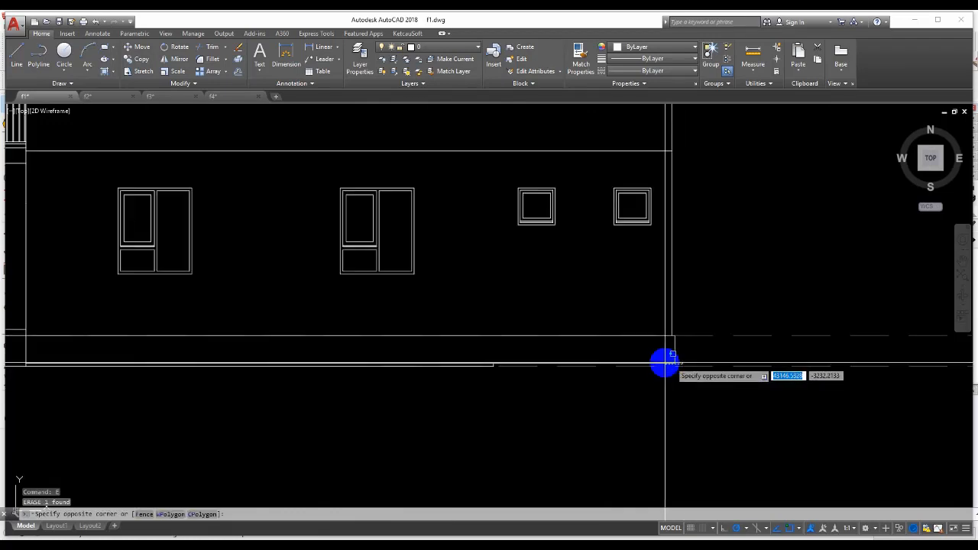
{"action": "scroll", "coordinate": [665, 363], "scroll_direction": "down", "scroll_amount": 2}
{"action": "scroll", "coordinate": [445, 343], "scroll_direction": "up", "scroll_amount": 2}
{"action": "left_click", "coordinate": [107, 350]}
{"action": "type", "text": "S"}
{"action": "key", "text": "Return"}
{"action": "scroll", "coordinate": [119, 371], "scroll_direction": "up", "scroll_amount": 4}
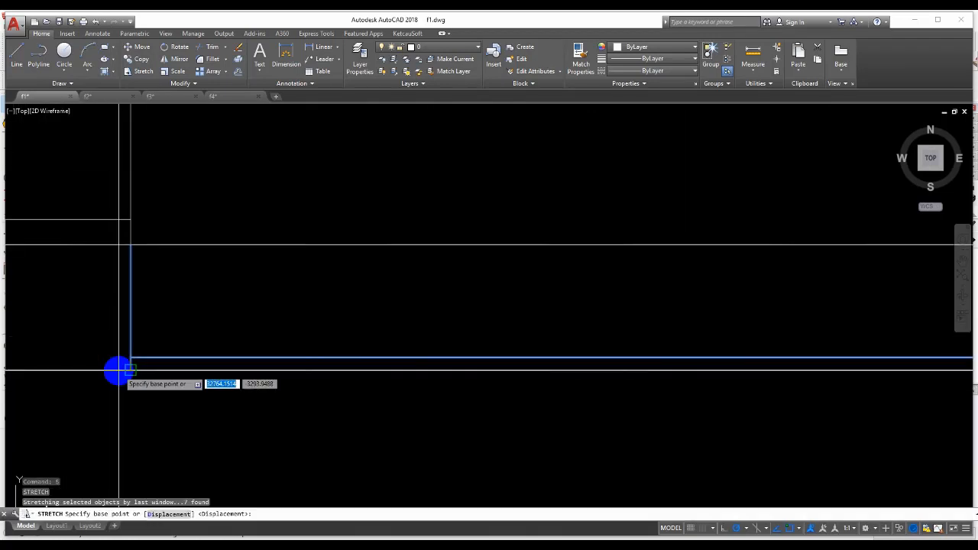
{"action": "left_click", "coordinate": [129, 355]}
{"action": "left_click", "coordinate": [131, 371]}
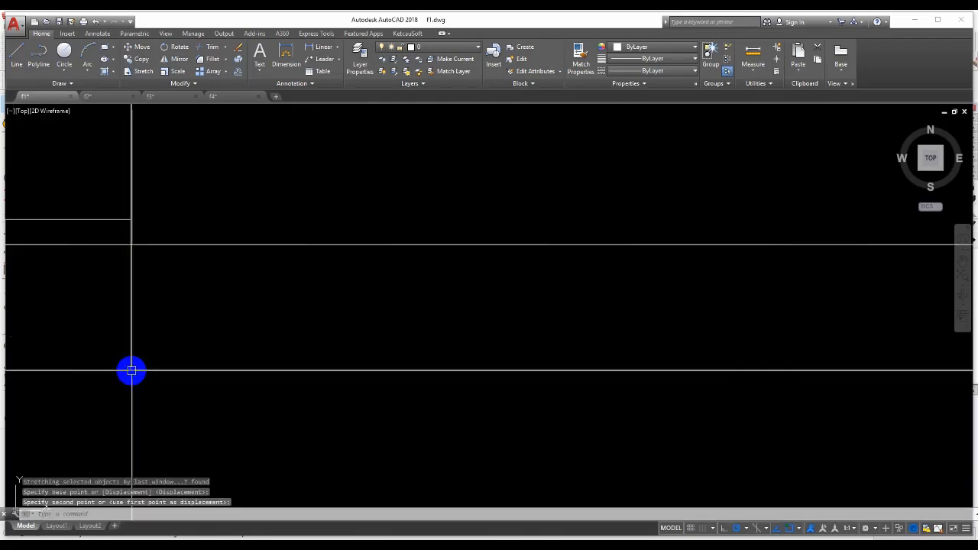
Look over the fourth elevation's base and the third elevation's balcony railing for remaining stray lines.
{"action": "scroll", "coordinate": [227, 398], "scroll_direction": "down", "scroll_amount": 3}
{"action": "scroll", "coordinate": [593, 362], "scroll_direction": "up", "scroll_amount": 6}
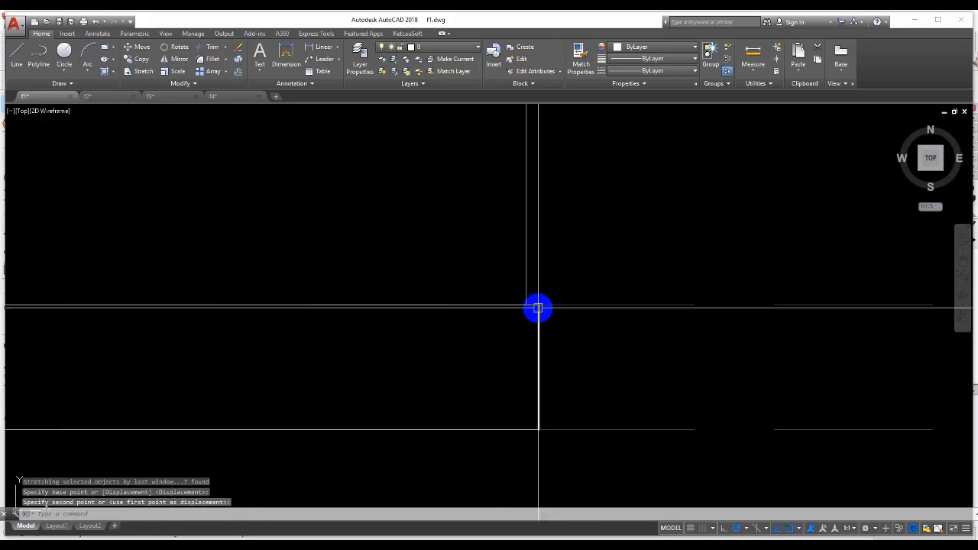
{"action": "scroll", "coordinate": [543, 377], "scroll_direction": "down", "scroll_amount": 7}
{"action": "scroll", "coordinate": [512, 346], "scroll_direction": "up", "scroll_amount": 3}
{"action": "middle_click_drag", "start_coordinate": [511, 346], "coordinate": [593, 329]}
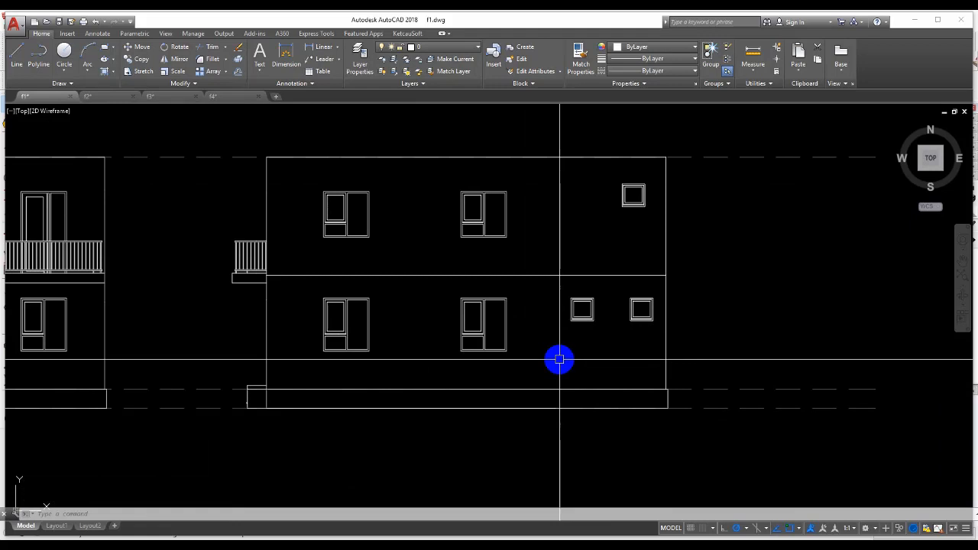
{"action": "scroll", "coordinate": [559, 359], "scroll_direction": "down", "scroll_amount": 2}
{"action": "scroll", "coordinate": [404, 334], "scroll_direction": "down", "scroll_amount": 3}
{"action": "middle_click_drag", "start_coordinate": [404, 334], "coordinate": [513, 328]}
{"action": "scroll", "coordinate": [384, 365], "scroll_direction": "up", "scroll_amount": 2}
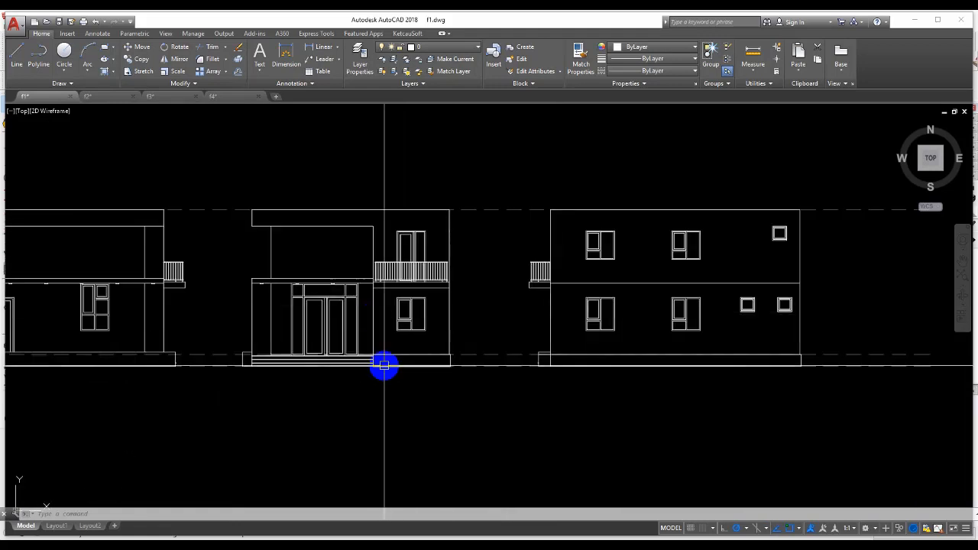
{"action": "scroll", "coordinate": [383, 365], "scroll_direction": "up", "scroll_amount": 3}
{"action": "scroll", "coordinate": [406, 323], "scroll_direction": "up", "scroll_amount": 3}
{"action": "middle_click_drag", "start_coordinate": [423, 277], "coordinate": [426, 330]}
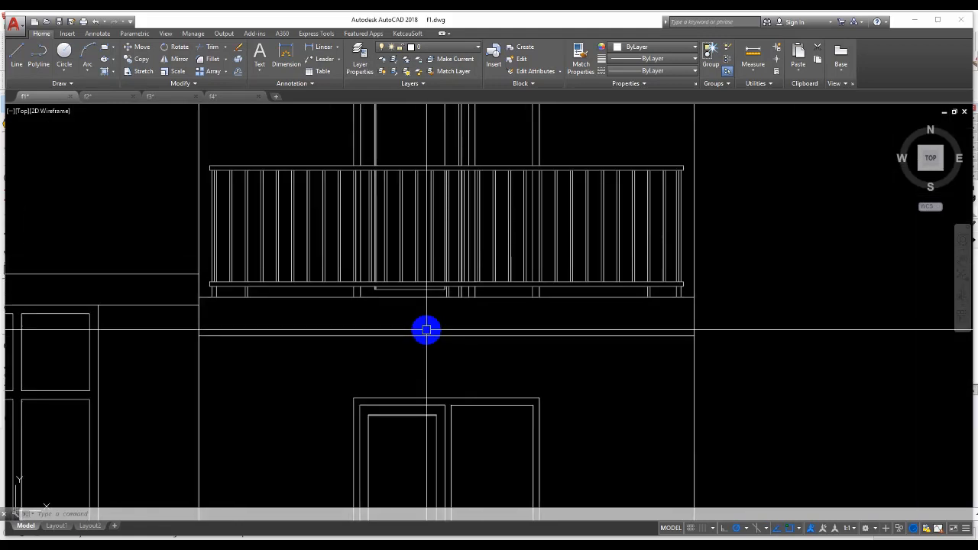
Erase the extra horizontal line beneath the sash in the fourth elevation's upper-floor window nearest the left wall.
{"action": "scroll", "coordinate": [426, 330], "scroll_direction": "down", "scroll_amount": 3}
{"action": "scroll", "coordinate": [539, 237], "scroll_direction": "up", "scroll_amount": 4}
{"action": "scroll", "coordinate": [542, 309], "scroll_direction": "up", "scroll_amount": 2}
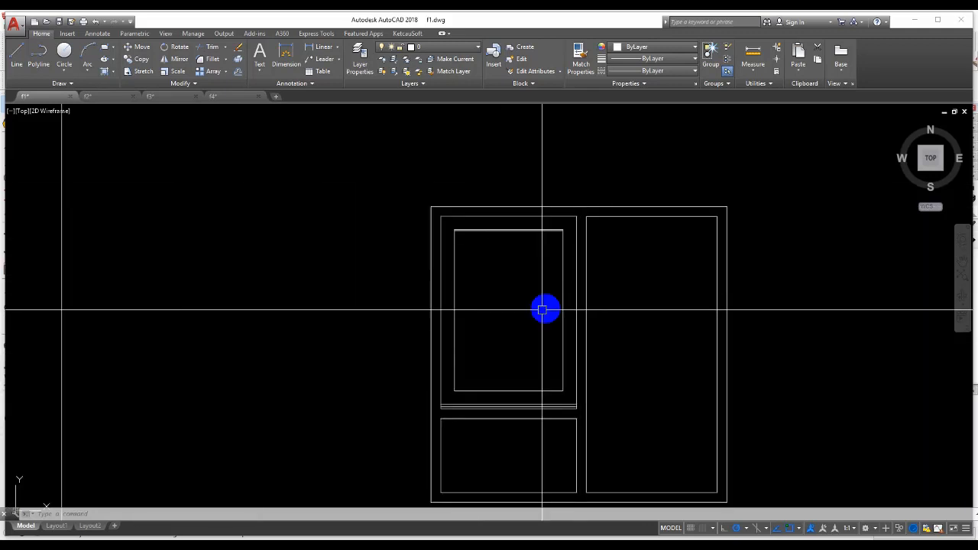
{"action": "scroll", "coordinate": [528, 408], "scroll_direction": "up", "scroll_amount": 2}
{"action": "middle_click_drag", "start_coordinate": [528, 408], "coordinate": [515, 341]}
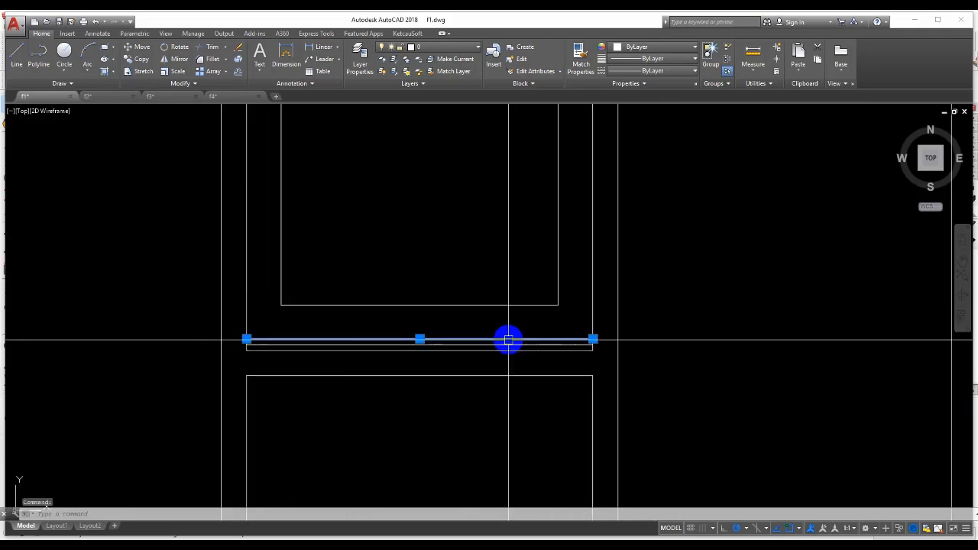
{"action": "scroll", "coordinate": [382, 283], "scroll_direction": "down", "scroll_amount": 5}
{"action": "scroll", "coordinate": [611, 281], "scroll_direction": "up", "scroll_amount": 5}
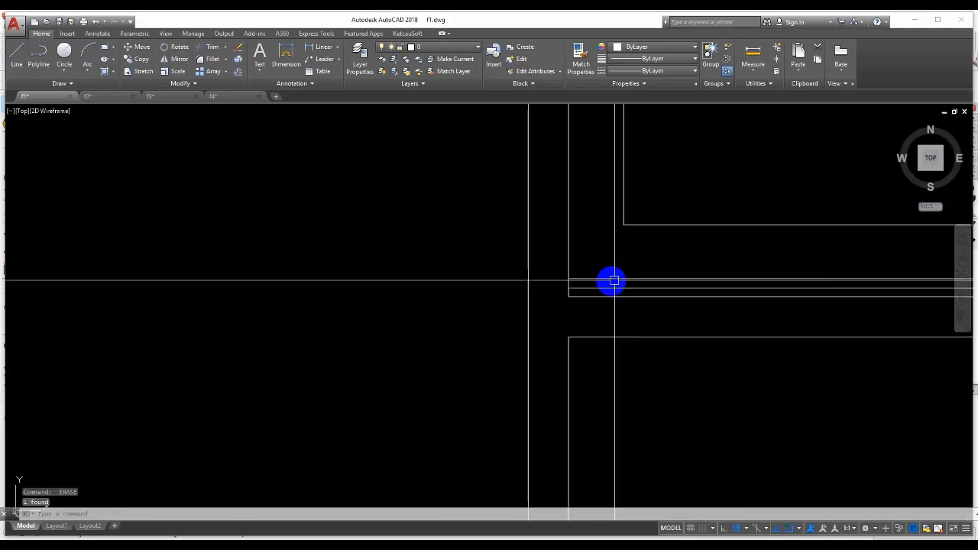
Erase the extra horizontal line just under the sash frame's top edge in the fourth elevation's small upper-floor window.
{"action": "scroll", "coordinate": [422, 306], "scroll_direction": "down", "scroll_amount": 5}
{"action": "scroll", "coordinate": [406, 188], "scroll_direction": "up", "scroll_amount": 5}
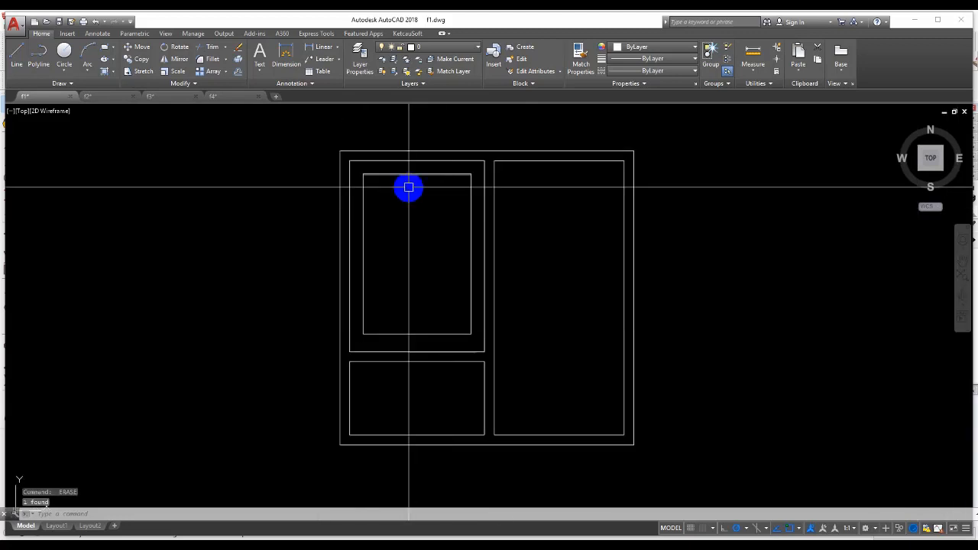
{"action": "scroll", "coordinate": [409, 160], "scroll_direction": "down", "scroll_amount": 5}
{"action": "scroll", "coordinate": [375, 255], "scroll_direction": "up", "scroll_amount": 5}
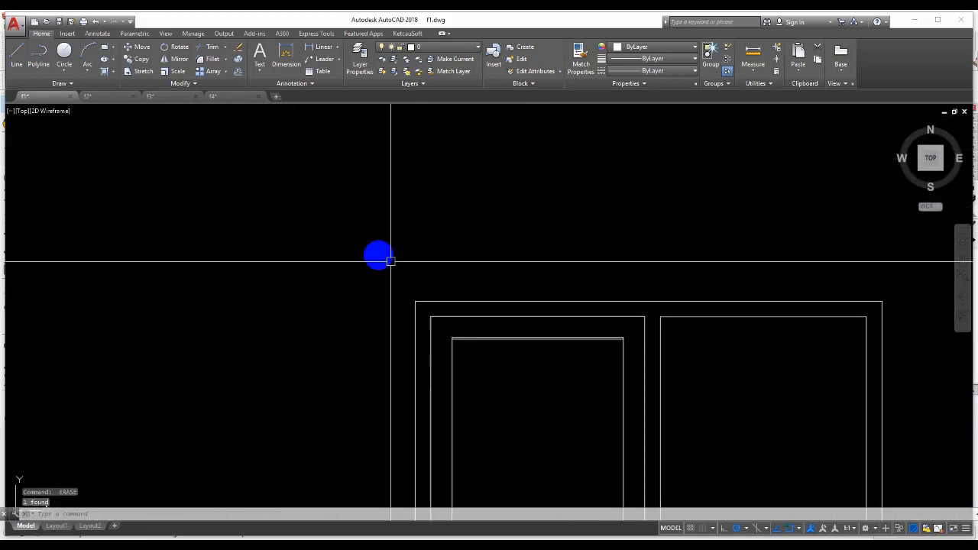
{"action": "scroll", "coordinate": [229, 252], "scroll_direction": "down", "scroll_amount": 5}
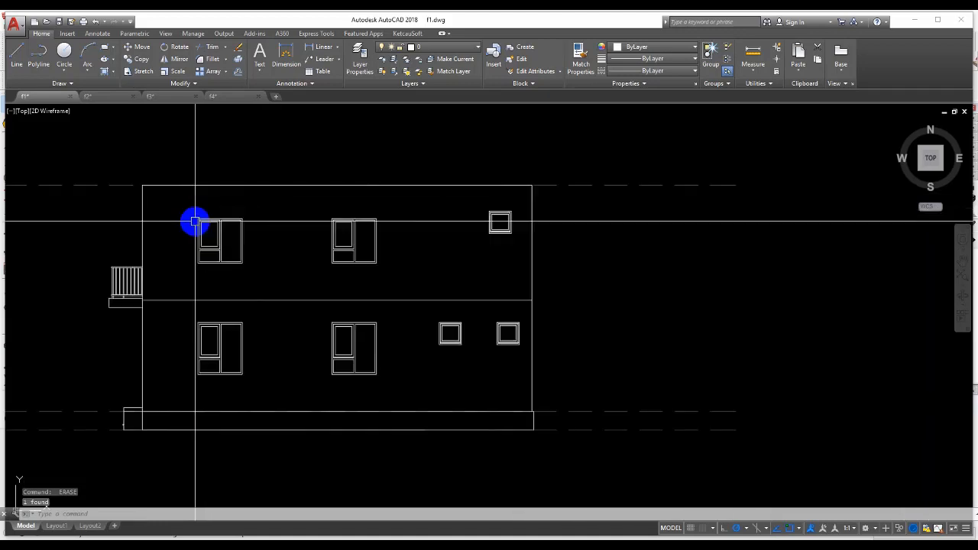
{"action": "scroll", "coordinate": [583, 231], "scroll_direction": "up", "scroll_amount": 5}
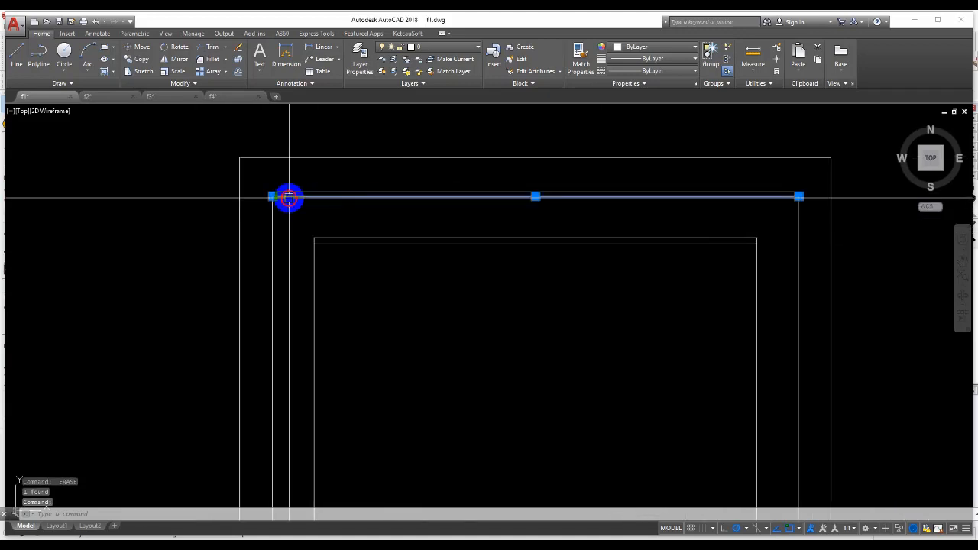
{"action": "key", "text": "Delete"}
Erase the extra horizontal lines above the sash frame's bottom edge in the small upper-floor window.
{"action": "scroll", "coordinate": [336, 244], "scroll_direction": "down", "scroll_amount": 5}
{"action": "scroll", "coordinate": [382, 339], "scroll_direction": "up", "scroll_amount": 5}
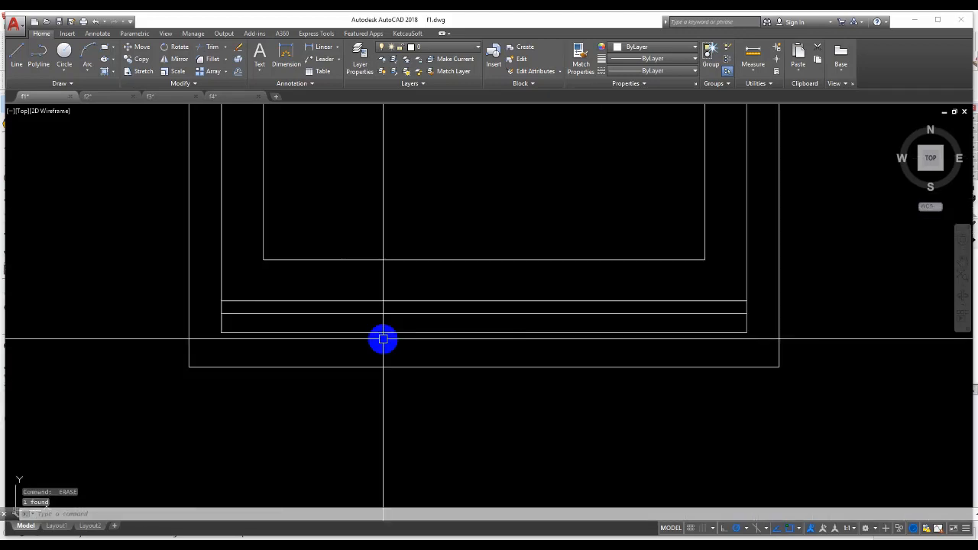
{"action": "left_click", "coordinate": [240, 301]}
{"action": "key", "text": "Delete"}
{"action": "scroll", "coordinate": [304, 310], "scroll_direction": "down", "scroll_amount": 5}
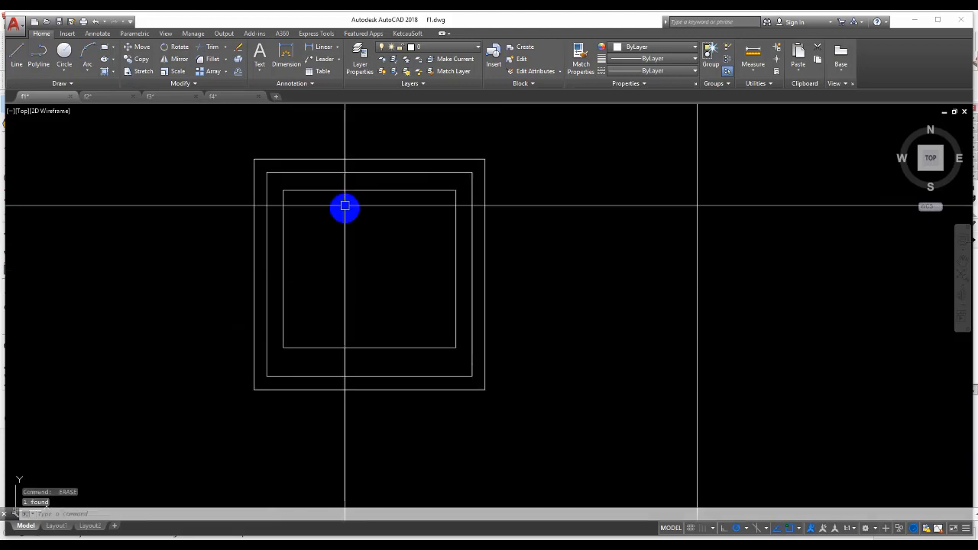
Measure the gap between the pane's left edge and the sash frame in the small upper-floor window.
{"action": "type", "text": "dist"}
{"action": "key", "text": "Return"}
{"action": "left_click", "coordinate": [284, 190]}
{"action": "scroll", "coordinate": [261, 190], "scroll_direction": "up", "scroll_amount": 6}
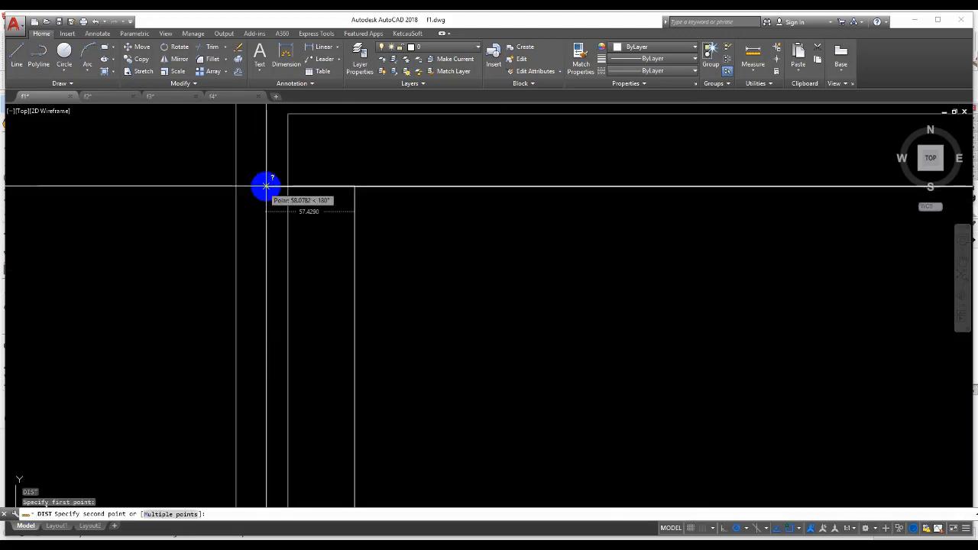
{"action": "key", "text": "Escape"}
{"action": "scroll", "coordinate": [248, 163], "scroll_direction": "down", "scroll_amount": 6}
{"action": "middle_click_drag", "start_coordinate": [428, 251], "coordinate": [433, 236]}
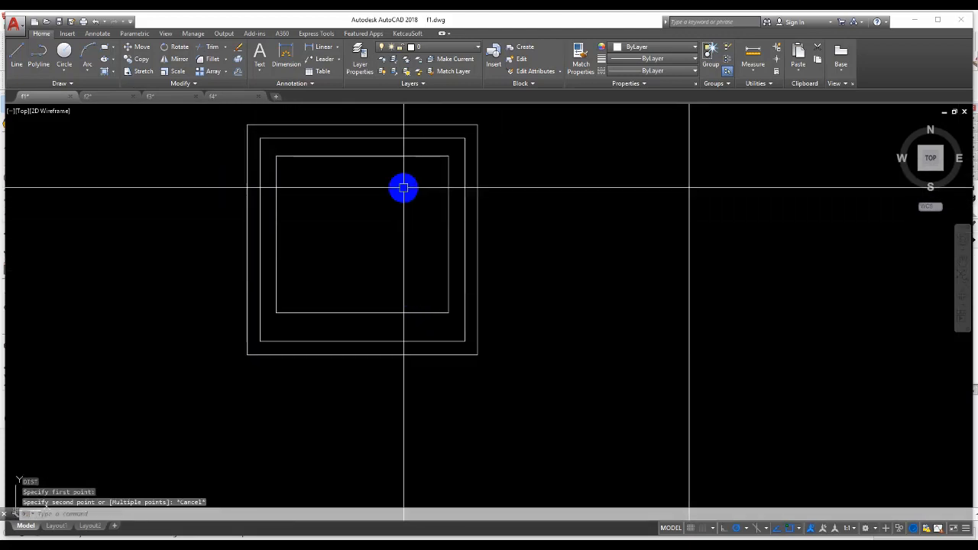
Measure the gaps around the pane's upper-right and lower-right corners in the small upper-floor window.
{"action": "middle_click_drag", "start_coordinate": [404, 188], "coordinate": [400, 238]}
{"action": "type", "text": "di"}
{"action": "key", "text": "Return"}
{"action": "scroll", "coordinate": [423, 197], "scroll_direction": "up", "scroll_amount": 5}
{"action": "left_click", "coordinate": [476, 223]}
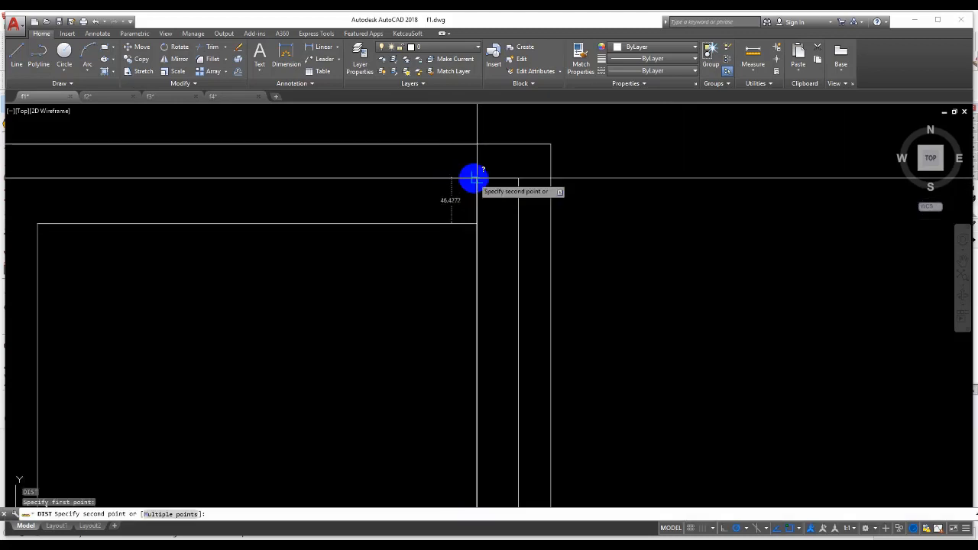
{"action": "key", "text": "Escape"}
{"action": "scroll", "coordinate": [474, 178], "scroll_direction": "down", "scroll_amount": 6}
{"action": "scroll", "coordinate": [477, 274], "scroll_direction": "up", "scroll_amount": 6}
{"action": "type", "text": "di"}
{"action": "key", "text": "Return"}
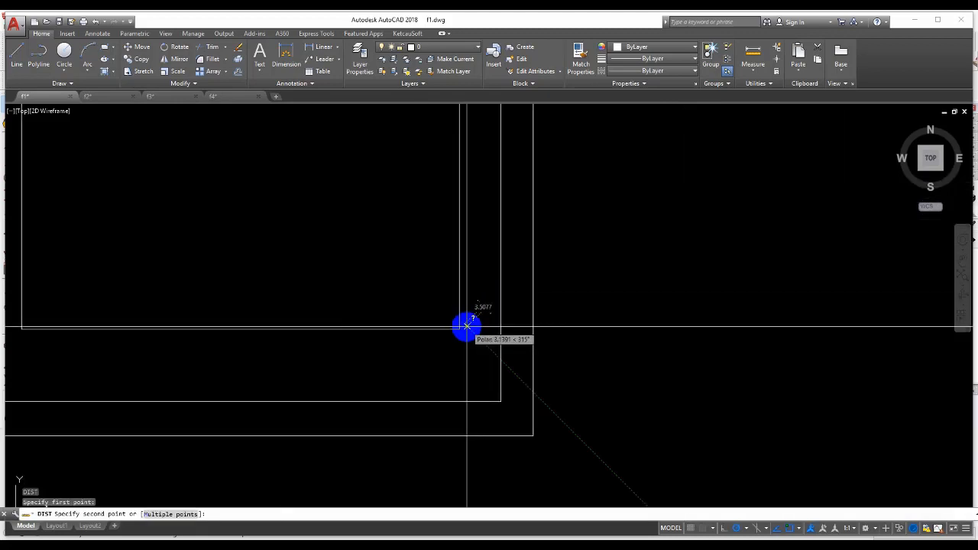
{"action": "key", "text": "Escape"}
{"action": "scroll", "coordinate": [535, 266], "scroll_direction": "down", "scroll_amount": 5}
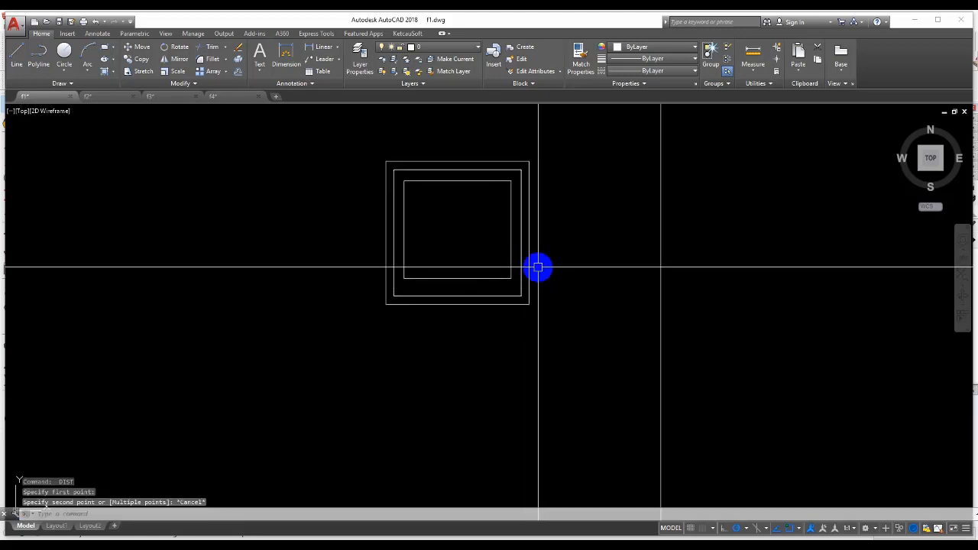
{"action": "scroll", "coordinate": [631, 286], "scroll_direction": "up", "scroll_amount": 5}
{"action": "left_click", "coordinate": [696, 296]}
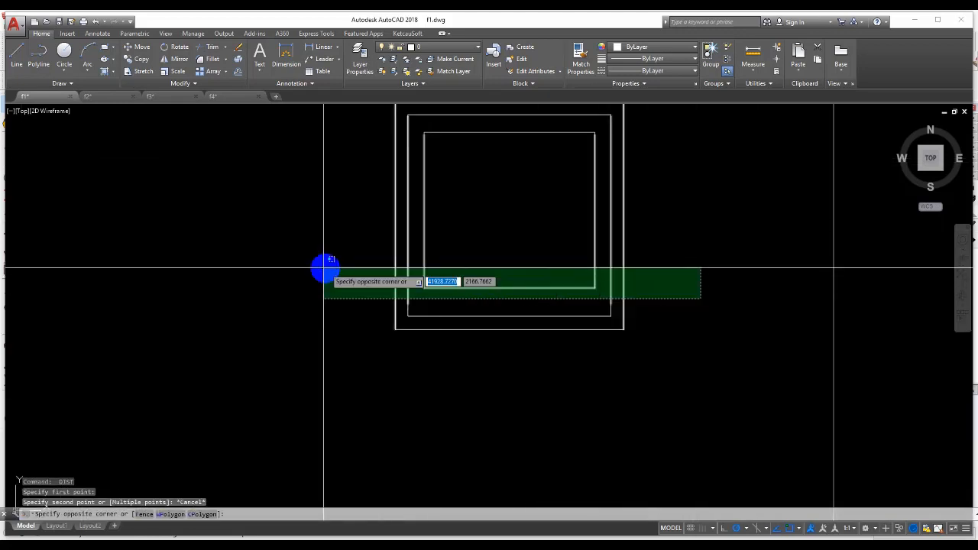
{"action": "left_click", "coordinate": [323, 268]}
{"action": "type", "text": "s"}
{"action": "key", "text": "Return"}
{"action": "scroll", "coordinate": [520, 323], "scroll_direction": "up", "scroll_amount": 4}
{"action": "left_click", "coordinate": [477, 234]}
{"action": "right_click", "coordinate": [474, 269], "text": "shift"}
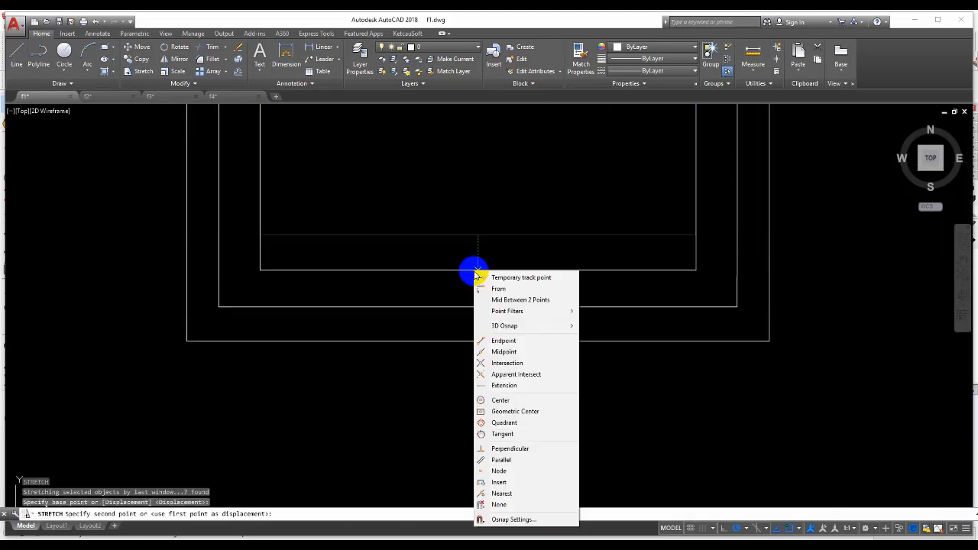
{"action": "key", "text": "d"}
{"action": "key", "text": "Escape"}
{"action": "scroll", "coordinate": [473, 306], "scroll_direction": "down", "scroll_amount": 5}
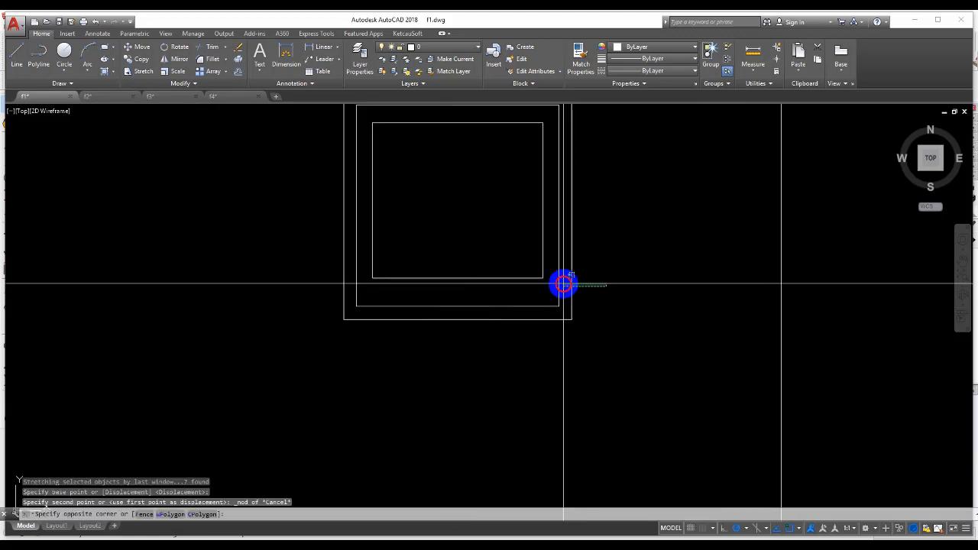
Stretch the pane's bottom edge down to 42 units above the sash frame's bottom edge in the small upper-floor window.
{"action": "left_click", "coordinate": [258, 245]}
{"action": "type", "text": "s"}
{"action": "key", "text": "Return"}
{"action": "scroll", "coordinate": [461, 276], "scroll_direction": "up", "scroll_amount": 4}
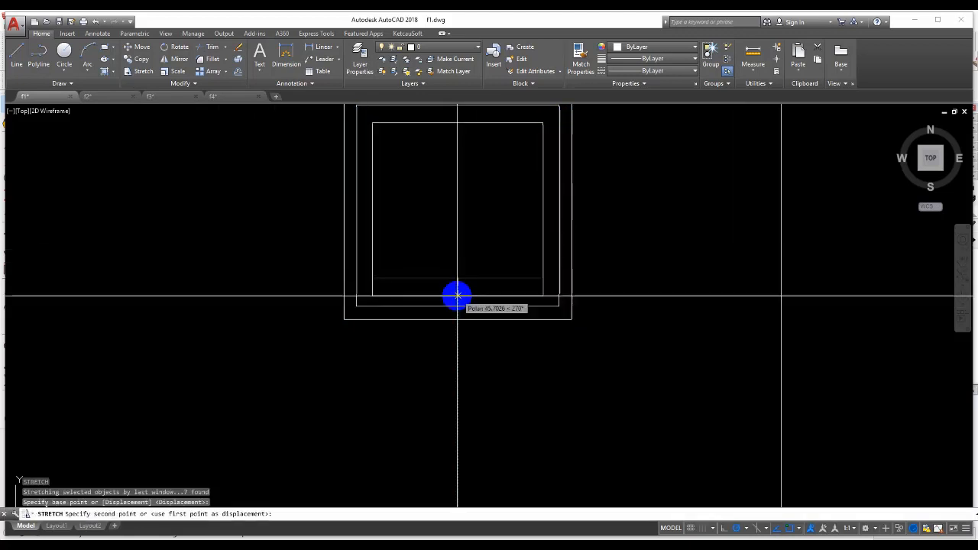
{"action": "right_click", "coordinate": [458, 297], "text": "shift"}
{"action": "key", "text": "f"}
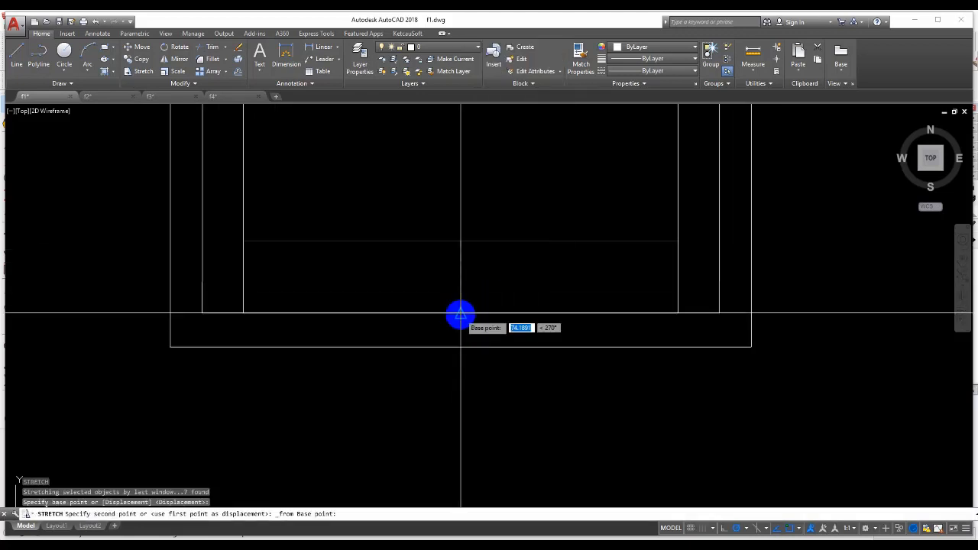
{"action": "key", "text": "Return"}
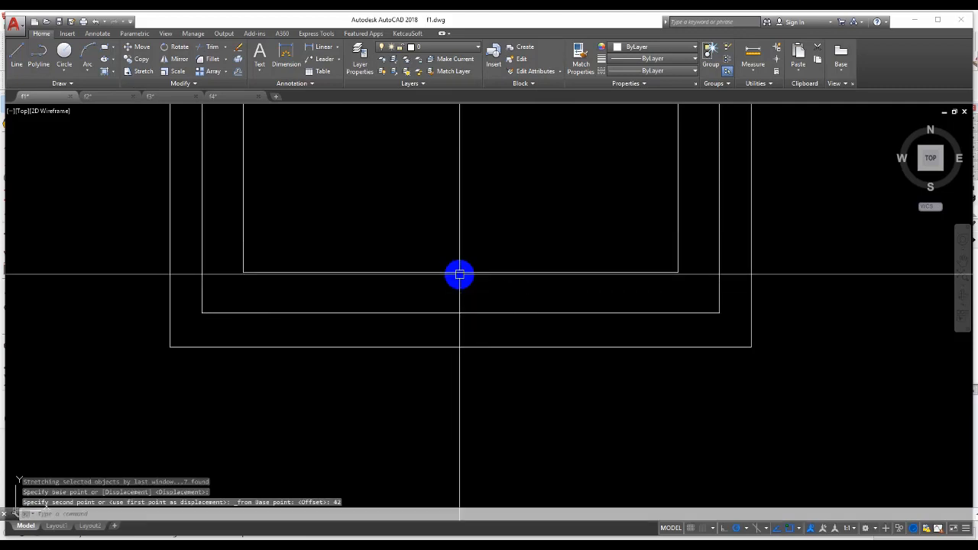
Erase the extra lines along the sash frame's top and bottom in the small lower-floor window nearest the right wall.
{"action": "scroll", "coordinate": [422, 216], "scroll_direction": "down", "scroll_amount": 5}
{"action": "middle_click_drag", "start_coordinate": [421, 416], "coordinate": [430, 278]}
{"action": "scroll", "coordinate": [317, 324], "scroll_direction": "up", "scroll_amount": 2}
{"action": "scroll", "coordinate": [309, 321], "scroll_direction": "up", "scroll_amount": 4}
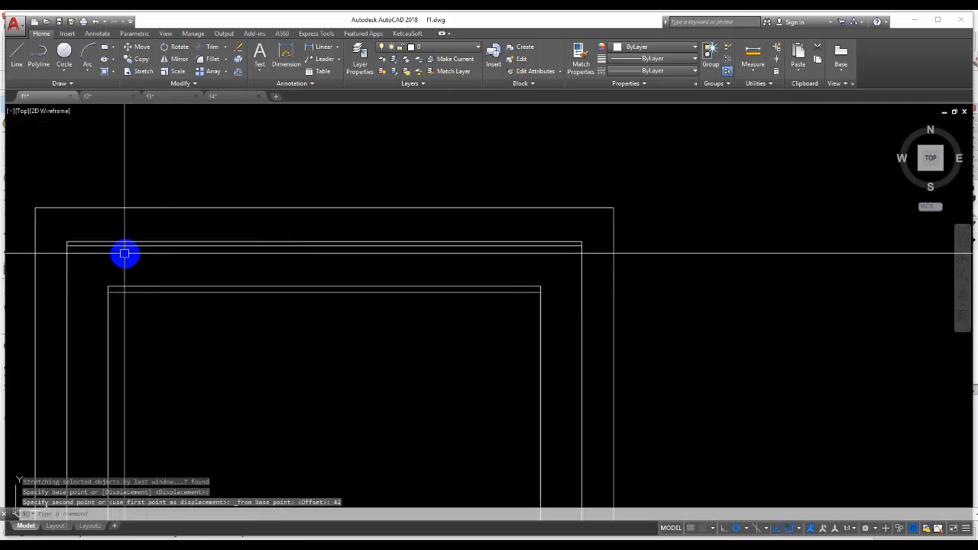
{"action": "left_click", "coordinate": [107, 246]}
{"action": "key", "text": "Delete"}
{"action": "scroll", "coordinate": [245, 333], "scroll_direction": "down", "scroll_amount": 3}
{"action": "scroll", "coordinate": [219, 367], "scroll_direction": "up", "scroll_amount": 5}
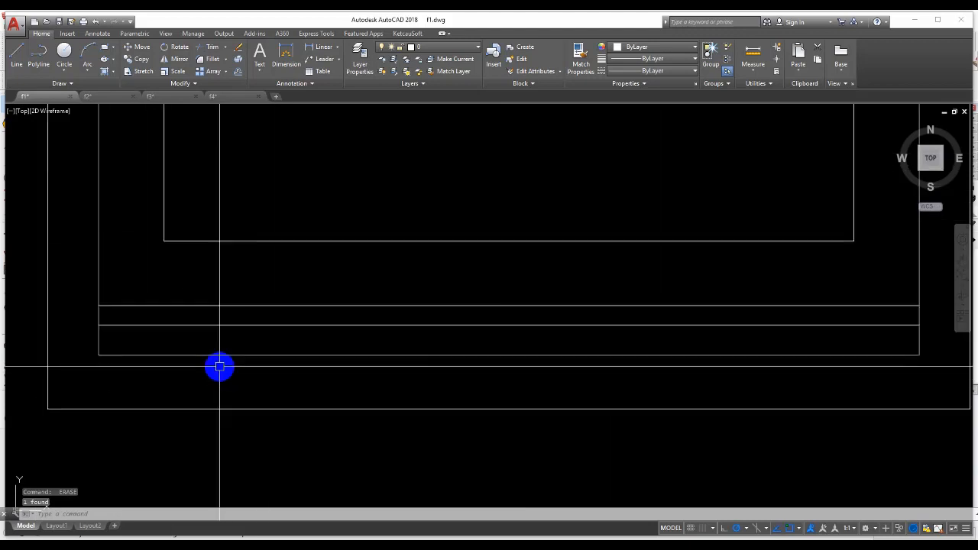
{"action": "key", "text": "Delete"}
Erase the extra lines along the sash frame's bottom and top in the other small lower-floor window.
{"action": "scroll", "coordinate": [164, 339], "scroll_direction": "down", "scroll_amount": 3}
{"action": "scroll", "coordinate": [476, 331], "scroll_direction": "up", "scroll_amount": 5}
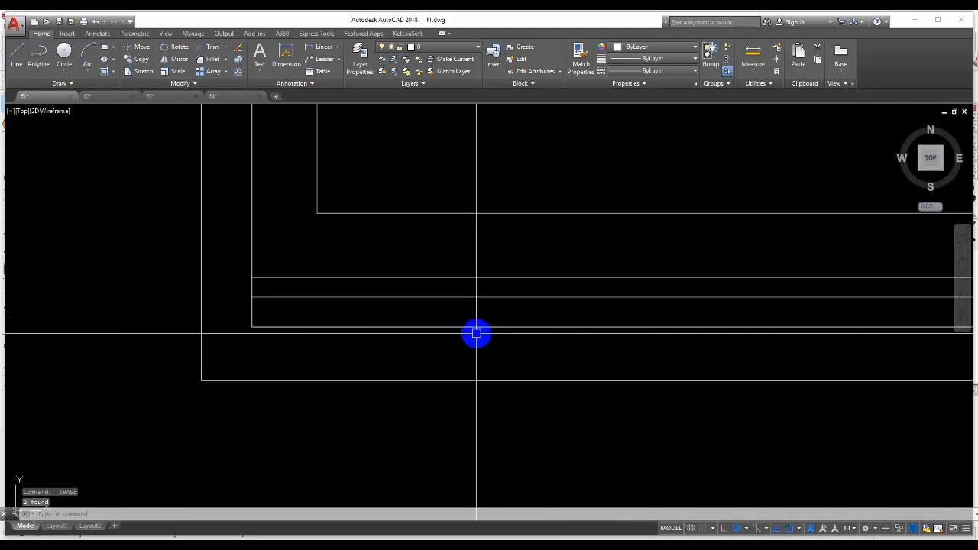
{"action": "scroll", "coordinate": [484, 225], "scroll_direction": "up", "scroll_amount": 2}
{"action": "left_click", "coordinate": [484, 225]}
{"action": "left_click", "coordinate": [399, 295]}
{"action": "key", "text": "Delete"}
{"action": "scroll", "coordinate": [399, 295], "scroll_direction": "down", "scroll_amount": 4}
{"action": "scroll", "coordinate": [447, 218], "scroll_direction": "up", "scroll_amount": 4}
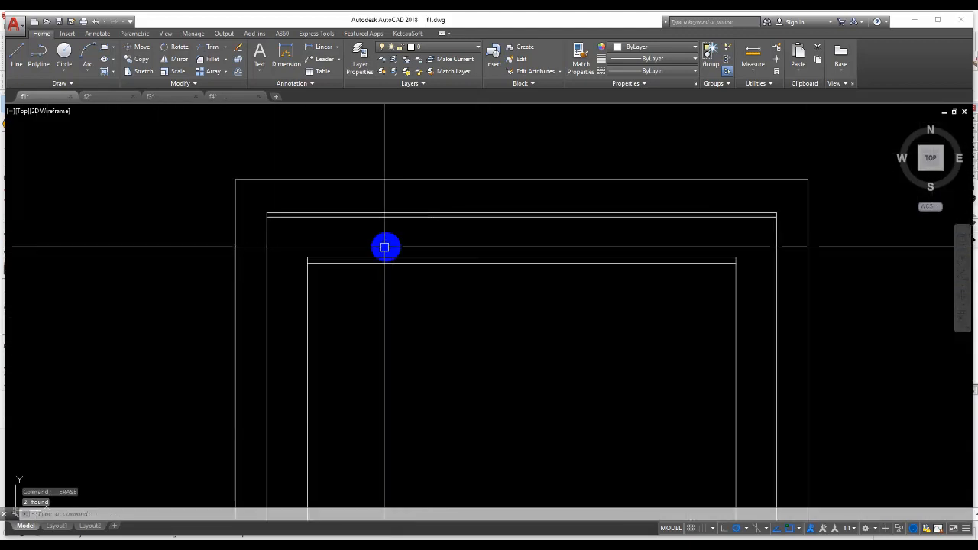
{"action": "scroll", "coordinate": [323, 264], "scroll_direction": "down", "scroll_amount": 4}
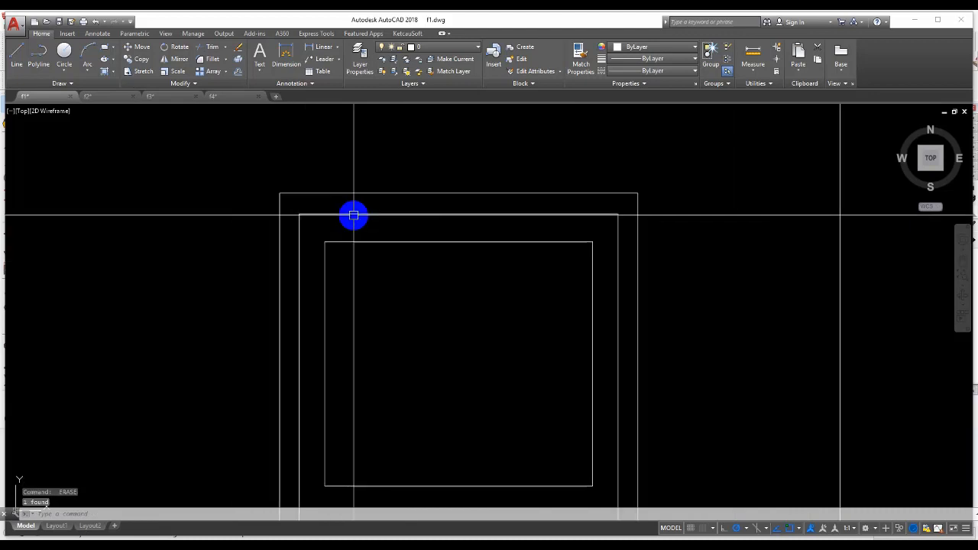
Stretch the pane's bottom edge to 42 units above the sash frame's bottom edge in the small lower-floor window nearest the right wall.
{"action": "scroll", "coordinate": [629, 275], "scroll_direction": "up", "scroll_amount": 3}
{"action": "left_click", "coordinate": [628, 275]}
{"action": "left_click", "coordinate": [136, 221]}
{"action": "type", "text": "s"}
{"action": "key", "text": "Return"}
{"action": "left_click", "coordinate": [393, 268]}
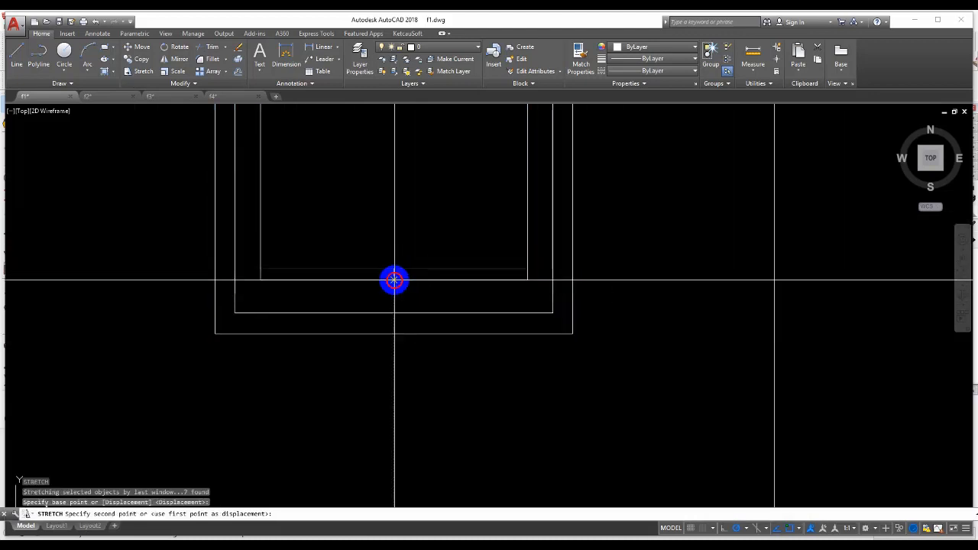
{"action": "right_click", "coordinate": [393, 294], "text": "shift"}
{"action": "type", "text": "f"}
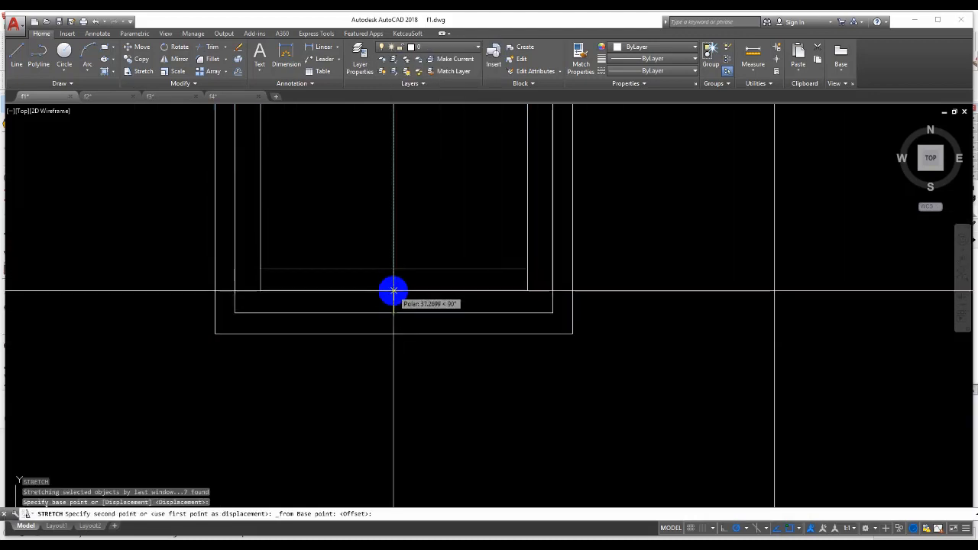
{"action": "type", "text": "42"}
{"action": "key", "text": "Return"}
Erase the two extra lines below the pane and the duplicate line at its top in the middle large lower-floor window.
{"action": "scroll", "coordinate": [397, 286], "scroll_direction": "down", "scroll_amount": 3}
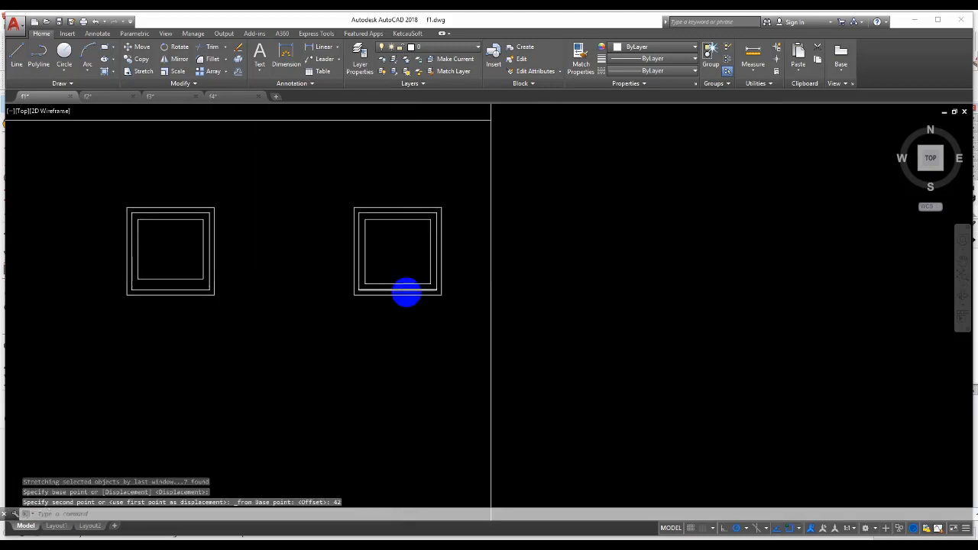
{"action": "scroll", "coordinate": [654, 291], "scroll_direction": "down", "scroll_amount": 3}
{"action": "scroll", "coordinate": [438, 316], "scroll_direction": "up", "scroll_amount": 9}
{"action": "left_click", "coordinate": [367, 236]}
{"action": "left_click", "coordinate": [313, 299]}
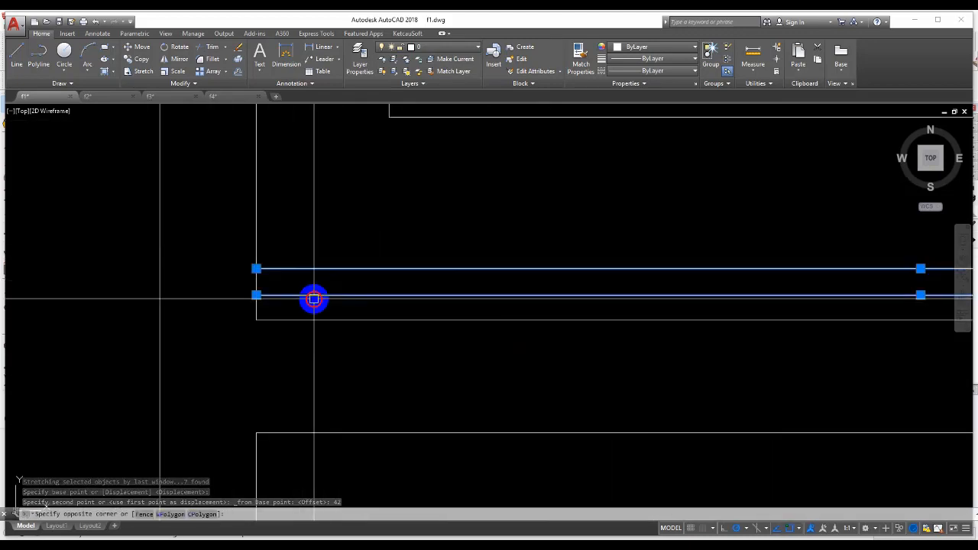
{"action": "type", "text": "e"}
{"action": "key", "text": "Return"}
{"action": "scroll", "coordinate": [258, 305], "scroll_direction": "down", "scroll_amount": 5}
{"action": "scroll", "coordinate": [326, 229], "scroll_direction": "up", "scroll_amount": 6}
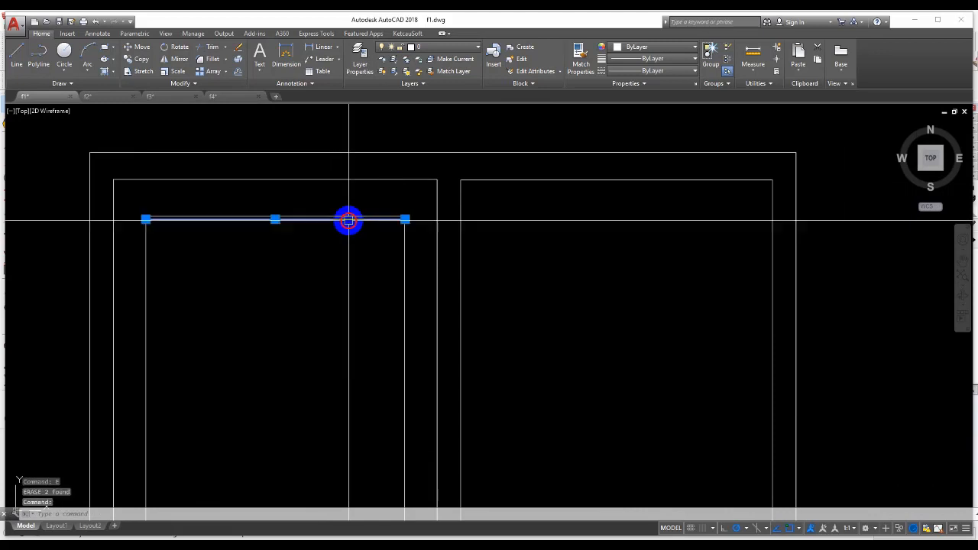
Measure the gap between the pane's right edge and the sash frame in the middle large lower-floor window.
{"action": "type", "text": "di"}
{"action": "key", "text": "Return"}
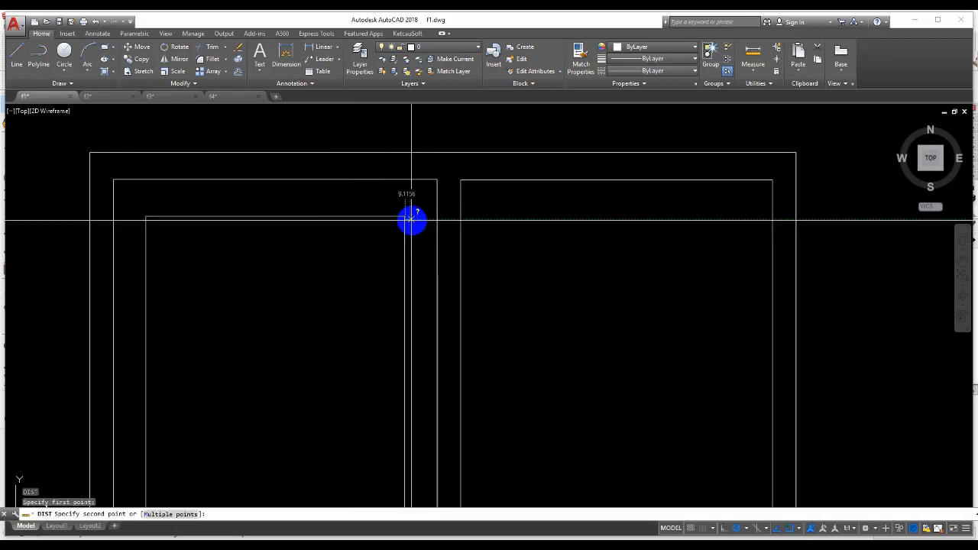
{"action": "key", "text": "Escape"}
Stretch the pane's bottom edge down to 55 units above the sash frame's bottom edge in the middle large lower-floor window.
{"action": "scroll", "coordinate": [436, 220], "scroll_direction": "down", "scroll_amount": 5}
{"action": "middle_click_drag", "start_coordinate": [420, 280], "coordinate": [435, 204]}
{"action": "left_click", "coordinate": [510, 320]}
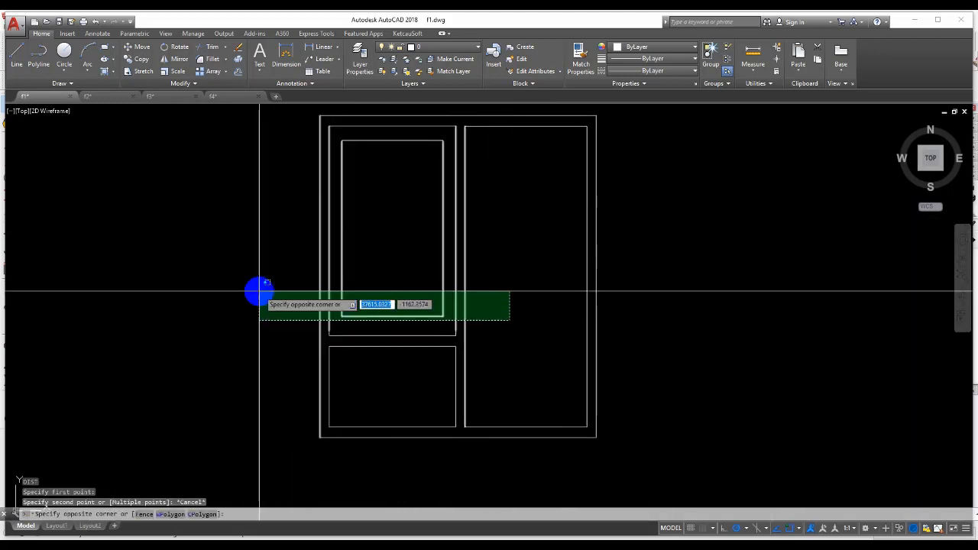
{"action": "left_click", "coordinate": [260, 291]}
{"action": "type", "text": "s"}
{"action": "key", "text": "Return"}
{"action": "scroll", "coordinate": [427, 325], "scroll_direction": "up", "scroll_amount": 2}
{"action": "left_click", "coordinate": [336, 302]}
{"action": "right_click", "coordinate": [336, 328], "text": "shift"}
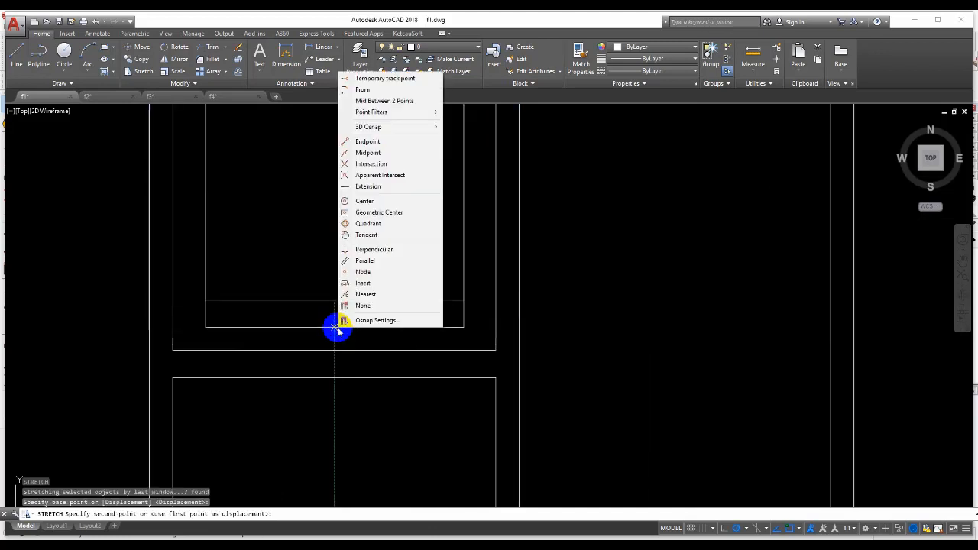
{"action": "key", "text": "f"}
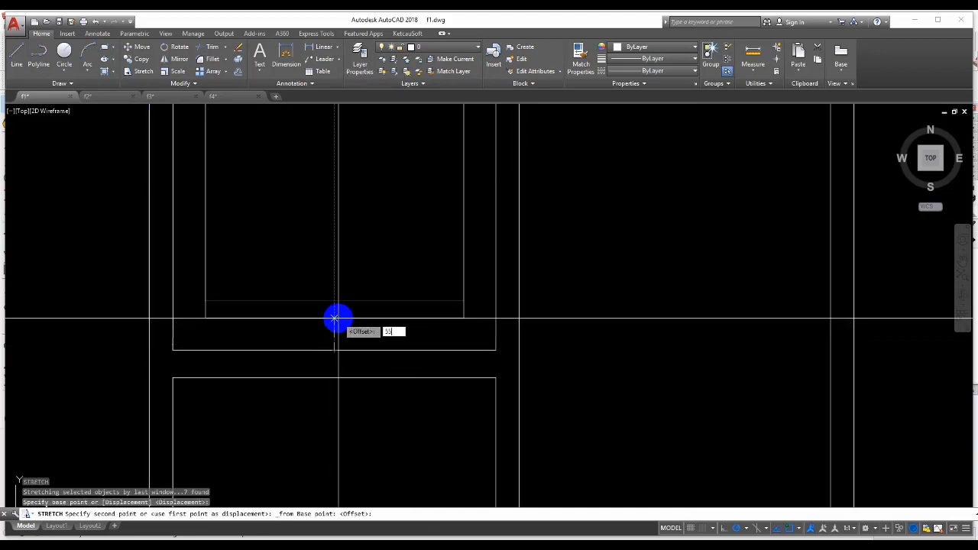
{"action": "type", "text": "55"}
{"action": "key", "text": "Return"}
Erase an extra horizontal line beneath the pane in the large lower-floor window nearest the left wall.
{"action": "scroll", "coordinate": [338, 318], "scroll_direction": "down", "scroll_amount": 3}
{"action": "middle_click_drag", "start_coordinate": [349, 312], "coordinate": [473, 236]}
{"action": "scroll", "coordinate": [480, 252], "scroll_direction": "up", "scroll_amount": 3}
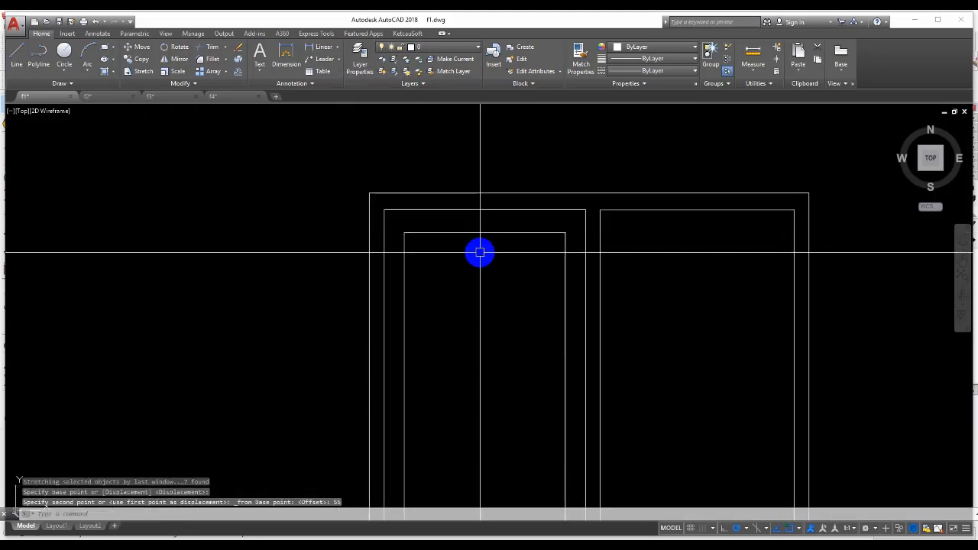
{"action": "scroll", "coordinate": [130, 299], "scroll_direction": "down", "scroll_amount": 3}
{"action": "scroll", "coordinate": [222, 349], "scroll_direction": "up", "scroll_amount": 3}
{"action": "left_click", "coordinate": [110, 375]}
{"action": "type", "text": "e"}
{"action": "key", "text": "Return"}
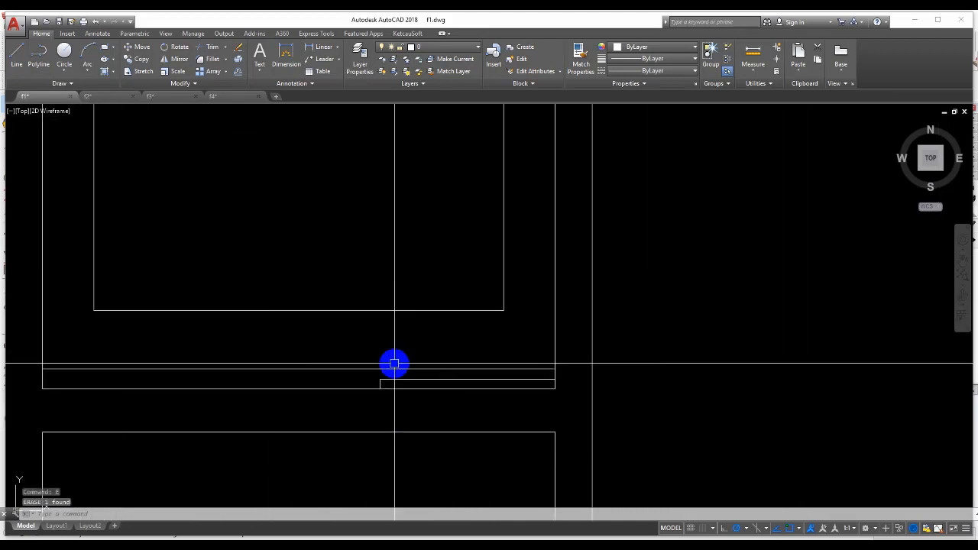
Erase the remaining extra lines above the sash frame's bottom edge in the large lower-floor window nearest the left wall.
{"action": "scroll", "coordinate": [391, 376], "scroll_direction": "up", "scroll_amount": 4}
{"action": "mouse_move", "coordinate": [393, 378]}
{"action": "middle_mouse_down"}
{"action": "mouse_move", "coordinate": [397, 360]}
{"action": "mouse_move", "coordinate": [417, 356]}
{"action": "middle_mouse_up"}
{"action": "left_click", "coordinate": [451, 361]}
{"action": "left_click", "coordinate": [370, 290]}
{"action": "key", "text": "Return"}
{"action": "scroll", "coordinate": [467, 303], "scroll_direction": "down", "scroll_amount": 7}
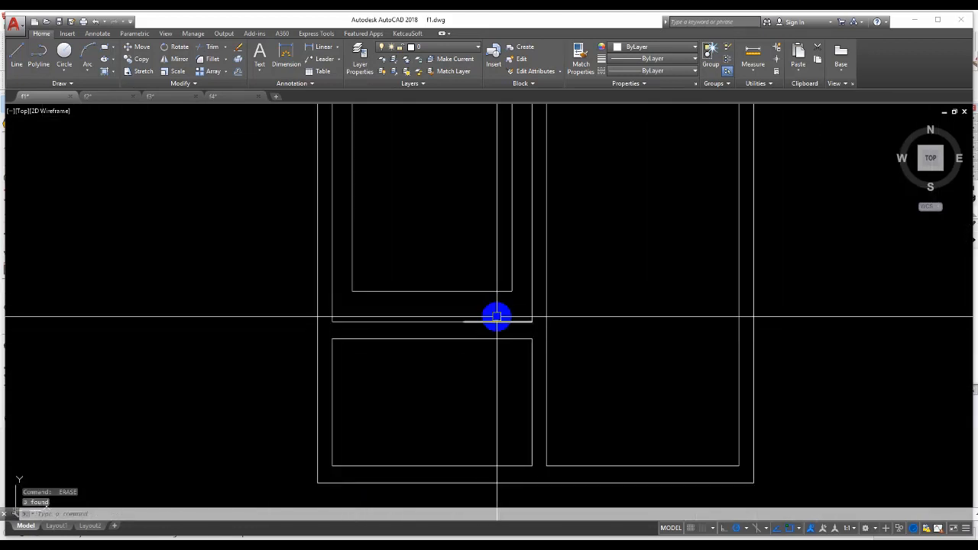
Stretch the pane's bottom edge to 55 units above the sash frame's bottom edge in the large lower-floor window nearest the left wall.
{"action": "scroll", "coordinate": [497, 316], "scroll_direction": "up", "scroll_amount": 2}
{"action": "left_click", "coordinate": [607, 290]}
{"action": "left_click", "coordinate": [157, 224]}
{"action": "type", "text": "s"}
{"action": "key", "text": "Return"}
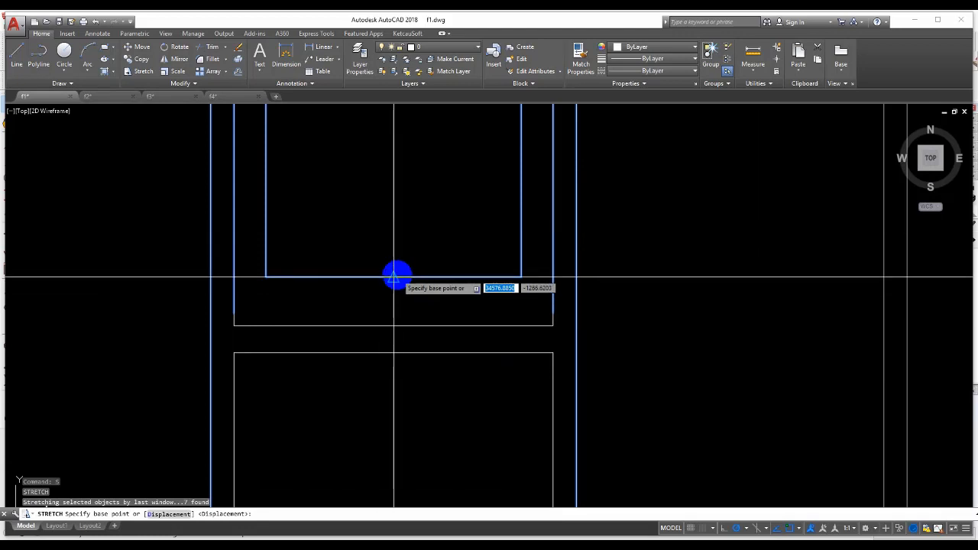
{"action": "left_click", "coordinate": [393, 277]}
{"action": "right_click", "coordinate": [393, 300], "text": "shift"}
{"action": "key", "text": "f"}
{"action": "left_click", "coordinate": [394, 327]}
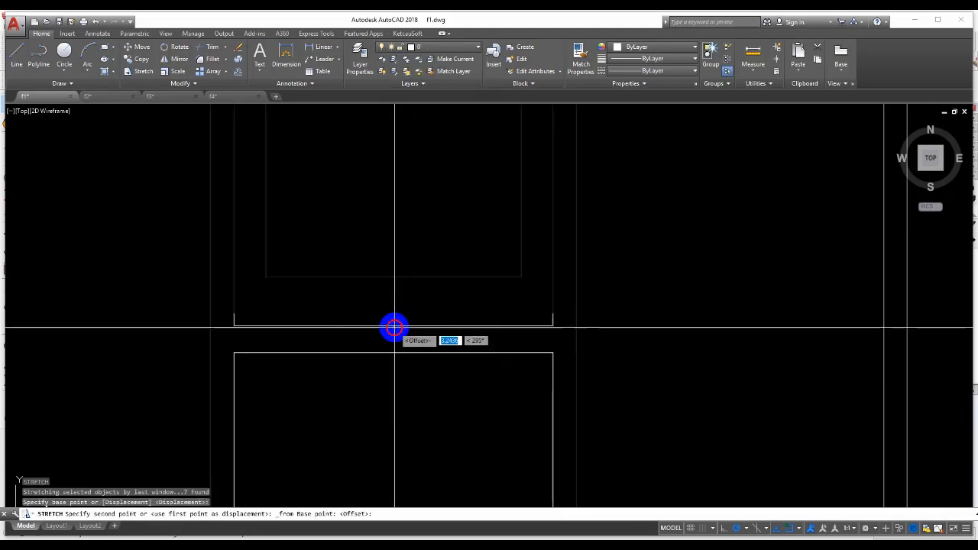
{"action": "type", "text": "55"}
{"action": "key", "text": "Return"}
{"action": "scroll", "coordinate": [392, 303], "scroll_direction": "down", "scroll_amount": 3}
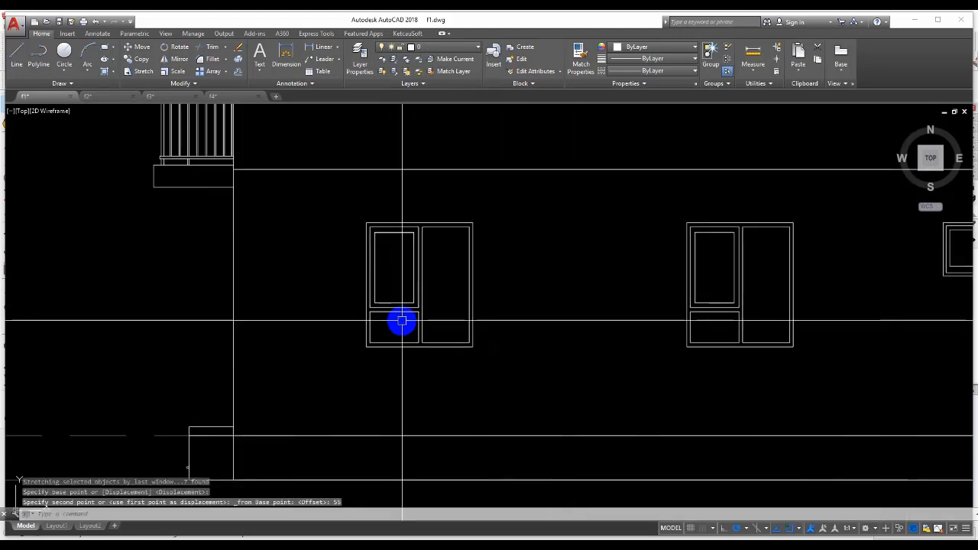
Erase one leftover extra line from the sash of the large lower-floor window nearest the left wall.
{"action": "scroll", "coordinate": [402, 321], "scroll_direction": "up", "scroll_amount": 5}
{"action": "left_click", "coordinate": [225, 273]}
{"action": "type", "text": "e"}
{"action": "key", "text": "space"}
{"action": "scroll", "coordinate": [262, 306], "scroll_direction": "down", "scroll_amount": 10}
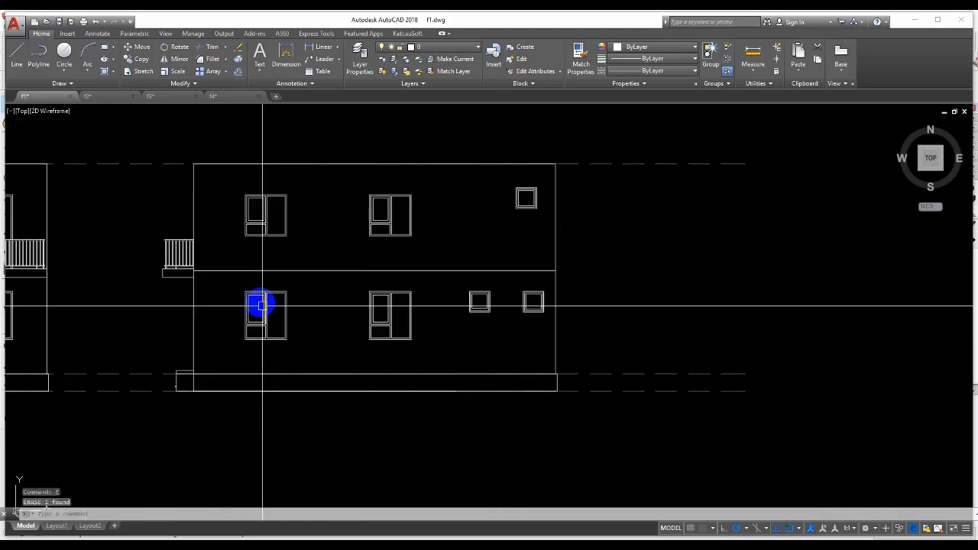
Erase the two extra vertical lines between the two door leaves of the third elevation's main entrance.
{"action": "middle_click_drag", "start_coordinate": [262, 306], "coordinate": [838, 292]}
{"action": "scroll", "coordinate": [837, 292], "scroll_direction": "down", "scroll_amount": 4}
{"action": "middle_click_drag", "start_coordinate": [308, 315], "coordinate": [113, 310]}
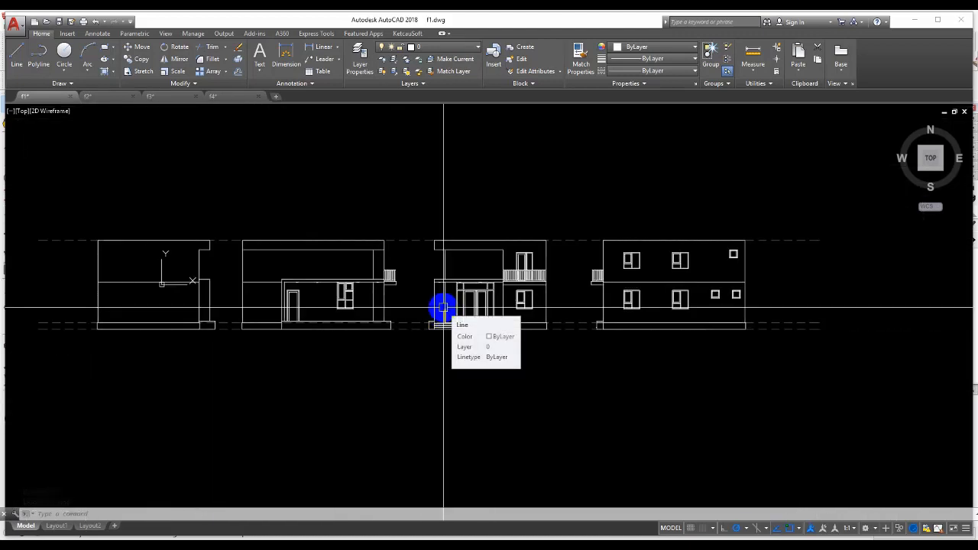
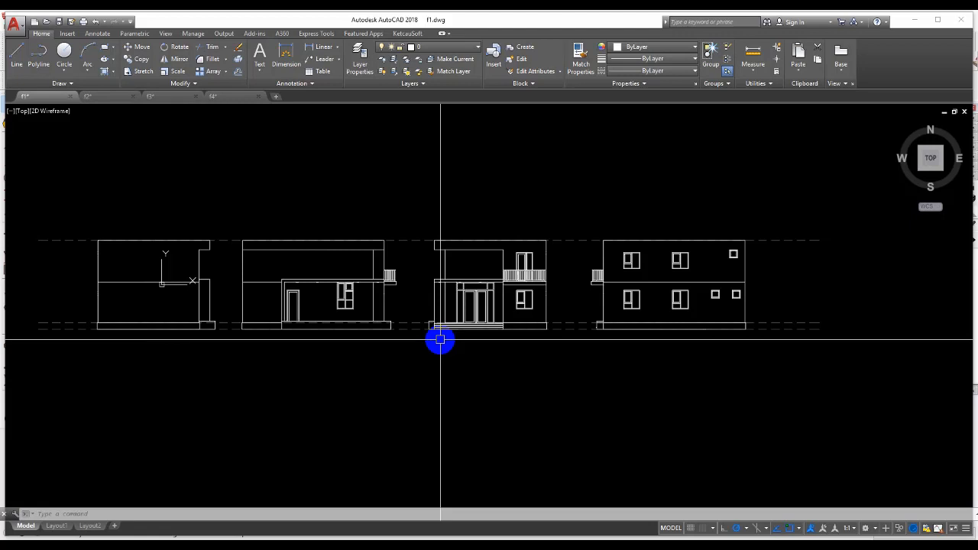
{"action": "scroll", "coordinate": [472, 263], "scroll_direction": "up", "scroll_amount": 4}
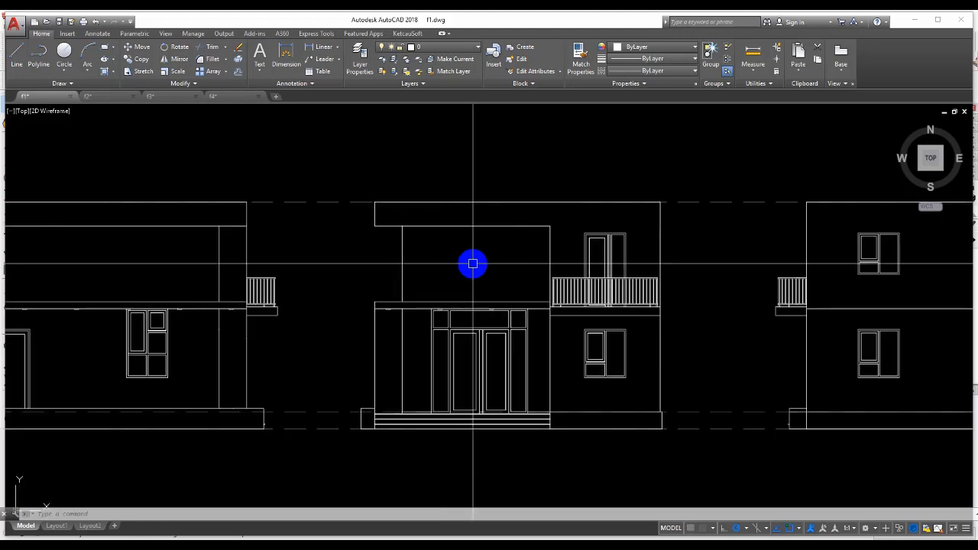
{"action": "scroll", "coordinate": [496, 359], "scroll_direction": "up", "scroll_amount": 8}
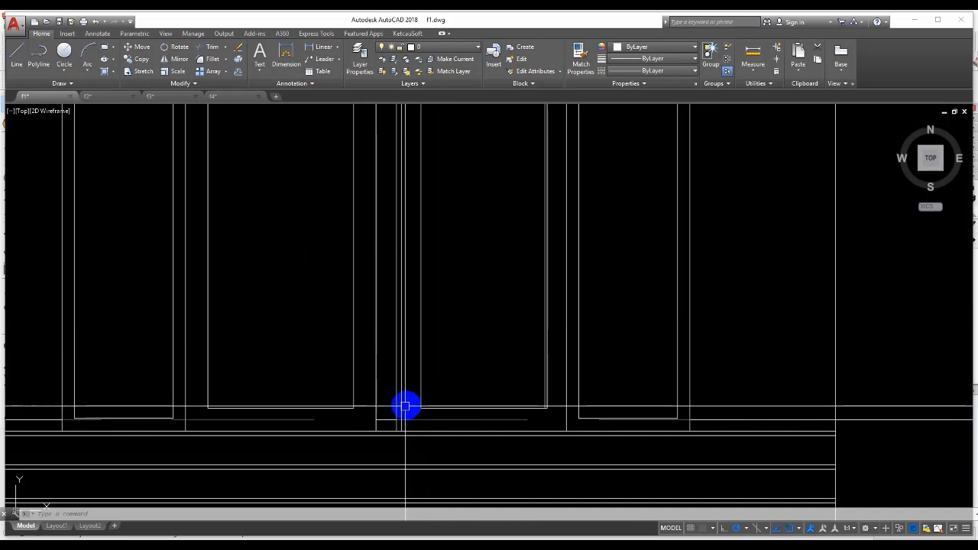
{"action": "scroll", "coordinate": [405, 405], "scroll_direction": "down", "scroll_amount": 6}
{"action": "scroll", "coordinate": [413, 336], "scroll_direction": "up", "scroll_amount": 6}
{"action": "scroll", "coordinate": [379, 229], "scroll_direction": "up", "scroll_amount": 4}
{"action": "left_click", "coordinate": [377, 229]}
{"action": "left_click", "coordinate": [303, 239]}
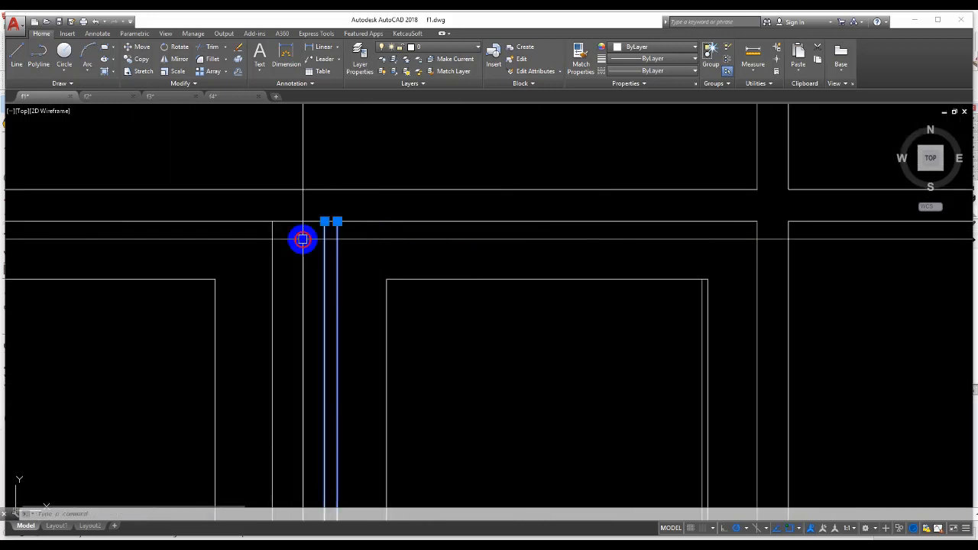
{"action": "type", "text": "e"}
{"action": "key", "text": "Return"}
Erase the extra vertical line along the right edge of the glass pane in the entrance's right door leaf.
{"action": "scroll", "coordinate": [332, 214], "scroll_direction": "down", "scroll_amount": 3}
{"action": "middle_click_drag", "start_coordinate": [386, 367], "coordinate": [410, 255]}
{"action": "scroll", "coordinate": [452, 204], "scroll_direction": "up", "scroll_amount": 2}
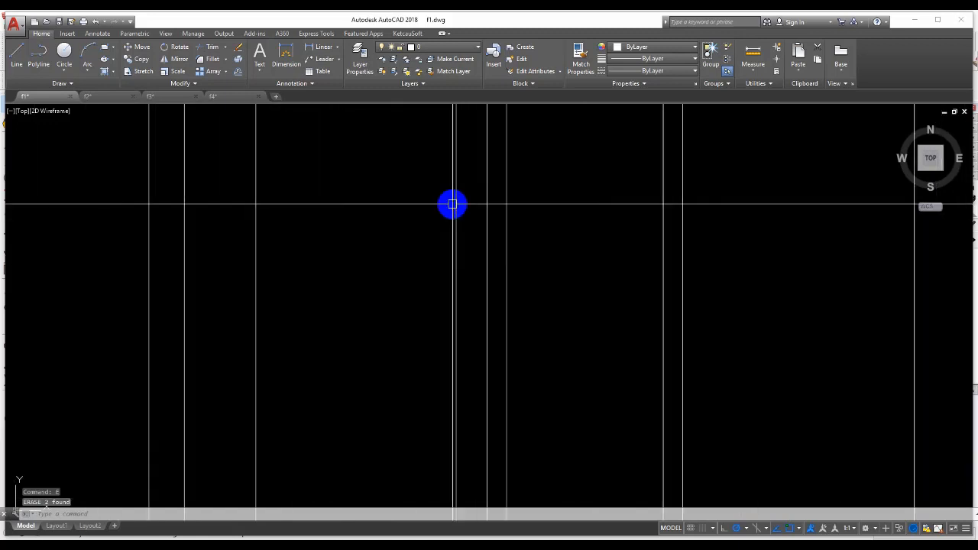
{"action": "scroll", "coordinate": [395, 204], "scroll_direction": "down", "scroll_amount": 2}
{"action": "middle_click_drag", "start_coordinate": [429, 328], "coordinate": [434, 241]}
{"action": "key", "text": "ctrl+z"}
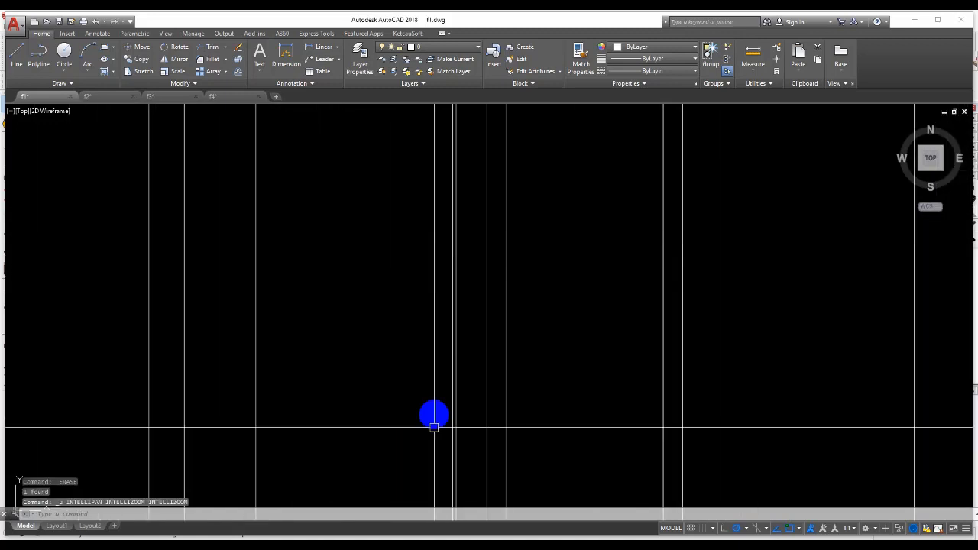
{"action": "scroll", "coordinate": [506, 256], "scroll_direction": "down", "scroll_amount": 4}
{"action": "middle_click_drag", "start_coordinate": [495, 343], "coordinate": [495, 301]}
{"action": "scroll", "coordinate": [493, 367], "scroll_direction": "up", "scroll_amount": 4}
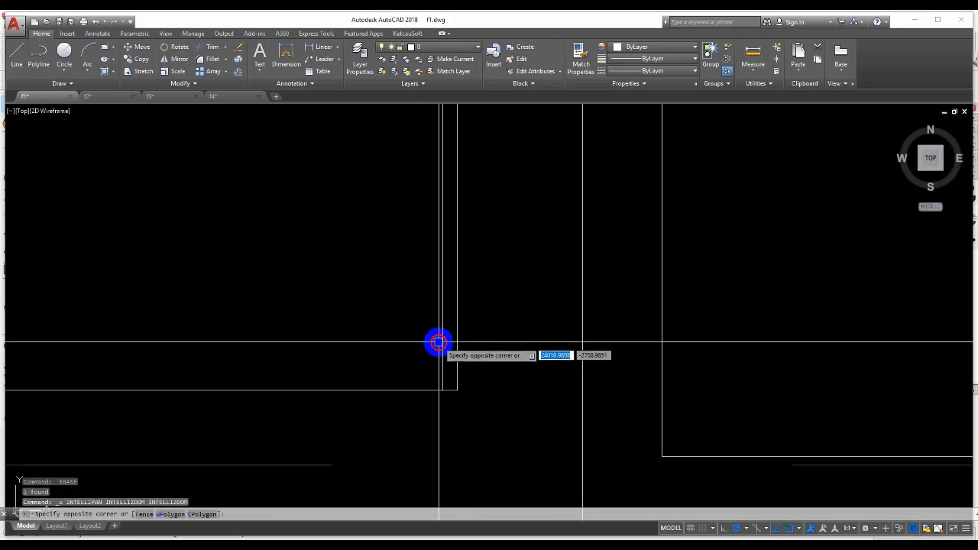
{"action": "left_click", "coordinate": [439, 329]}
{"action": "type", "text": "E"}
{"action": "key", "text": "Return"}
{"action": "scroll", "coordinate": [443, 412], "scroll_direction": "down", "scroll_amount": 4}
Erase the short stray segments at the foot of the stile between the two entrance door leaves.
{"action": "scroll", "coordinate": [428, 382], "scroll_direction": "up", "scroll_amount": 4}
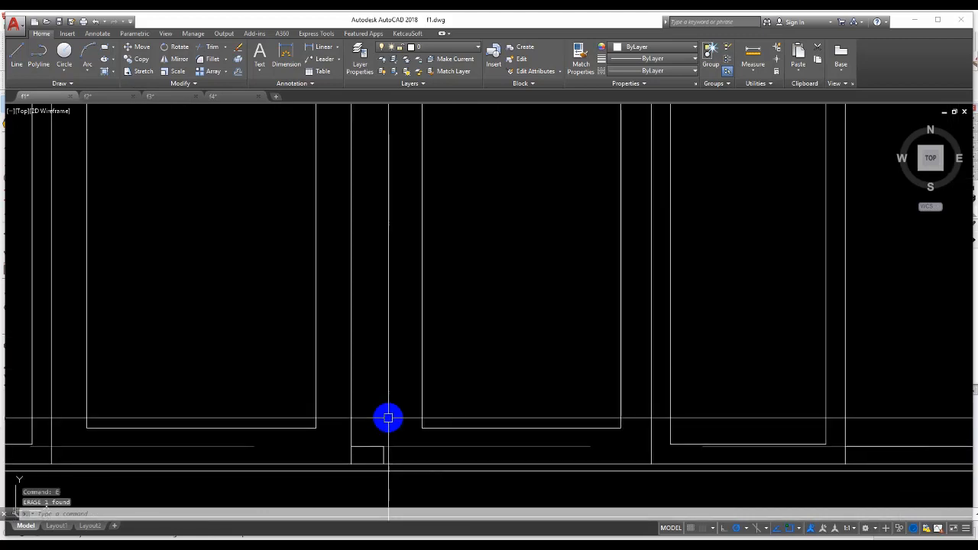
{"action": "scroll", "coordinate": [388, 418], "scroll_direction": "up", "scroll_amount": 3}
{"action": "left_click", "coordinate": [272, 441]}
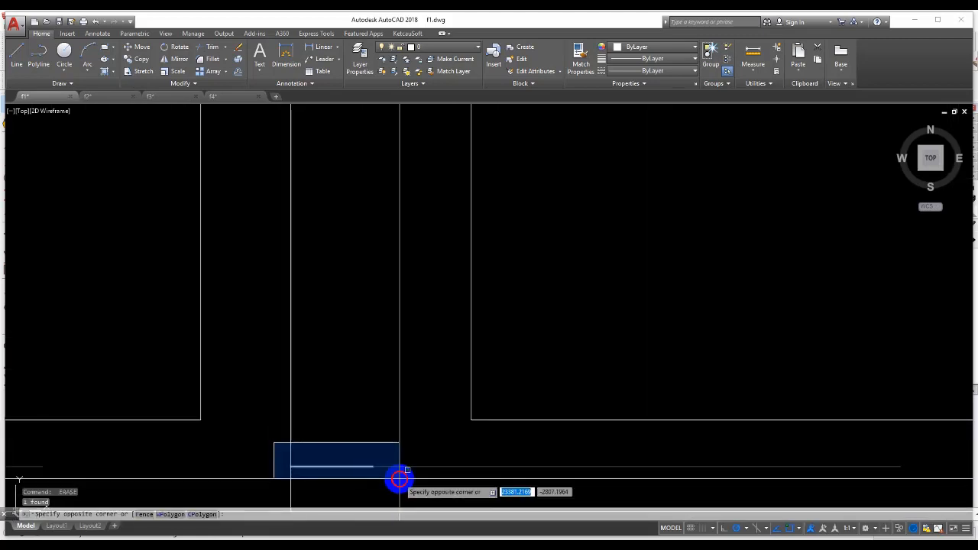
{"action": "left_click", "coordinate": [400, 479]}
{"action": "key", "text": "Return"}
{"action": "scroll", "coordinate": [367, 385], "scroll_direction": "down", "scroll_amount": 6}
{"action": "scroll", "coordinate": [398, 249], "scroll_direction": "up", "scroll_amount": 3}
{"action": "scroll", "coordinate": [396, 248], "scroll_direction": "down", "scroll_amount": 4}
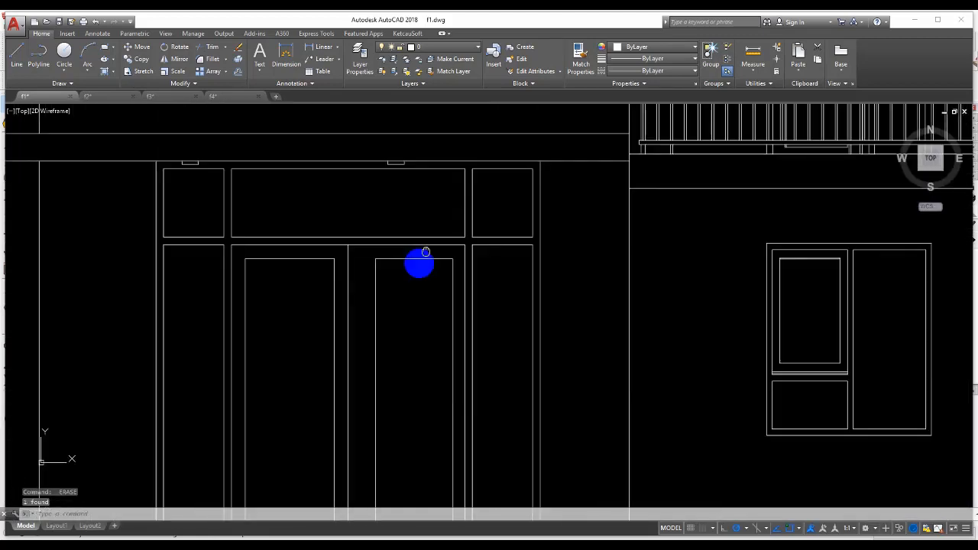
Stretch the left edge of the right door leaf's pane to 100 units from the dividing line between the leaves.
{"action": "left_click", "coordinate": [427, 439]}
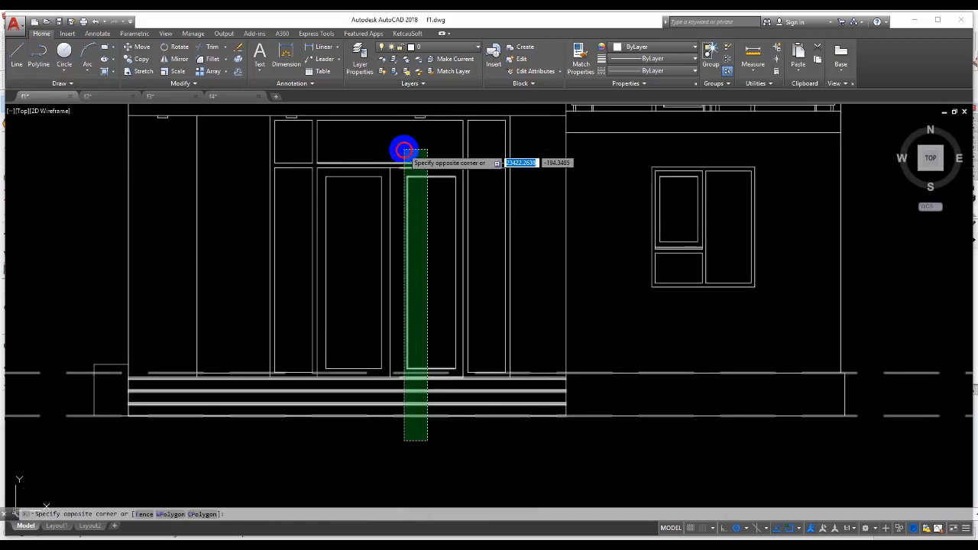
{"action": "left_click", "coordinate": [404, 149]}
{"action": "type", "text": "s"}
{"action": "key", "text": "Return"}
{"action": "scroll", "coordinate": [409, 156], "scroll_direction": "up", "scroll_amount": 3}
{"action": "left_click", "coordinate": [398, 238]}
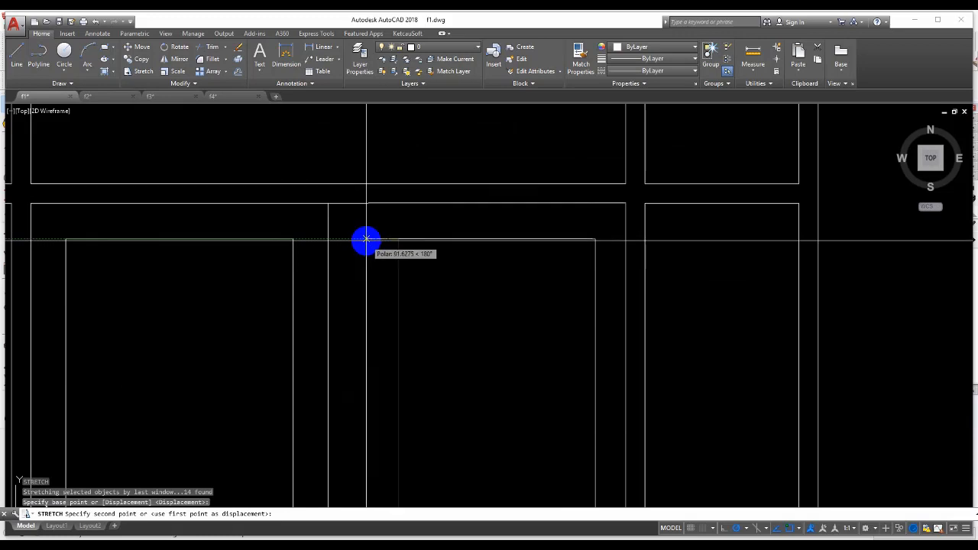
{"action": "right_click", "coordinate": [366, 240], "text": "shift"}
{"action": "left_click", "coordinate": [385, 258]}
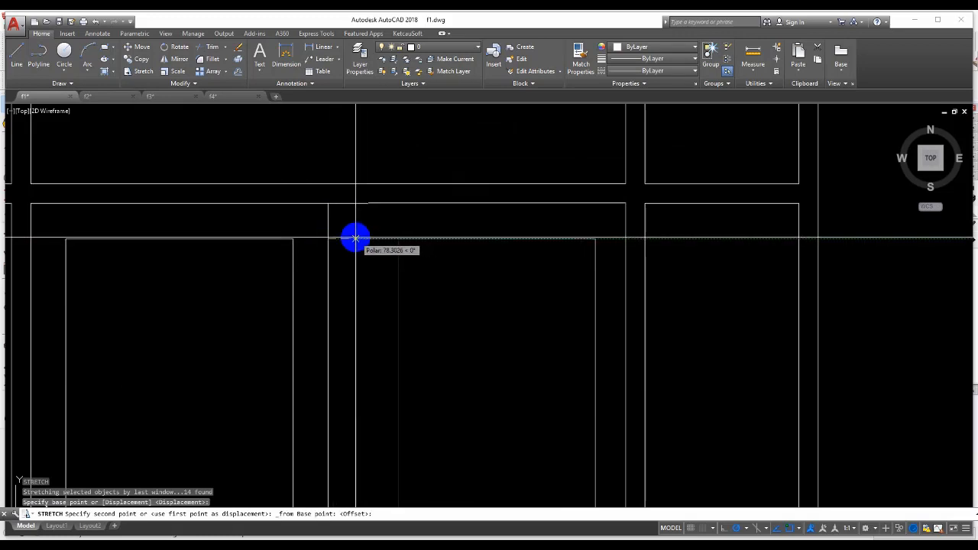
{"action": "type", "text": "100"}
{"action": "key", "text": "Return"}
{"action": "scroll", "coordinate": [356, 237], "scroll_direction": "down", "scroll_amount": 5}
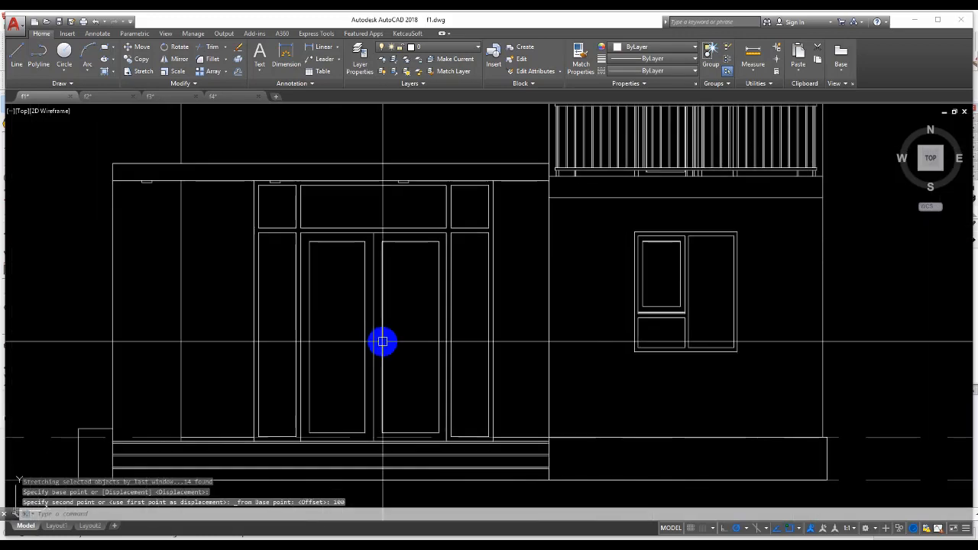
Start a polyline at the bottom-left corner of the tall sash in the second elevation's window.
{"action": "scroll", "coordinate": [364, 320], "scroll_direction": "down", "scroll_amount": 5}
{"action": "middle_click_drag", "start_coordinate": [272, 288], "coordinate": [465, 288]}
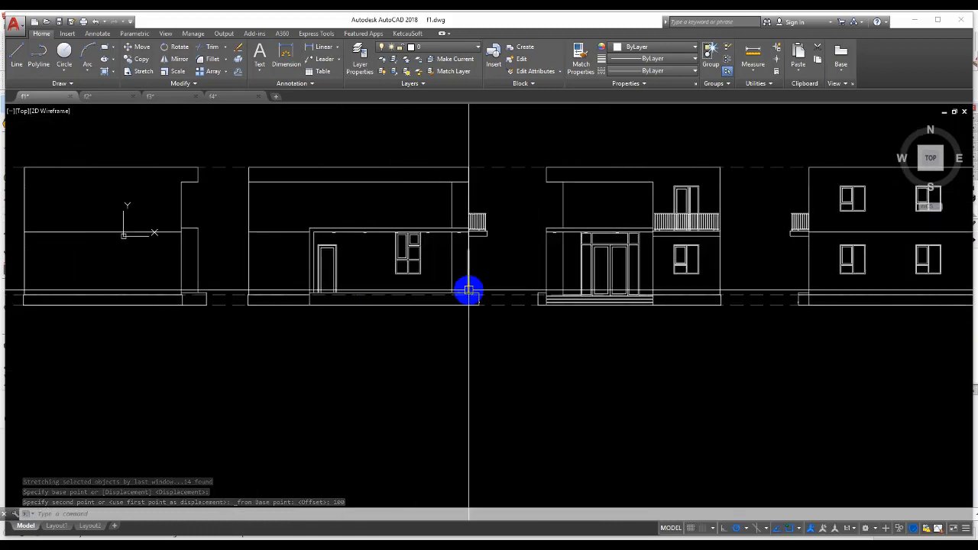
{"action": "scroll", "coordinate": [374, 286], "scroll_direction": "up", "scroll_amount": 6}
{"action": "type", "text": "pl"}
{"action": "key", "text": "Return"}
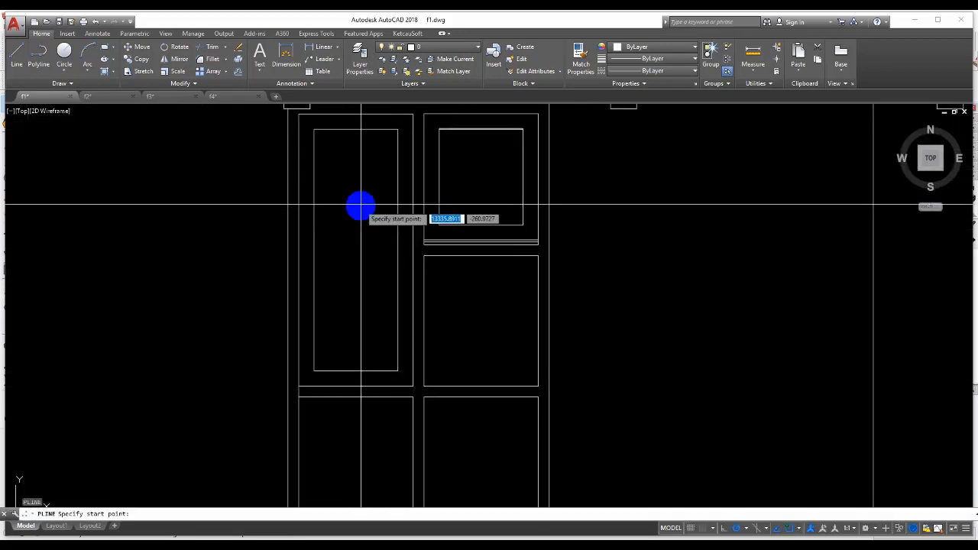
{"action": "right_click", "coordinate": [363, 244], "text": "shift"}
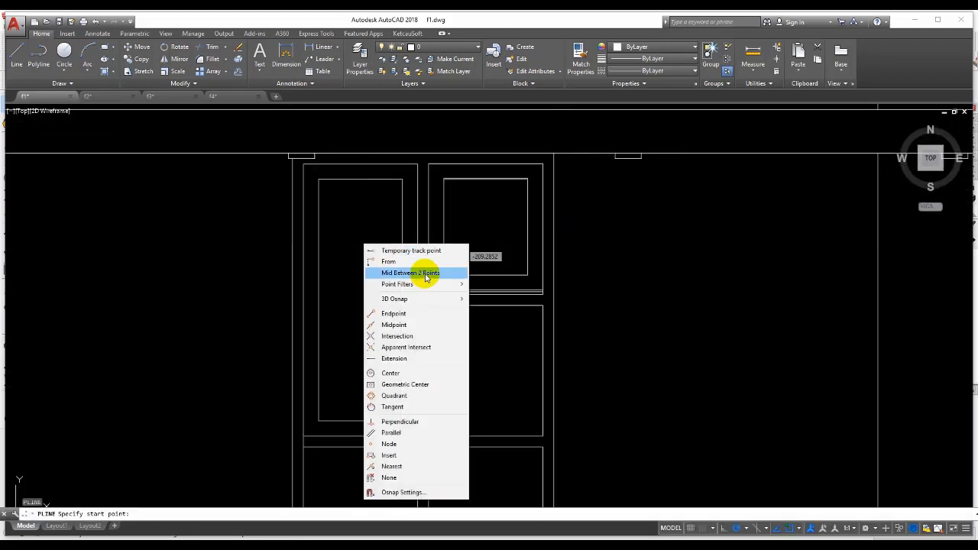
{"action": "left_click", "coordinate": [424, 273]}
{"action": "scroll", "coordinate": [303, 435], "scroll_direction": "up", "scroll_amount": 3}
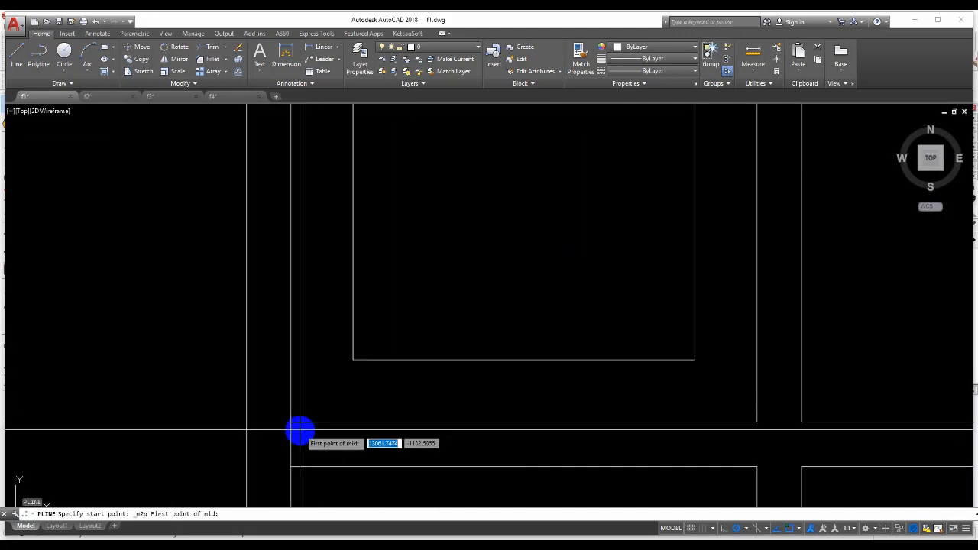
{"action": "left_click", "coordinate": [318, 425]}
{"action": "scroll", "coordinate": [469, 411], "scroll_direction": "down", "scroll_amount": 2}
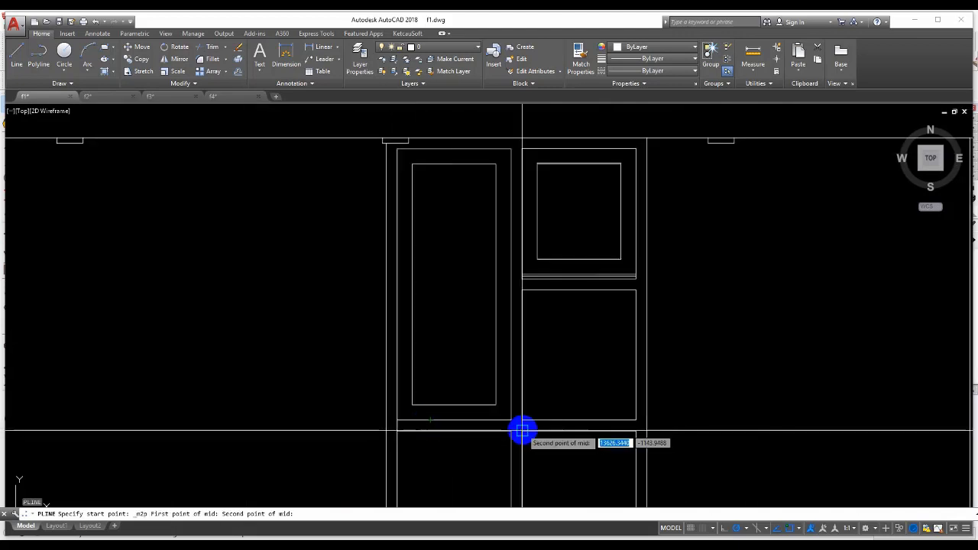
{"action": "scroll", "coordinate": [375, 371], "scroll_direction": "up", "scroll_amount": 3}
{"action": "left_click", "coordinate": [375, 371]}
{"action": "left_click", "coordinate": [185, 418]}
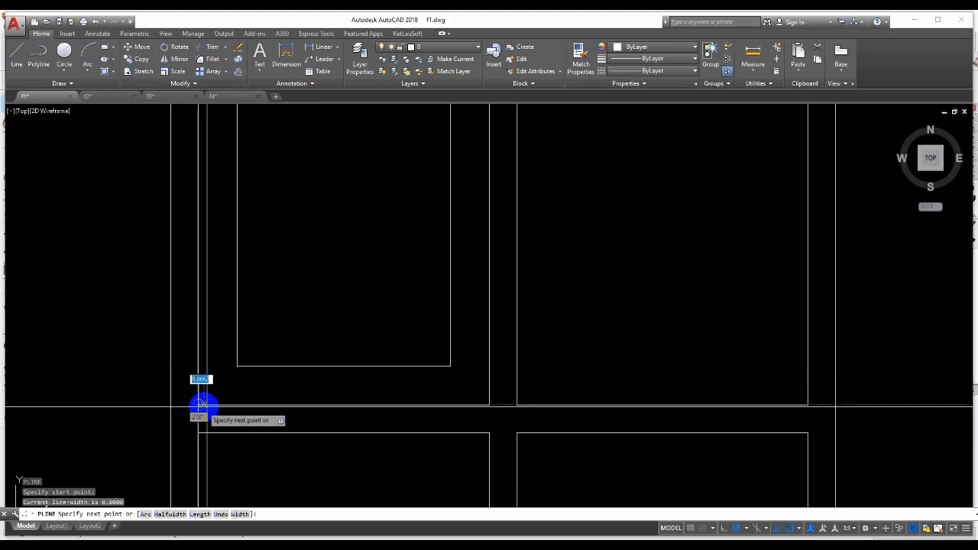
Continue the polyline to the midpoint of the sash's top edge and down to its bottom-right corner, then end it.
{"action": "scroll", "coordinate": [290, 242], "scroll_direction": "down", "scroll_amount": 3}
{"action": "scroll", "coordinate": [295, 218], "scroll_direction": "up", "scroll_amount": 3}
{"action": "right_click", "coordinate": [296, 218], "text": "shift"}
{"action": "left_click", "coordinate": [341, 245]}
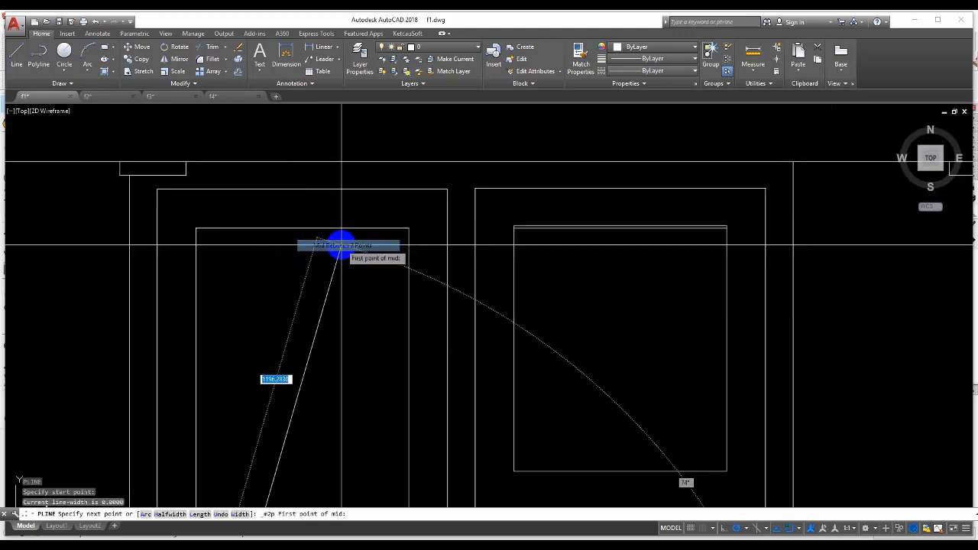
{"action": "left_click", "coordinate": [157, 187]}
{"action": "left_click", "coordinate": [446, 187]}
{"action": "scroll", "coordinate": [339, 168], "scroll_direction": "down", "scroll_amount": 3}
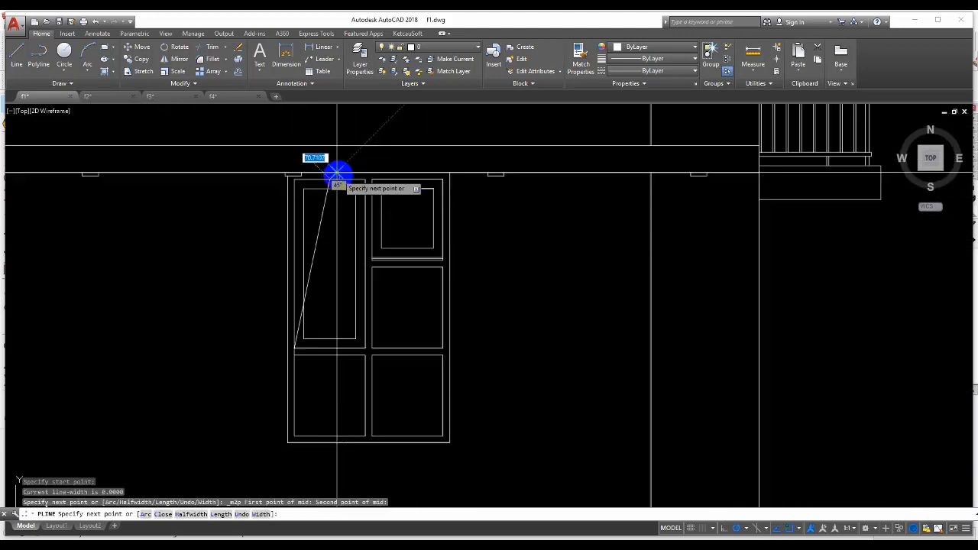
{"action": "scroll", "coordinate": [371, 343], "scroll_direction": "up", "scroll_amount": 4}
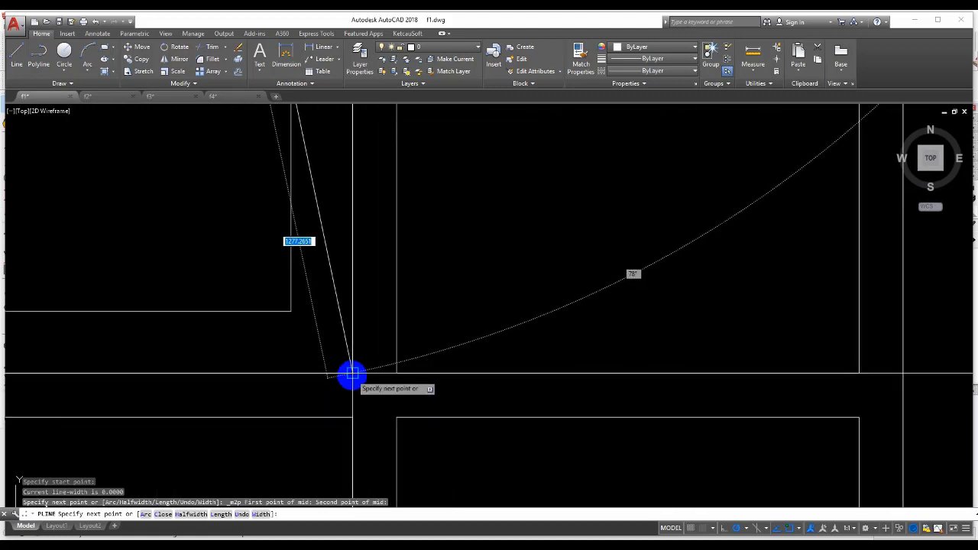
{"action": "key", "text": "Escape"}
Match the properties of the dashed roof-level line onto the window's V-shaped opening symbol.
{"action": "scroll", "coordinate": [351, 374], "scroll_direction": "down", "scroll_amount": 5}
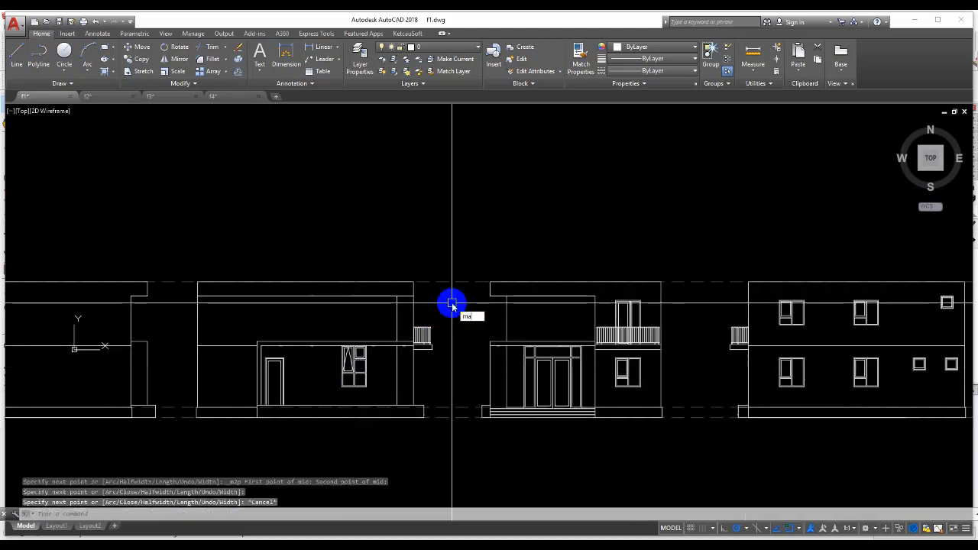
{"action": "key", "text": "Return"}
{"action": "left_click", "coordinate": [459, 282]}
{"action": "scroll", "coordinate": [436, 335], "scroll_direction": "up", "scroll_amount": 3}
{"action": "middle_click_drag", "start_coordinate": [540, 242], "coordinate": [584, 203]}
{"action": "scroll", "coordinate": [584, 203], "scroll_direction": "down", "scroll_amount": 1}
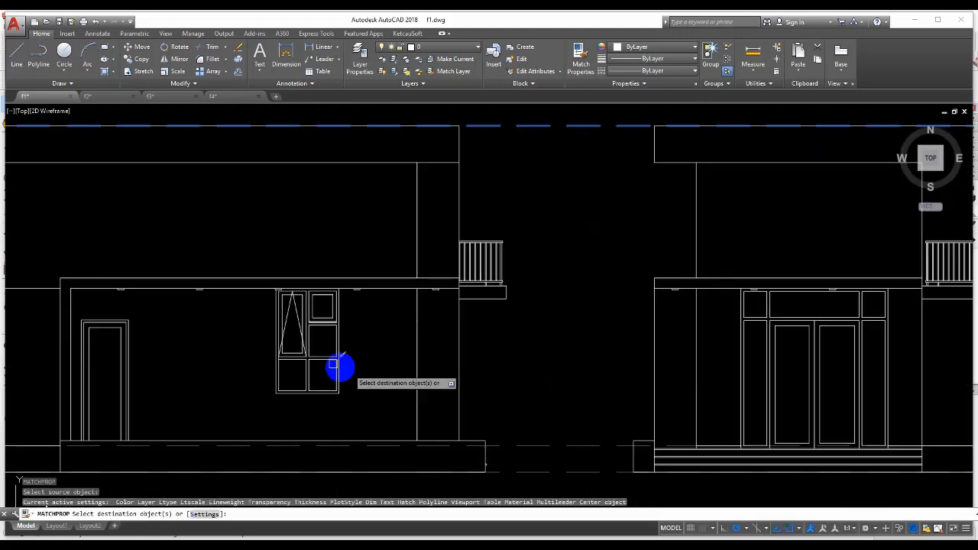
{"action": "scroll", "coordinate": [333, 368], "scroll_direction": "up", "scroll_amount": 2}
{"action": "left_click", "coordinate": [288, 280]}
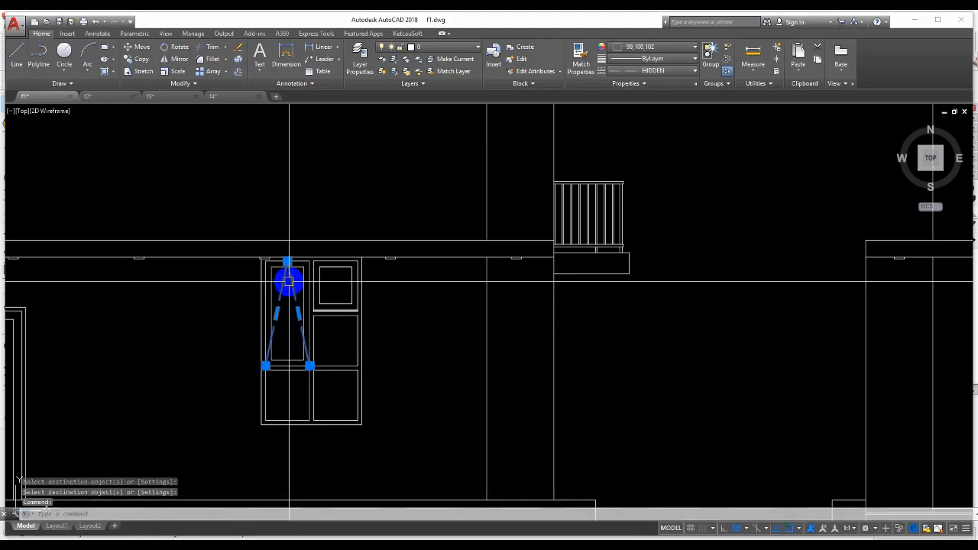
{"action": "key", "text": "ctrl+1"}
{"action": "key", "text": "Escape"}
{"action": "scroll", "coordinate": [343, 316], "scroll_direction": "down", "scroll_amount": 6}
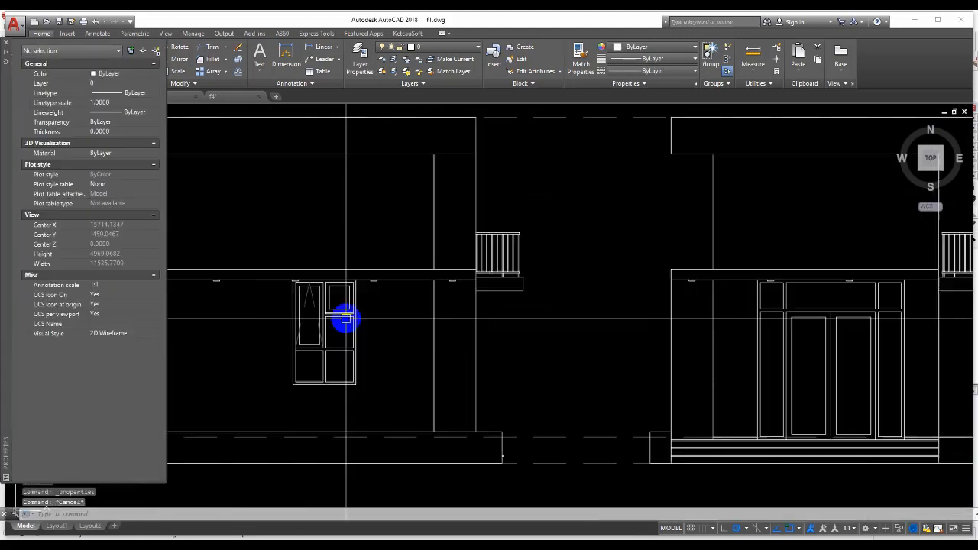
{"action": "key", "text": "ctrl+1"}
Set the drawing's global linetype scale factor to 50.
{"action": "type", "text": "le"}
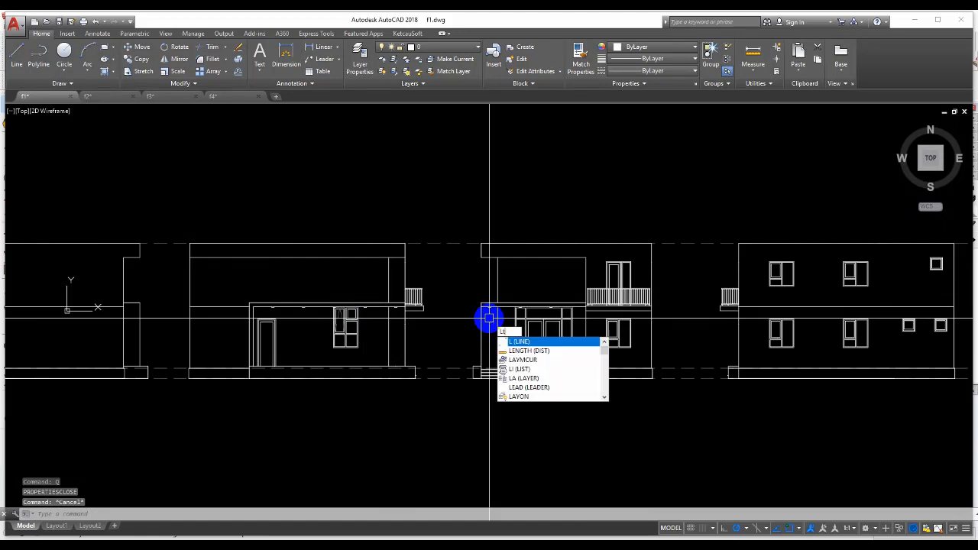
{"action": "key", "text": "Return"}
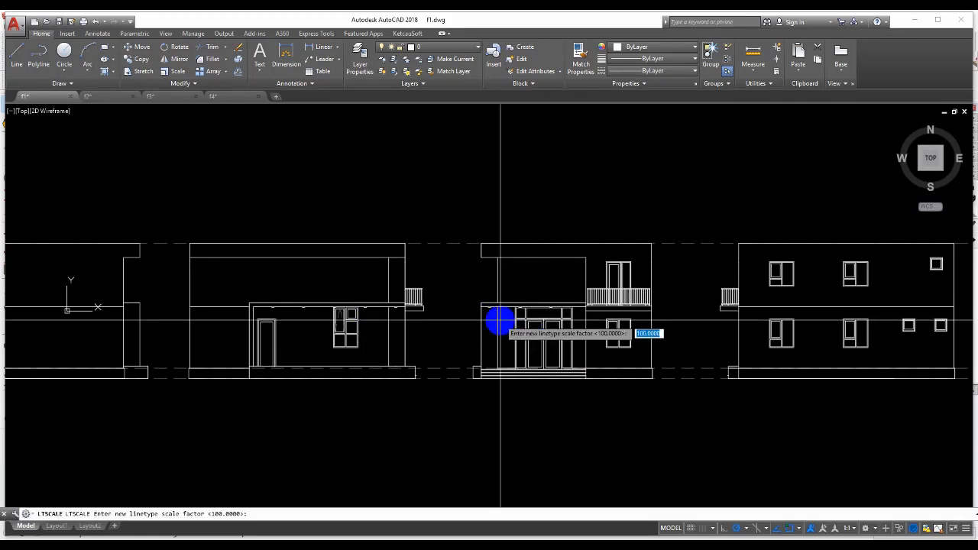
{"action": "type", "text": "50"}
{"action": "key", "text": "Return"}
{"action": "scroll", "coordinate": [409, 285], "scroll_direction": "up", "scroll_amount": 5}
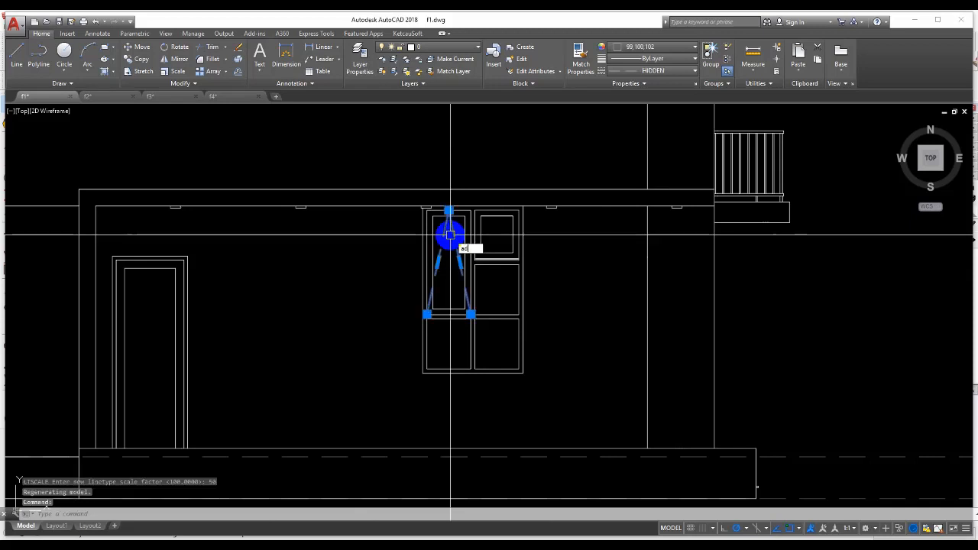
{"action": "type", "text": "ac"}
{"action": "key", "text": "Return"}
{"action": "scroll", "coordinate": [482, 277], "scroll_direction": "down", "scroll_amount": 5}
{"action": "scroll", "coordinate": [450, 281], "scroll_direction": "up", "scroll_amount": 5}
{"action": "key", "text": "Return"}
{"action": "scroll", "coordinate": [513, 381], "scroll_direction": "up", "scroll_amount": 6}
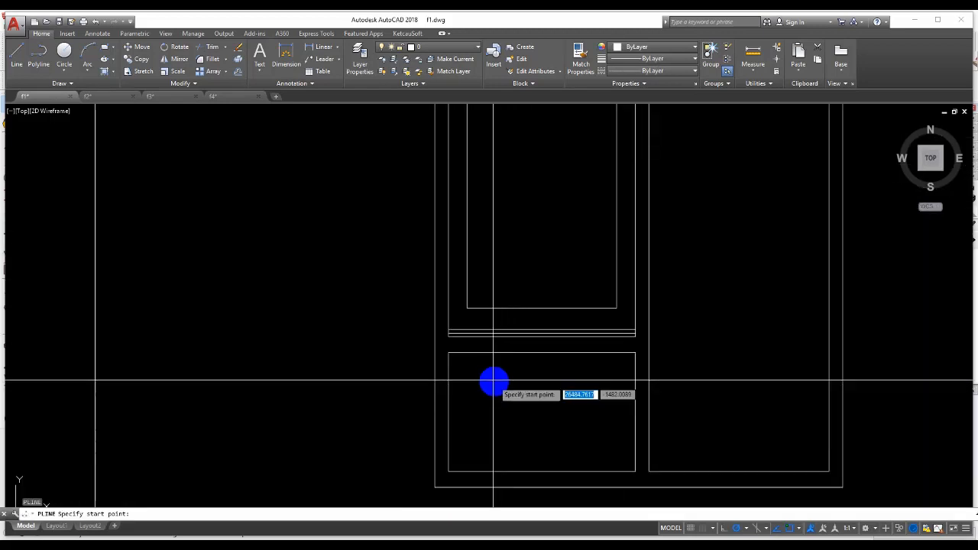
{"action": "key", "text": "Escape"}
Erase the stray lines along the bottom and top edges of the tall sash in the third elevation's ground-floor window.
{"action": "left_click", "coordinate": [479, 274]}
{"action": "left_click", "coordinate": [441, 309]}
{"action": "type", "text": "e"}
{"action": "key", "text": "Return"}
{"action": "scroll", "coordinate": [375, 352], "scroll_direction": "down", "scroll_amount": 3}
{"action": "middle_click_drag", "start_coordinate": [470, 115], "coordinate": [450, 224]}
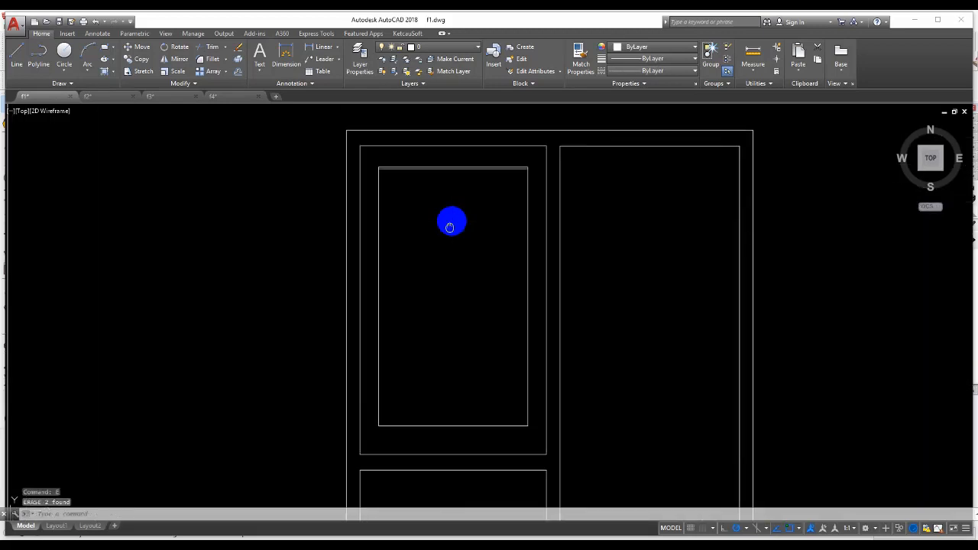
{"action": "scroll", "coordinate": [398, 163], "scroll_direction": "up", "scroll_amount": 5}
{"action": "left_click", "coordinate": [388, 197]}
{"action": "key", "text": "Return"}
{"action": "scroll", "coordinate": [329, 181], "scroll_direction": "down", "scroll_amount": 6}
Stretch the lower edge of the inner pane down to an offset from the sash's bottom edge in the third elevation's ground-floor window.
{"action": "scroll", "coordinate": [389, 263], "scroll_direction": "up", "scroll_amount": 2}
{"action": "scroll", "coordinate": [409, 266], "scroll_direction": "up", "scroll_amount": 2}
{"action": "type", "text": "di"}
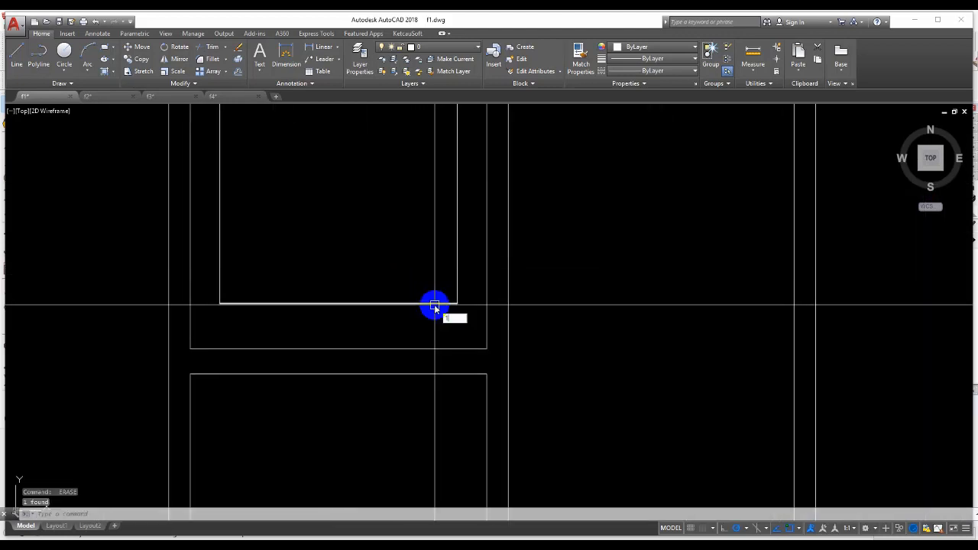
{"action": "key", "text": "Return"}
{"action": "key", "text": "Escape"}
{"action": "left_click", "coordinate": [571, 308]}
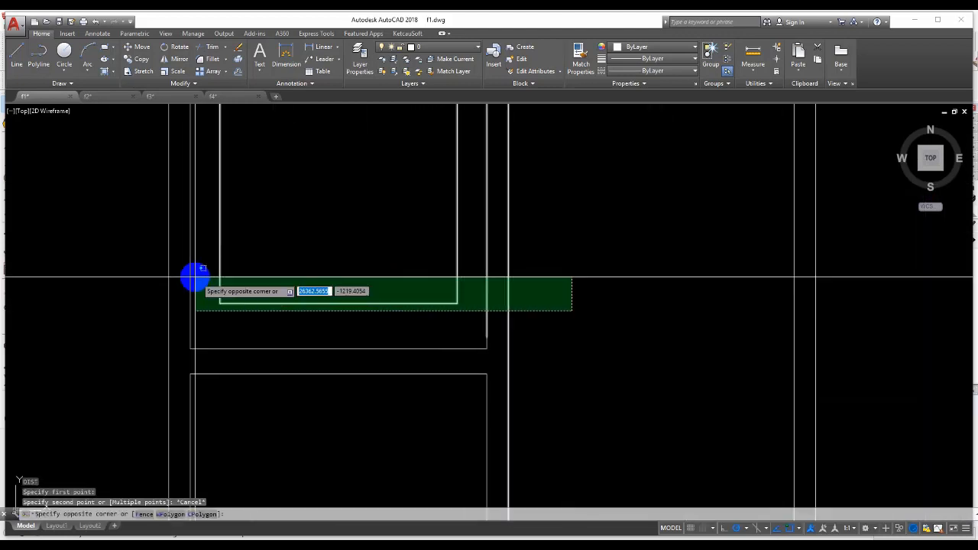
{"action": "left_click", "coordinate": [191, 280]}
{"action": "type", "text": "s"}
{"action": "key", "text": "Return"}
{"action": "left_click", "coordinate": [338, 303]}
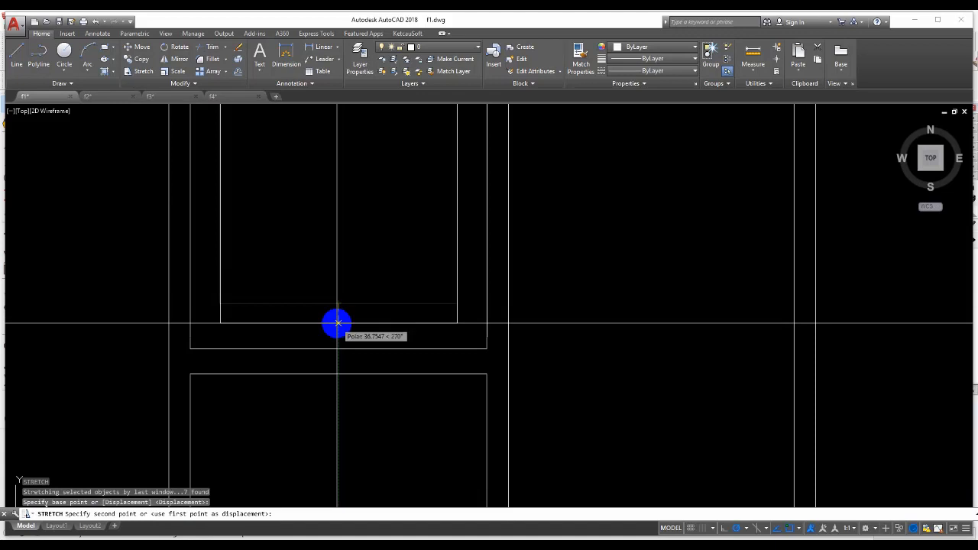
{"action": "right_click", "coordinate": [336, 331], "text": "shift"}
{"action": "key", "text": "f"}
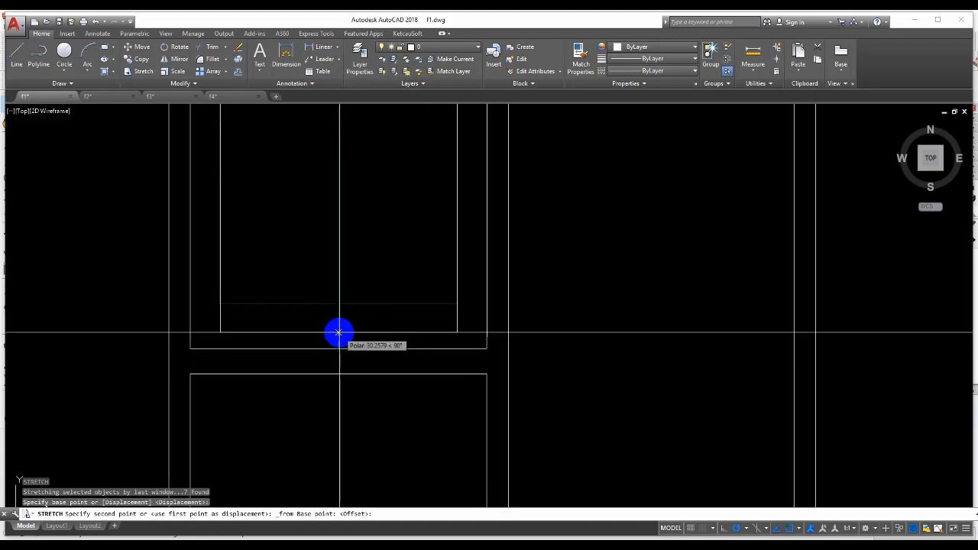
{"action": "key", "text": "Return"}
Draw a V-shaped polyline from the sash's bottom-left corner to its top edge's midpoint and bottom-right corner in the third elevation's ground-floor window.
{"action": "scroll", "coordinate": [339, 332], "scroll_direction": "down", "scroll_amount": 4}
{"action": "type", "text": "pl"}
{"action": "key", "text": "Return"}
{"action": "scroll", "coordinate": [336, 331], "scroll_direction": "up", "scroll_amount": 3}
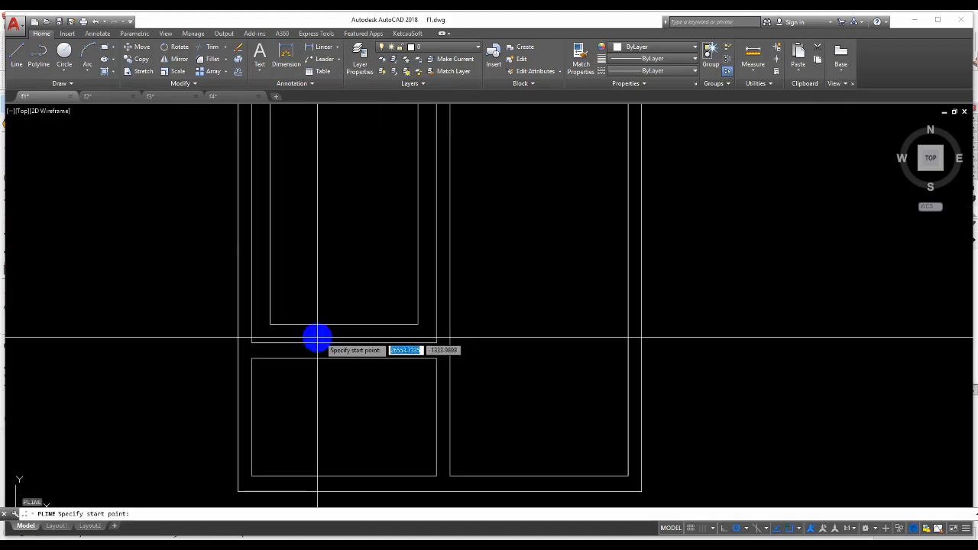
{"action": "left_click", "coordinate": [252, 343]}
{"action": "middle_click_drag", "start_coordinate": [308, 234], "coordinate": [308, 364]}
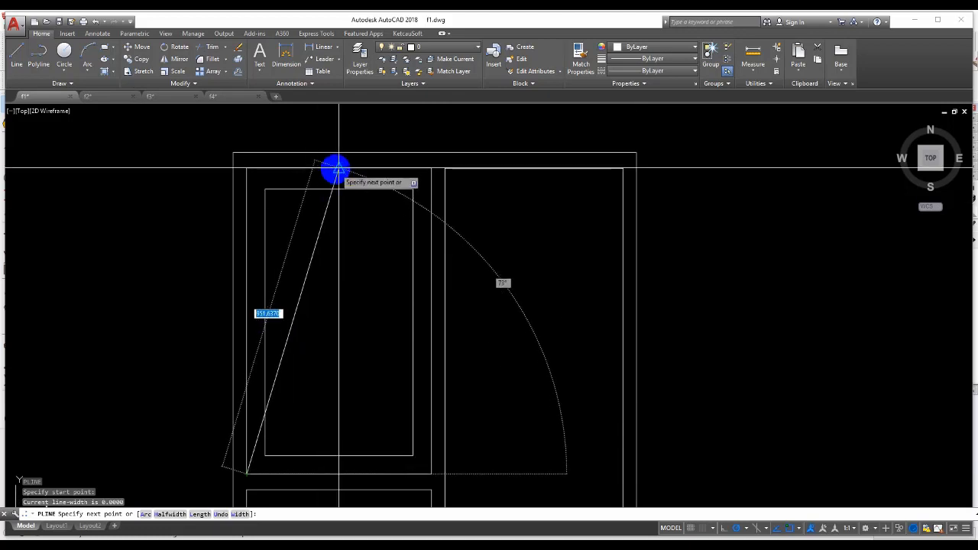
{"action": "right_click", "coordinate": [338, 168], "text": "shift"}
{"action": "left_click", "coordinate": [380, 192]}
{"action": "left_click", "coordinate": [431, 167]}
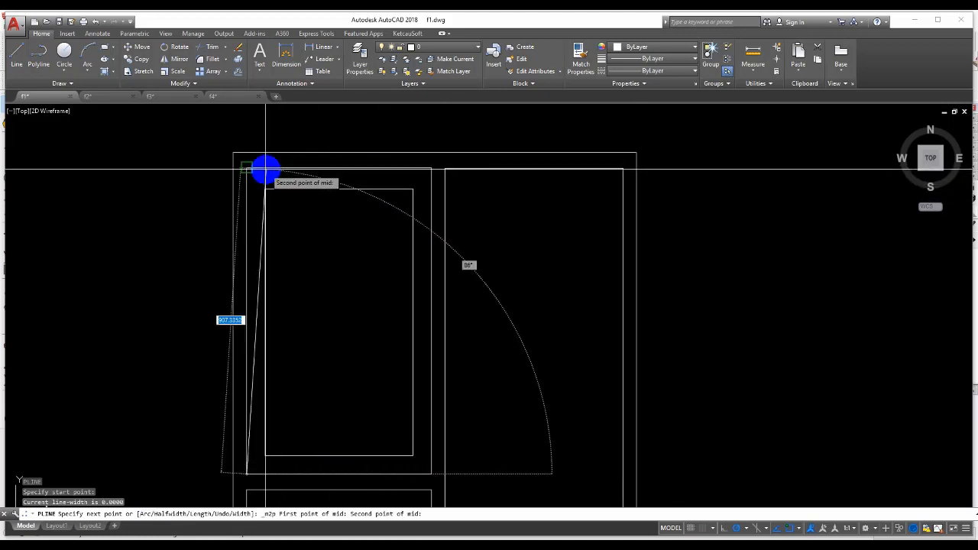
{"action": "left_click", "coordinate": [247, 165]}
{"action": "left_click", "coordinate": [426, 470]}
{"action": "key", "text": "Escape"}
Match the properties of the second elevation's dashed opening symbol onto the new V-shaped symbol in the third elevation.
{"action": "scroll", "coordinate": [457, 322], "scroll_direction": "down", "scroll_amount": 5}
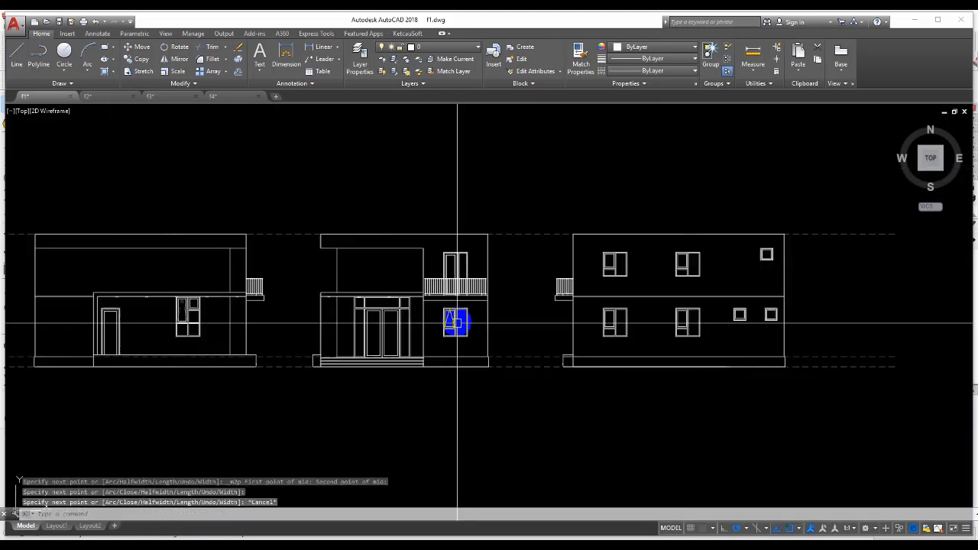
{"action": "scroll", "coordinate": [195, 328], "scroll_direction": "up", "scroll_amount": 5}
{"action": "type", "text": "ma"}
{"action": "key", "text": "Return"}
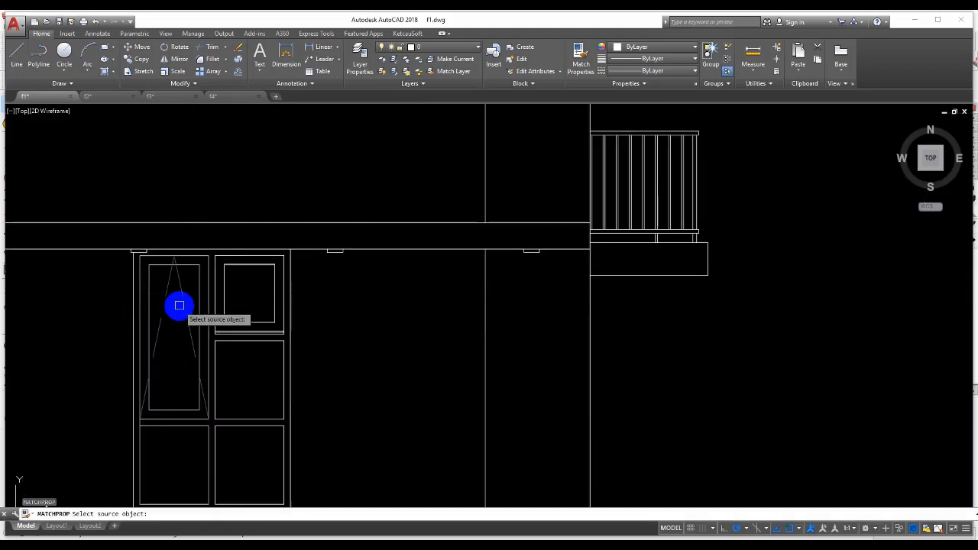
{"action": "left_click", "coordinate": [178, 286]}
{"action": "scroll", "coordinate": [482, 345], "scroll_direction": "down", "scroll_amount": 5}
{"action": "scroll", "coordinate": [578, 327], "scroll_direction": "up", "scroll_amount": 5}
{"action": "left_click", "coordinate": [523, 260]}
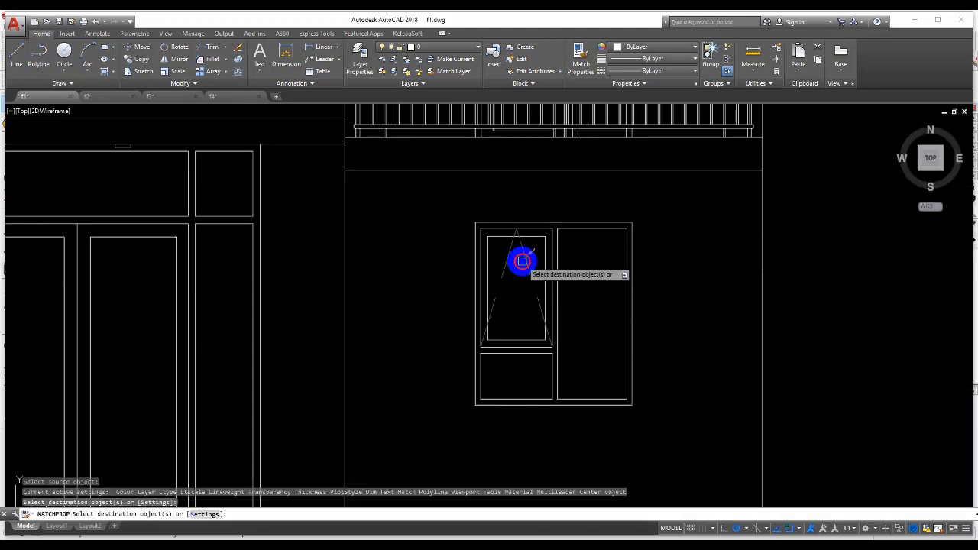
{"action": "key", "text": "Return"}
{"action": "scroll", "coordinate": [518, 336], "scroll_direction": "down", "scroll_amount": 3}
{"action": "scroll", "coordinate": [533, 254], "scroll_direction": "up", "scroll_amount": 2}
{"action": "middle_click_drag", "start_coordinate": [532, 255], "coordinate": [432, 274]}
{"action": "scroll", "coordinate": [434, 275], "scroll_direction": "down", "scroll_amount": 2}
{"action": "middle_click_drag", "start_coordinate": [585, 333], "coordinate": [500, 333]}
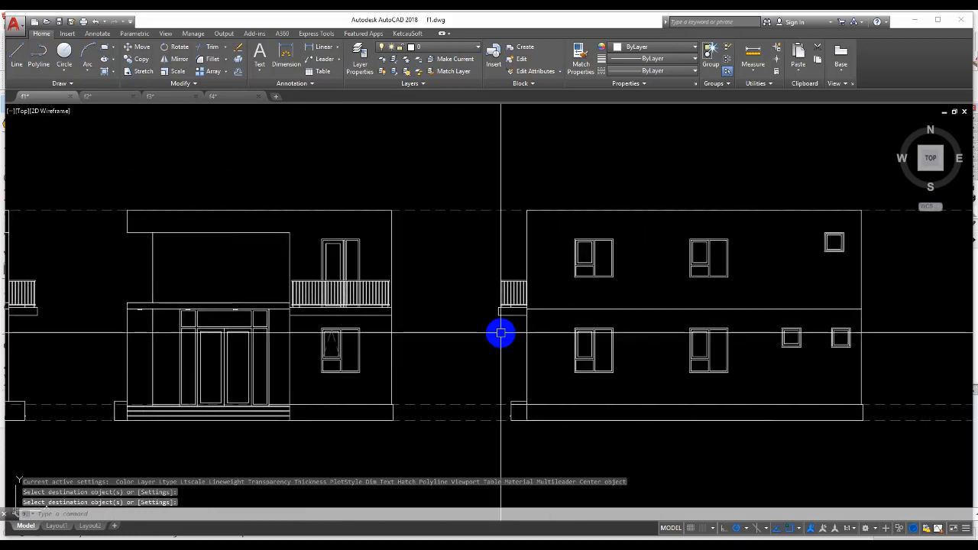
{"action": "key", "text": "Escape"}
{"action": "scroll", "coordinate": [565, 345], "scroll_direction": "up", "scroll_amount": 3}
{"action": "left_click", "coordinate": [190, 334]}
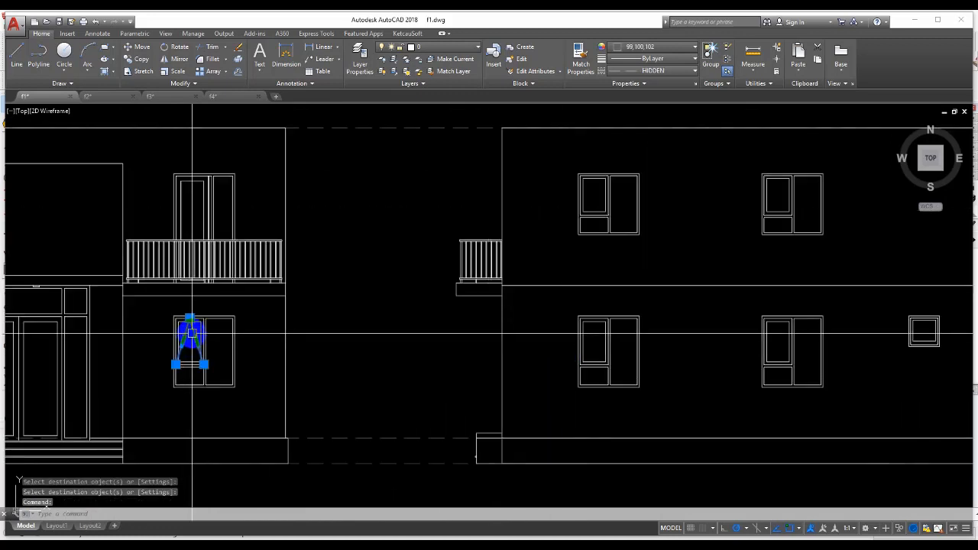
{"action": "type", "text": "c"}
{"action": "key", "text": "Return"}
{"action": "scroll", "coordinate": [190, 334], "scroll_direction": "up", "scroll_amount": 5}
{"action": "scroll", "coordinate": [140, 329], "scroll_direction": "down", "scroll_amount": 4}
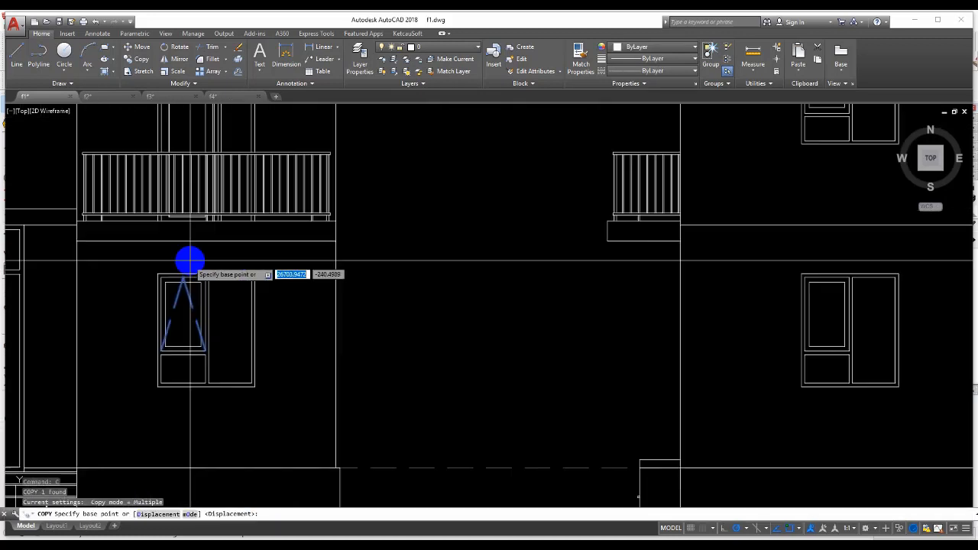
{"action": "scroll", "coordinate": [188, 260], "scroll_direction": "up", "scroll_amount": 4}
{"action": "key", "text": "Escape"}
Draw a V-shaped opening polyline across the sash of the fourth elevation's right ground-floor double window, with its apex at the top edge's midpoint.
{"action": "scroll", "coordinate": [216, 321], "scroll_direction": "down", "scroll_amount": 5}
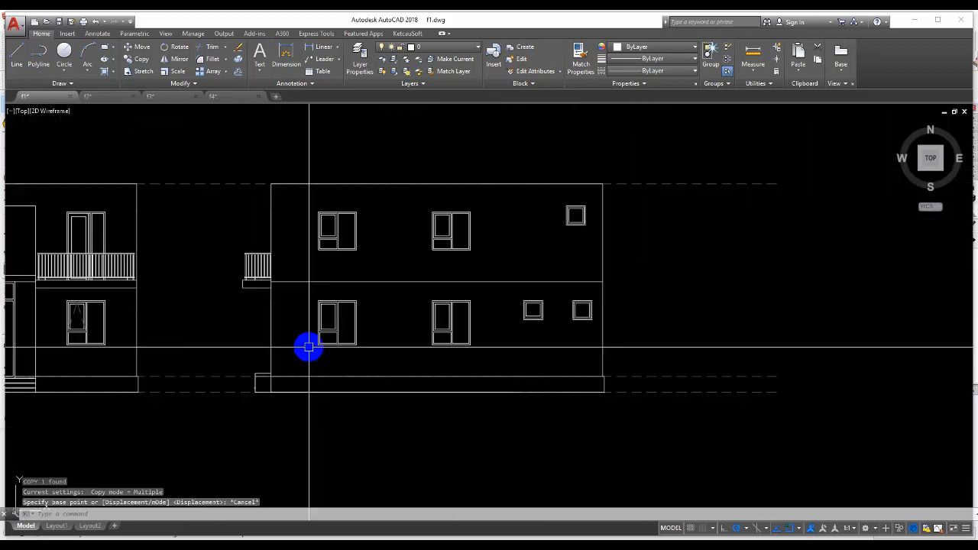
{"action": "scroll", "coordinate": [446, 275], "scroll_direction": "up", "scroll_amount": 2}
{"action": "middle_click_drag", "start_coordinate": [446, 275], "coordinate": [372, 203]}
{"action": "type", "text": "pl"}
{"action": "key", "text": "Return"}
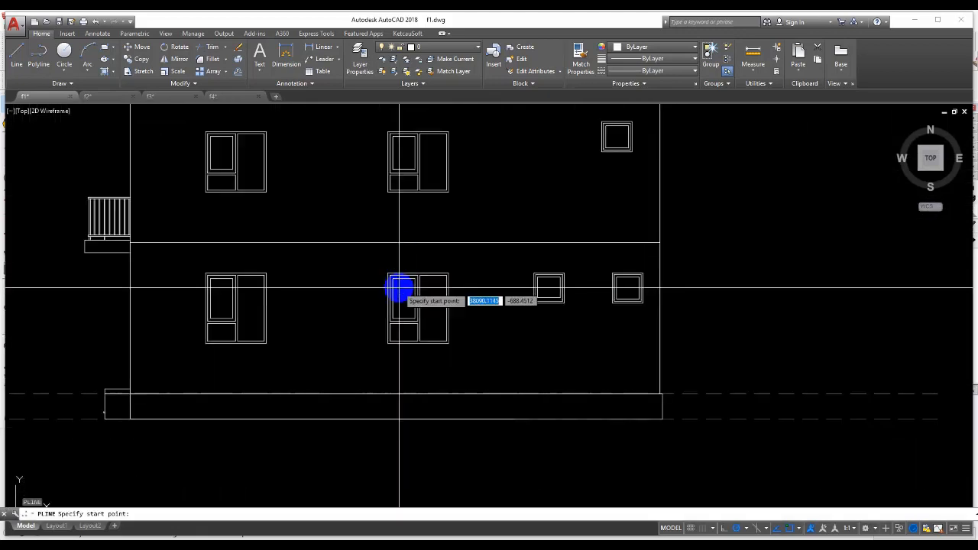
{"action": "scroll", "coordinate": [399, 286], "scroll_direction": "up", "scroll_amount": 5}
{"action": "left_click", "coordinate": [362, 379]}
{"action": "right_click", "coordinate": [413, 207], "text": "shift"}
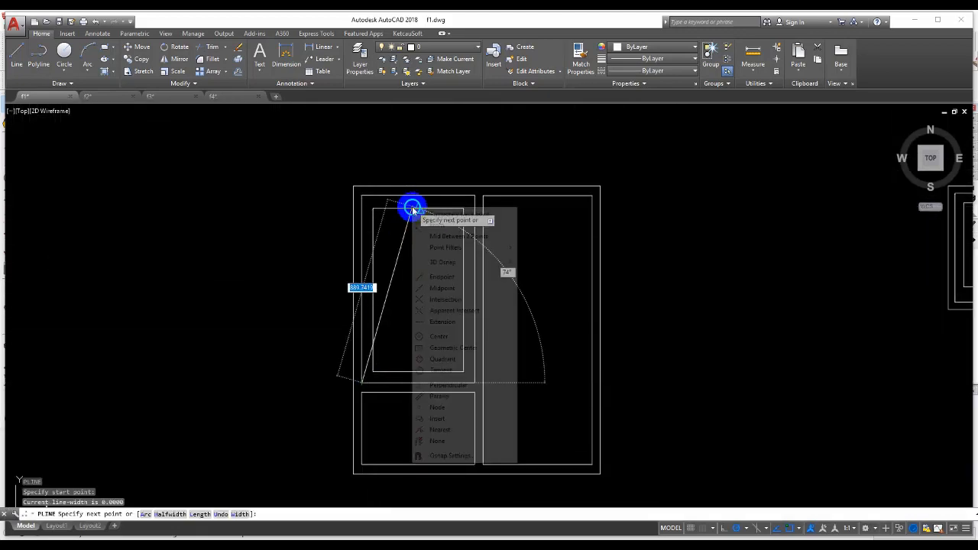
{"action": "left_click", "coordinate": [543, 233]}
{"action": "left_click", "coordinate": [473, 195]}
{"action": "left_click", "coordinate": [362, 197]}
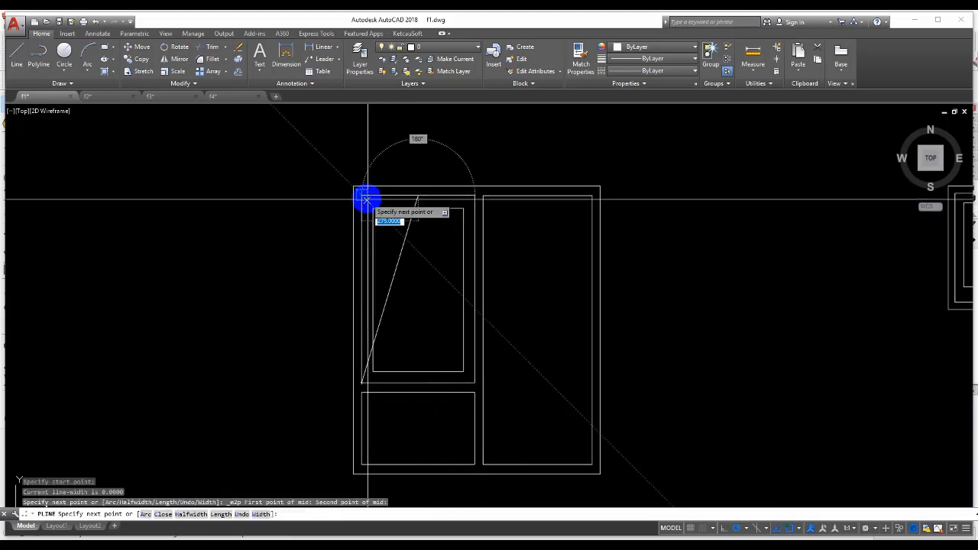
{"action": "left_click", "coordinate": [471, 383]}
{"action": "key", "text": "Return"}
Copy the V-shaped opening symbol to the matching sash of the left ground-floor window in the fourth elevation.
{"action": "scroll", "coordinate": [481, 351], "scroll_direction": "down", "scroll_amount": 5}
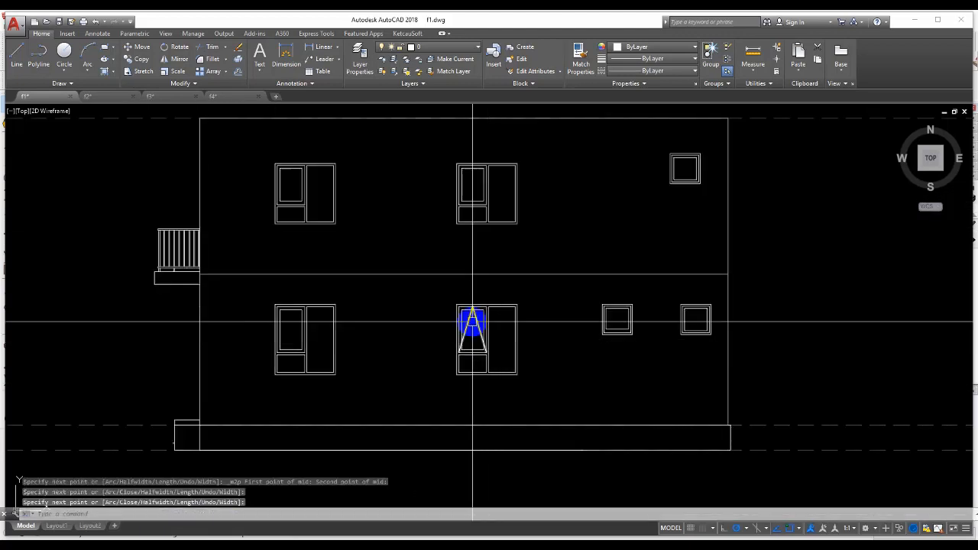
{"action": "scroll", "coordinate": [288, 332], "scroll_direction": "up", "scroll_amount": 4}
{"action": "type", "text": "c"}
{"action": "key", "text": "Return"}
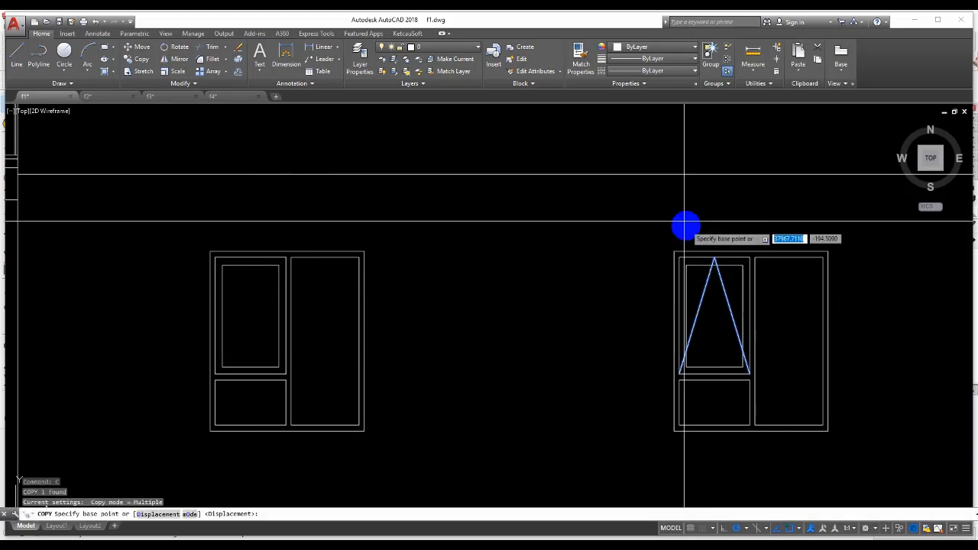
{"action": "left_click", "coordinate": [674, 250]}
{"action": "scroll", "coordinate": [526, 318], "scroll_direction": "down", "scroll_amount": 3}
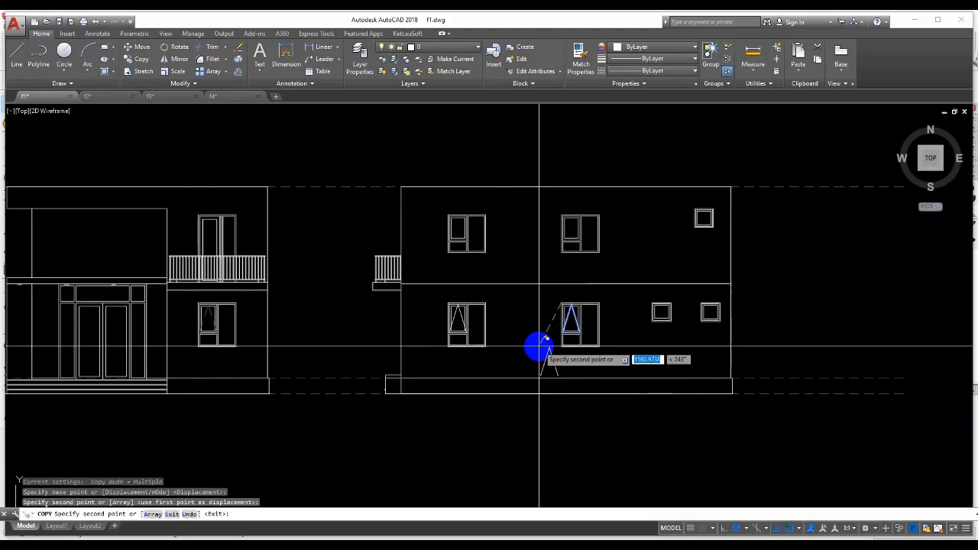
{"action": "key", "text": "Escape"}
Draw a V-shaped opening polyline between the bottom corners and top edge of the sash in the fourth elevation's upper-left window.
{"action": "scroll", "coordinate": [492, 213], "scroll_direction": "up", "scroll_amount": 3}
{"action": "type", "text": "pl"}
{"action": "key", "text": "Return"}
{"action": "scroll", "coordinate": [324, 314], "scroll_direction": "up", "scroll_amount": 2}
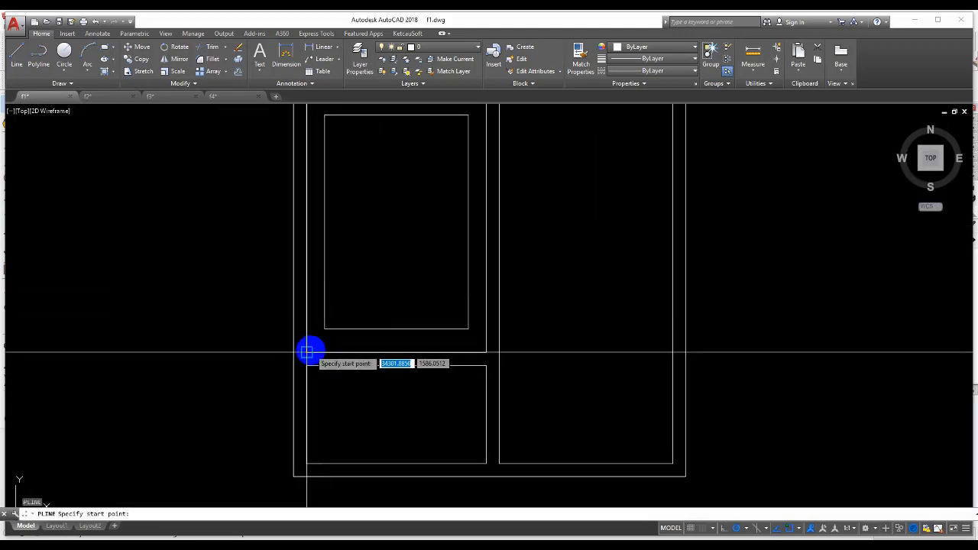
{"action": "left_click", "coordinate": [307, 351]}
{"action": "middle_click_drag", "start_coordinate": [378, 193], "coordinate": [361, 299]}
{"action": "right_click", "coordinate": [369, 253], "text": "shift"}
{"action": "left_click", "coordinate": [400, 281]}
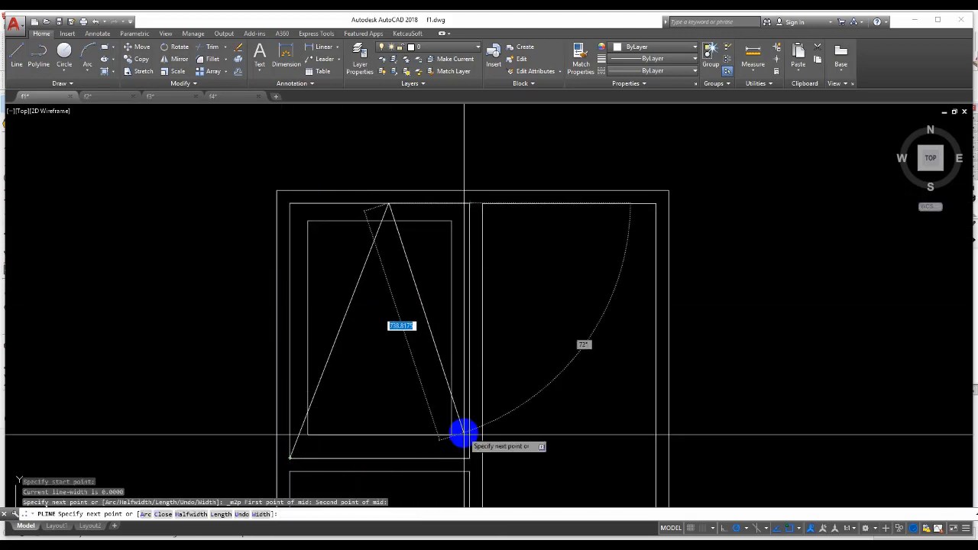
{"action": "left_click", "coordinate": [465, 456]}
{"action": "key", "text": "Return"}
Stretch the apex of the upper-left window's V symbol to the midpoint between the sash's two top corners.
{"action": "scroll", "coordinate": [361, 295], "scroll_direction": "down", "scroll_amount": 2}
{"action": "scroll", "coordinate": [371, 324], "scroll_direction": "up", "scroll_amount": 1}
{"action": "scroll", "coordinate": [379, 233], "scroll_direction": "up", "scroll_amount": 3}
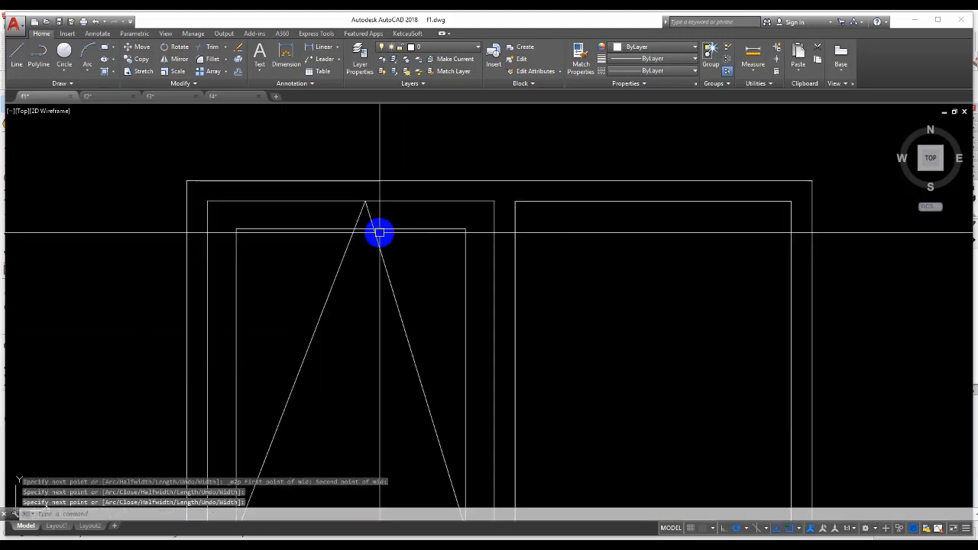
{"action": "left_click", "coordinate": [352, 191]}
{"action": "type", "text": "s"}
{"action": "key", "text": "space"}
{"action": "left_click", "coordinate": [368, 205]}
{"action": "scroll", "coordinate": [367, 205], "scroll_direction": "up", "scroll_amount": 1}
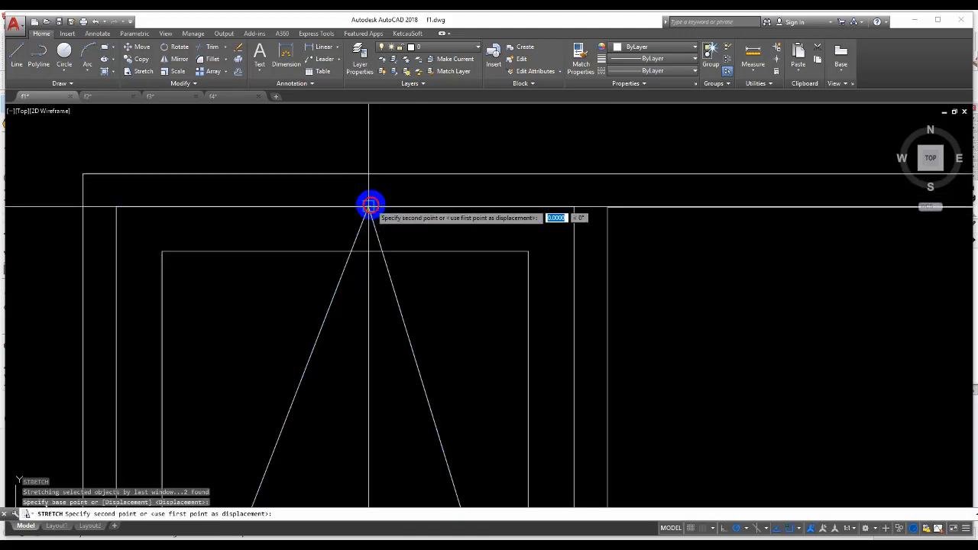
{"action": "right_click", "coordinate": [401, 207], "text": "shift"}
{"action": "left_click", "coordinate": [448, 236]}
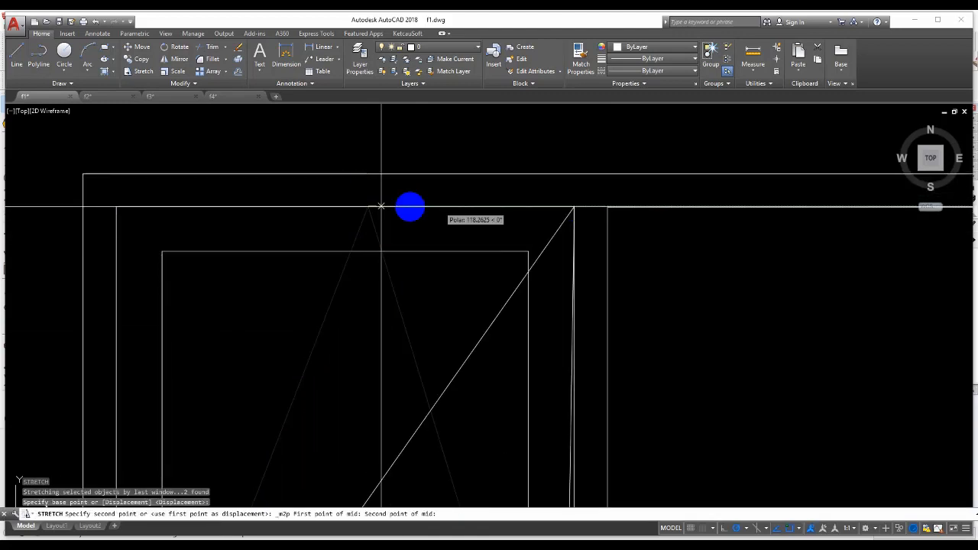
{"action": "left_click", "coordinate": [116, 207]}
Copy the corrected V symbol from the upper-left window to the upper-right double window, using the window frames' top-left corners as reference points.
{"action": "scroll", "coordinate": [319, 243], "scroll_direction": "down", "scroll_amount": 10}
{"action": "scroll", "coordinate": [322, 250], "scroll_direction": "up", "scroll_amount": 5}
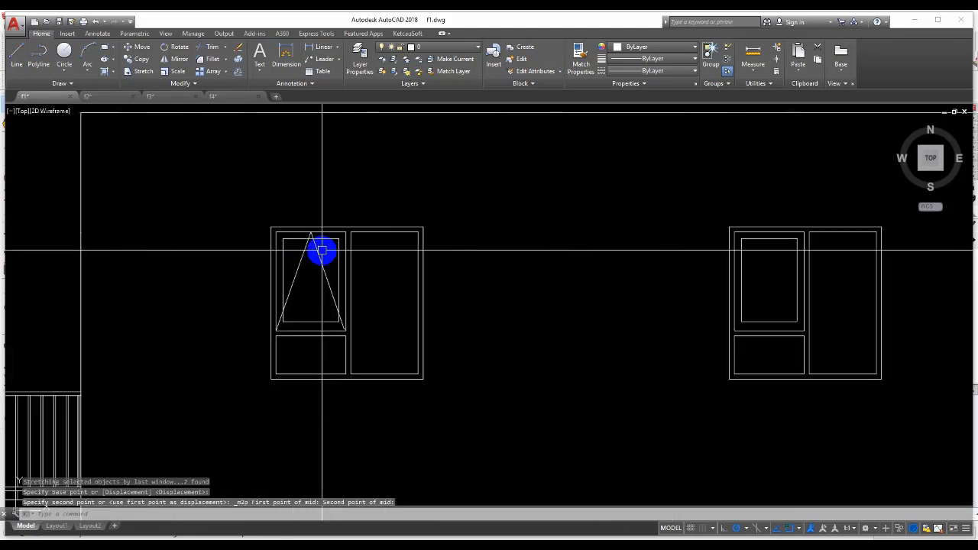
{"action": "type", "text": "co"}
{"action": "key", "text": "space"}
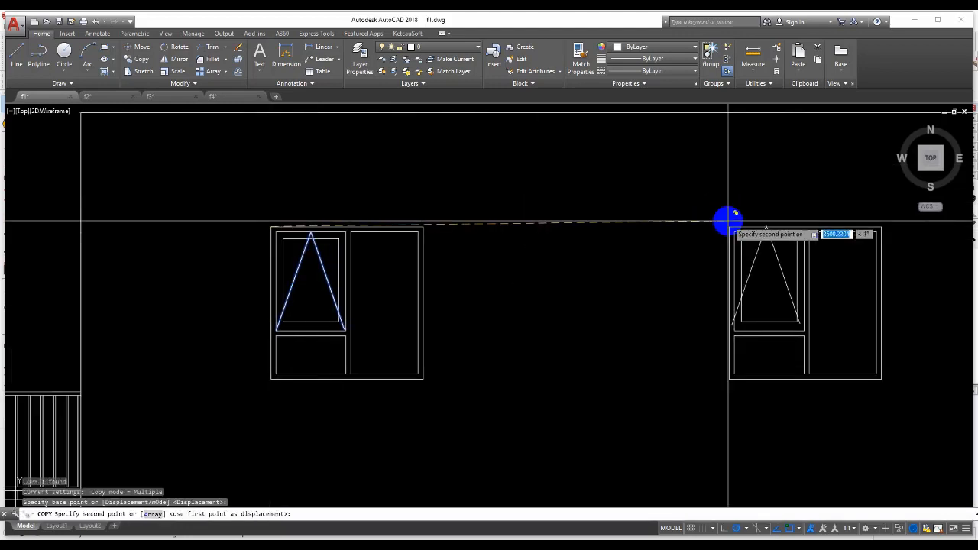
{"action": "left_click", "coordinate": [729, 226]}
{"action": "scroll", "coordinate": [543, 226], "scroll_direction": "down", "scroll_amount": 3}
{"action": "key", "text": "Escape"}
{"action": "middle_click_drag", "start_coordinate": [249, 327], "coordinate": [369, 310]}
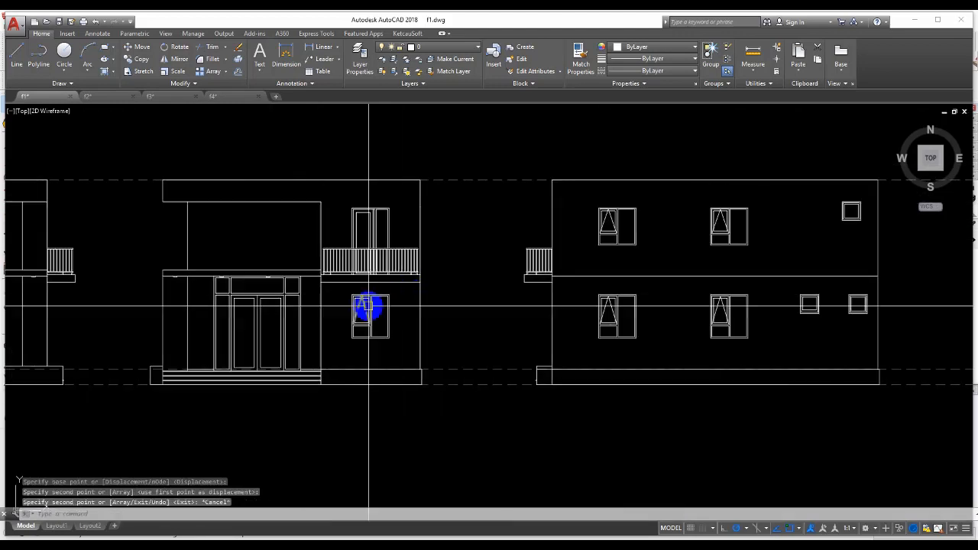
Match the third elevation's dashed symbol properties onto the V symbols of the fourth elevation's two left windows and its upper-right double window.
{"action": "scroll", "coordinate": [368, 306], "scroll_direction": "up", "scroll_amount": 3}
{"action": "type", "text": "ma"}
{"action": "key", "text": "space"}
{"action": "left_click", "coordinate": [338, 284]}
{"action": "scroll", "coordinate": [419, 303], "scroll_direction": "down", "scroll_amount": 5}
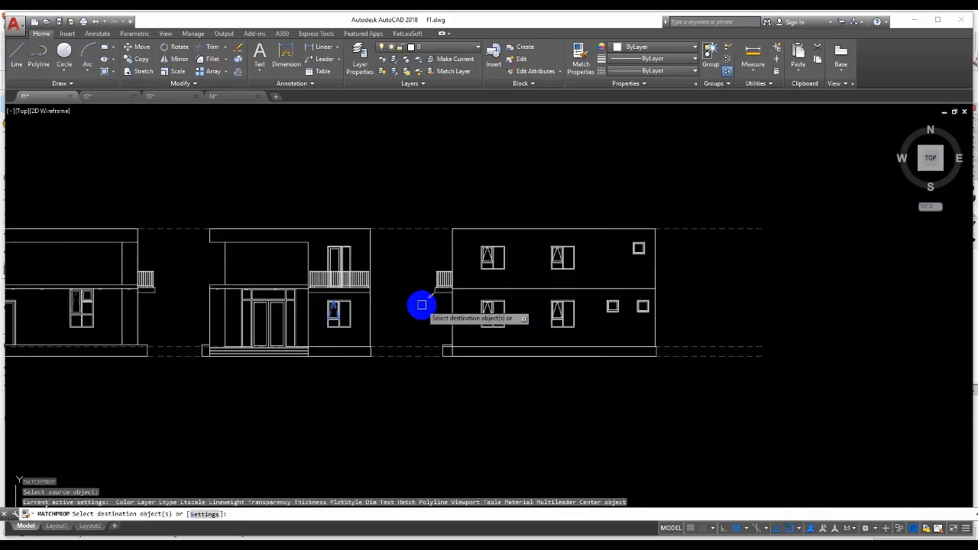
{"action": "scroll", "coordinate": [541, 218], "scroll_direction": "up", "scroll_amount": 5}
{"action": "scroll", "coordinate": [590, 173], "scroll_direction": "down", "scroll_amount": 2}
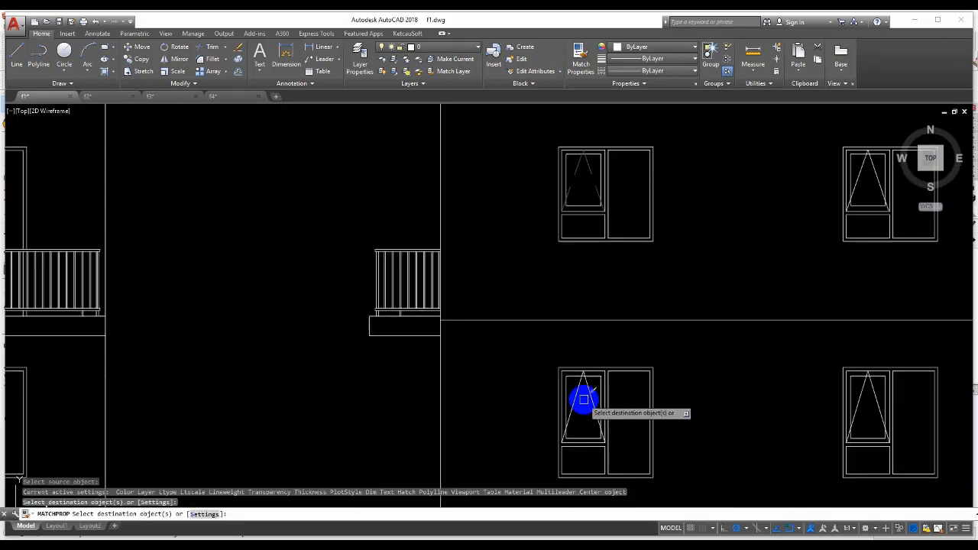
{"action": "mouse_move", "coordinate": [583, 391]}
{"action": "middle_mouse_down"}
{"action": "mouse_move", "coordinate": [456, 406]}
{"action": "mouse_move", "coordinate": [690, 250]}
{"action": "middle_mouse_up"}
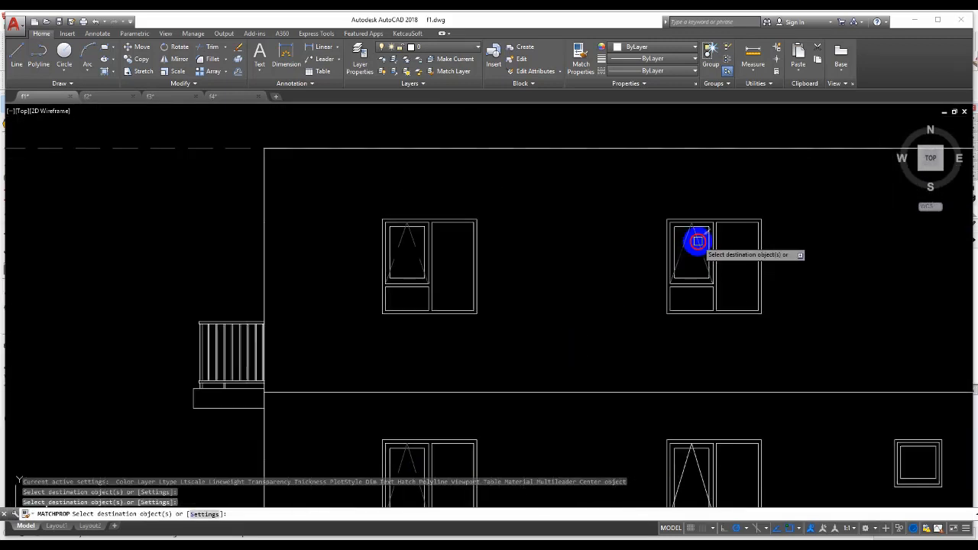
{"action": "left_click", "coordinate": [697, 241]}
{"action": "key", "text": "space"}
Match the properties of the dashed upper-right symbol onto the V symbol of the double window directly below it.
{"action": "scroll", "coordinate": [698, 266], "scroll_direction": "down", "scroll_amount": 5}
{"action": "scroll", "coordinate": [712, 260], "scroll_direction": "up", "scroll_amount": 7}
{"action": "key", "text": "space"}
{"action": "left_click", "coordinate": [591, 272]}
{"action": "scroll", "coordinate": [582, 273], "scroll_direction": "down", "scroll_amount": 7}
{"action": "scroll", "coordinate": [584, 351], "scroll_direction": "up", "scroll_amount": 5}
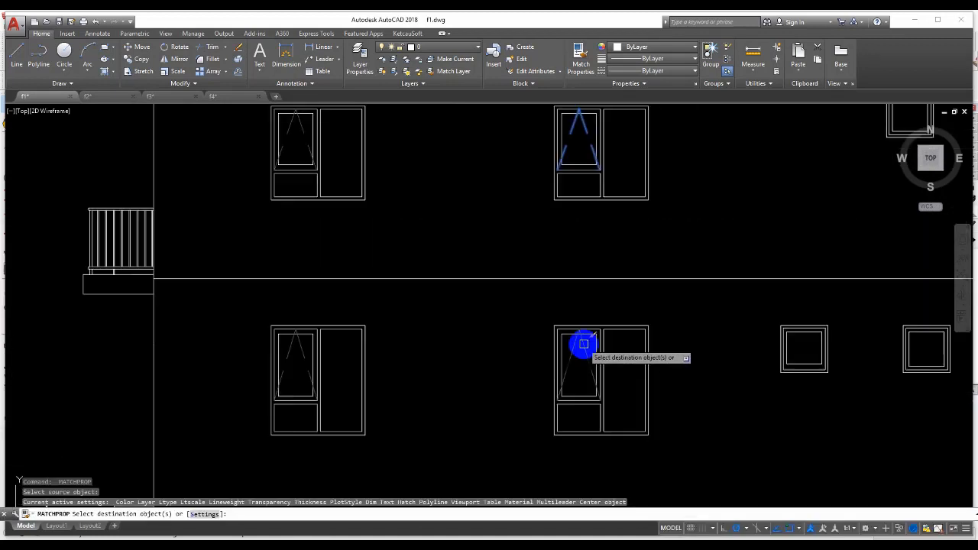
{"action": "scroll", "coordinate": [583, 344], "scroll_direction": "up", "scroll_amount": 3}
{"action": "left_click", "coordinate": [578, 343]}
{"action": "key", "text": "space"}
{"action": "scroll", "coordinate": [483, 304], "scroll_direction": "down", "scroll_amount": 5}
{"action": "scroll", "coordinate": [799, 122], "scroll_direction": "up", "scroll_amount": 5}
{"action": "middle_click_drag", "start_coordinate": [799, 122], "coordinate": [600, 214]}
{"action": "scroll", "coordinate": [437, 372], "scroll_direction": "up", "scroll_amount": 5}
{"action": "middle_click_drag", "start_coordinate": [436, 372], "coordinate": [461, 331]}
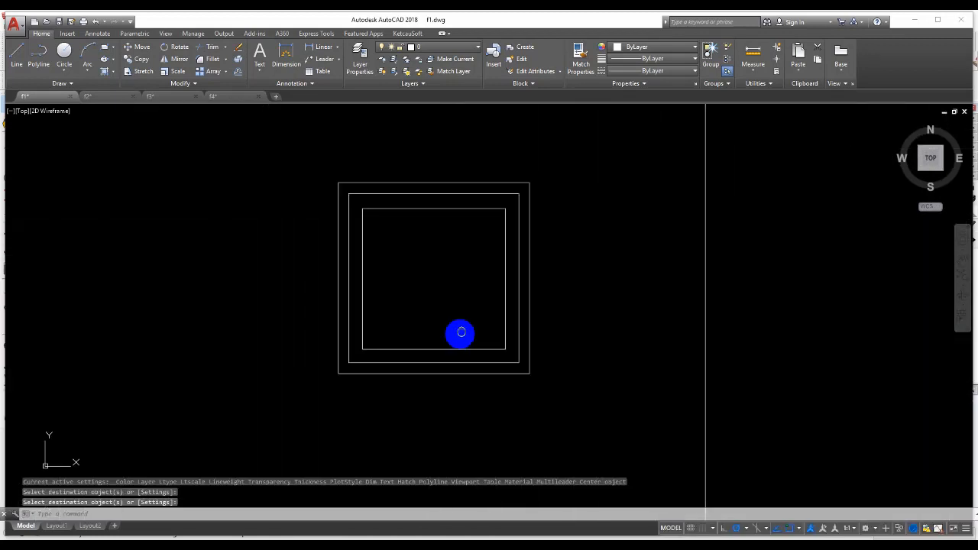
Draw an inverted-V polyline in the fourth elevation's small upper-right window, from the sash's bottom corners to the midpoint of its top edge.
{"action": "type", "text": "pl"}
{"action": "key", "text": "space"}
{"action": "left_click", "coordinate": [355, 349]}
{"action": "right_click", "coordinate": [430, 262], "text": "shift"}
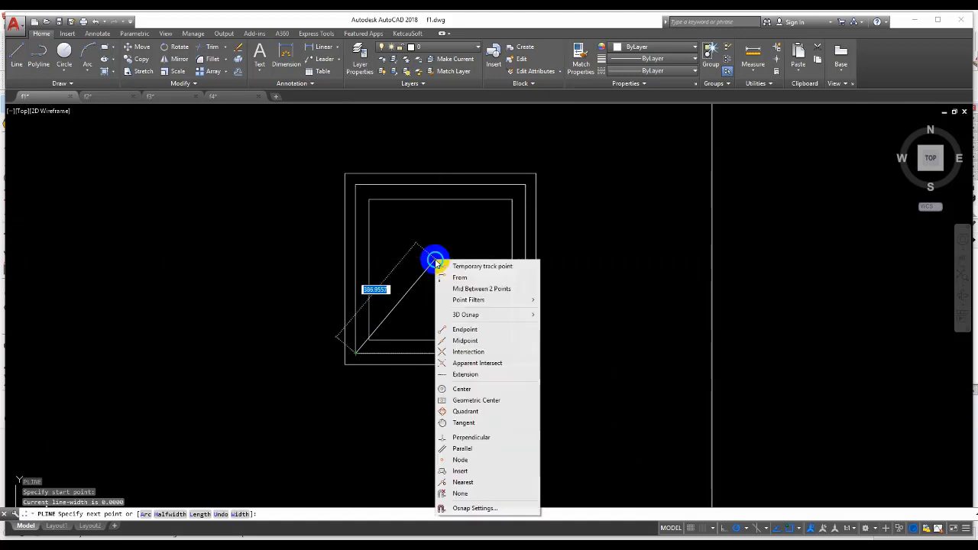
{"action": "left_click", "coordinate": [466, 285]}
{"action": "left_click", "coordinate": [440, 187]}
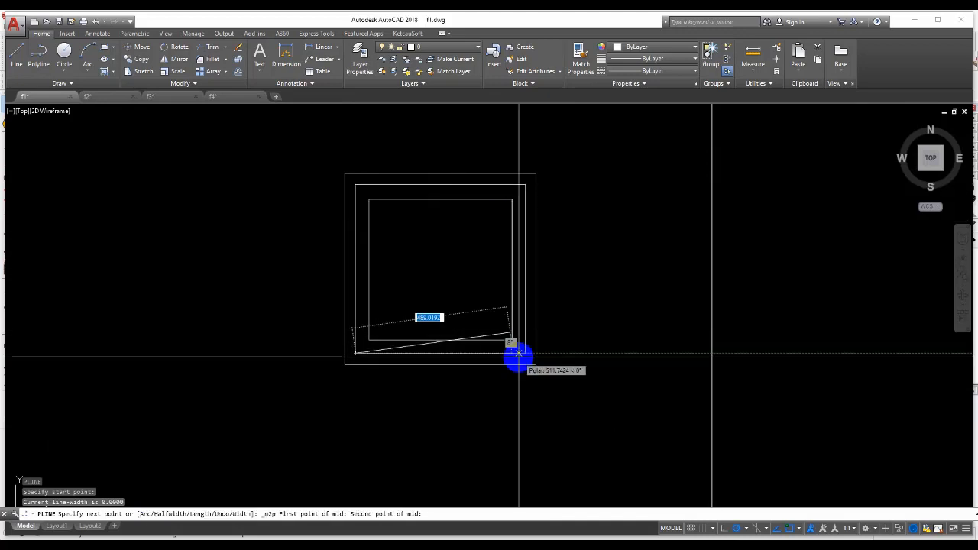
{"action": "left_click", "coordinate": [440, 185]}
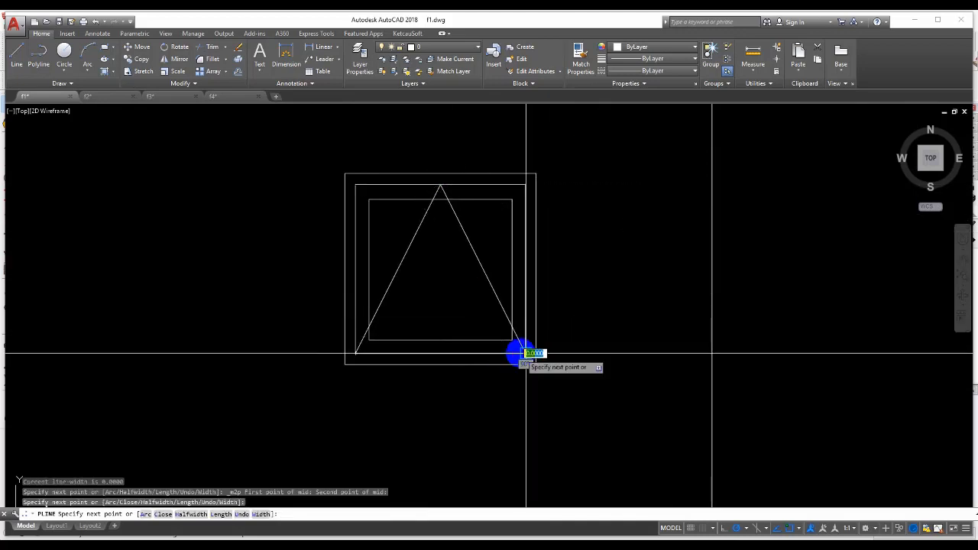
{"action": "key", "text": "Escape"}
Match the dashed symbol properties of the upper-right double window onto the small upper-right window's V symbol.
{"action": "scroll", "coordinate": [525, 352], "scroll_direction": "down", "scroll_amount": 5}
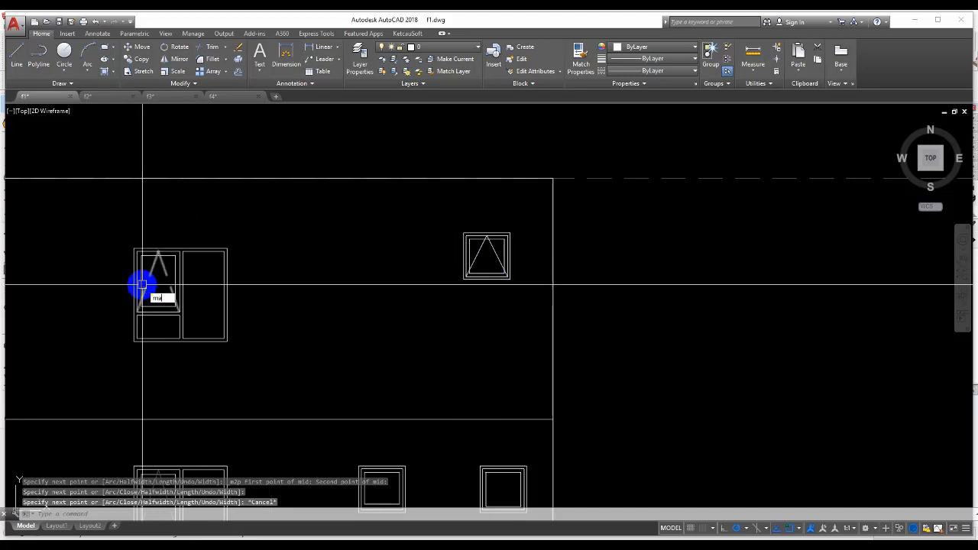
{"action": "key", "text": "Return"}
{"action": "scroll", "coordinate": [429, 283], "scroll_direction": "up", "scroll_amount": 4}
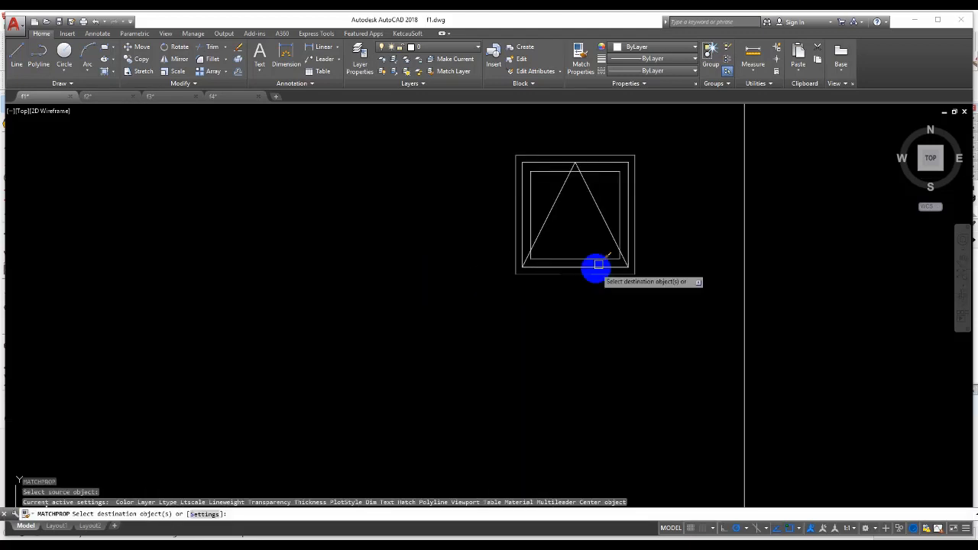
{"action": "key", "text": "Escape"}
Copy the small window's dashed V symbol to the two small ground-floor windows, using the frames' top-left corners as reference points.
{"action": "left_click", "coordinate": [603, 215]}
{"action": "type", "text": "c"}
{"action": "key", "text": "Return"}
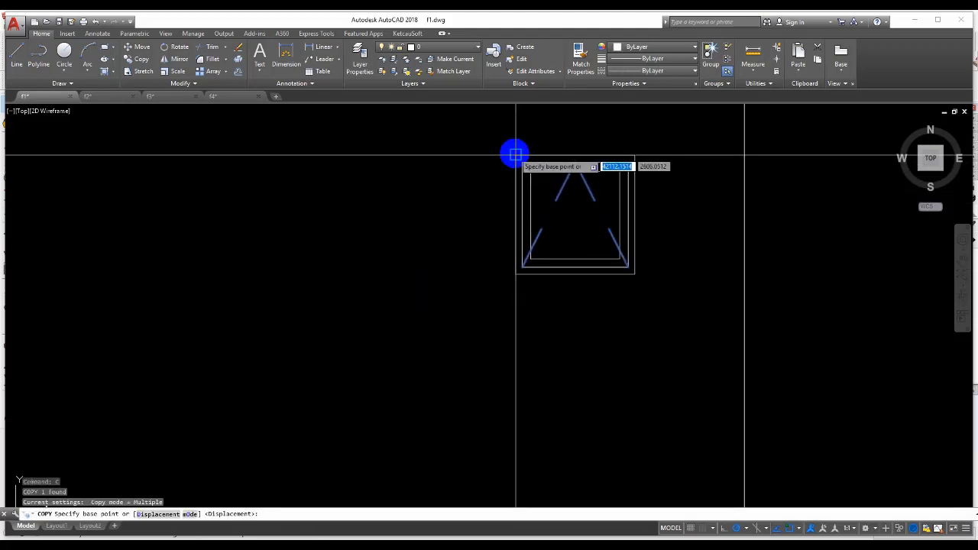
{"action": "left_click", "coordinate": [515, 155]}
{"action": "scroll", "coordinate": [562, 207], "scroll_direction": "down", "scroll_amount": 4}
{"action": "scroll", "coordinate": [524, 392], "scroll_direction": "up", "scroll_amount": 2}
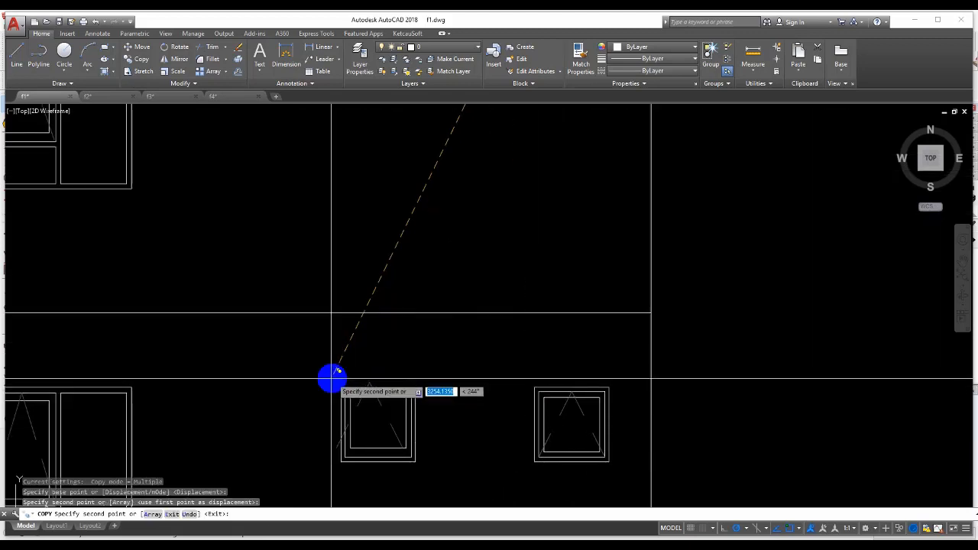
{"action": "scroll", "coordinate": [342, 384], "scroll_direction": "down", "scroll_amount": 5}
{"action": "middle_click_drag", "start_coordinate": [393, 404], "coordinate": [626, 389]}
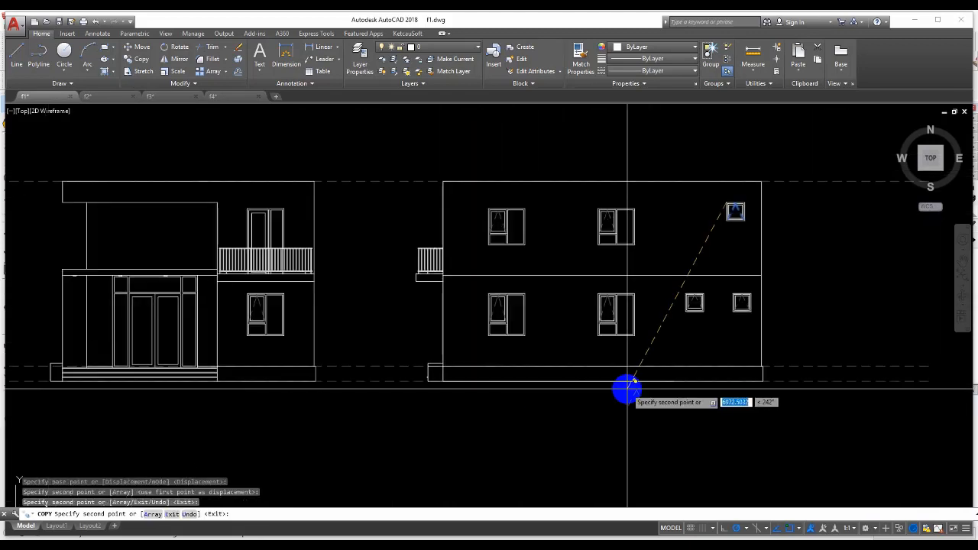
{"action": "scroll", "coordinate": [611, 391], "scroll_direction": "down", "scroll_amount": 6}
{"action": "scroll", "coordinate": [428, 393], "scroll_direction": "up", "scroll_amount": 9}
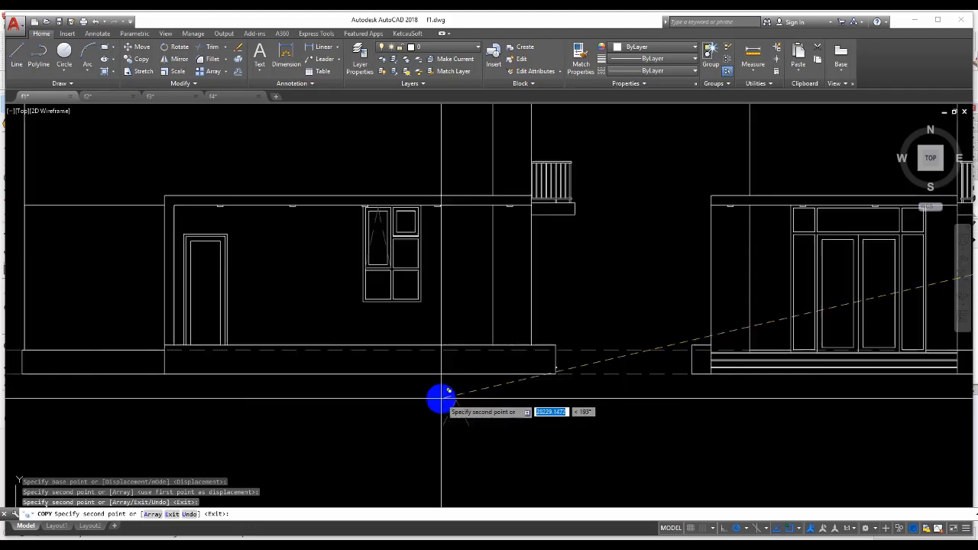
{"action": "key", "text": "Escape"}
{"action": "scroll", "coordinate": [296, 310], "scroll_direction": "up", "scroll_amount": 2}
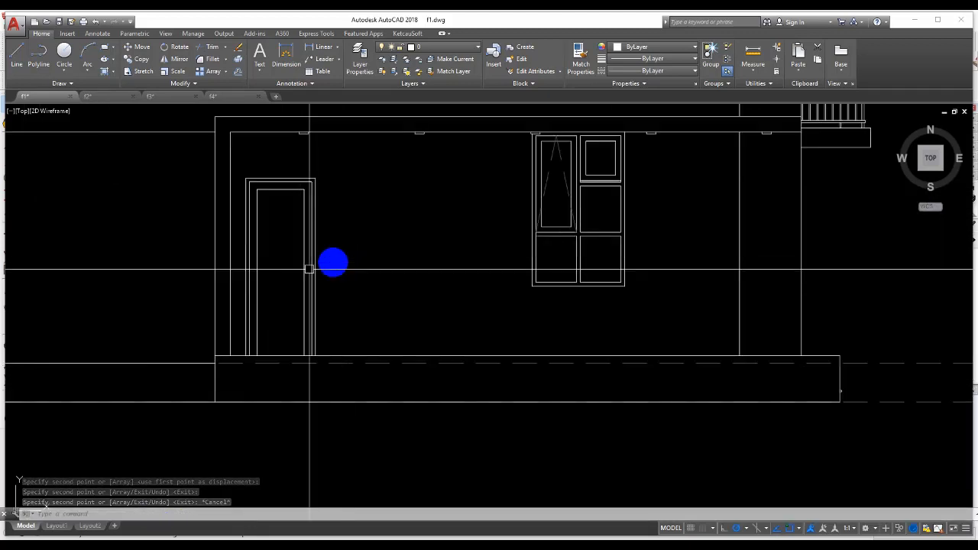
{"action": "scroll", "coordinate": [240, 371], "scroll_direction": "up", "scroll_amount": 2}
{"action": "type", "text": "pl"}
{"action": "key", "text": "Return"}
{"action": "scroll", "coordinate": [236, 328], "scroll_direction": "up", "scroll_amount": 1}
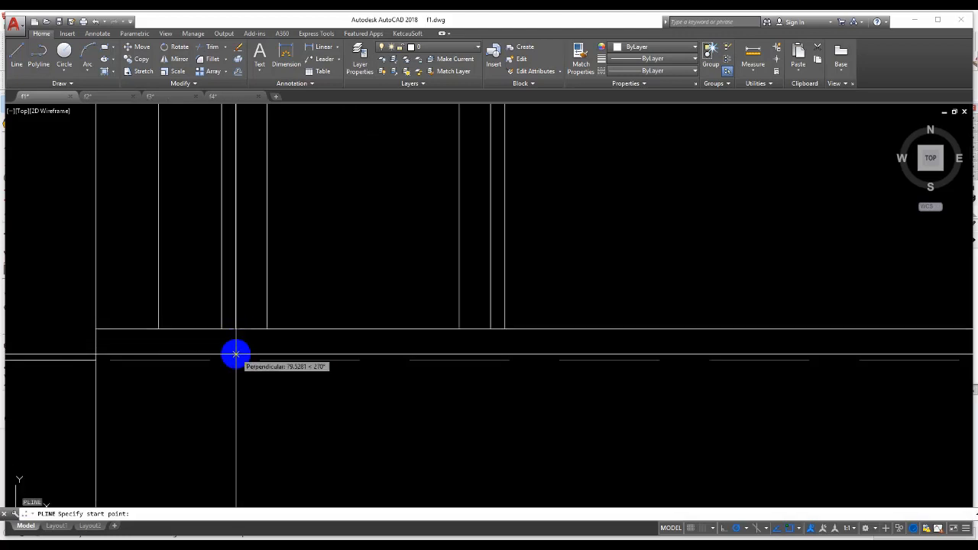
{"action": "scroll", "coordinate": [234, 356], "scroll_direction": "down", "scroll_amount": 8}
{"action": "key", "text": "Escape"}
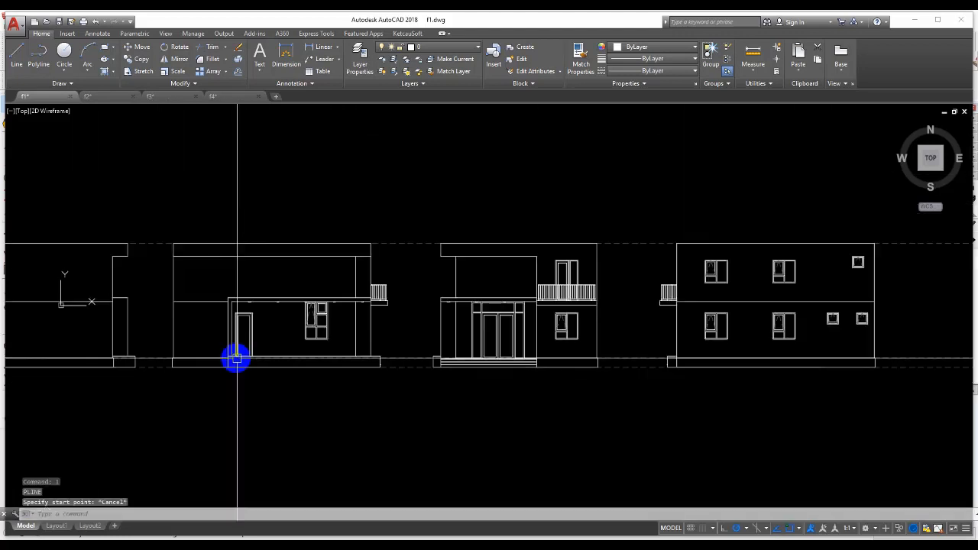
Review the four elevations side by side, checking their alignment and the window-opening symbols.
{"action": "mouse_move", "coordinate": [234, 356]}
{"action": "middle_mouse_down"}
{"action": "mouse_move", "coordinate": [253, 352]}
{"action": "mouse_move", "coordinate": [235, 353]}
{"action": "middle_mouse_up"}
{"action": "scroll", "coordinate": [317, 345], "scroll_direction": "down", "scroll_amount": 2}
{"action": "mouse_move", "coordinate": [348, 376]}
{"action": "middle_mouse_down"}
{"action": "mouse_move", "coordinate": [423, 313]}
{"action": "mouse_move", "coordinate": [516, 350]}
{"action": "middle_mouse_up"}
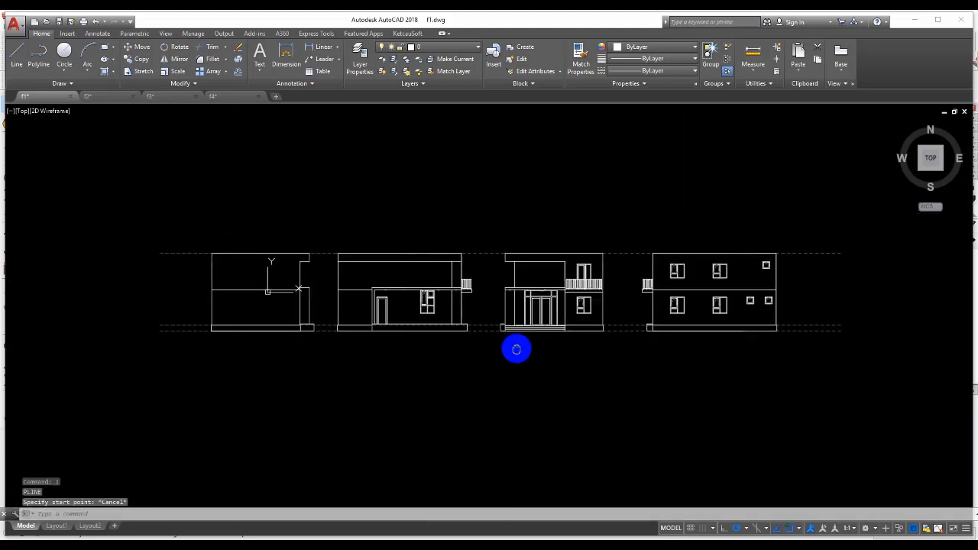
{"action": "scroll", "coordinate": [503, 348], "scroll_direction": "up", "scroll_amount": 2}
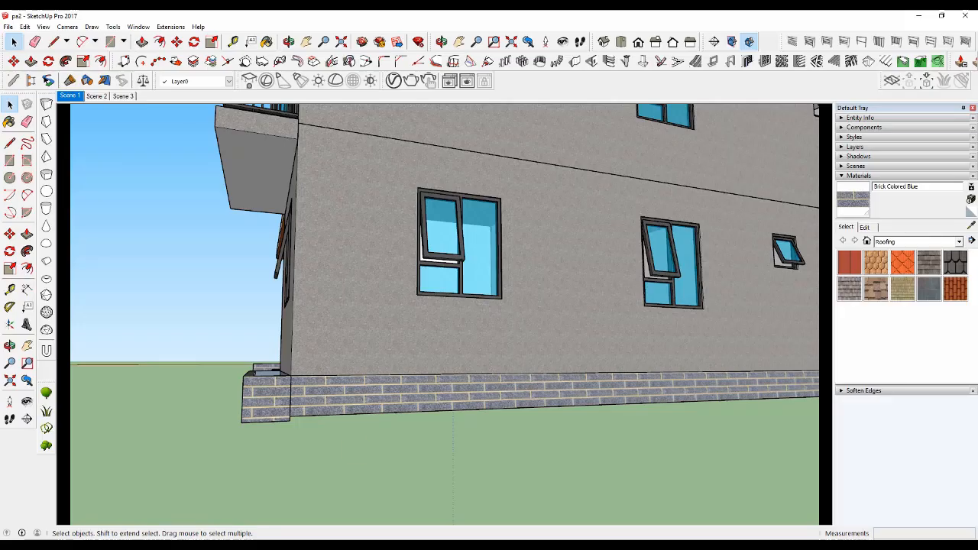
Examine the exterior of the house model pa2 in SketchUp from different viewpoints.
{"action": "scroll", "coordinate": [360, 375], "scroll_direction": "down", "scroll_amount": 3}
{"action": "mouse_move", "coordinate": [360, 375]}
{"action": "middle_mouse_down"}
{"action": "mouse_move", "coordinate": [465, 344]}
{"action": "mouse_move", "coordinate": [414, 376]}
{"action": "mouse_move", "coordinate": [692, 359]}
{"action": "middle_mouse_up"}
{"action": "scroll", "coordinate": [692, 360], "scroll_direction": "down", "scroll_amount": 2}
{"action": "scroll", "coordinate": [583, 379], "scroll_direction": "up", "scroll_amount": 1}
{"action": "mouse_move", "coordinate": [583, 379]}
{"action": "middle_mouse_down"}
{"action": "mouse_move", "coordinate": [578, 354]}
{"action": "mouse_move", "coordinate": [580, 366]}
{"action": "middle_mouse_up"}
{"action": "scroll", "coordinate": [578, 354], "scroll_direction": "down", "scroll_amount": 1}
{"action": "scroll", "coordinate": [578, 354], "scroll_direction": "down", "scroll_amount": 2}
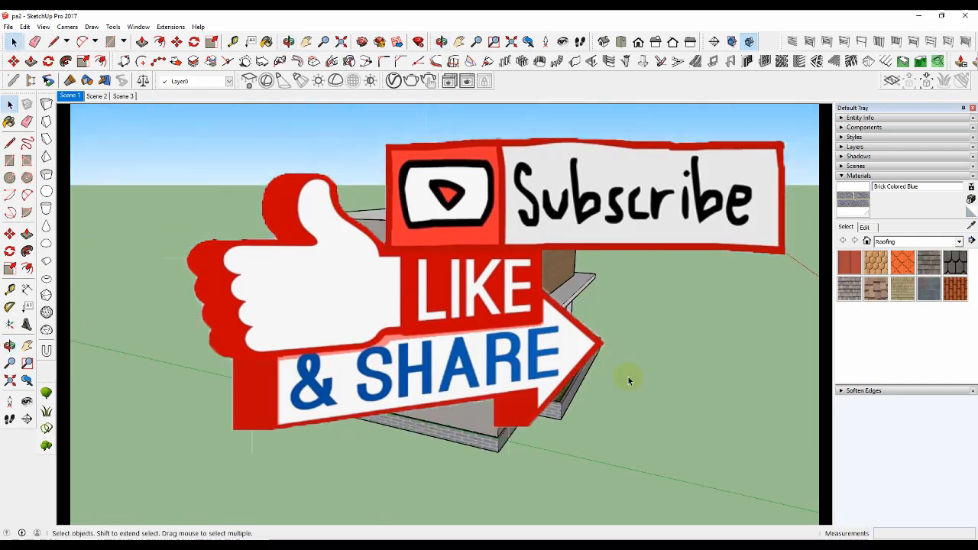